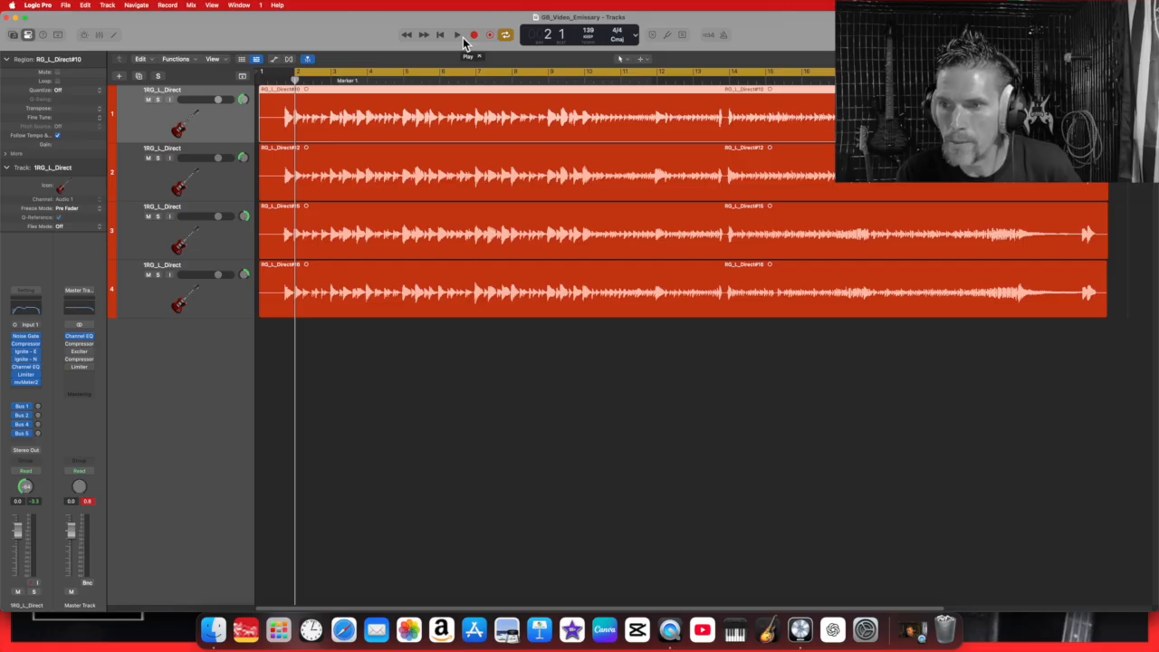
# Step: Play the four 1RG_L_Direct guitar tracks together from bar 2, stop playback and mute all four
pyautogui.click(457, 36)
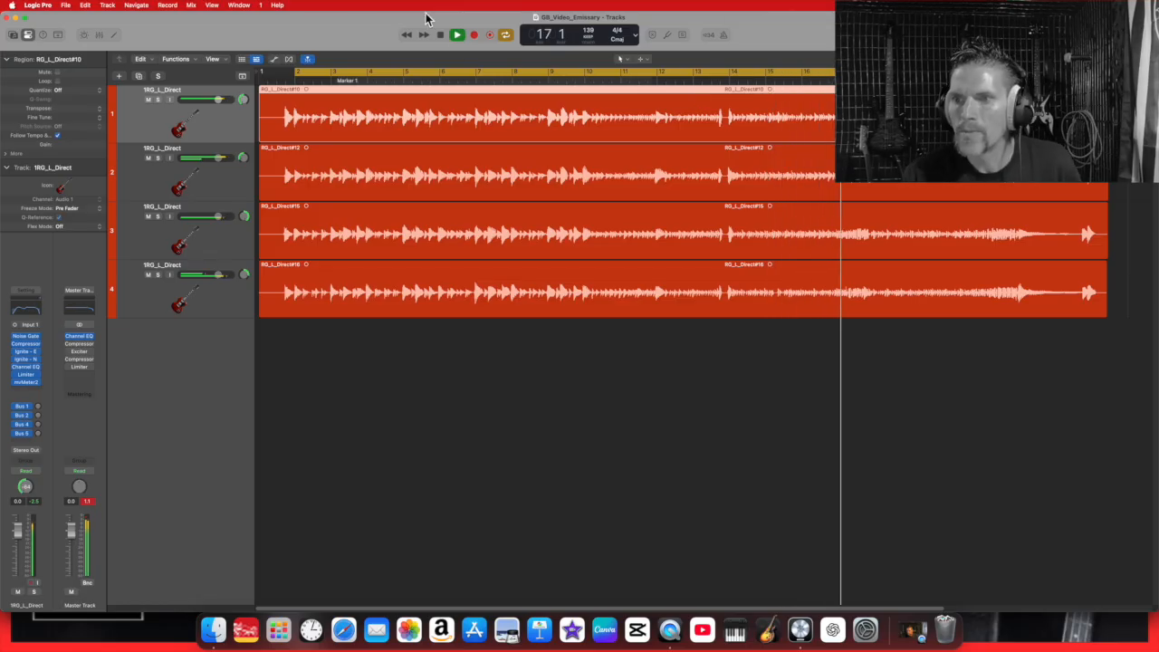
pyautogui.click(441, 35)
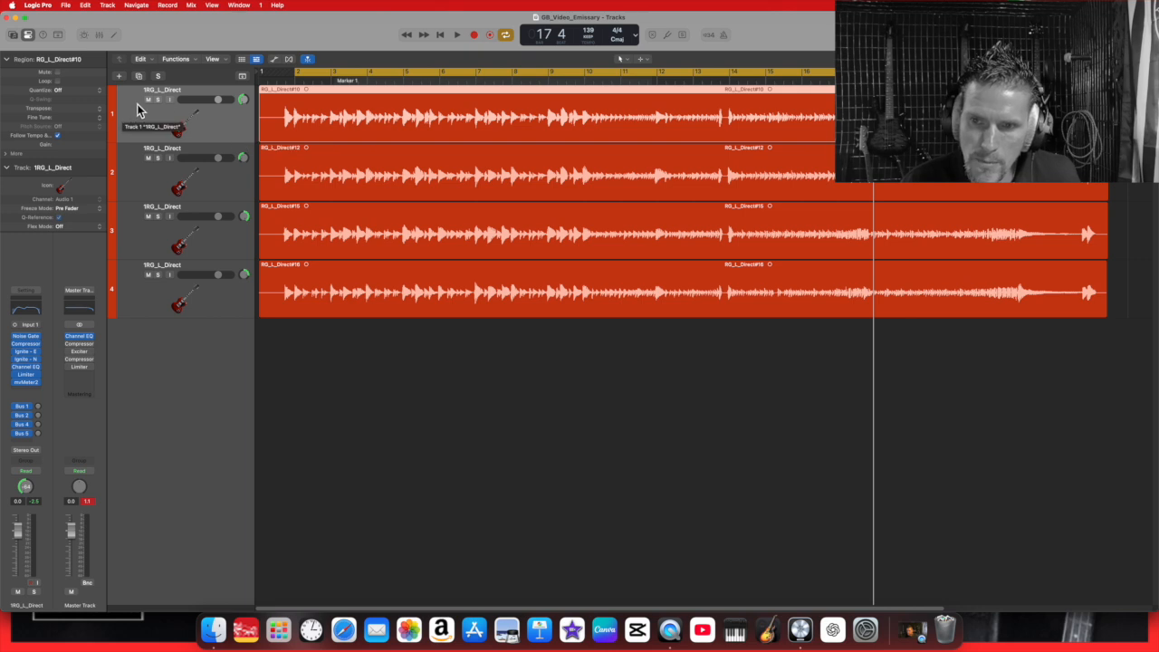
pyautogui.moveTo(150, 99); pyautogui.dragTo(147, 298)
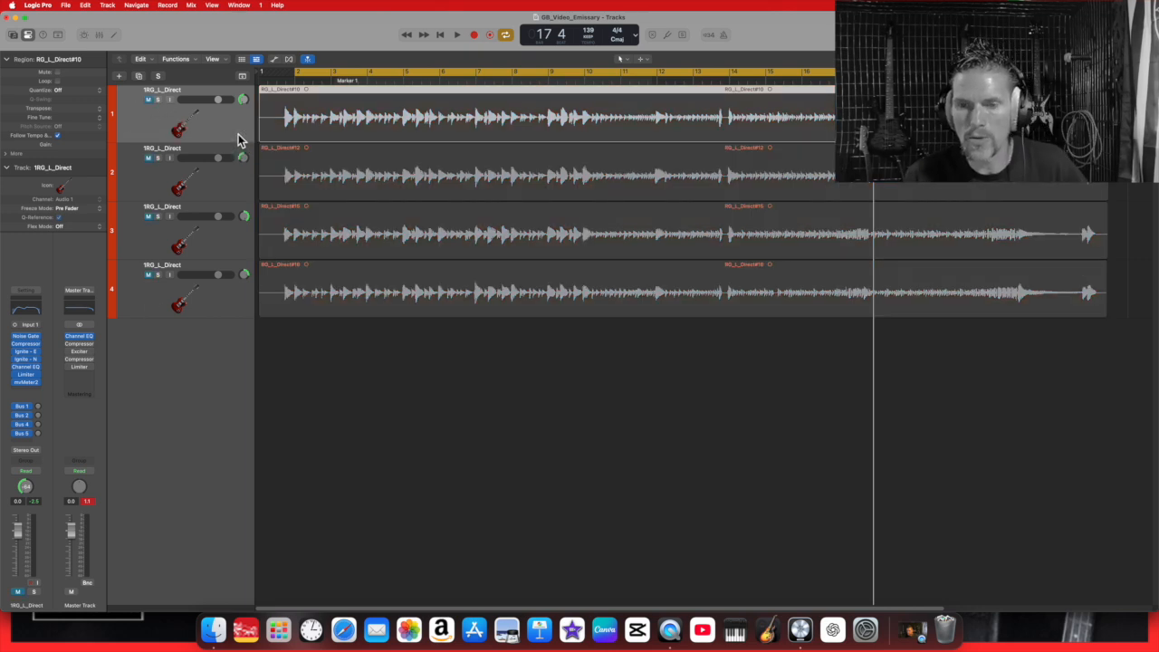
# Step: Create one Mic or Line audio track with Input 1 and Stereo Output, and move it above the guitar tracks
pyautogui.click(120, 78)
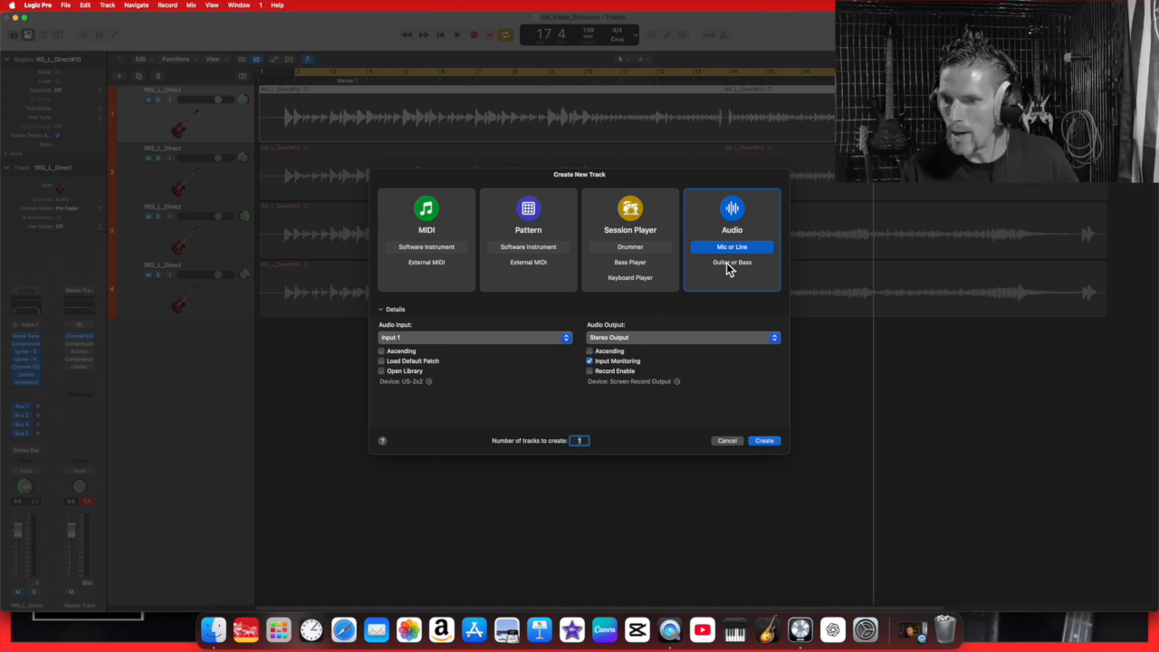
pyautogui.click(765, 441)
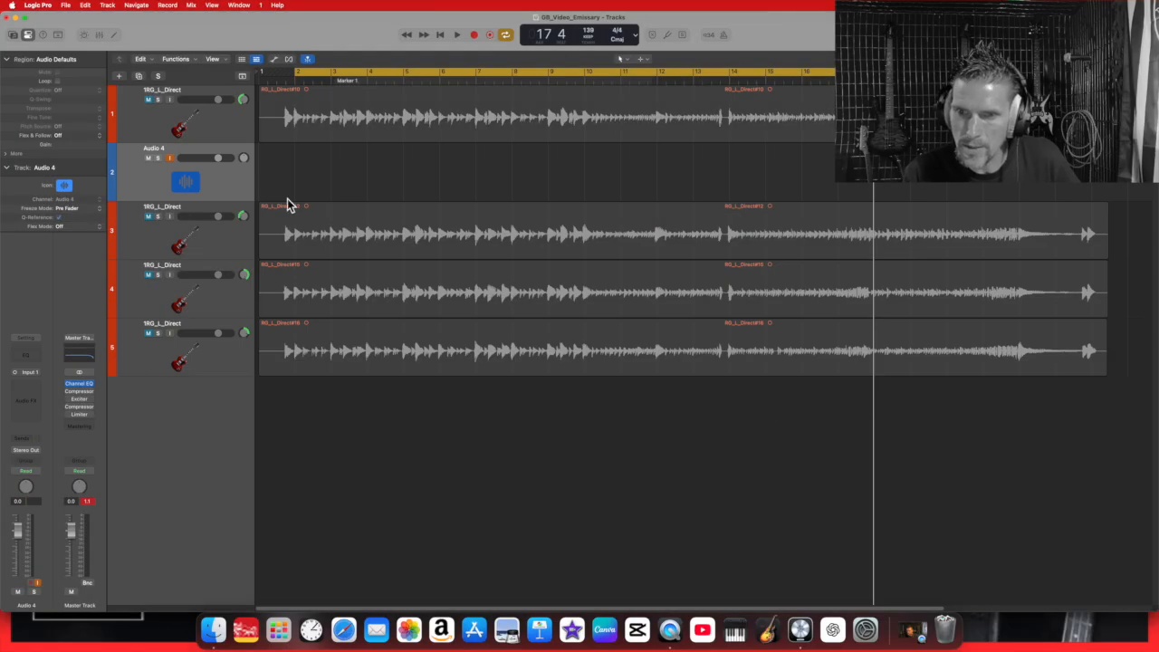
pyautogui.moveTo(220, 192); pyautogui.dragTo(233, 99)
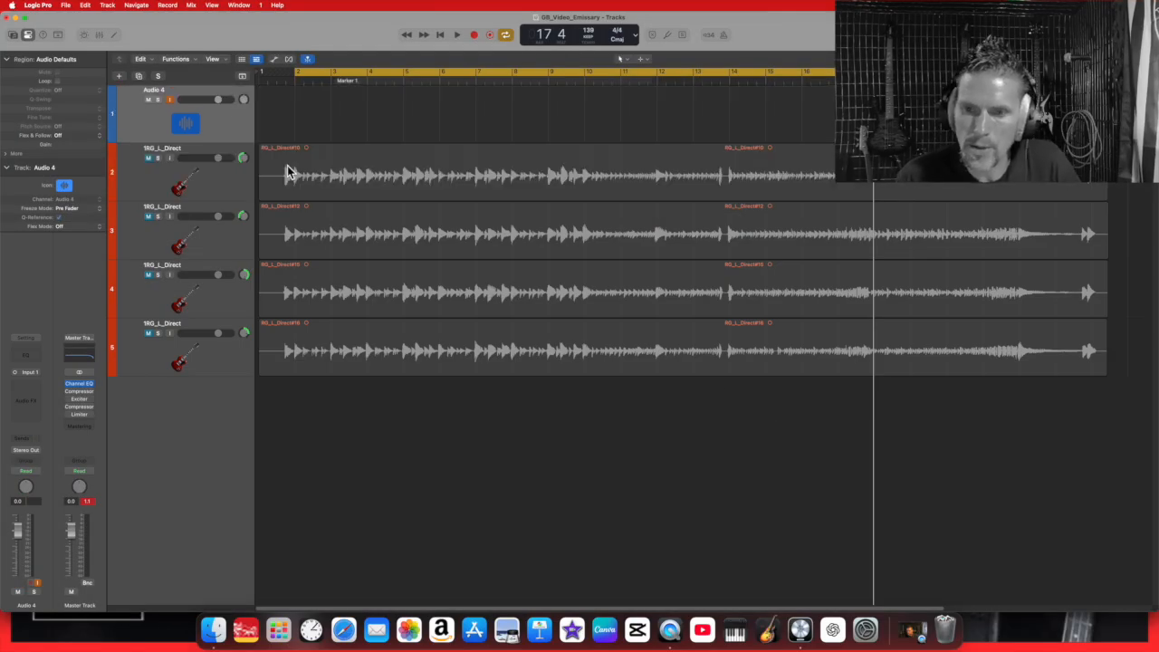
# Step: Change the new track's icon to the red electric guitar from the Guitar category
pyautogui.click(187, 124)
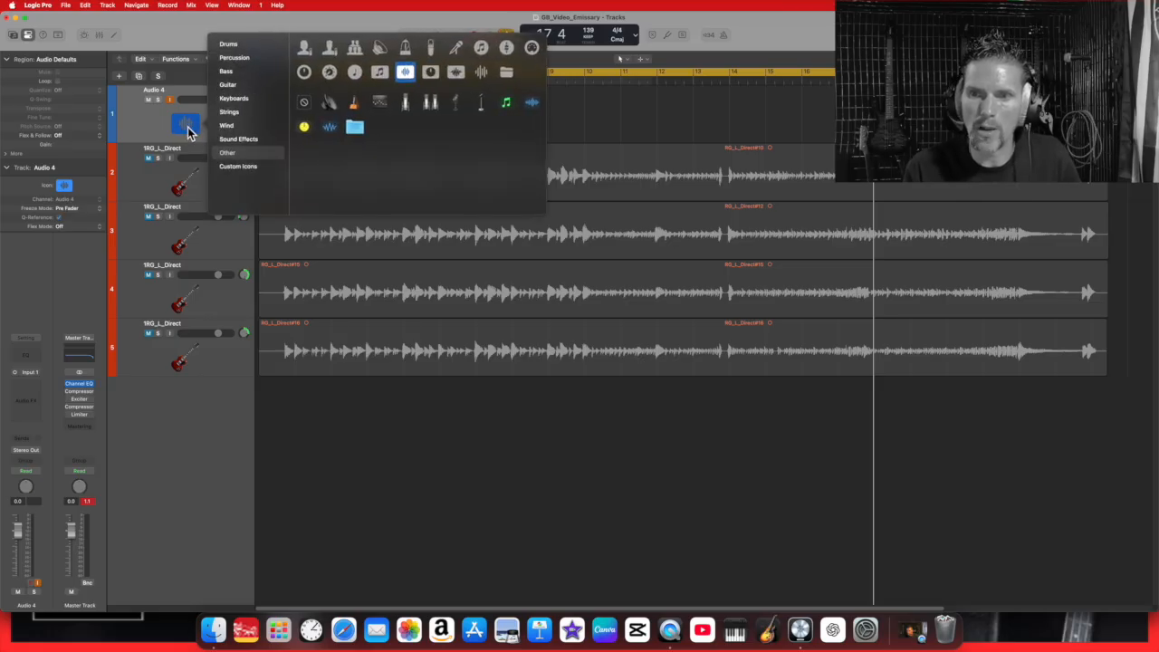
pyautogui.click(158, 133)
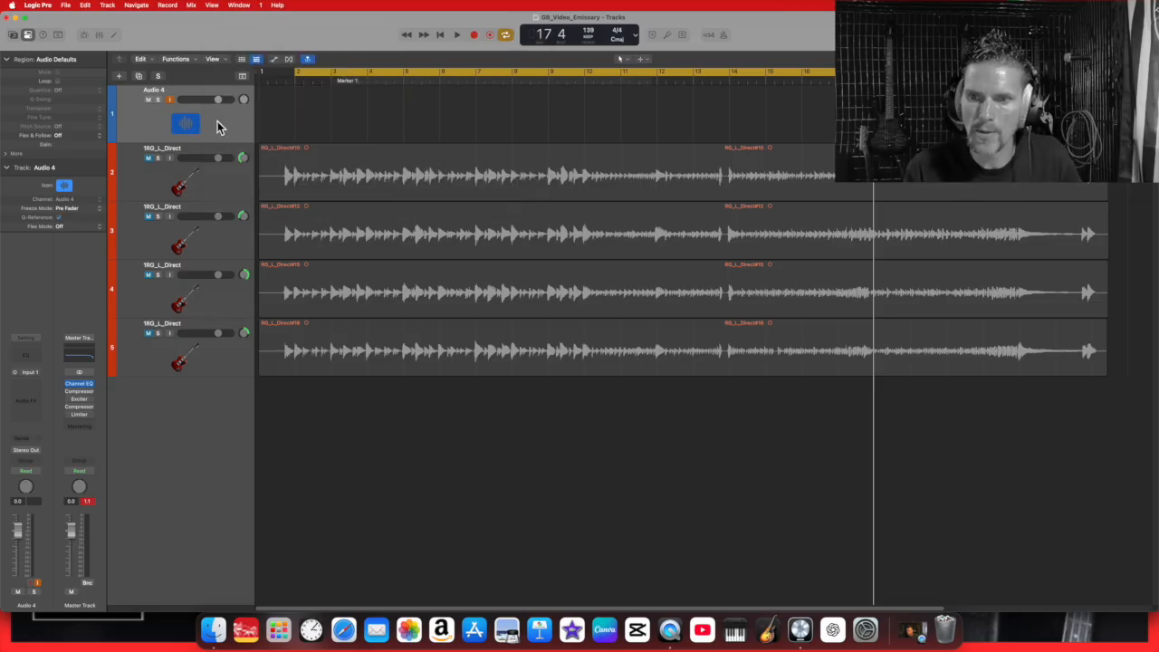
pyautogui.moveTo(255, 122)
pyautogui.mouseDown()
pyautogui.moveTo(194, 121)
pyautogui.moveTo(284, 119)
pyautogui.moveTo(248, 125)
pyautogui.mouseUp()
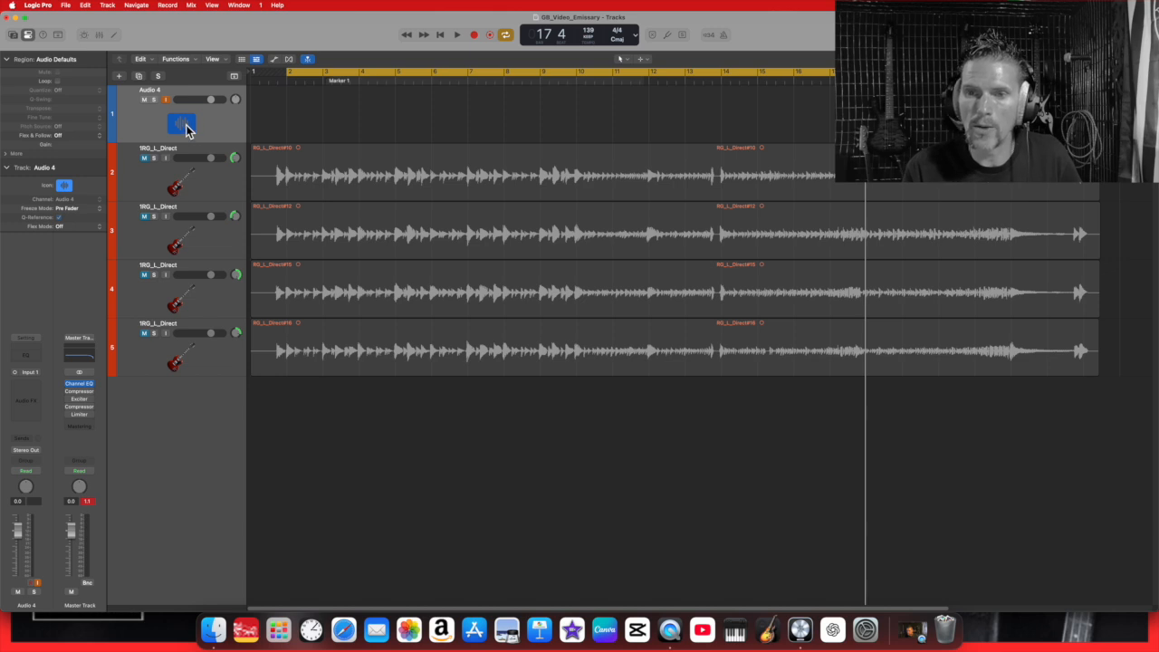
pyautogui.click(184, 130)
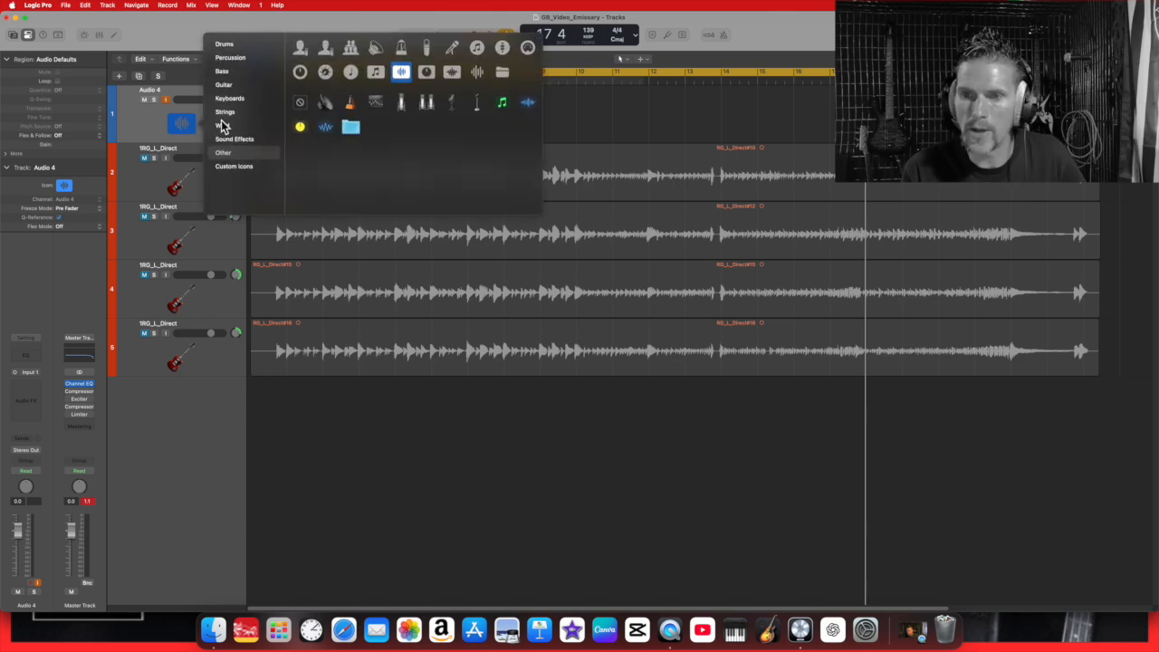
pyautogui.click(224, 85)
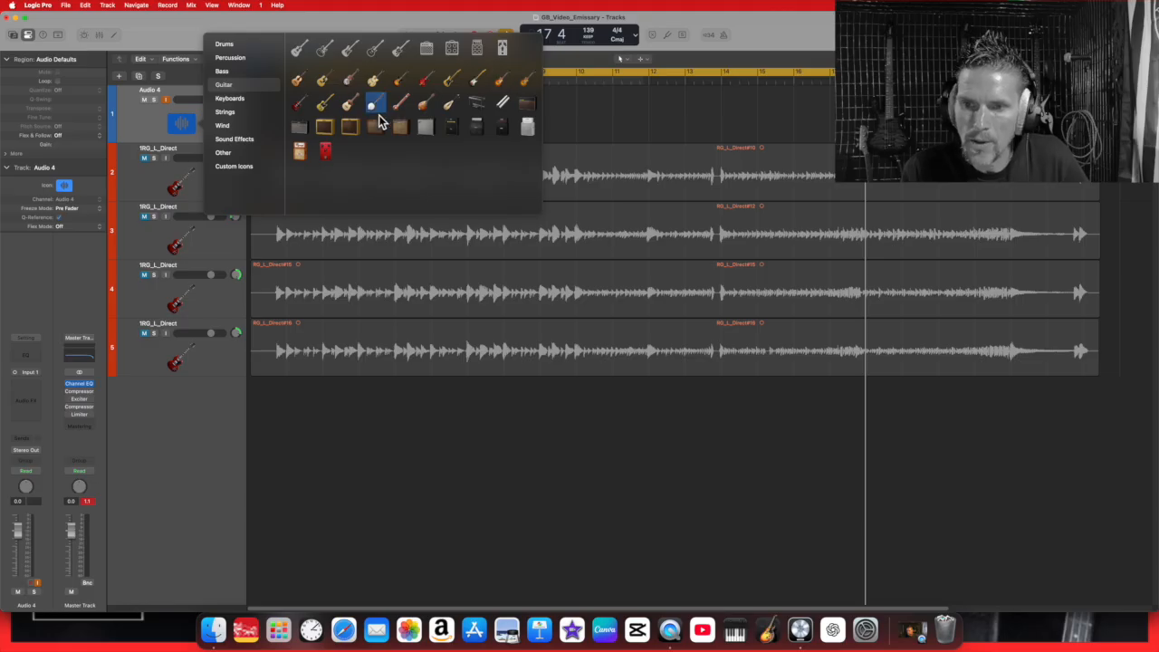
pyautogui.click(303, 107)
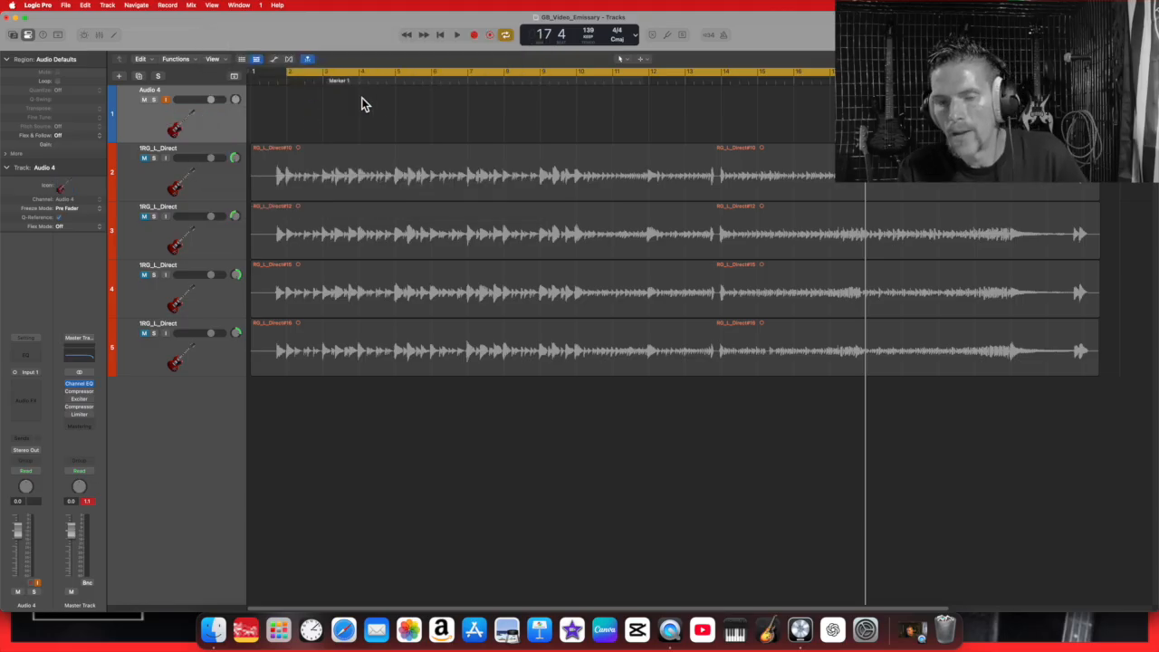
# Step: Assign the new Audio 4 track the same bright red color as the other guitar tracks
pyautogui.rightClick(205, 116)
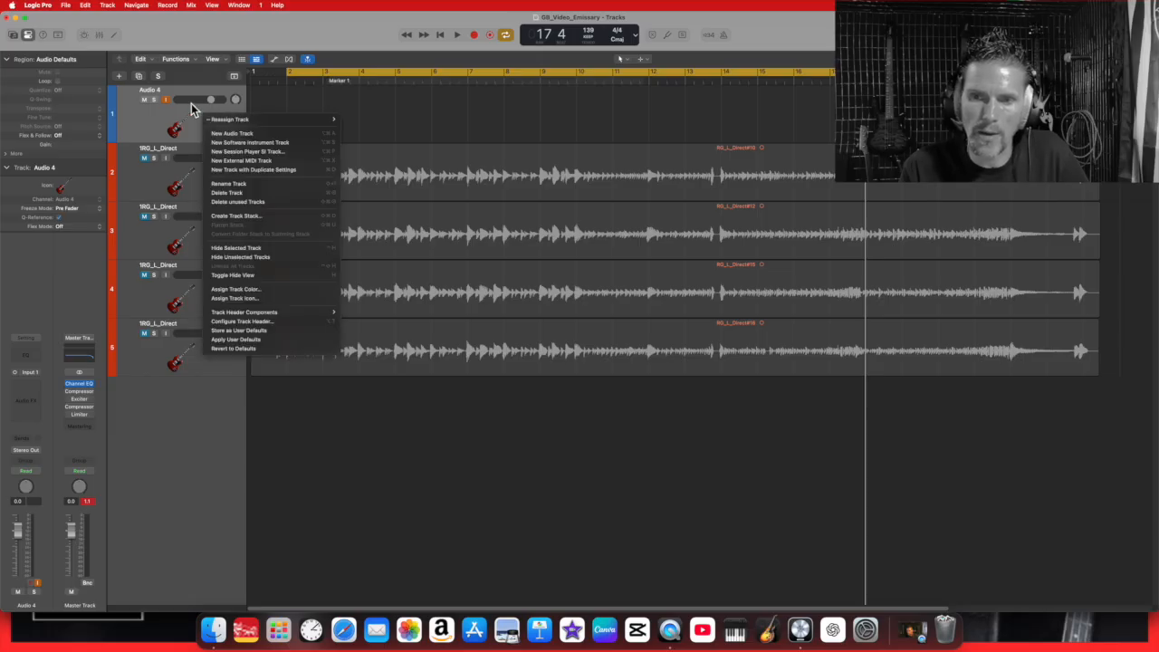
pyautogui.click(136, 119)
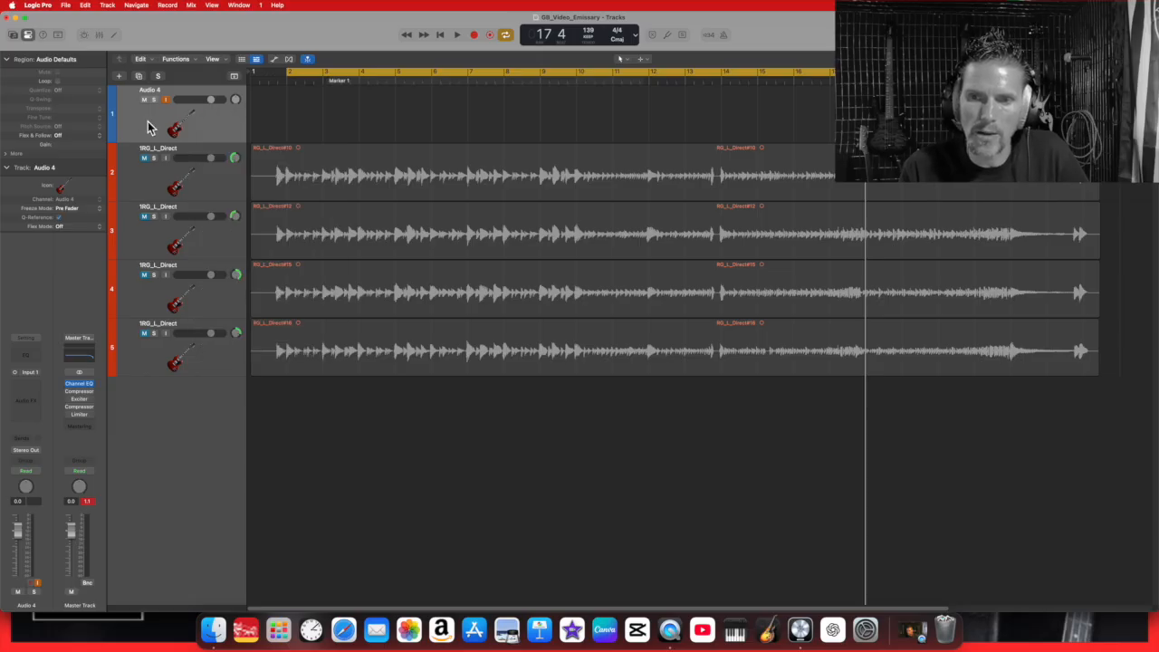
pyautogui.rightClick(148, 122)
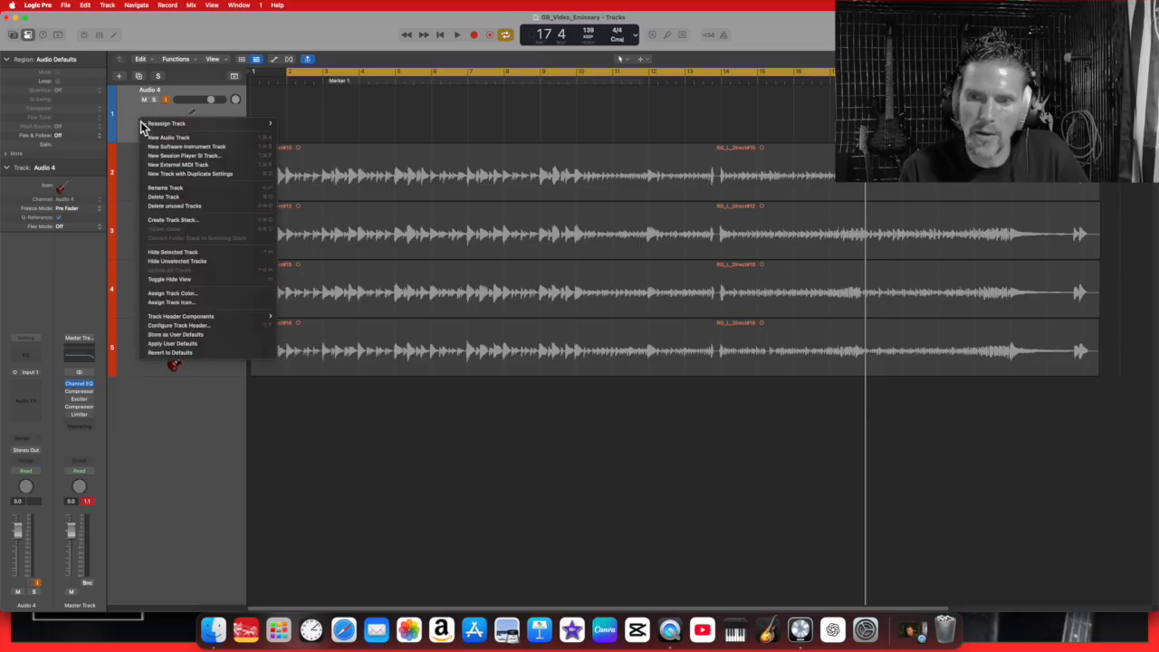
pyautogui.click(206, 293)
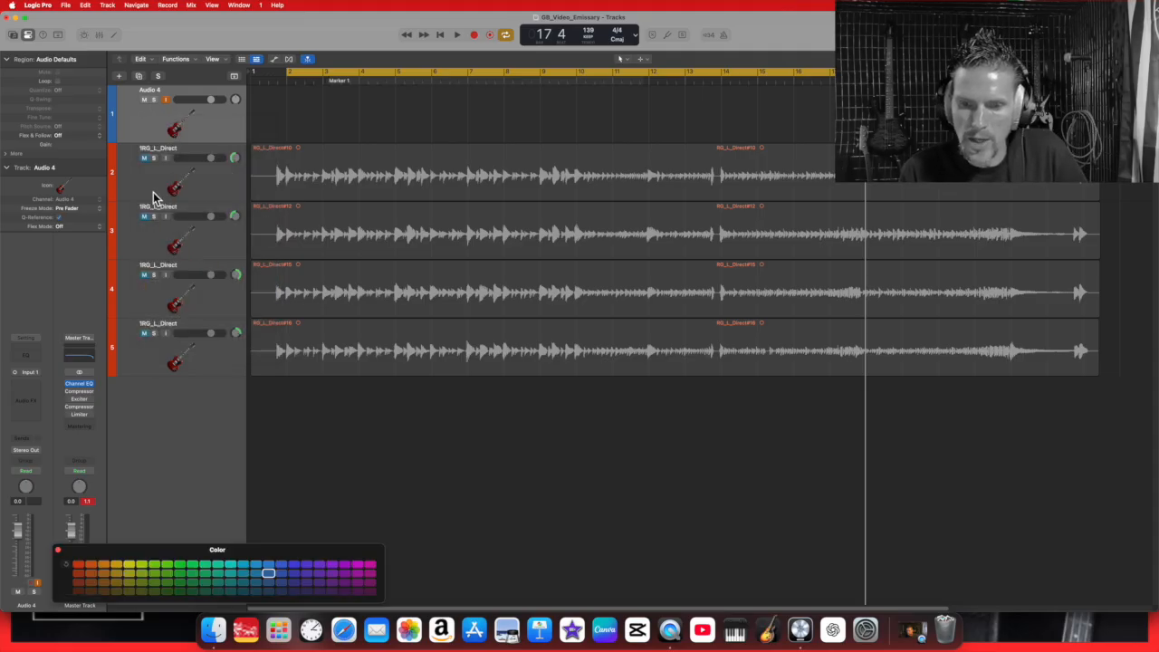
pyautogui.click(79, 564)
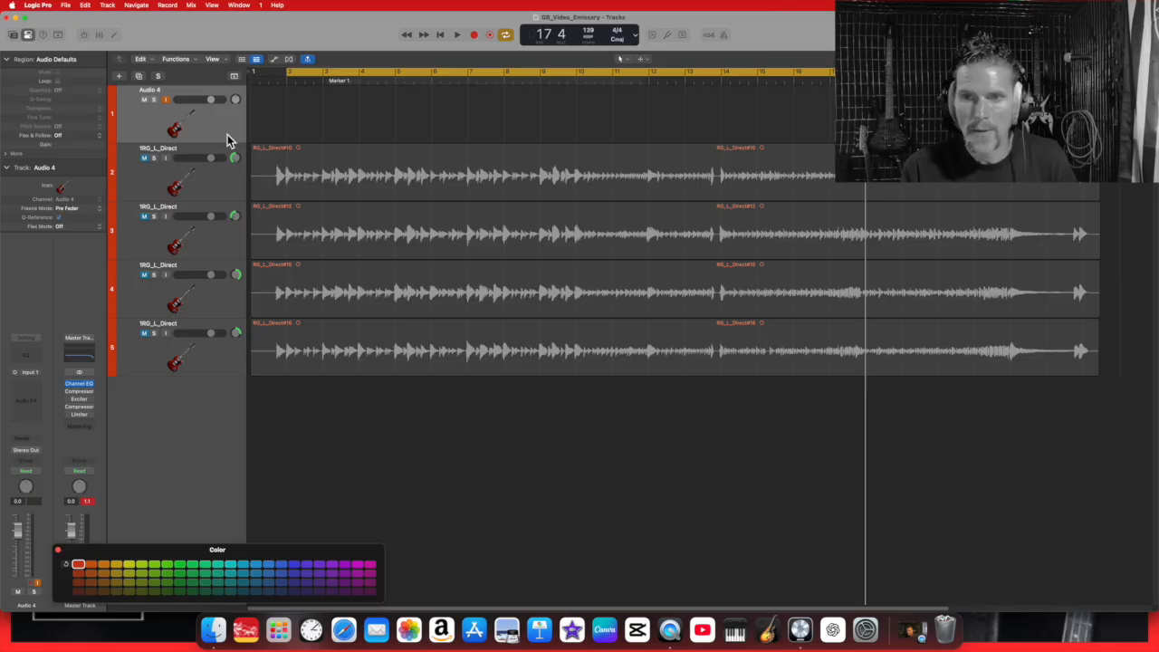
# Step: Turn off input monitoring on the Audio 4 track, keep the other guitar tracks muted, and close the color palette
pyautogui.click(150, 170)
pyautogui.click(144, 216)
pyautogui.click(145, 217)
pyautogui.click(146, 159)
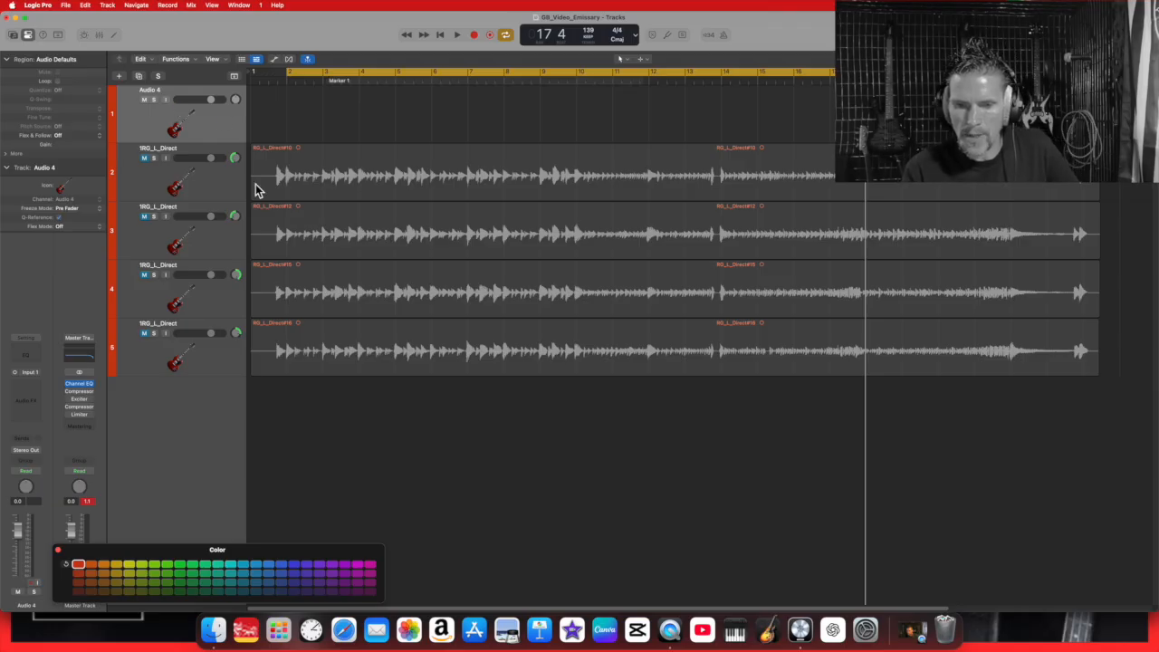
pyautogui.click(58, 552)
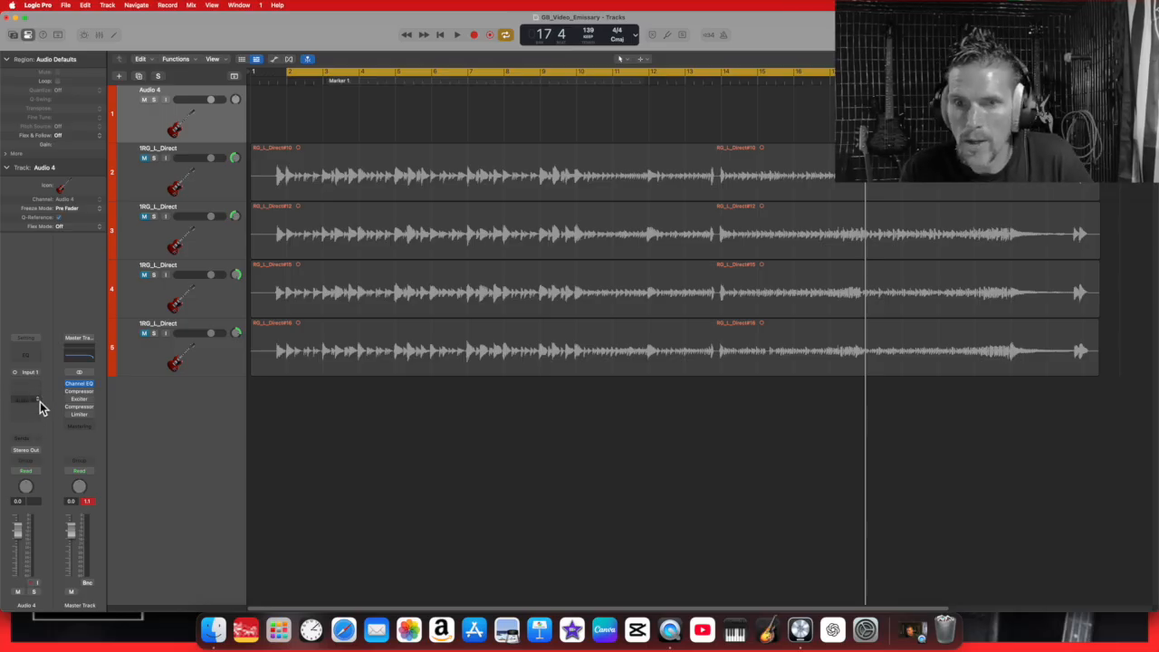
# Step: Hide the inspector and show it again
pyautogui.click(30, 35)
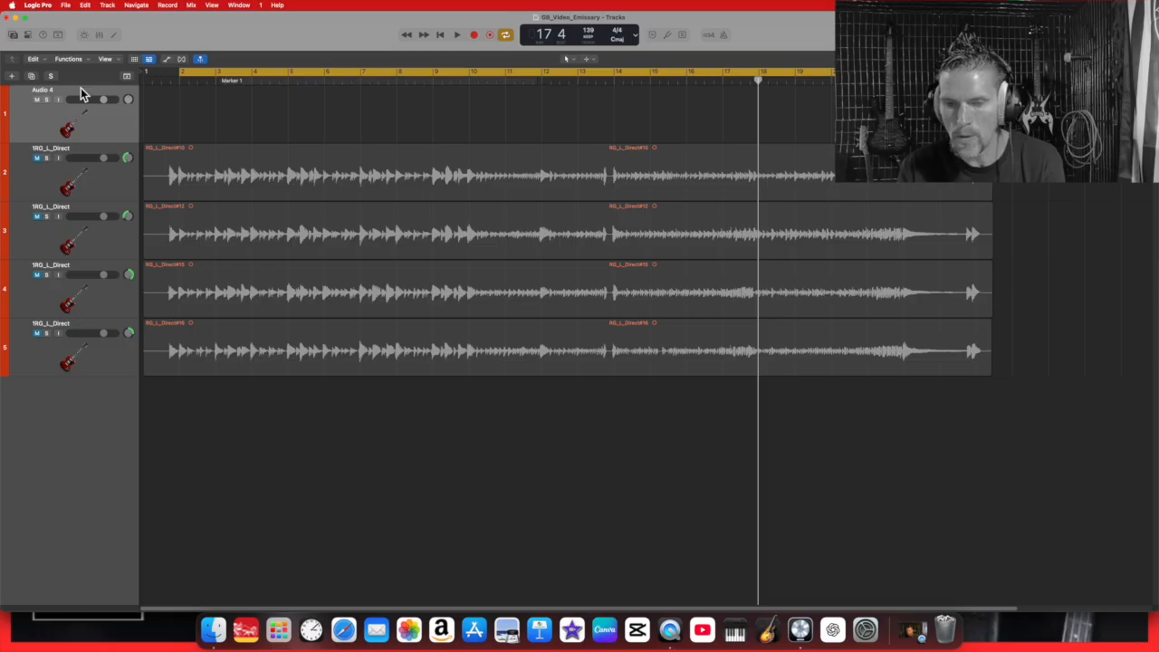
pyautogui.press('i')
pyautogui.press('i')
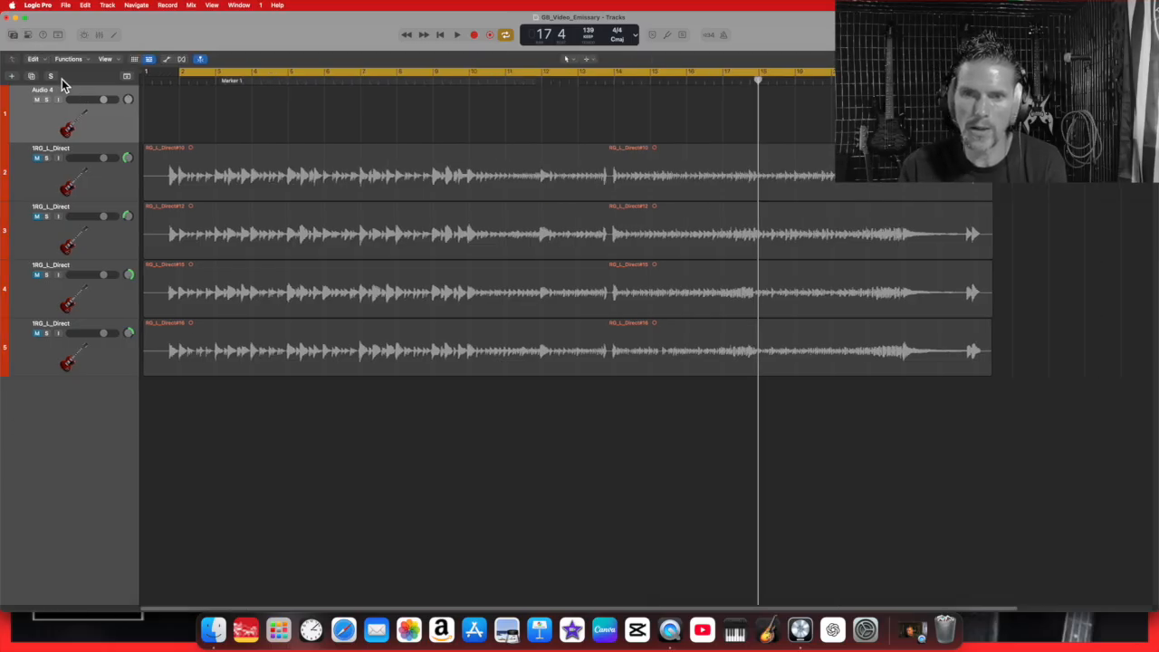
pyautogui.click(28, 36)
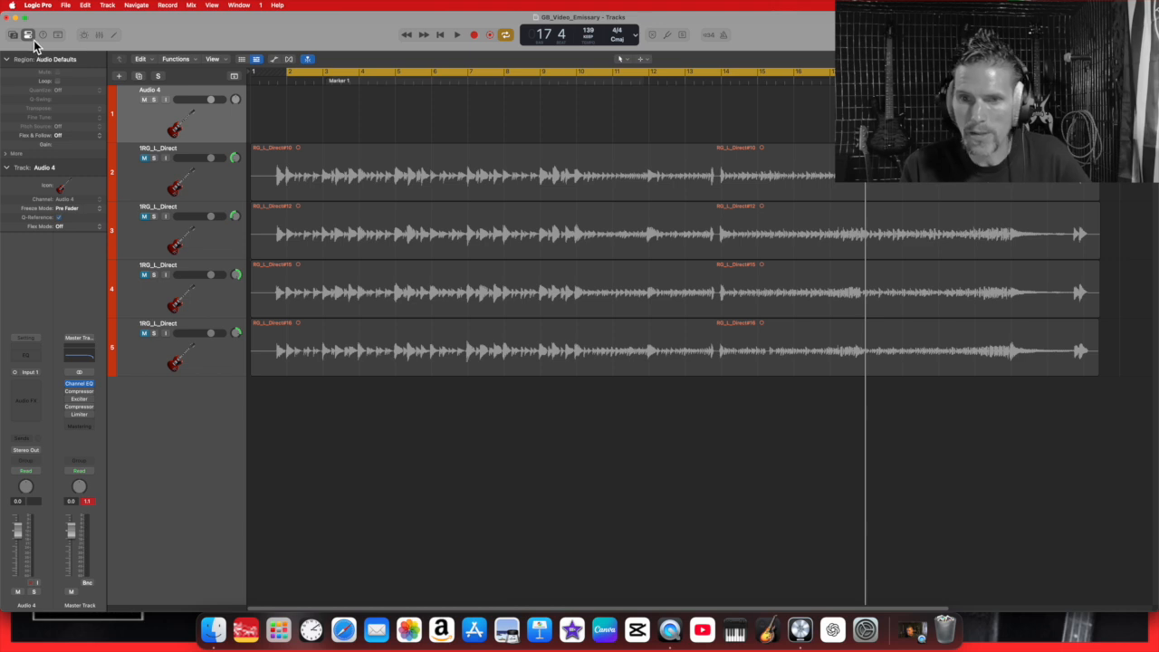
# Step: Insert the STL Tones Ignite - Emissary audio effect on the Audio 4 track and move its window clear of the upper tracks
pyautogui.click(40, 391)
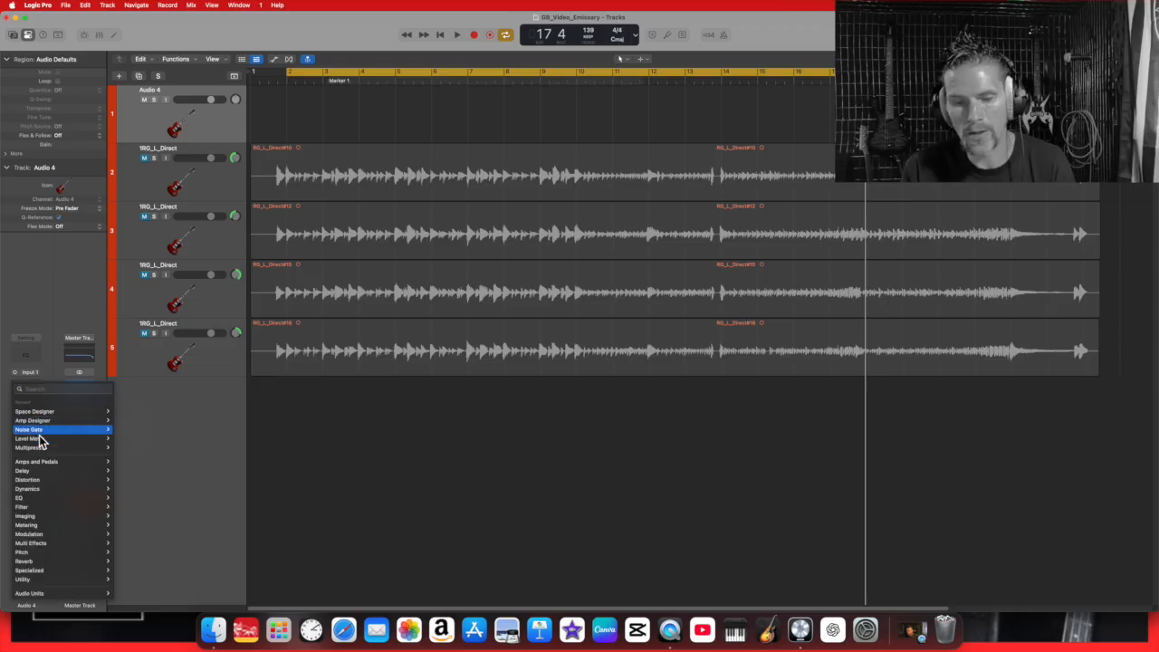
pyautogui.moveTo(49, 482)
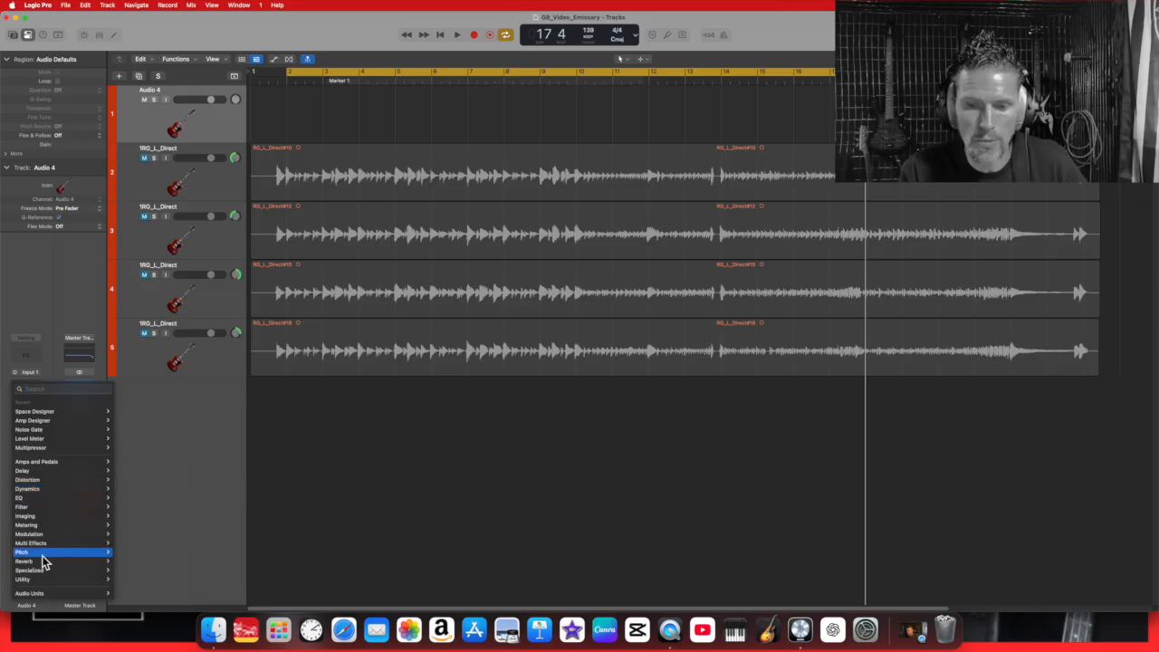
pyautogui.moveTo(48, 581)
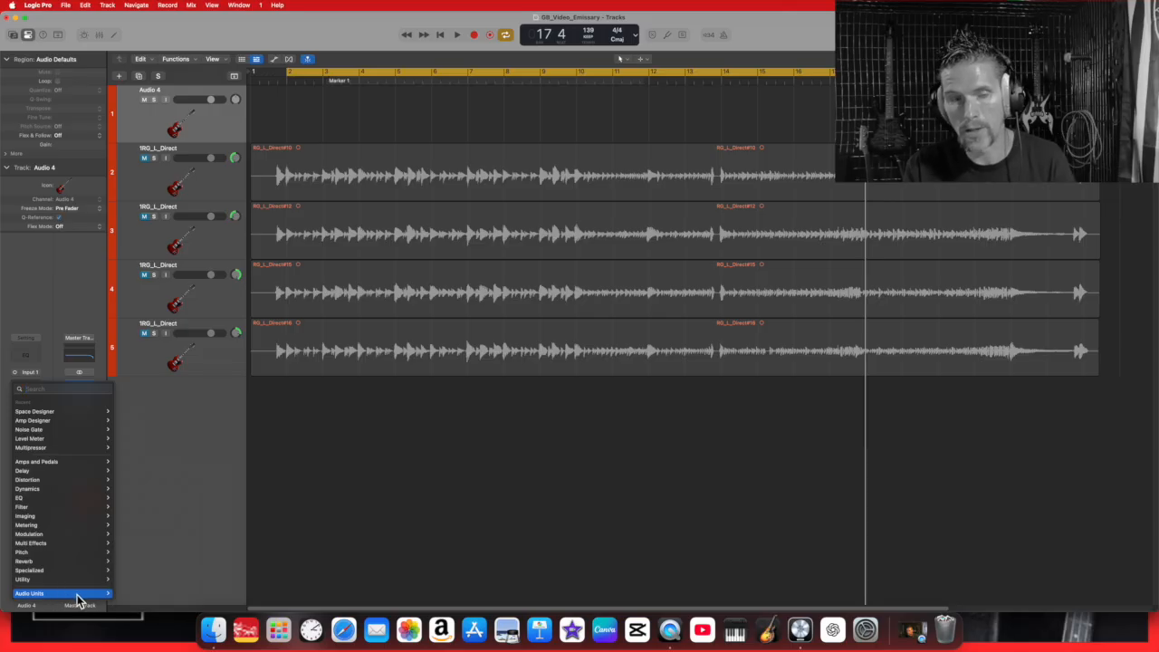
pyautogui.moveTo(91, 594)
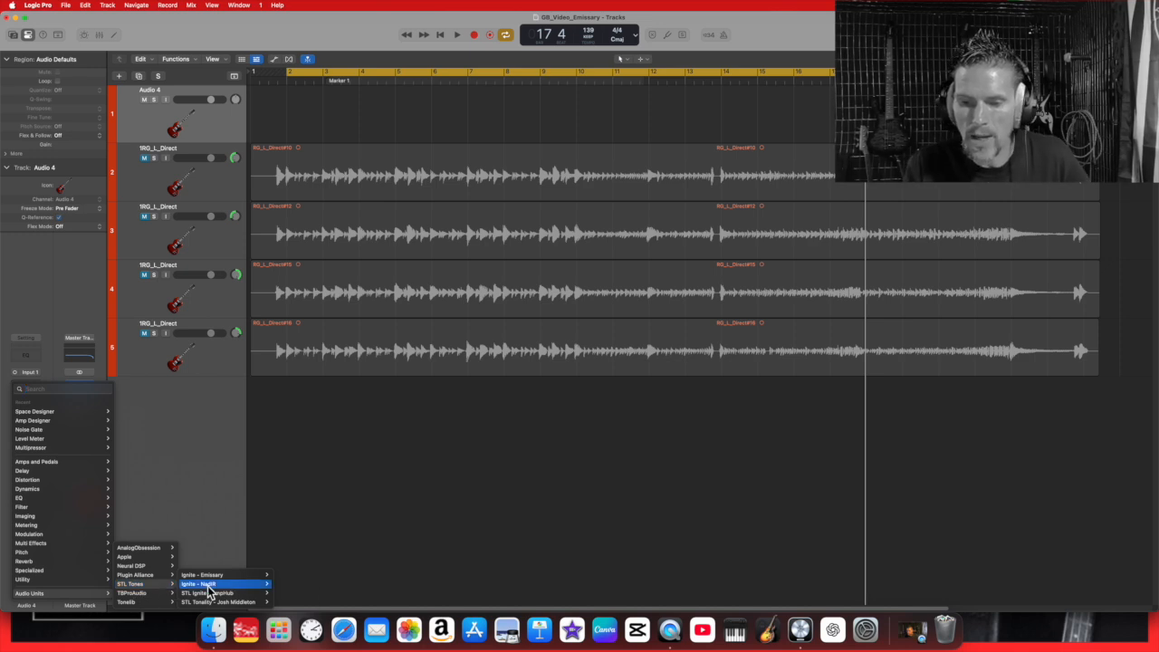
pyautogui.click(217, 576)
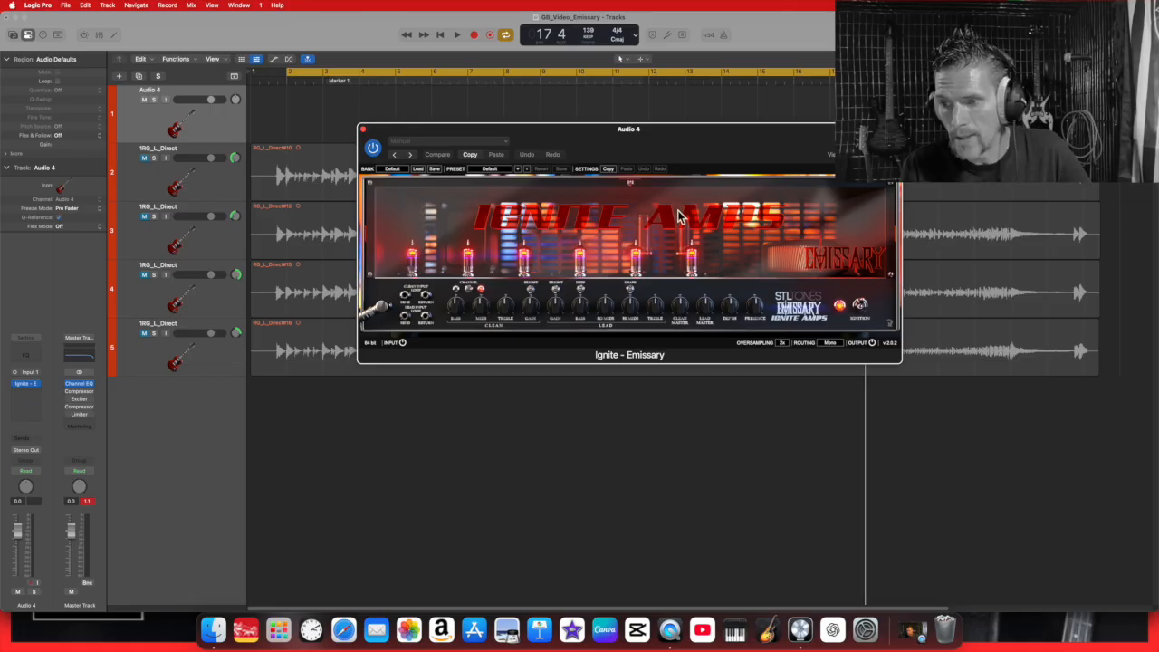
pyautogui.moveTo(631, 146); pyautogui.dragTo(596, 192)
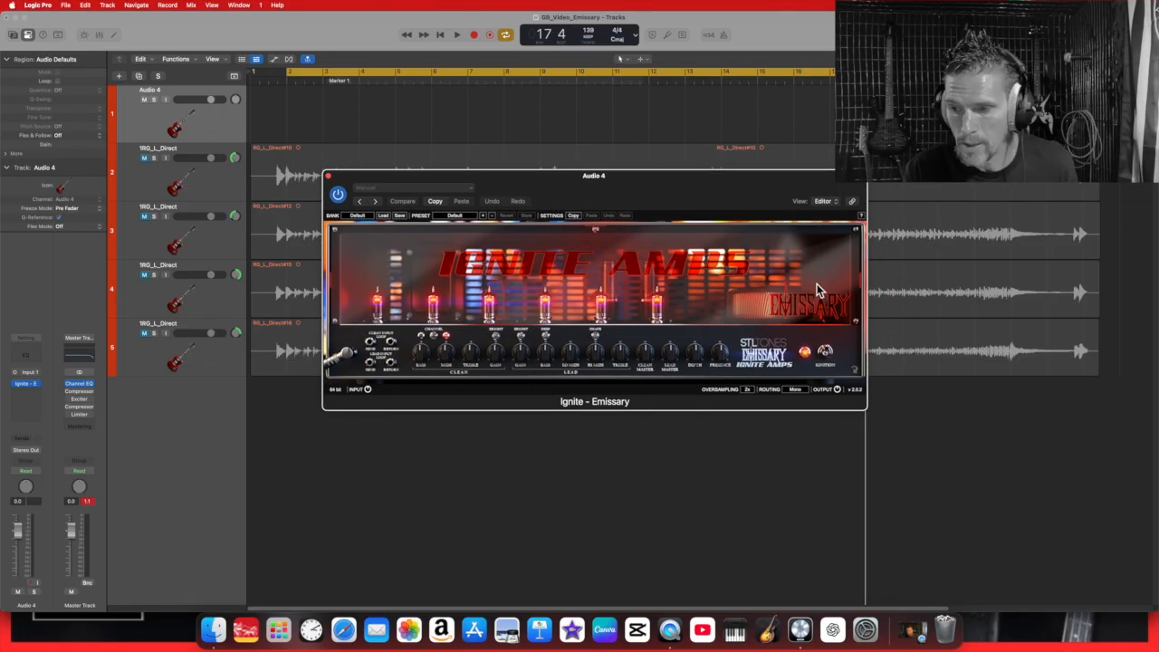
pyautogui.moveTo(671, 186); pyautogui.dragTo(669, 331)
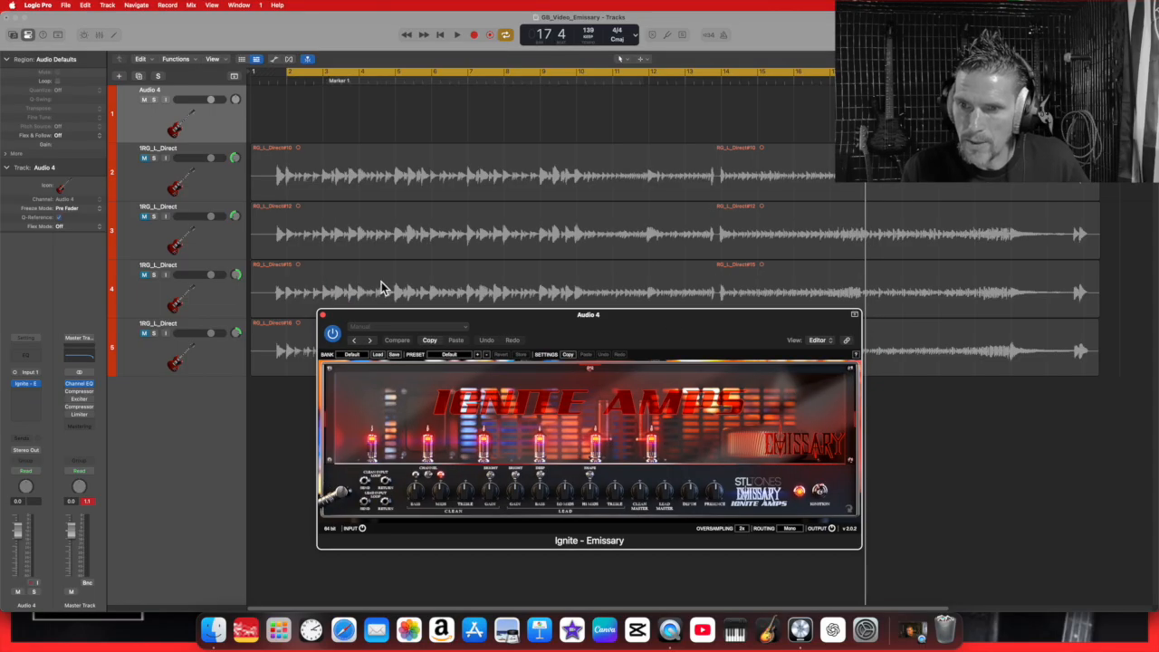
# Step: Copy the RG_L_Direct#10 region from track 2 and paste it at bar 1 on the Audio 4 track
pyautogui.click(307, 155)
pyautogui.rightClick(315, 151)
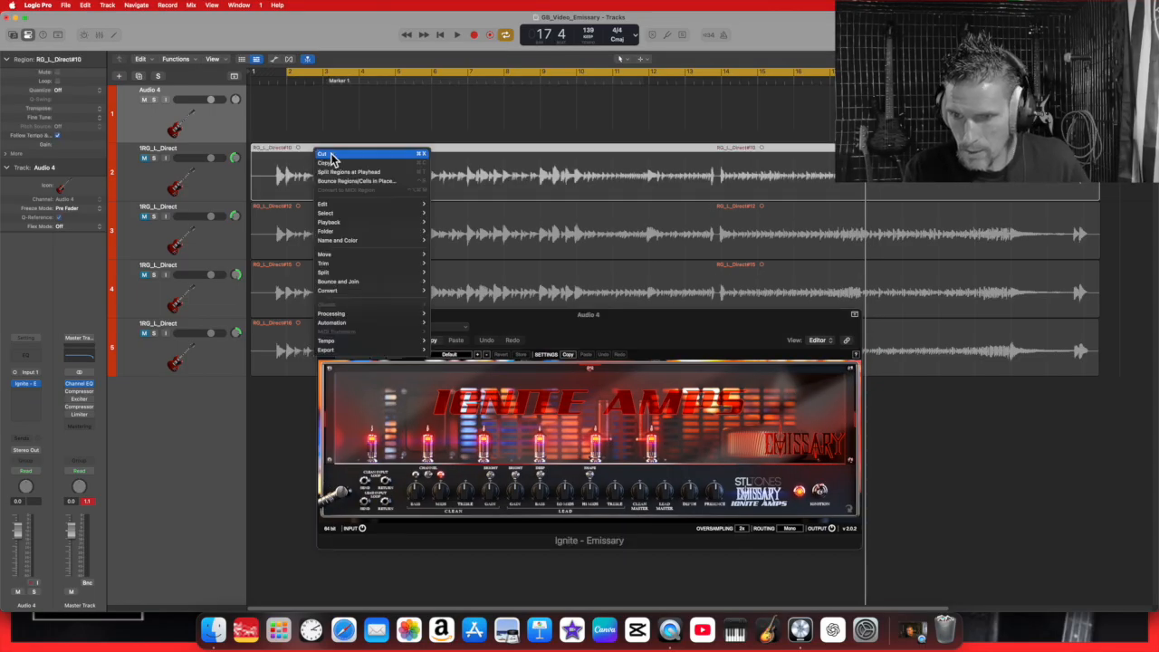
pyautogui.click(336, 164)
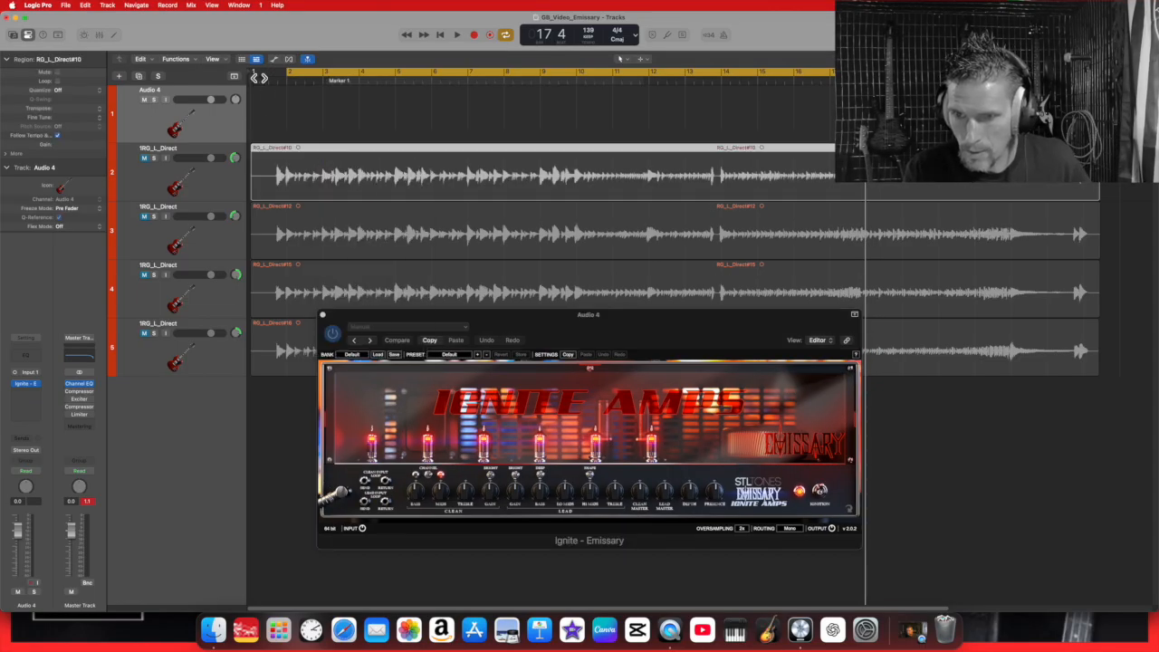
pyautogui.click(252, 78)
pyautogui.rightClick(276, 109)
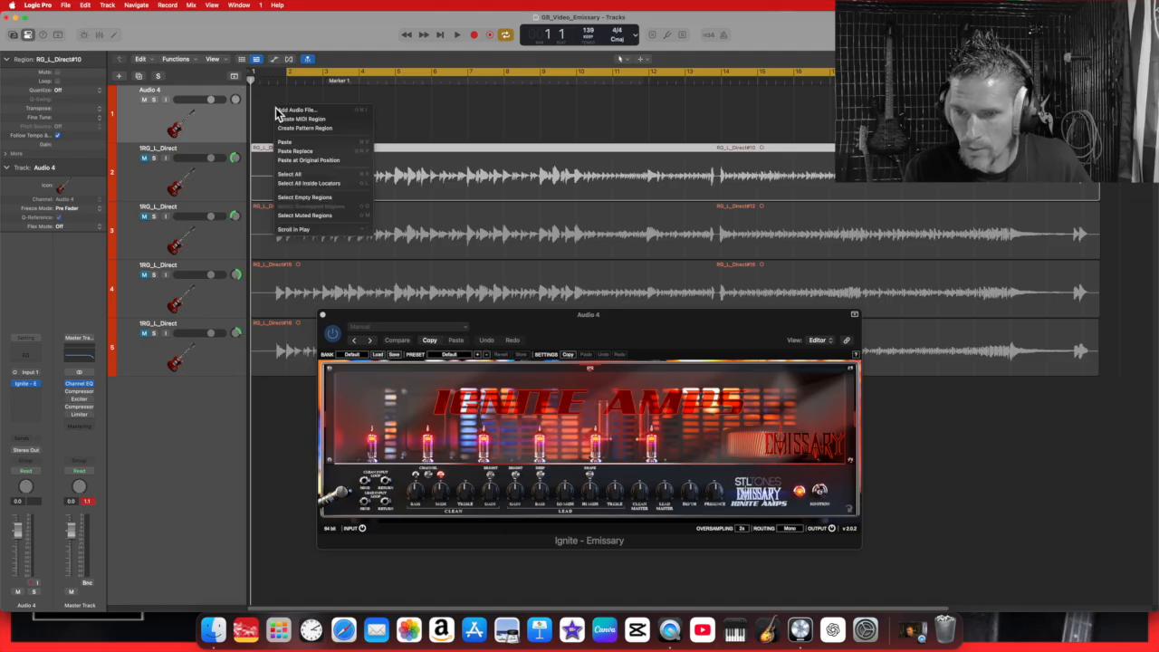
pyautogui.click(314, 143)
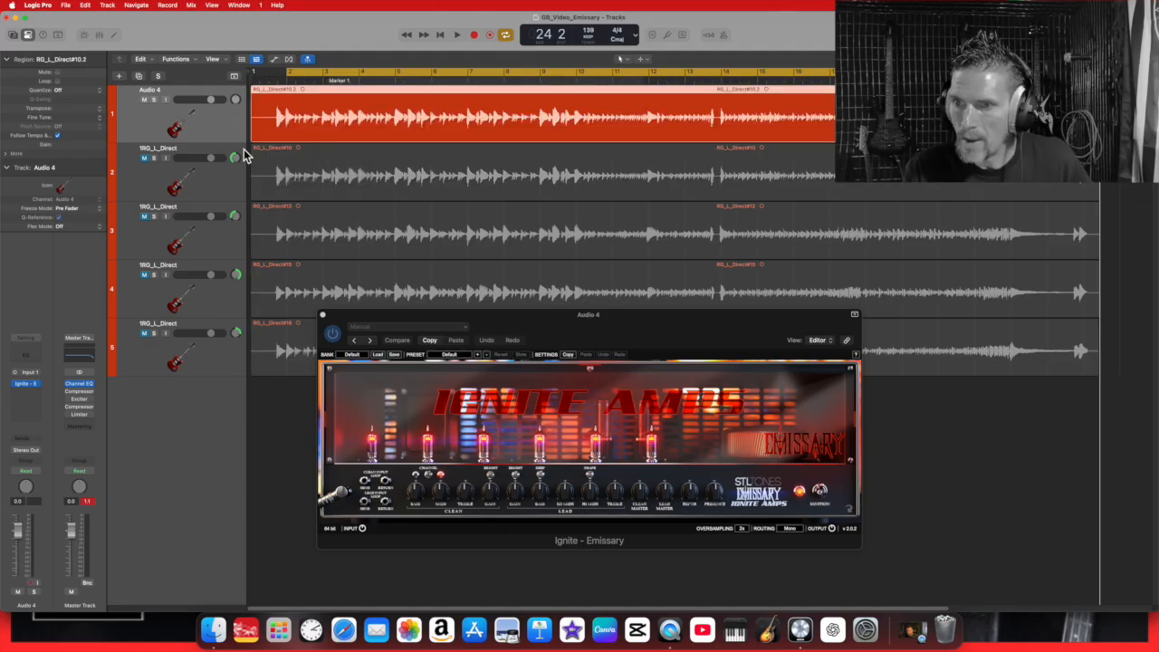
# Step: Play the pasted guitar region from bar 2 with the Emissary plug-in bypassed
pyautogui.click(440, 36)
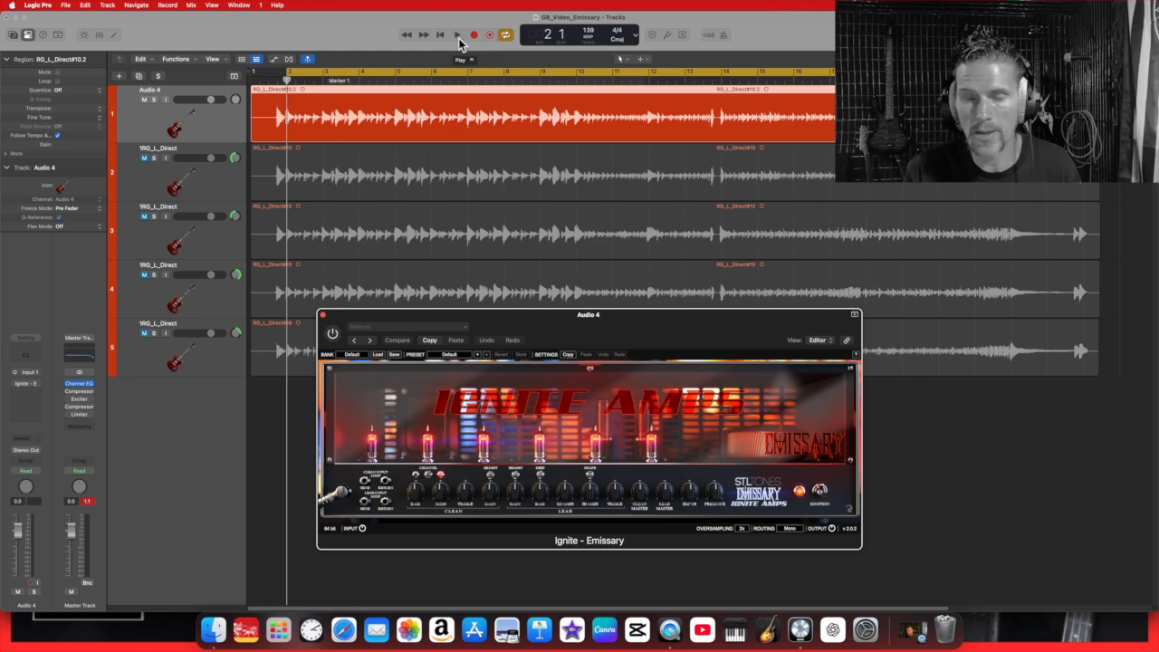
pyautogui.click(457, 36)
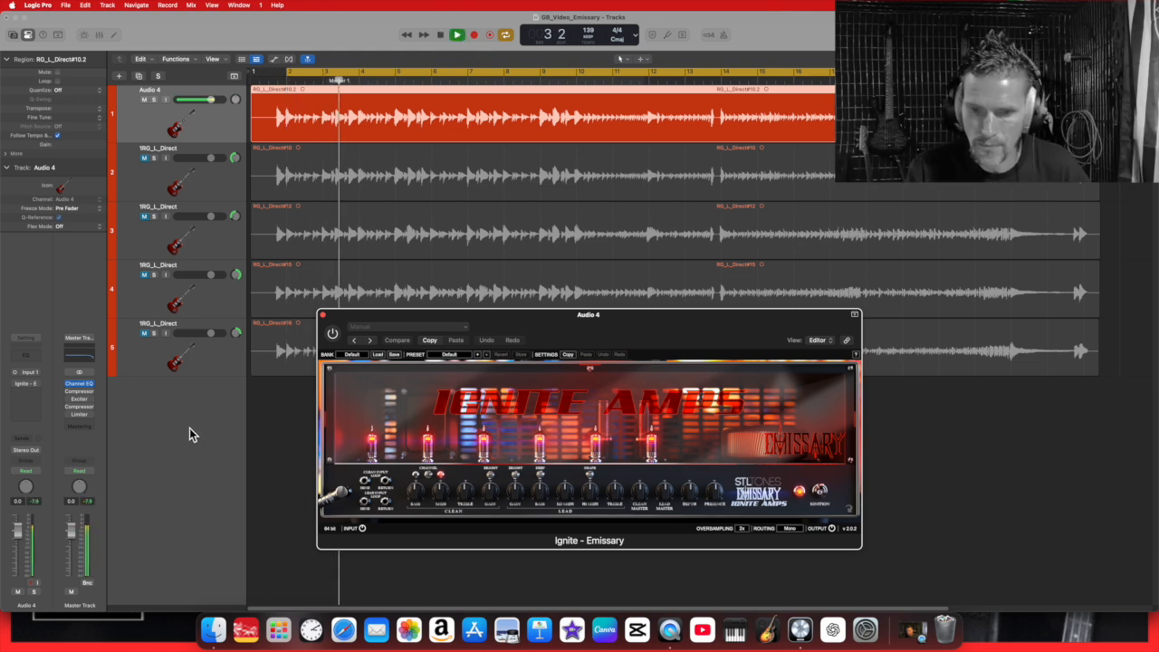
# Step: Stop the playback, insert a mono Level Meter below Emissary on the Audio 4 track and move its window beside the amp
pyautogui.click(41, 422)
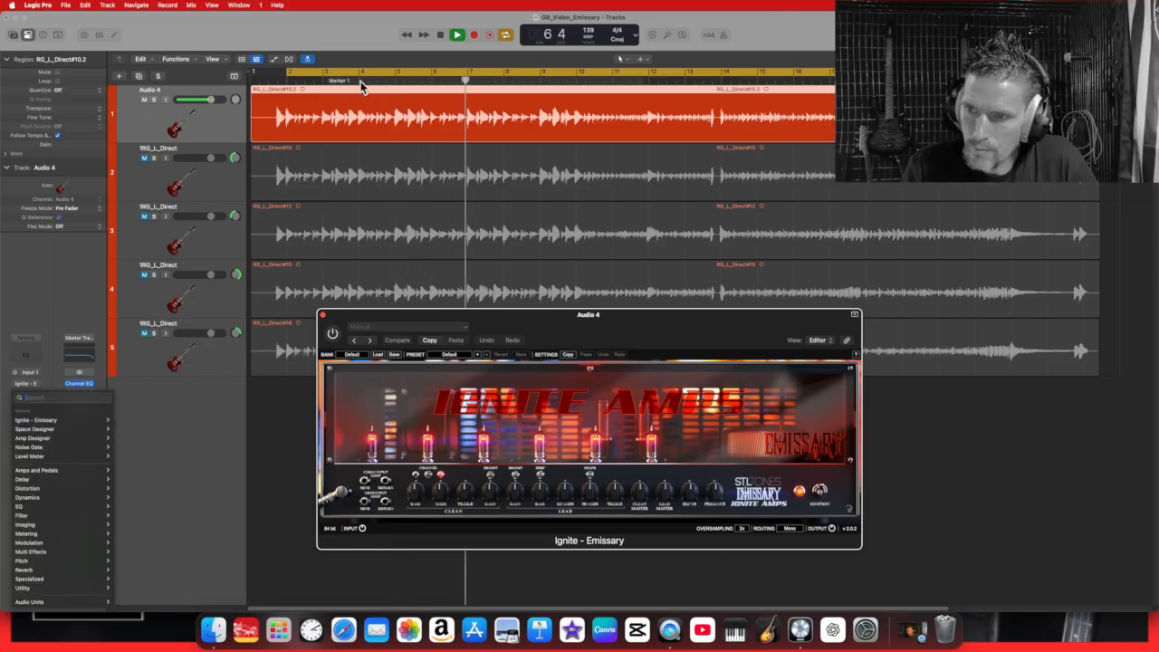
pyautogui.click(447, 35)
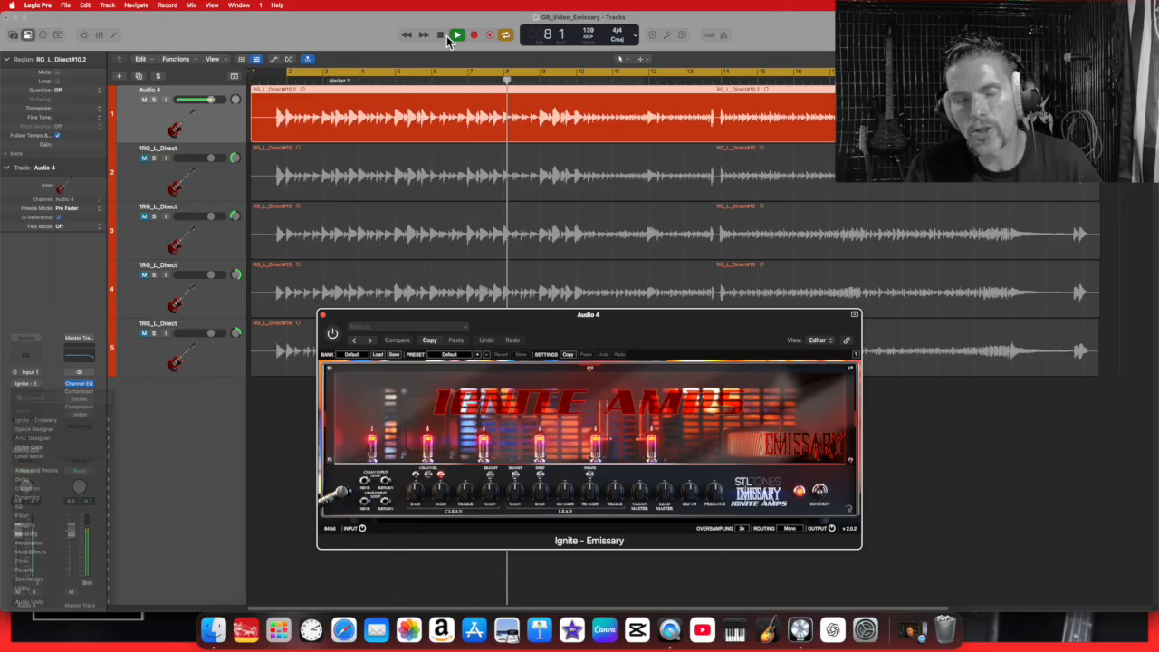
pyautogui.click(442, 35)
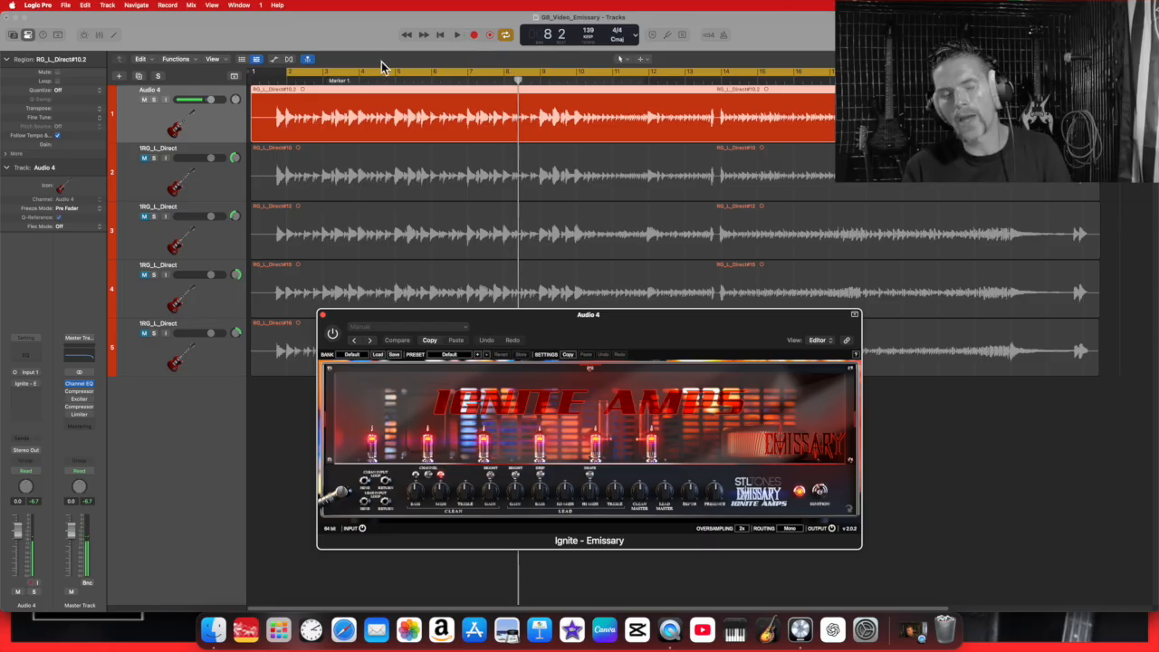
pyautogui.click(39, 424)
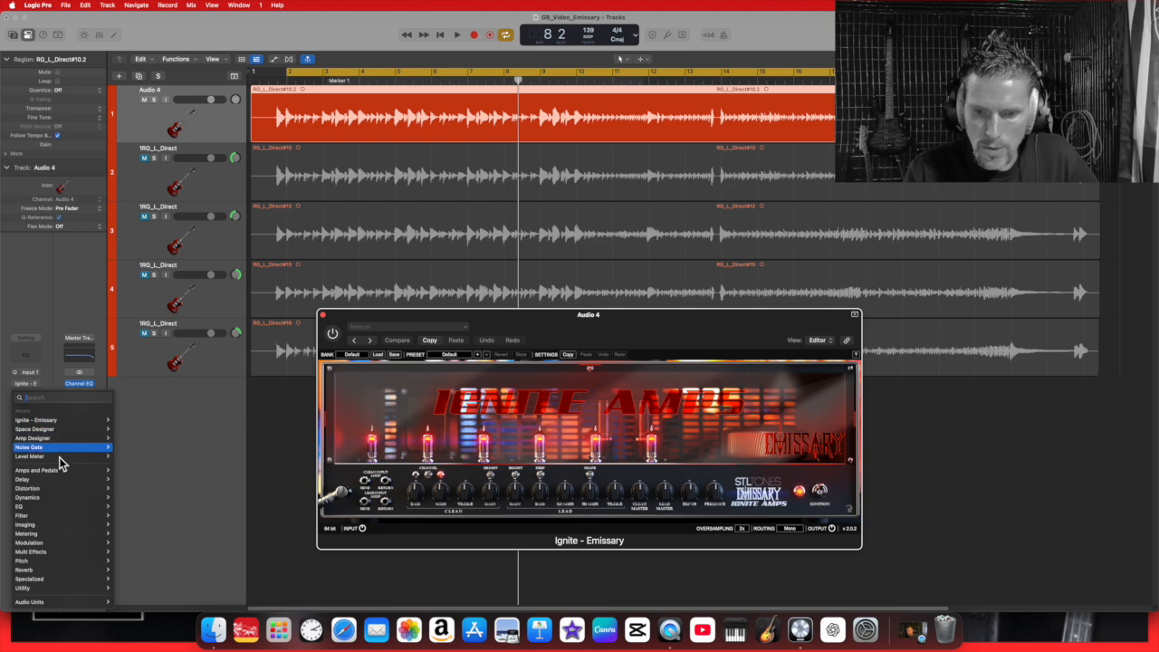
pyautogui.moveTo(69, 541)
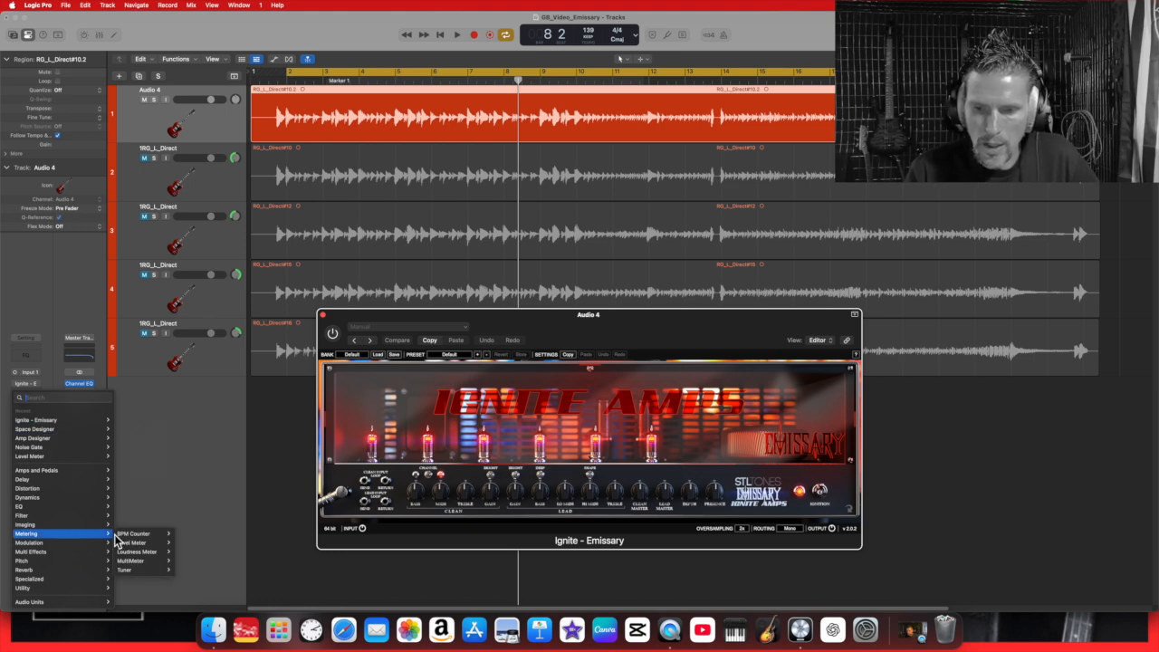
pyautogui.moveTo(142, 548)
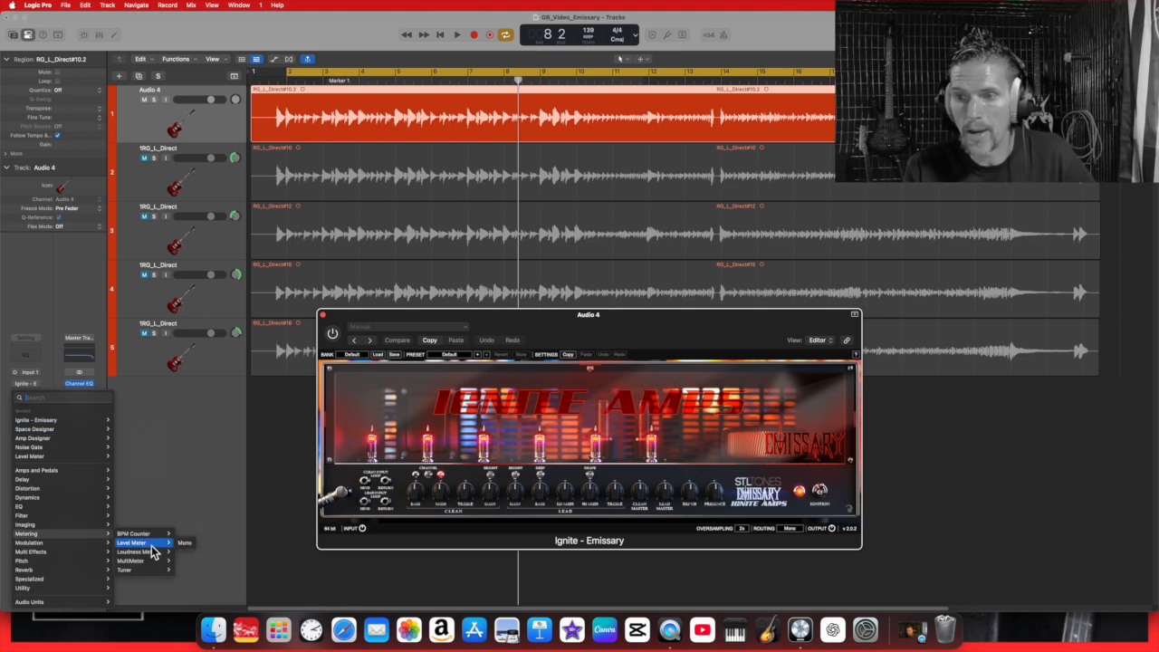
pyautogui.click(179, 542)
pyautogui.moveTo(464, 134); pyautogui.dragTo(217, 385)
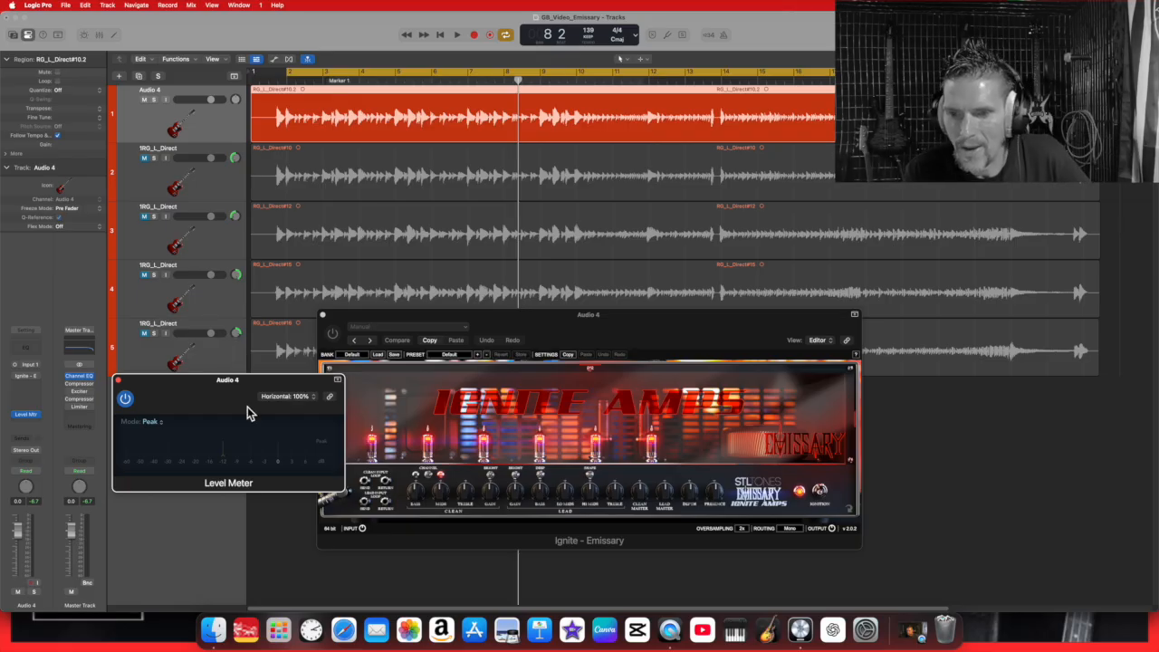
pyautogui.moveTo(239, 396); pyautogui.dragTo(274, 425)
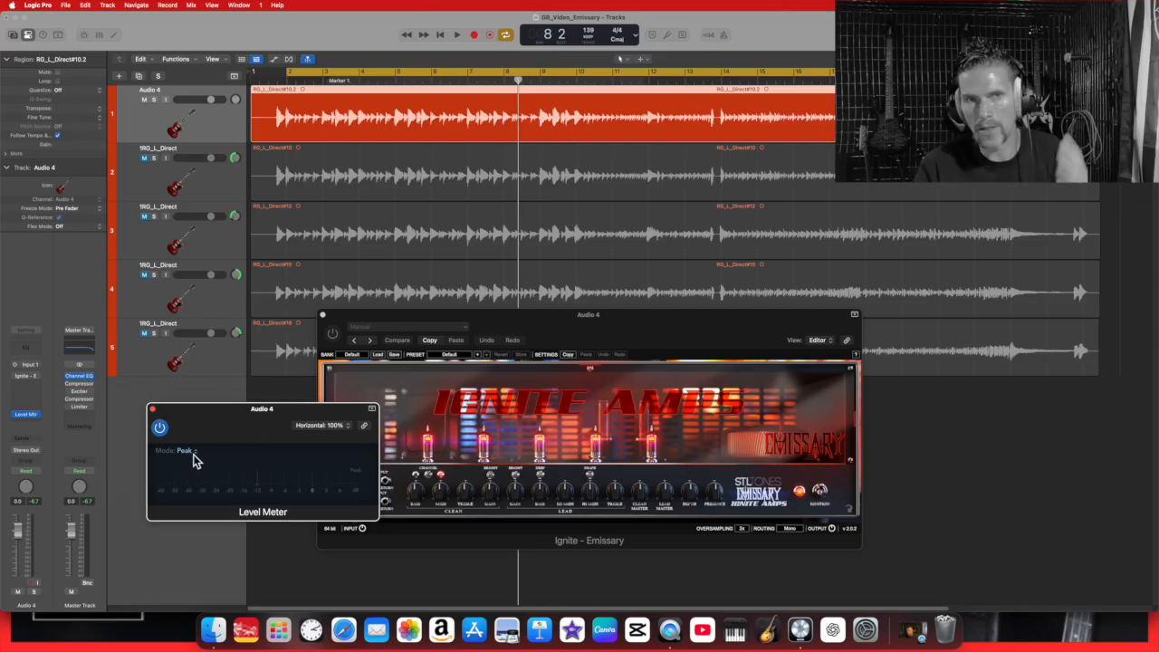
# Step: Set the Level Meter mode to Peak & RMS and play the guitar region to measure its level with Emissary bypassed
pyautogui.click(186, 450)
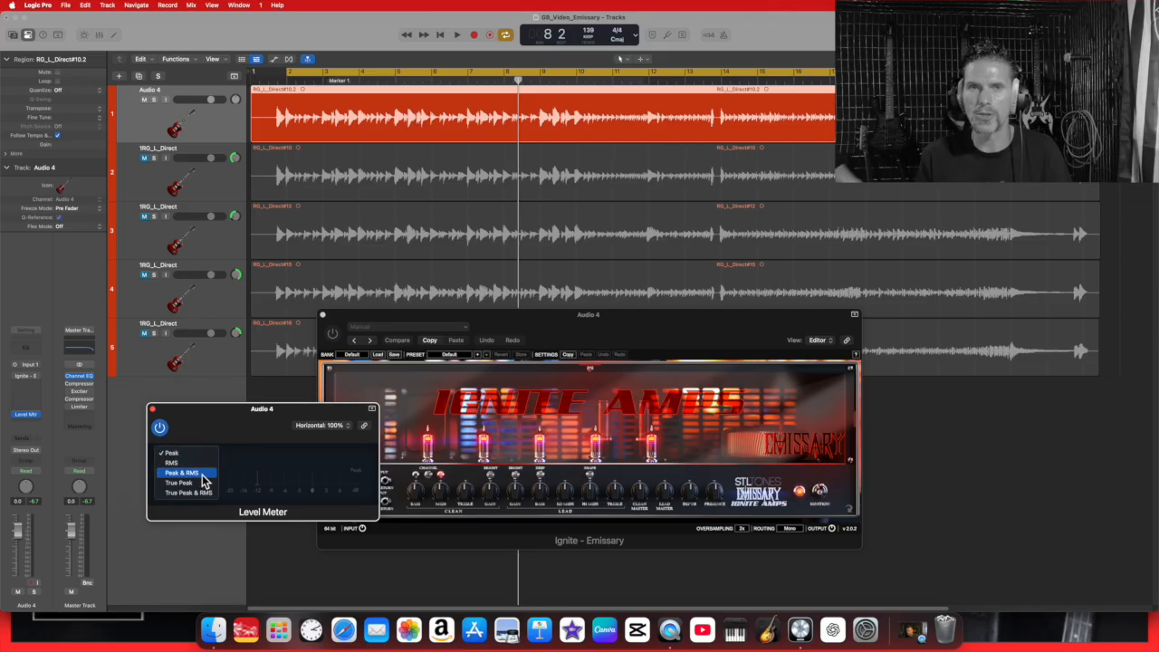
pyautogui.click(201, 473)
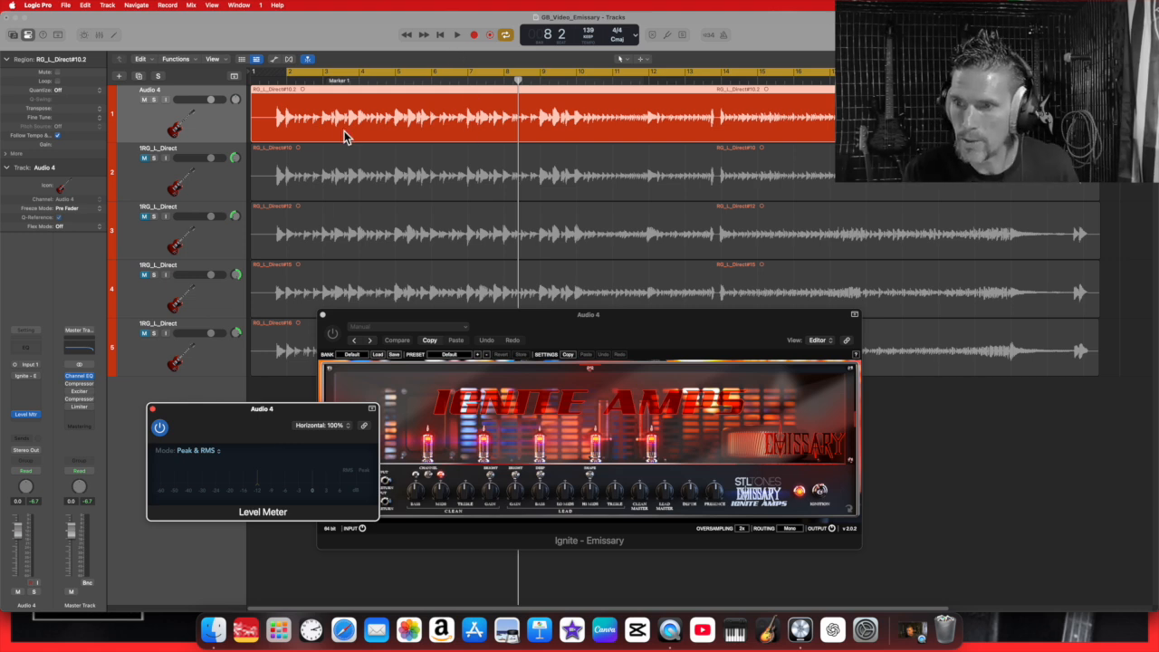
pyautogui.click(457, 35)
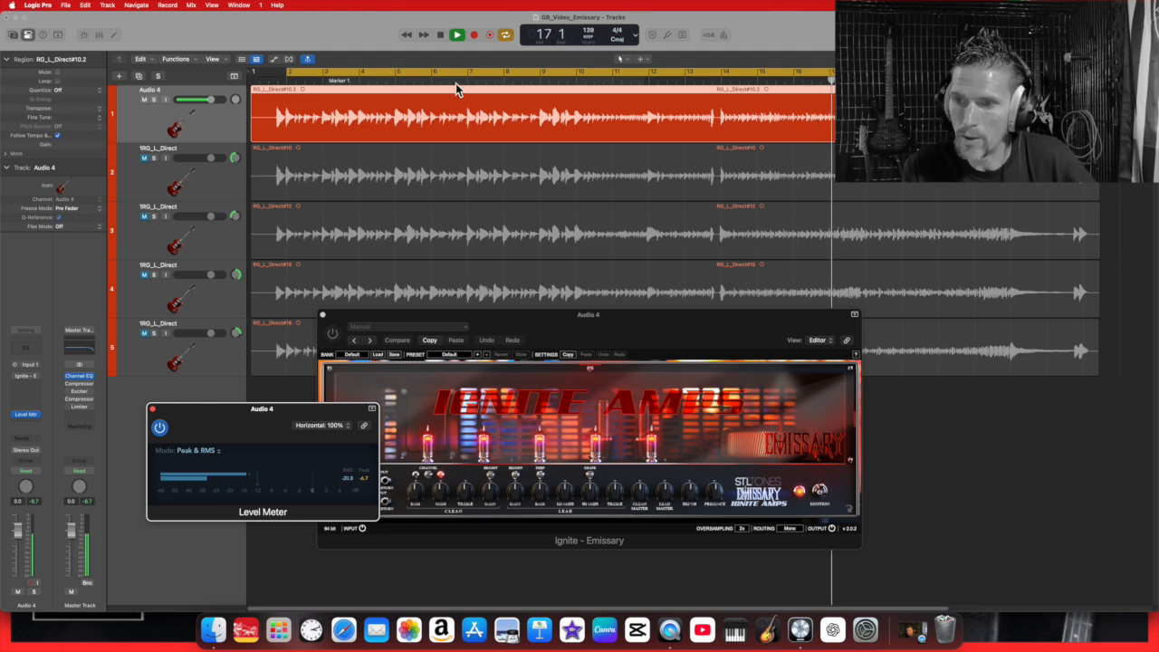
pyautogui.click(440, 34)
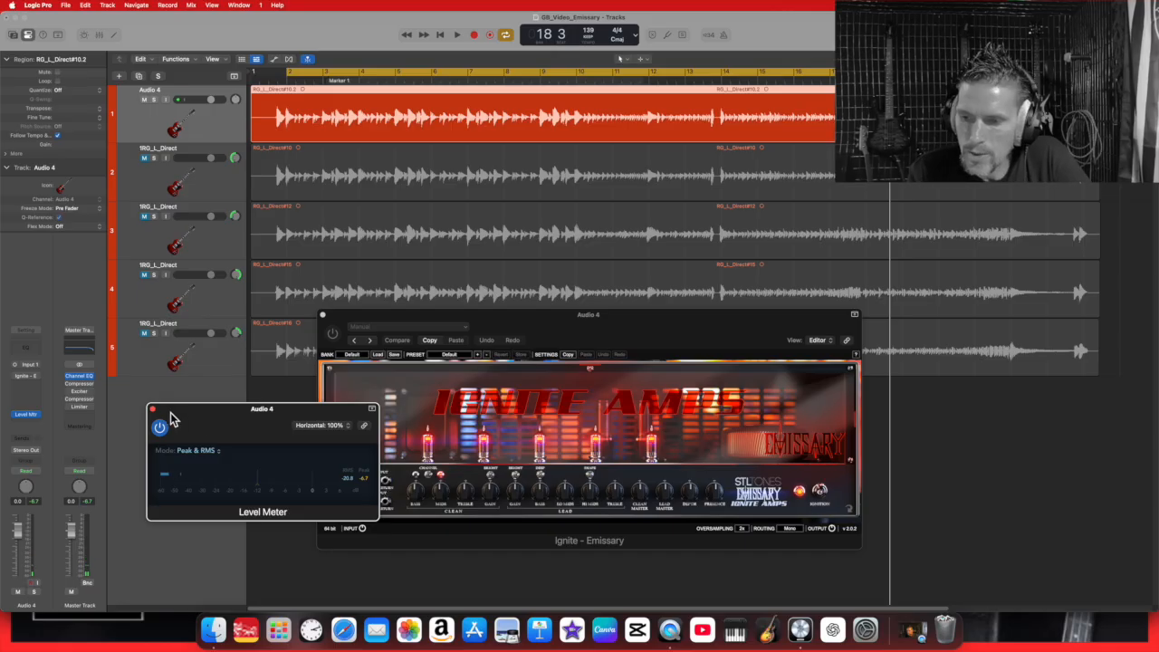
# Step: Separate the Level Meter and Emissary windows, enable Emissary and play the region to measure its level through the amp
pyautogui.moveTo(174, 414); pyautogui.dragTo(885, 414)
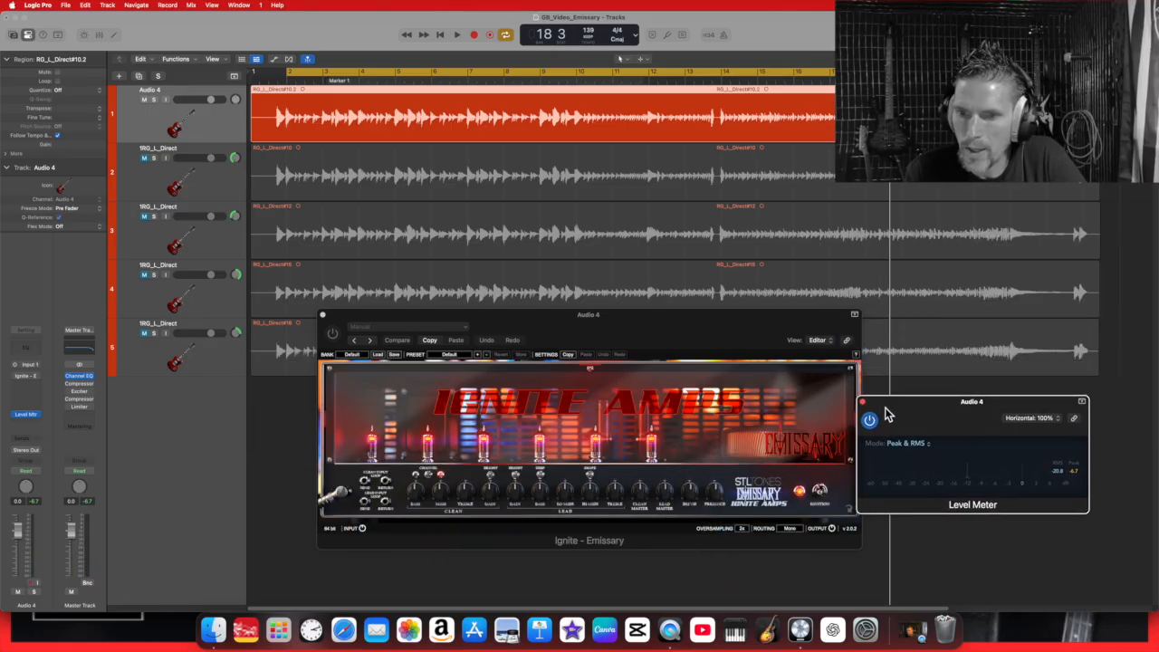
pyautogui.moveTo(678, 348); pyautogui.dragTo(572, 334)
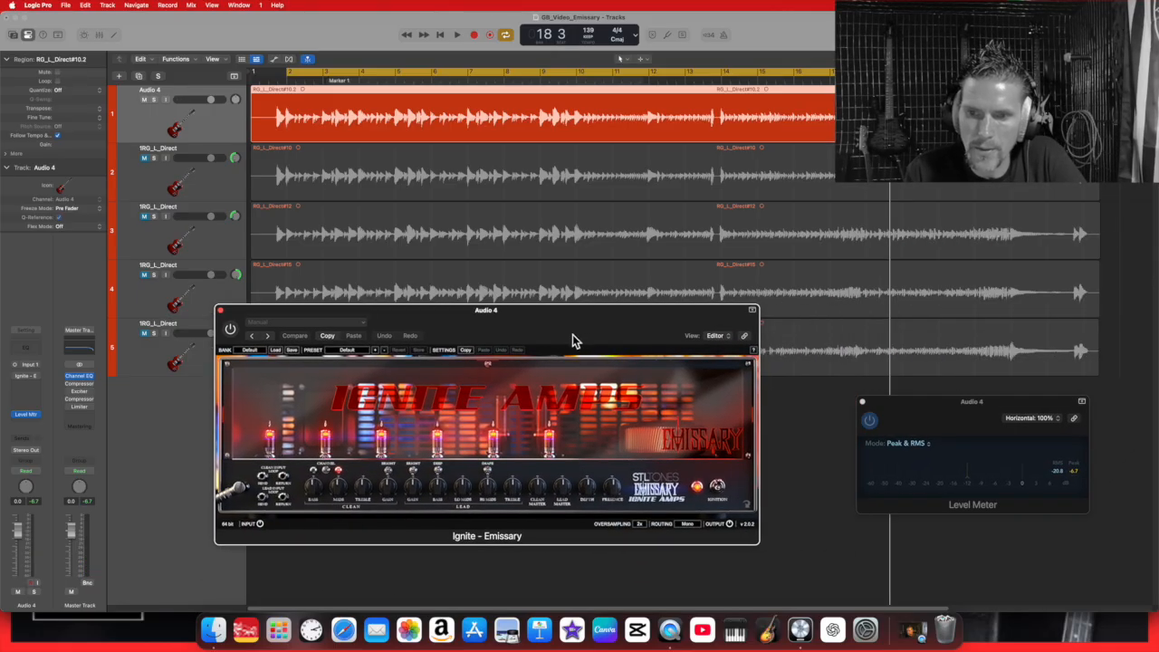
pyautogui.click(231, 330)
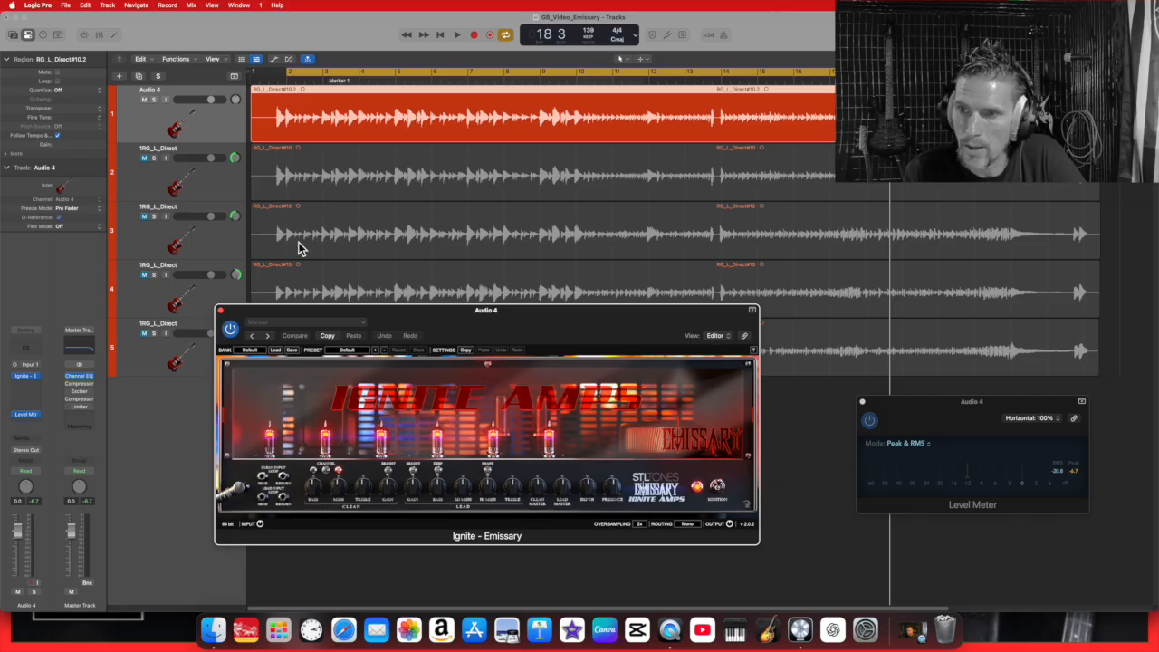
pyautogui.click(459, 39)
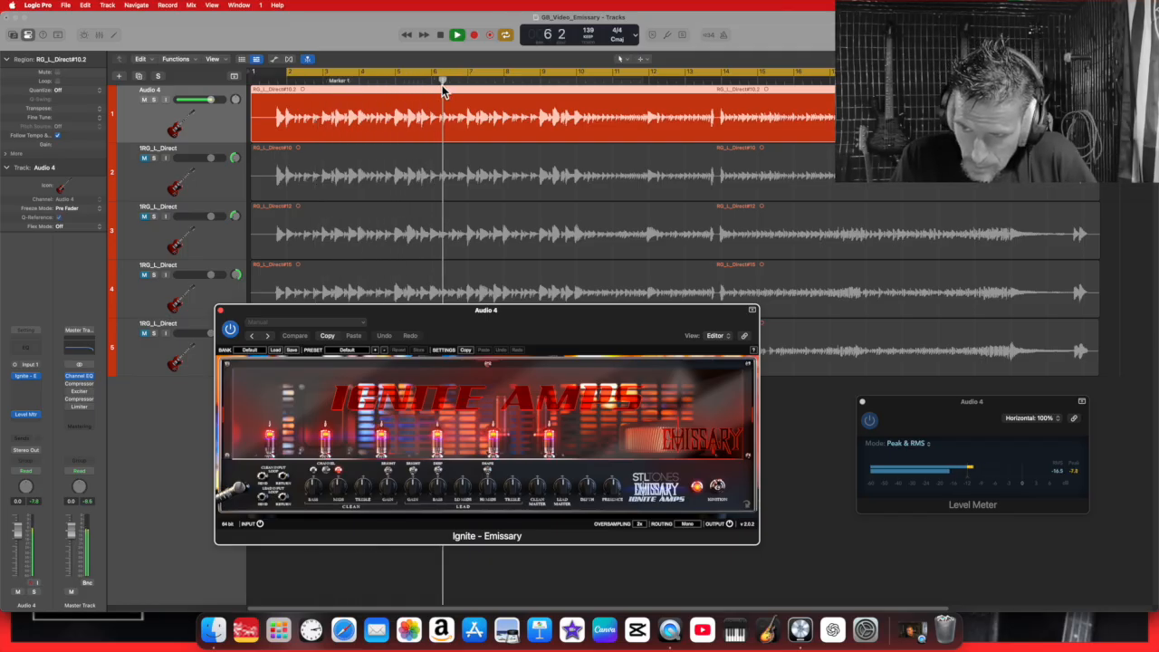
pyautogui.click(440, 35)
pyautogui.click(440, 34)
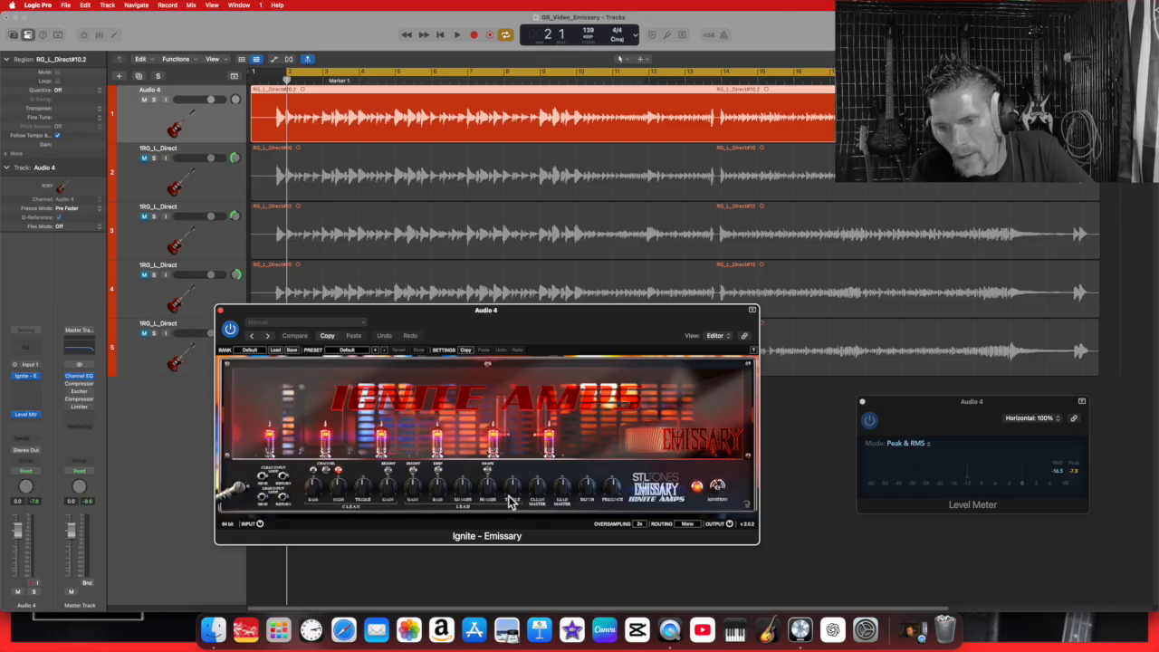
# Step: Try the Emissary channel switch, place the Level Meter window next to the amp and play the region to check the level
pyautogui.click(331, 477)
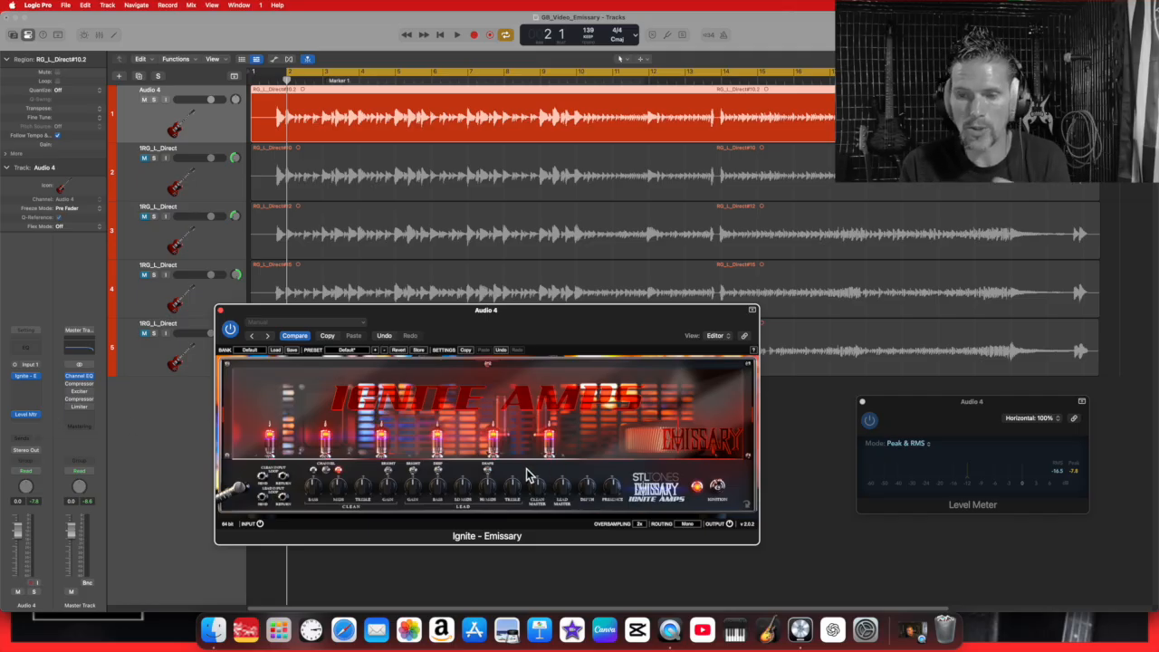
pyautogui.moveTo(539, 334); pyautogui.dragTo(556, 293)
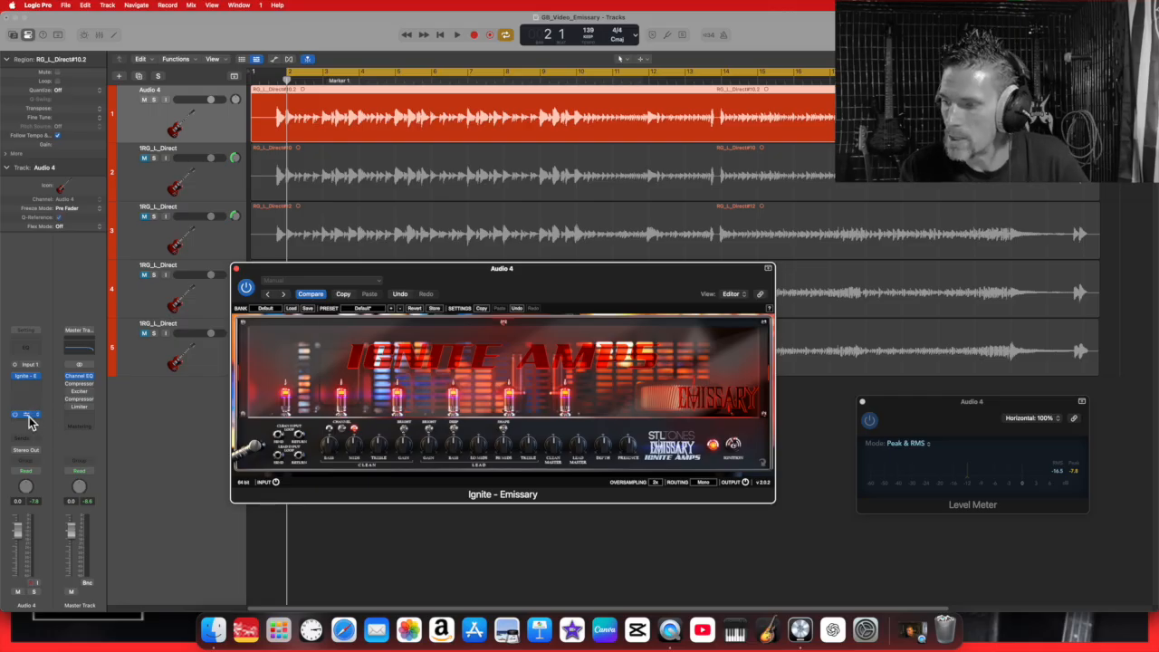
pyautogui.moveTo(974, 429); pyautogui.dragTo(895, 435)
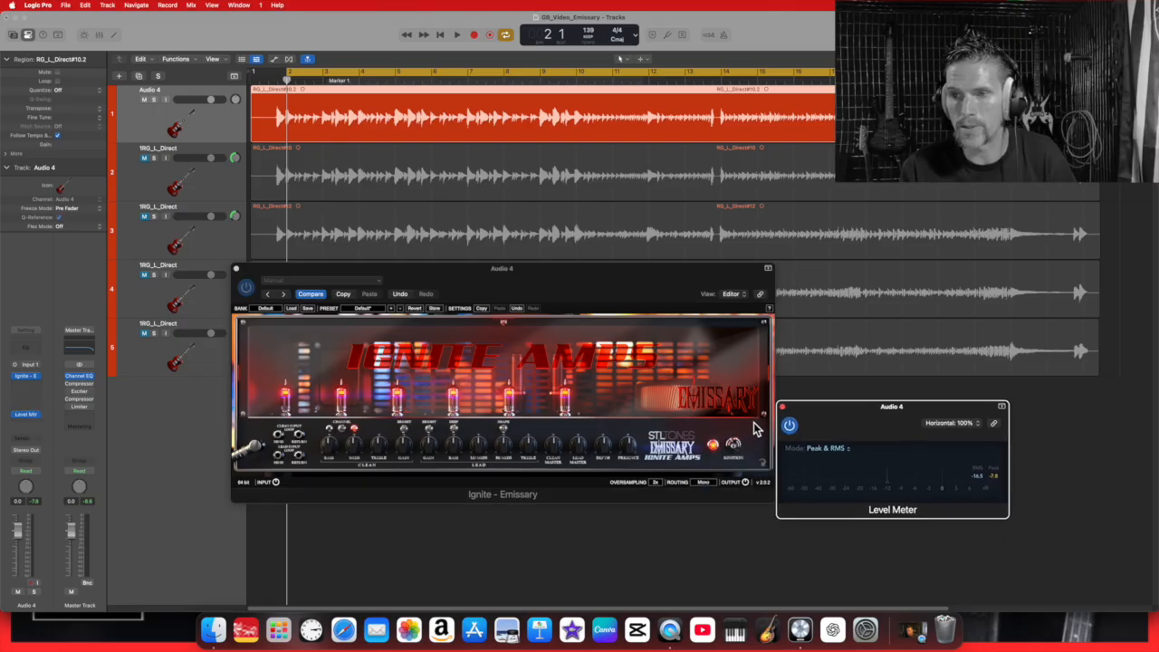
pyautogui.click(460, 35)
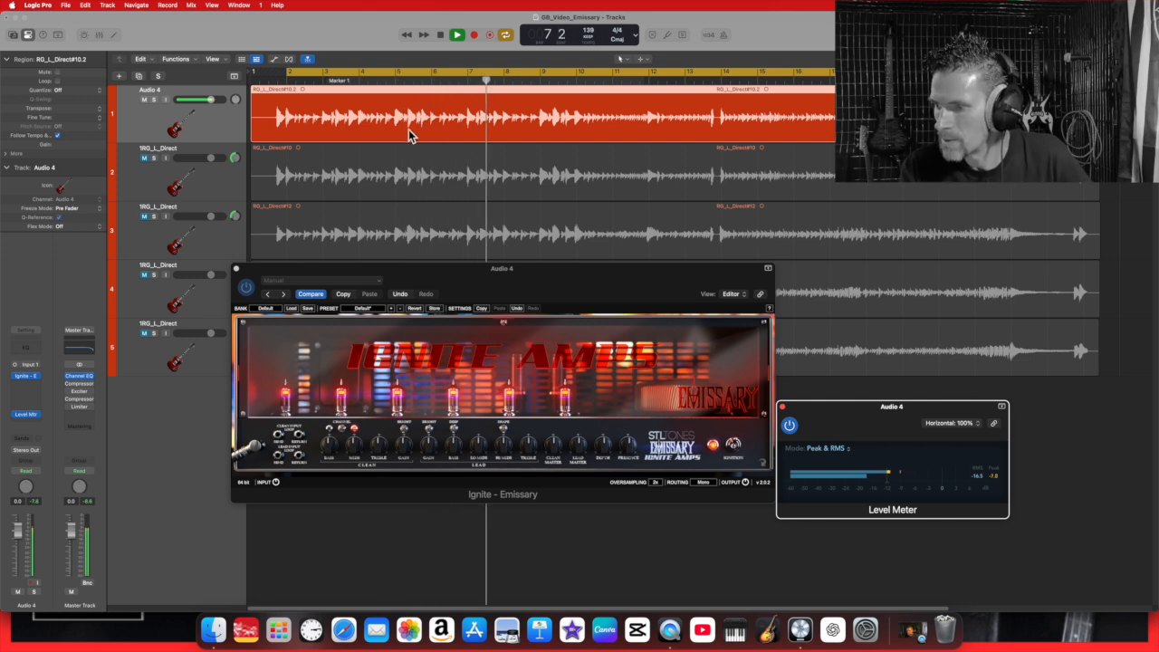
pyautogui.click(440, 35)
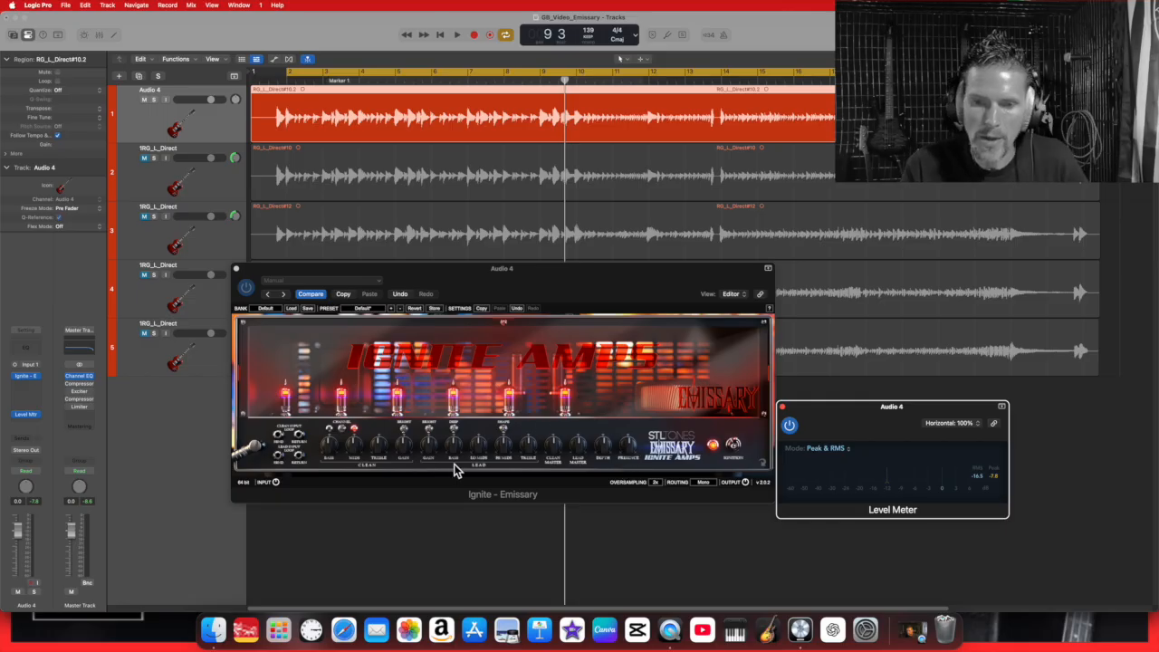
# Step: Insert the STL Tones Ignite - NadIR audio effect after Emissary on the Audio 4 track and move its window above the amp controls
pyautogui.click(38, 383)
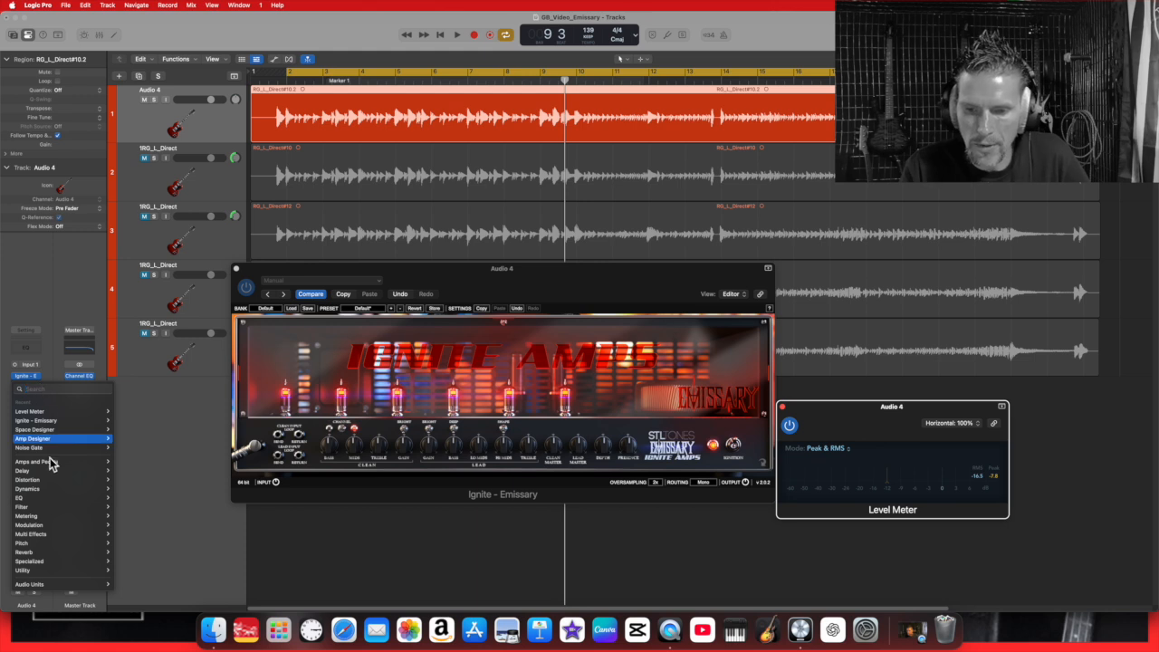
pyautogui.moveTo(58, 591)
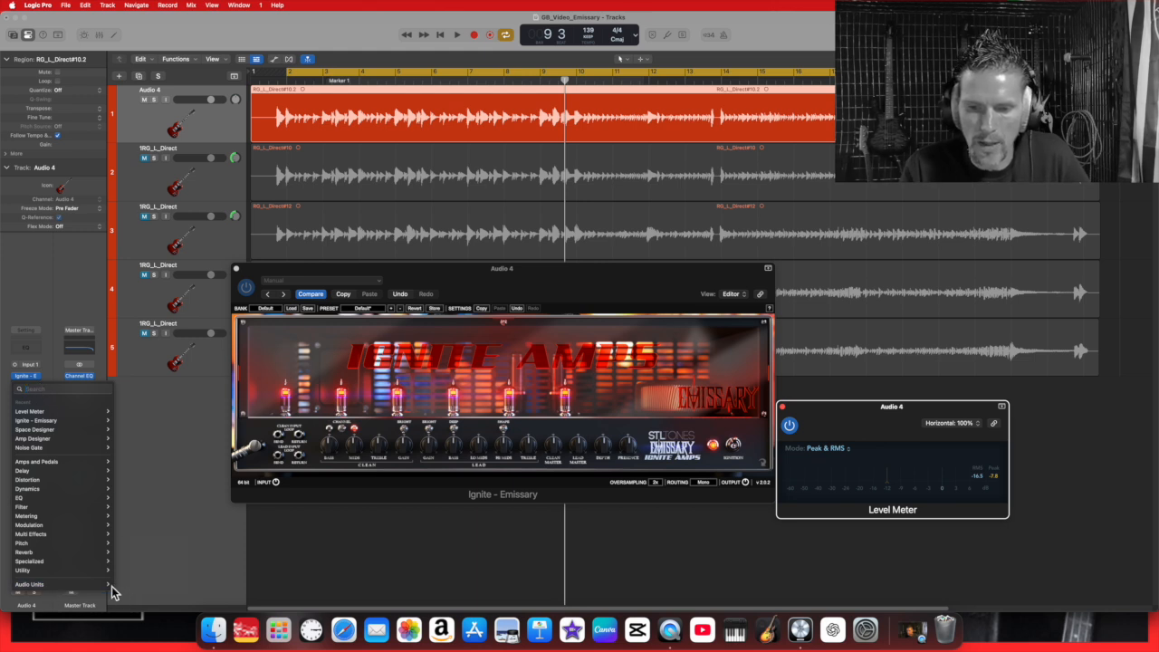
pyautogui.moveTo(111, 586)
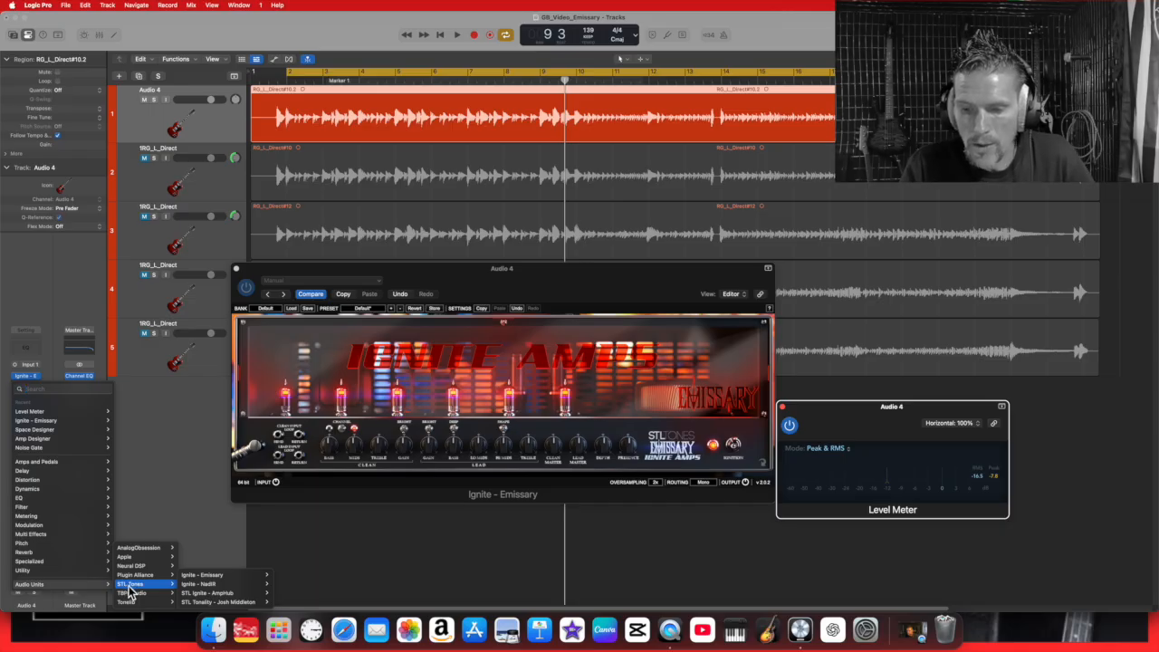
pyautogui.moveTo(186, 587)
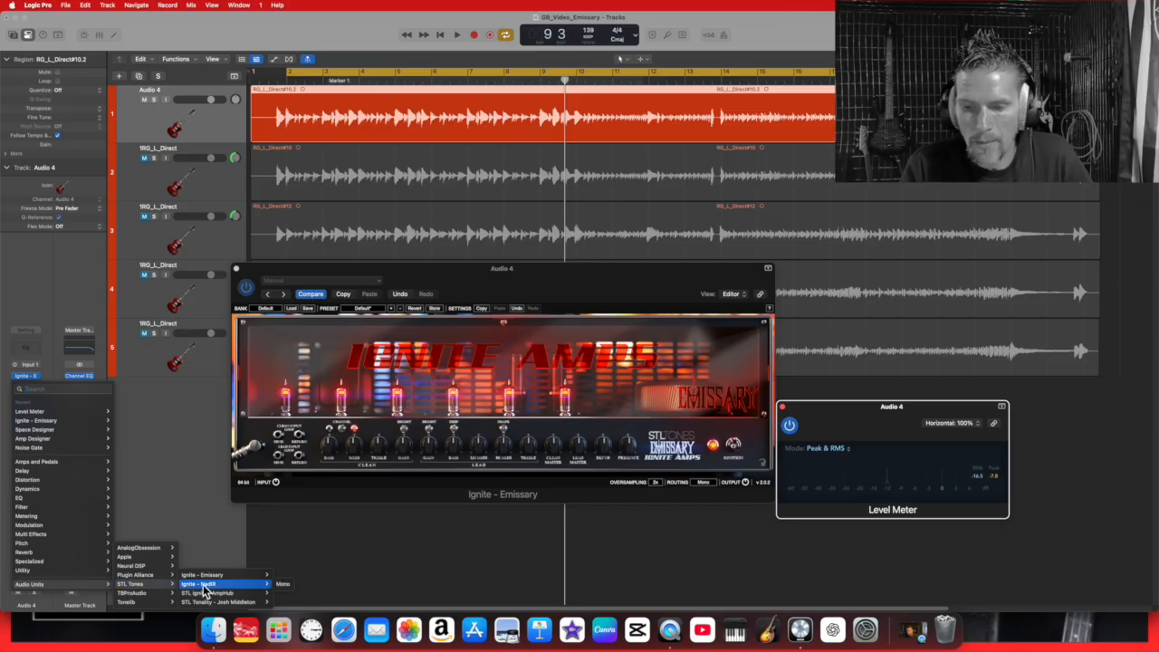
pyautogui.click(221, 586)
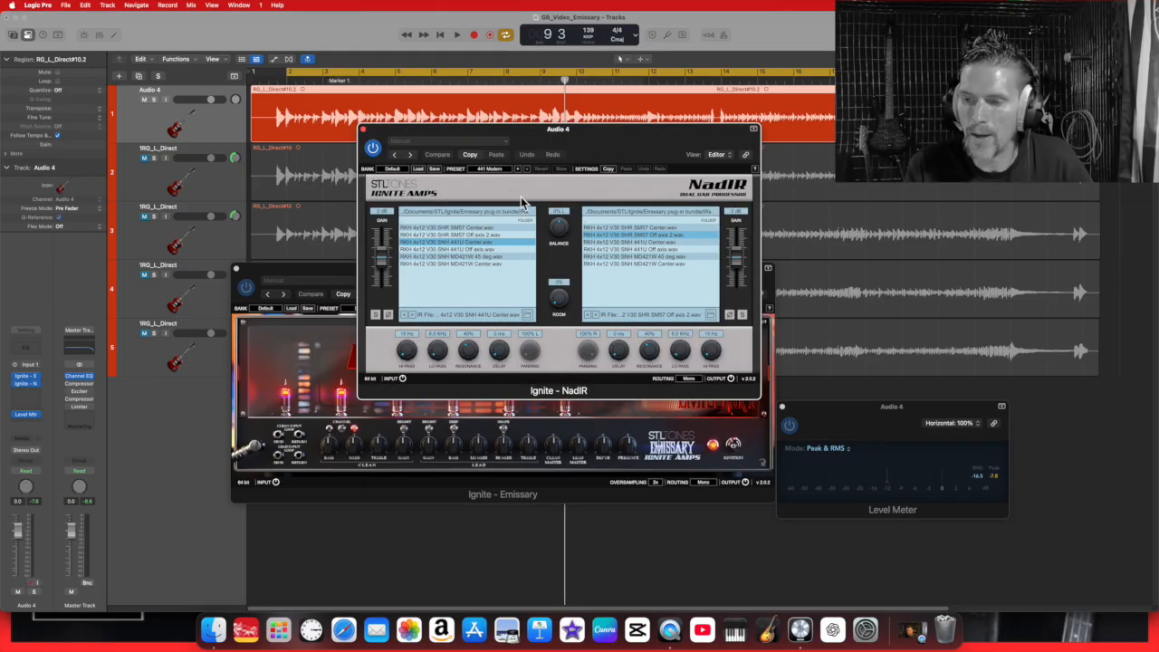
pyautogui.moveTo(603, 137); pyautogui.dragTo(560, 299)
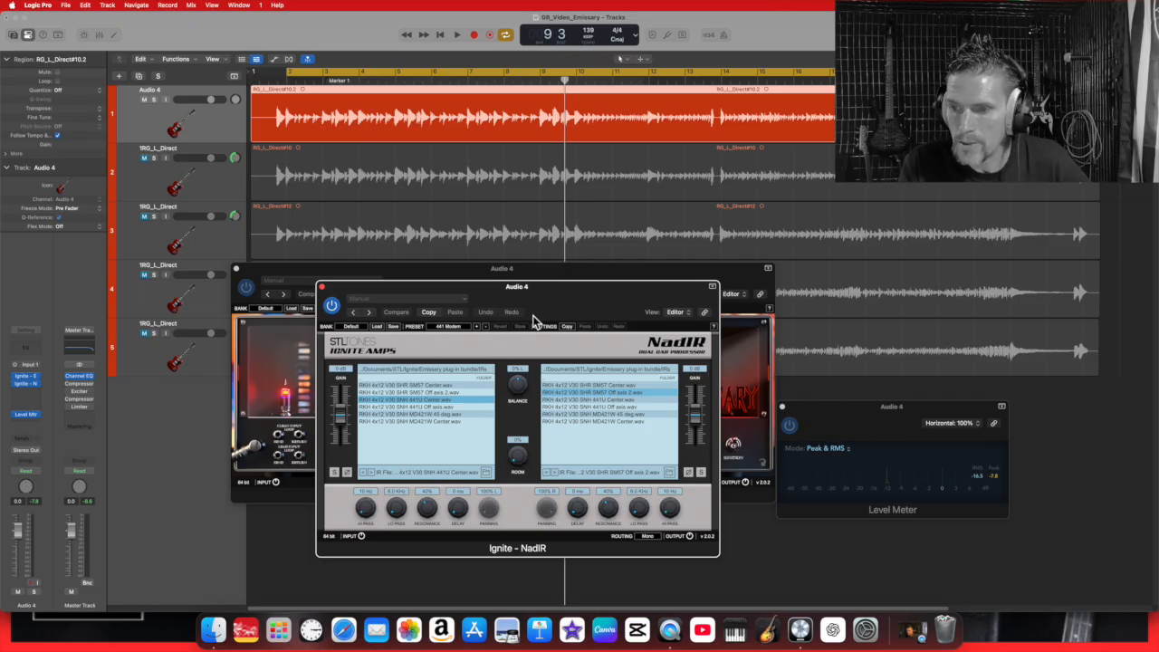
pyautogui.moveTo(712, 186); pyautogui.dragTo(740, 130)
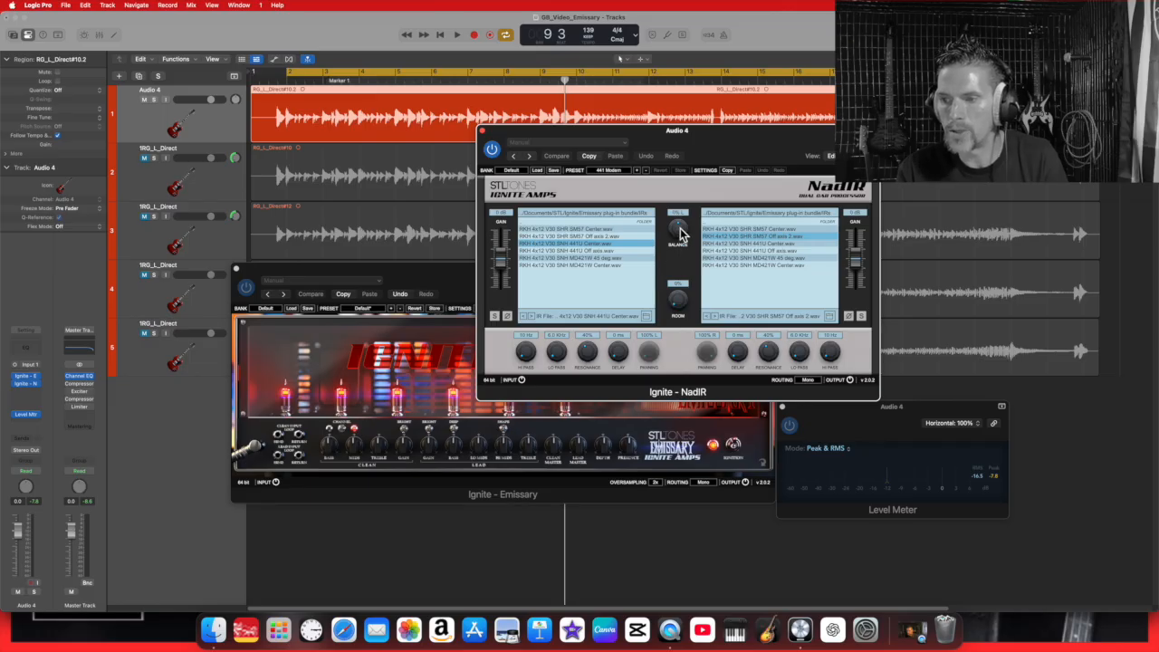
# Step: Adjust the NadIR balance and select RKH 4x12 V30 SNH MD421W Center.wav in the first impulse response list
pyautogui.moveTo(681, 234)
pyautogui.mouseDown()
pyautogui.moveTo(686, 244)
pyautogui.moveTo(691, 234)
pyautogui.moveTo(683, 272)
pyautogui.moveTo(692, 234)
pyautogui.moveTo(678, 232)
pyautogui.mouseUp()
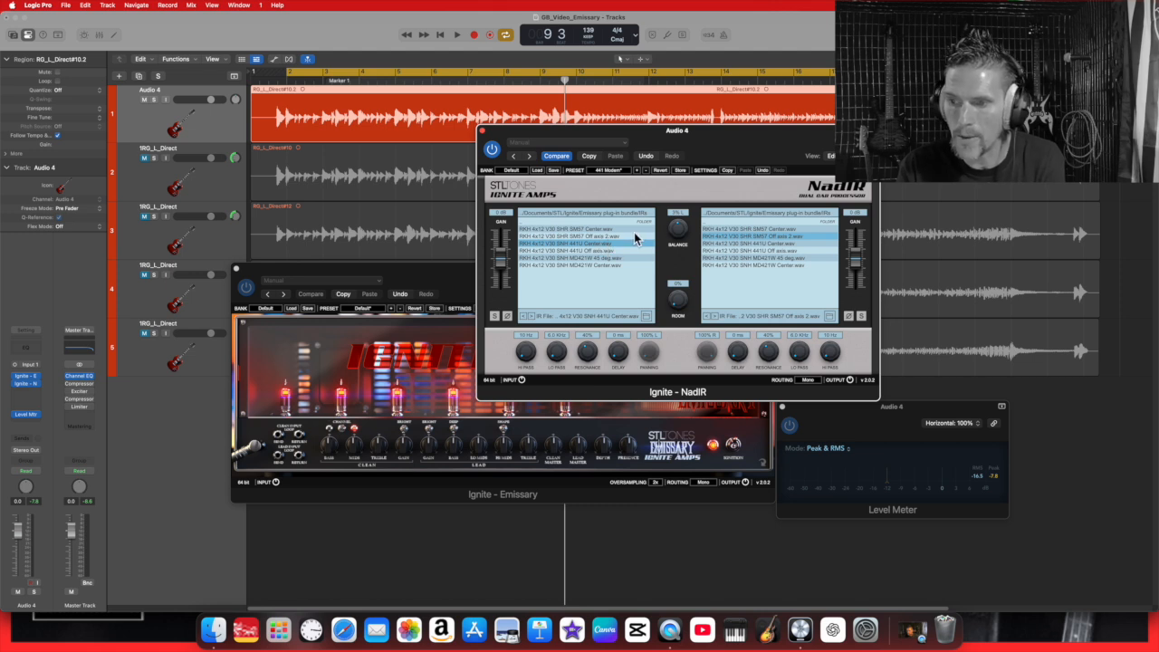
pyautogui.click(581, 259)
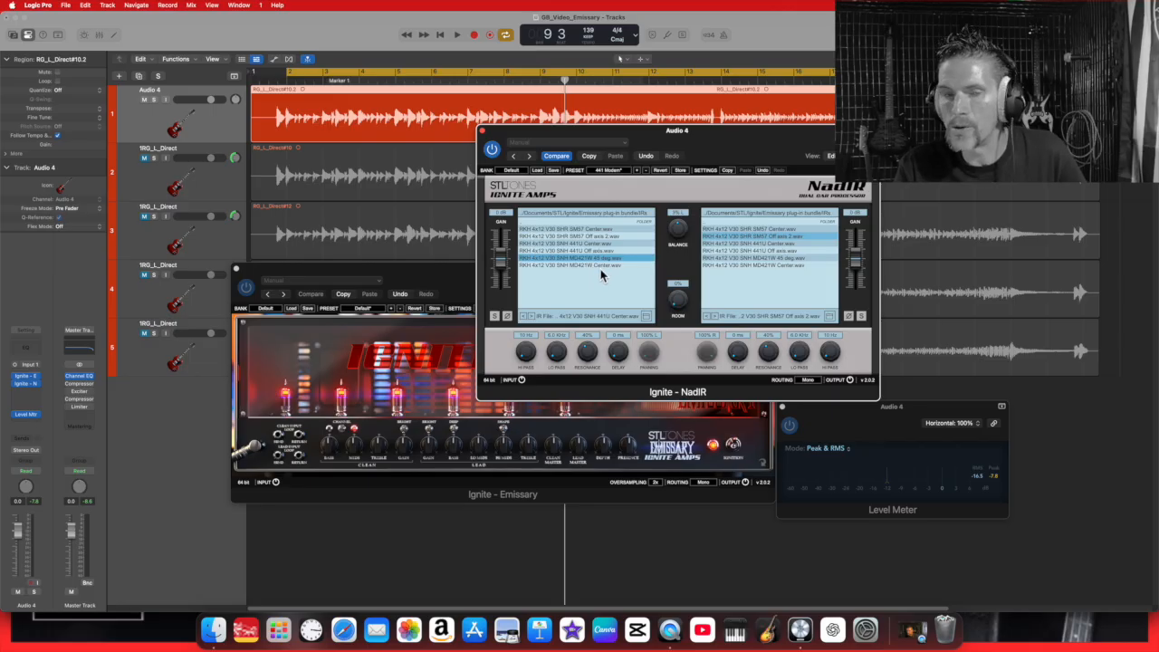
pyautogui.click(606, 265)
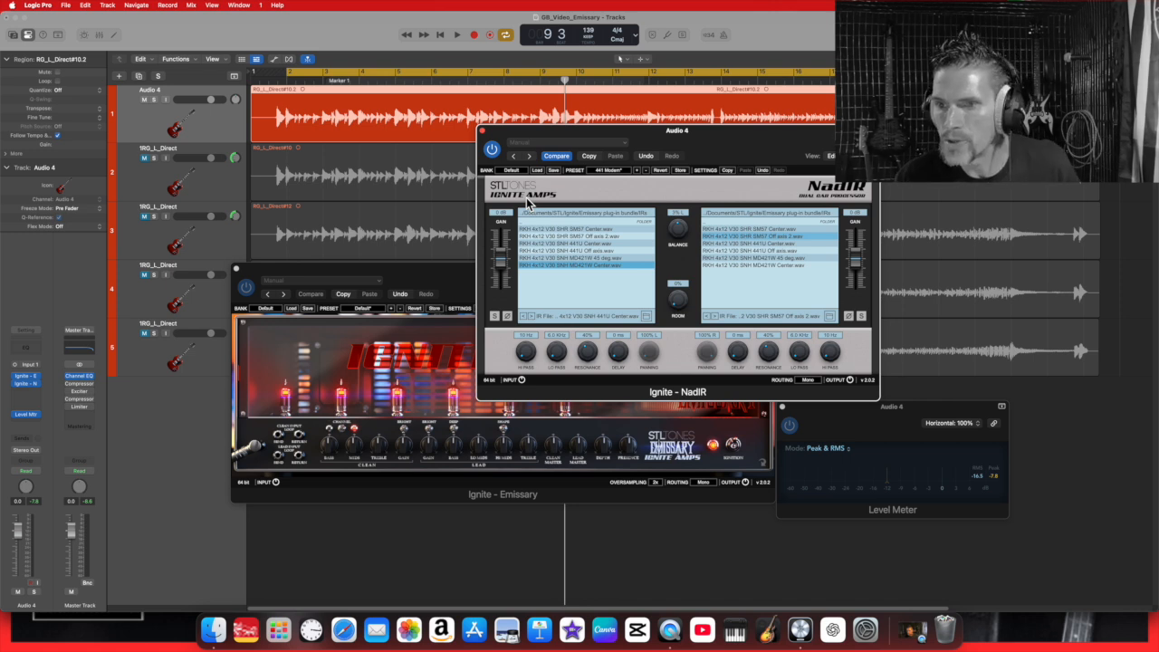
# Step: Play the region through Emissary and NadIR while watching the Level Meter, moved above the NadIR window, and stop the playback
pyautogui.click(458, 36)
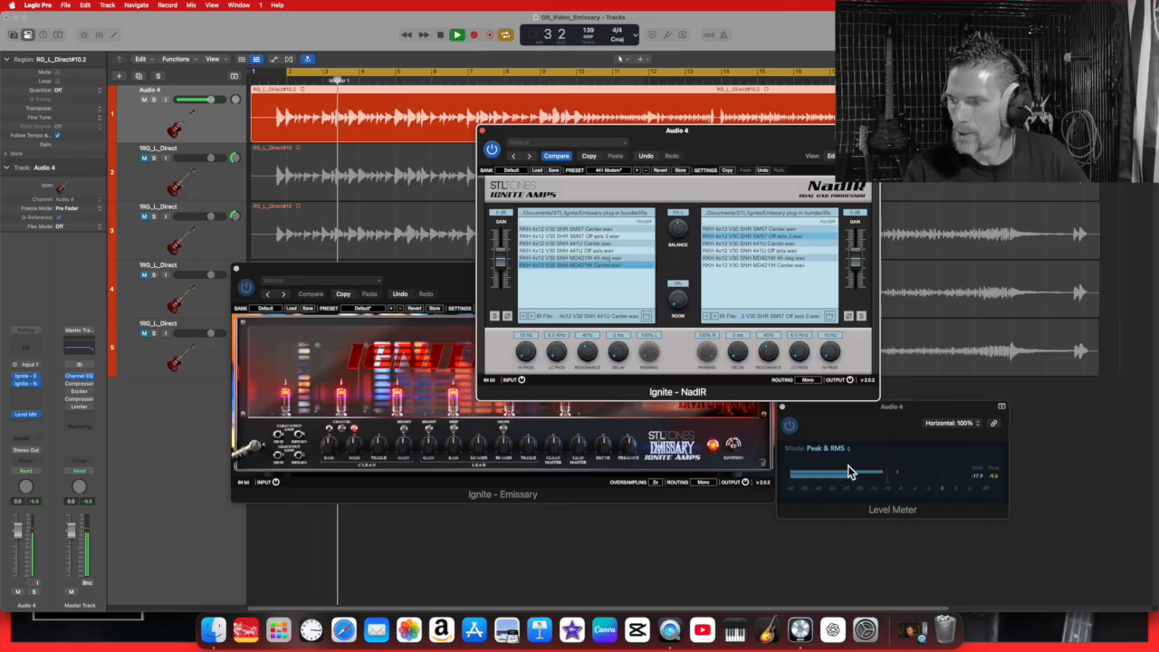
pyautogui.moveTo(875, 420); pyautogui.dragTo(721, 33)
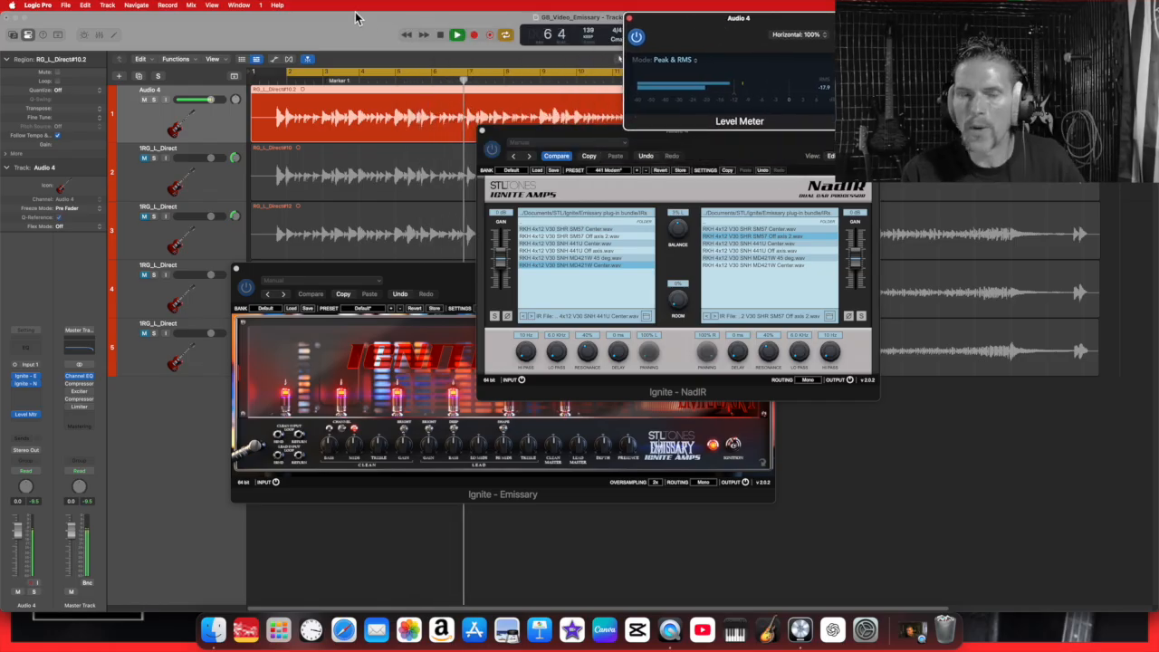
pyautogui.click(448, 35)
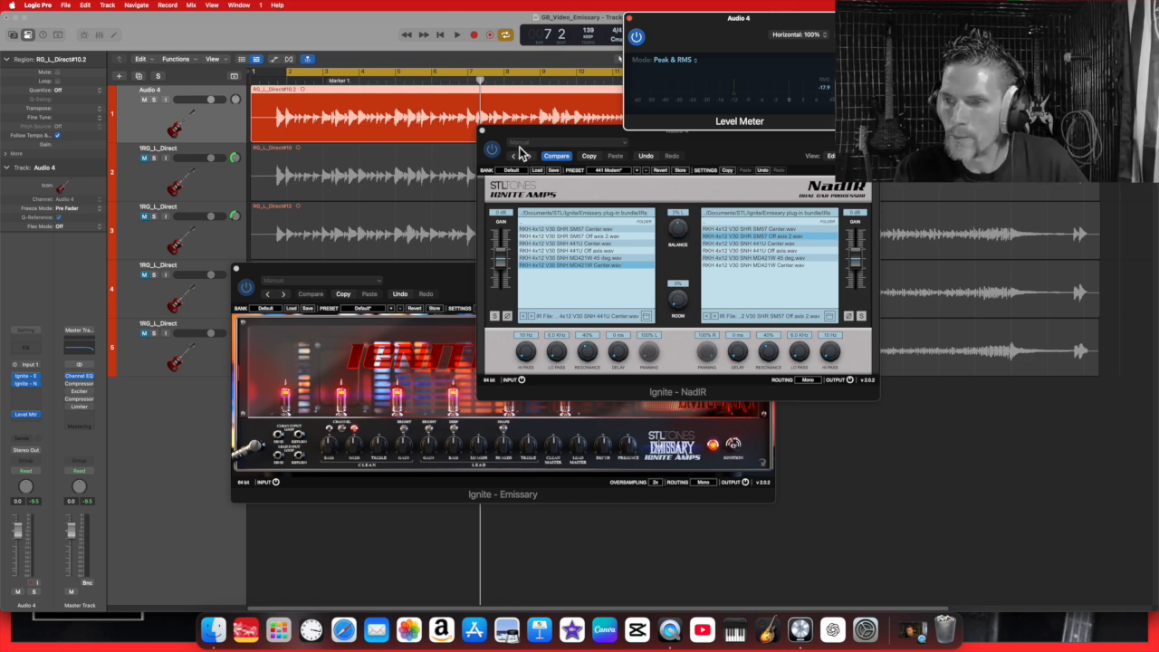
# Step: Load the Fredman Classic preset in NadIR and play the region to hear it, stopping after a few bars
pyautogui.click(628, 149)
pyautogui.click(624, 145)
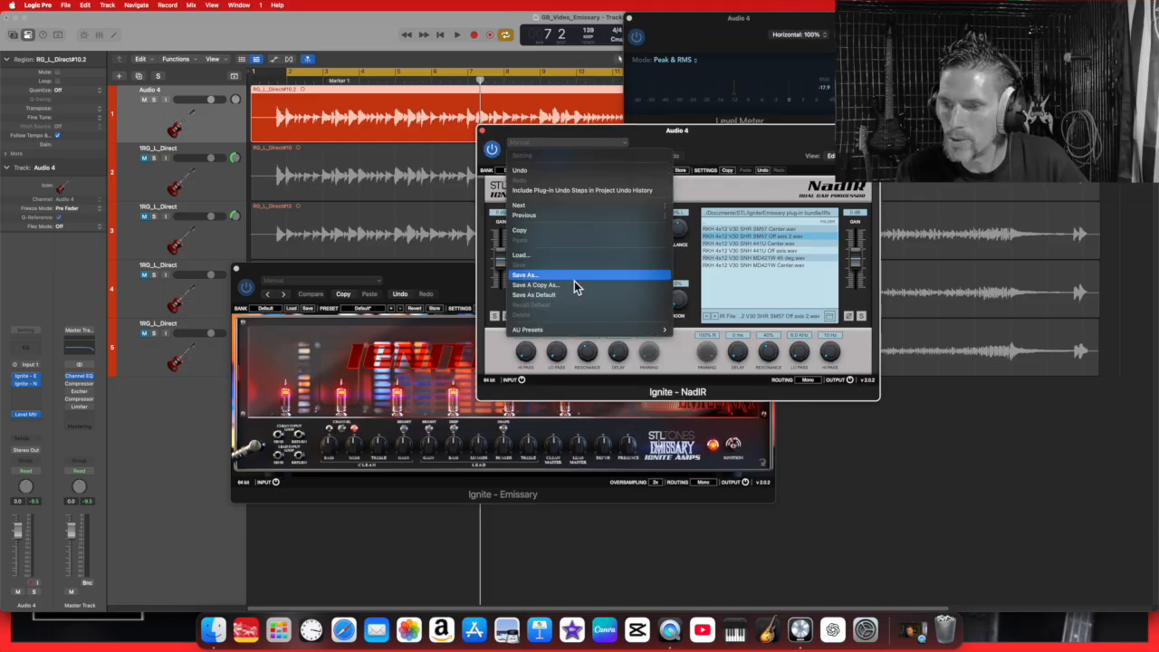
pyautogui.moveTo(556, 337)
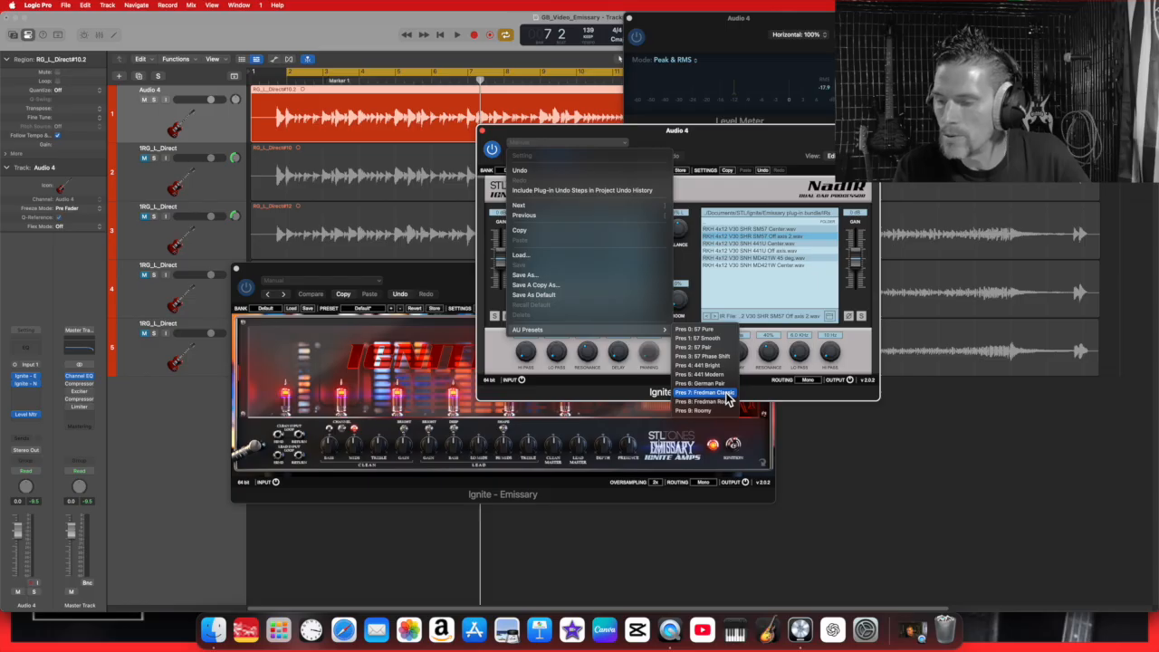
pyautogui.click(729, 393)
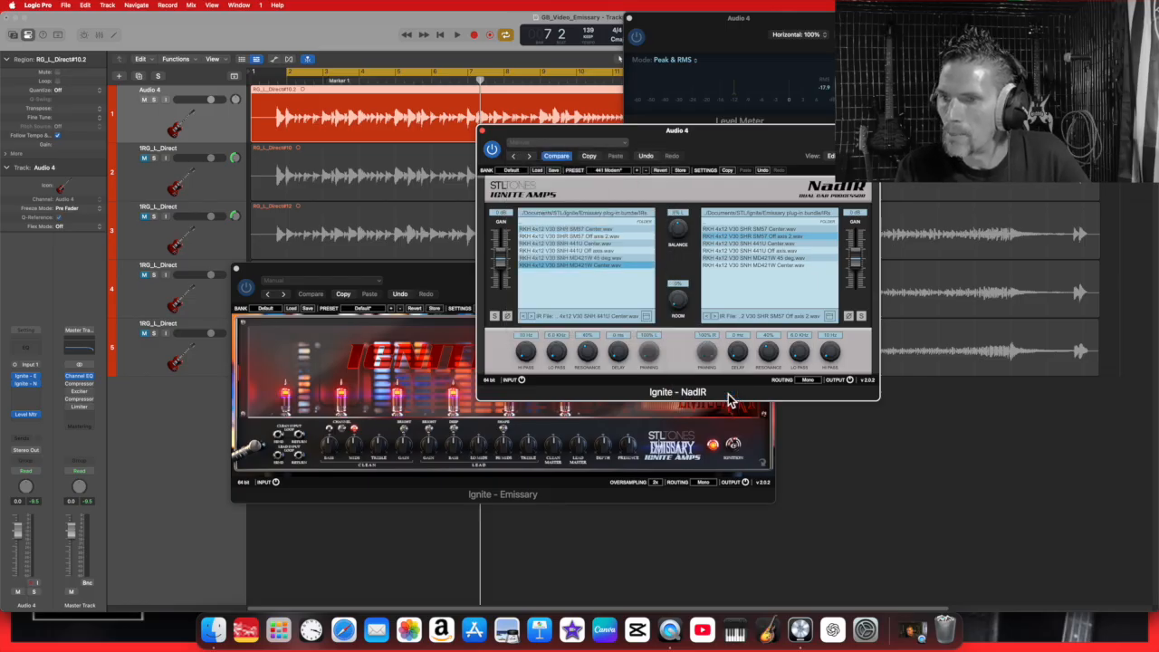
pyautogui.click(459, 38)
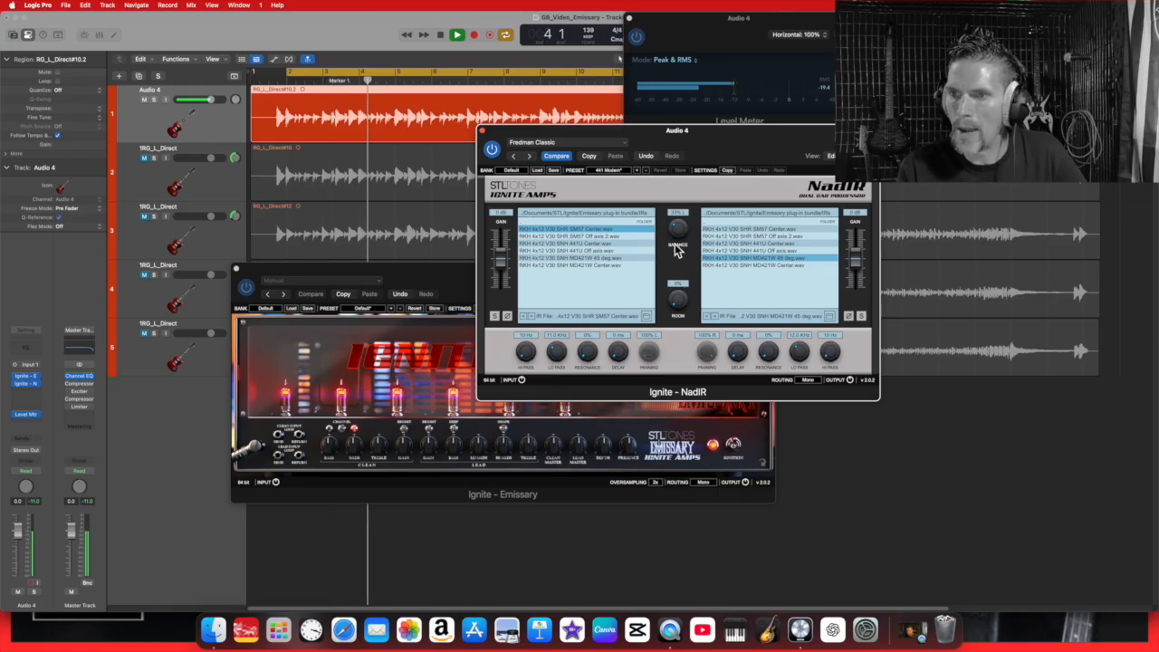
pyautogui.press('space')
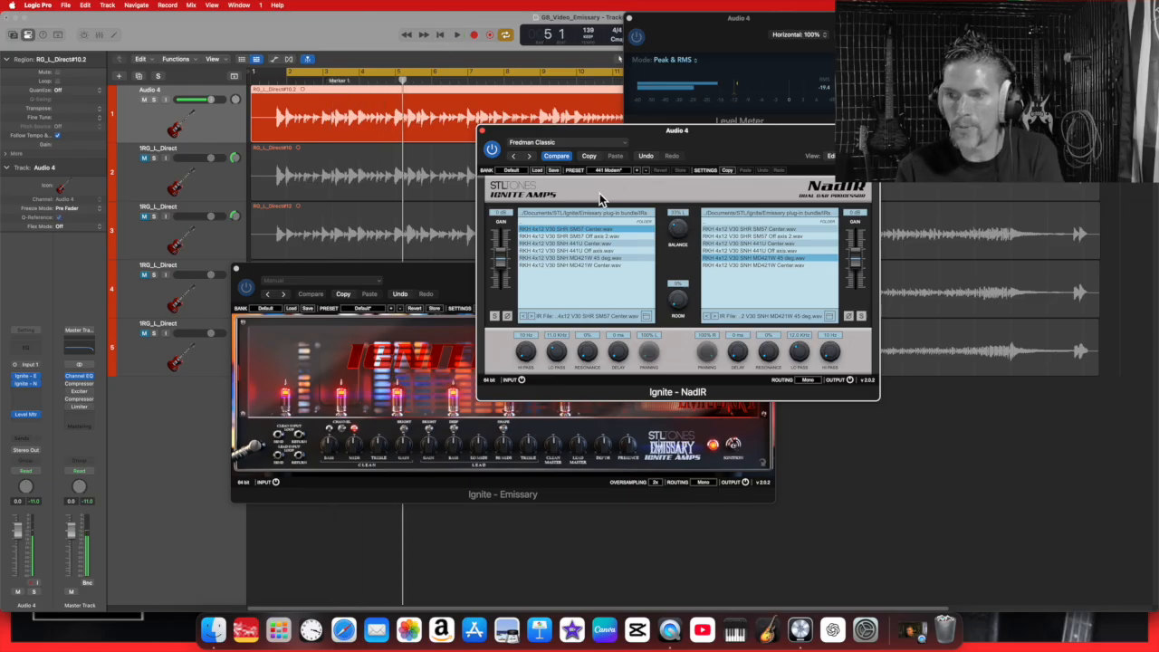
# Step: Restart playback and audition the 441 Modern and German Pair presets in NadIR
pyautogui.click(457, 36)
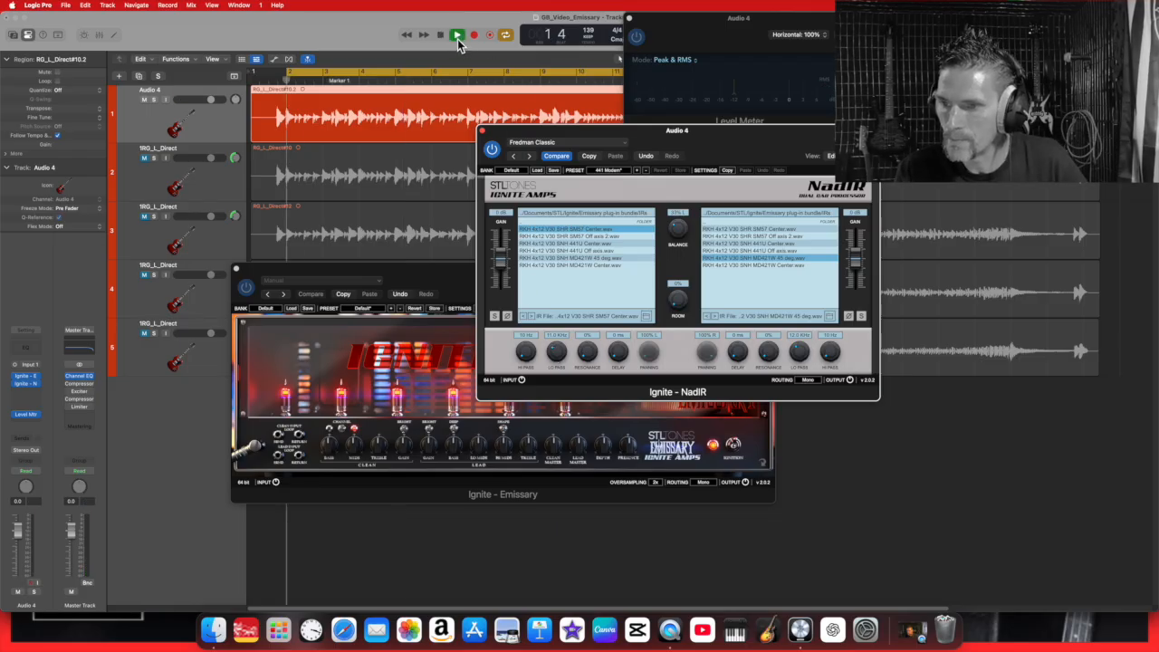
pyautogui.click(625, 142)
pyautogui.moveTo(625, 331)
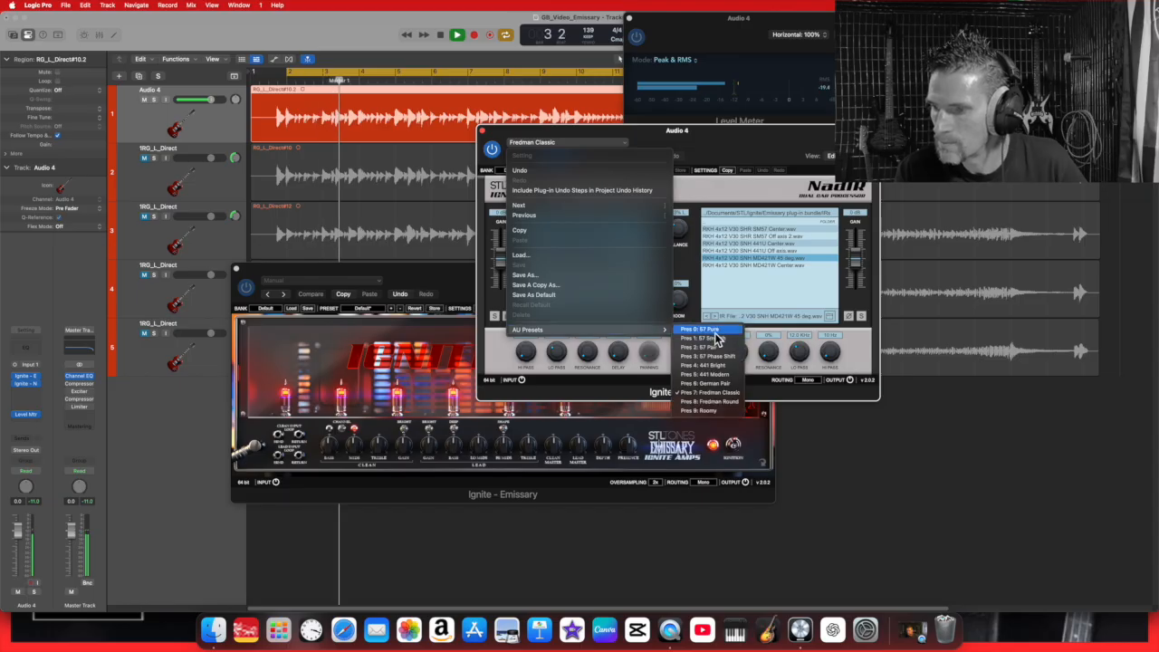
pyautogui.click(709, 374)
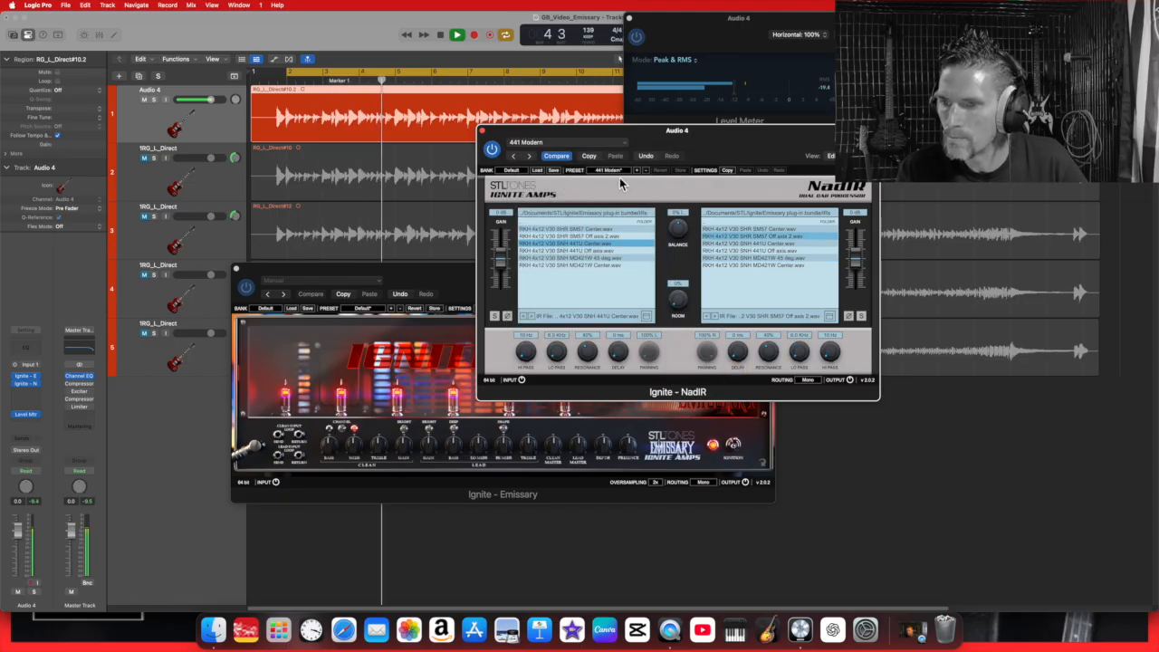
pyautogui.click(625, 142)
pyautogui.moveTo(593, 329)
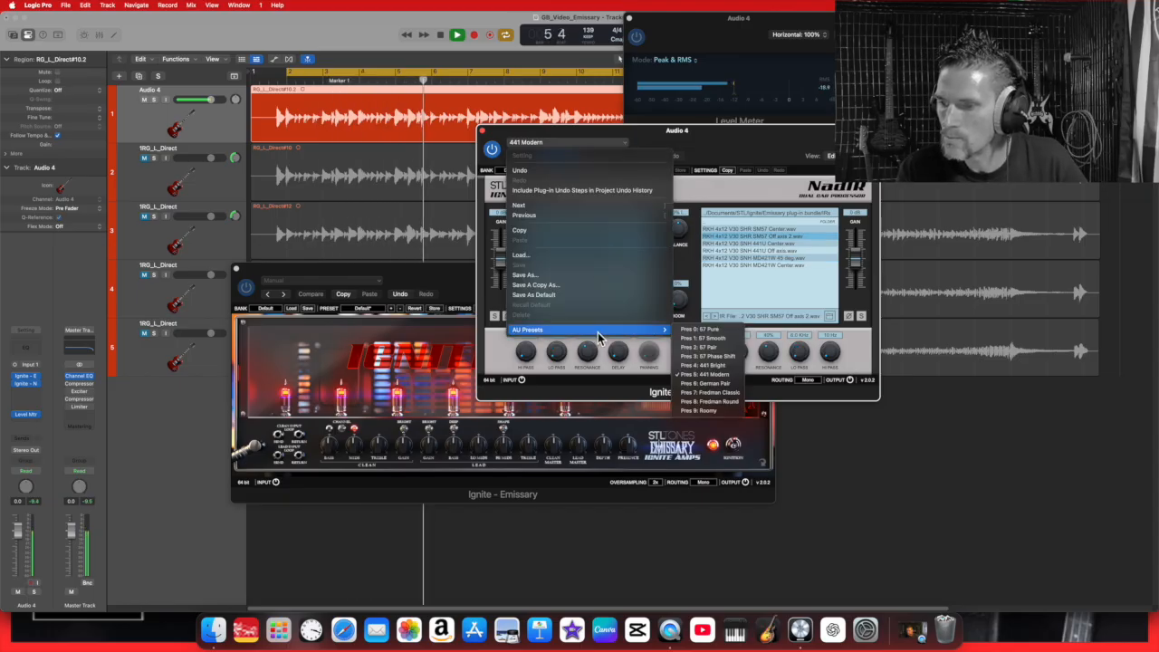
pyautogui.click(715, 384)
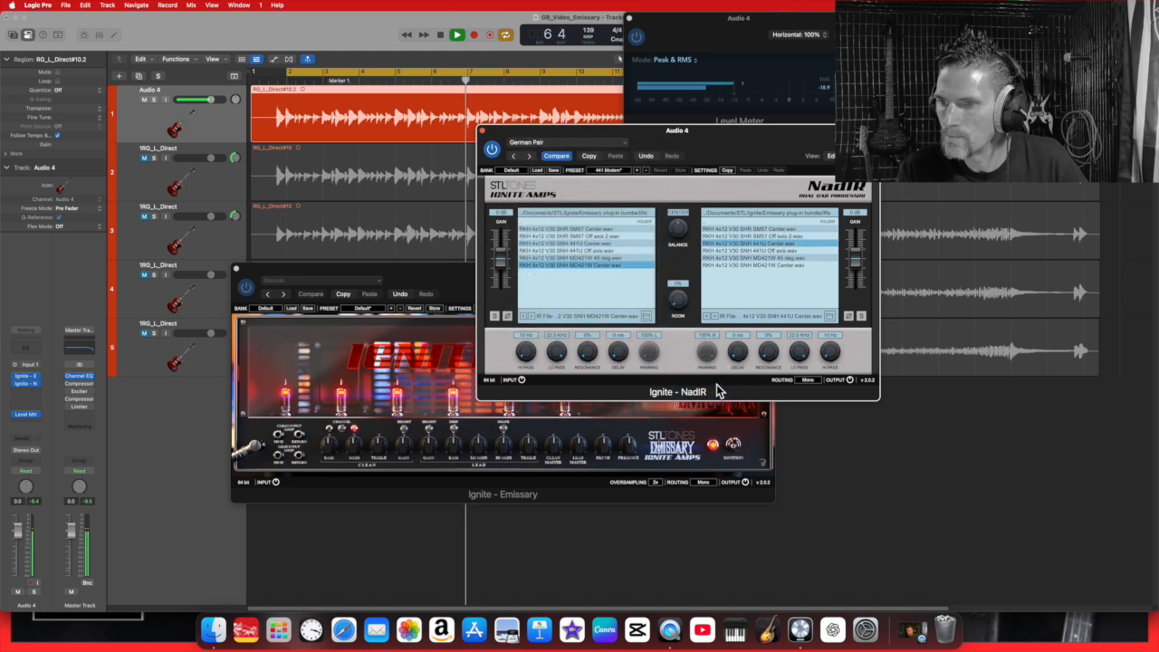
# Step: Compare the Fredman Round and Fredman Classic presets in NadIR while the region plays
pyautogui.click(625, 144)
pyautogui.moveTo(615, 330)
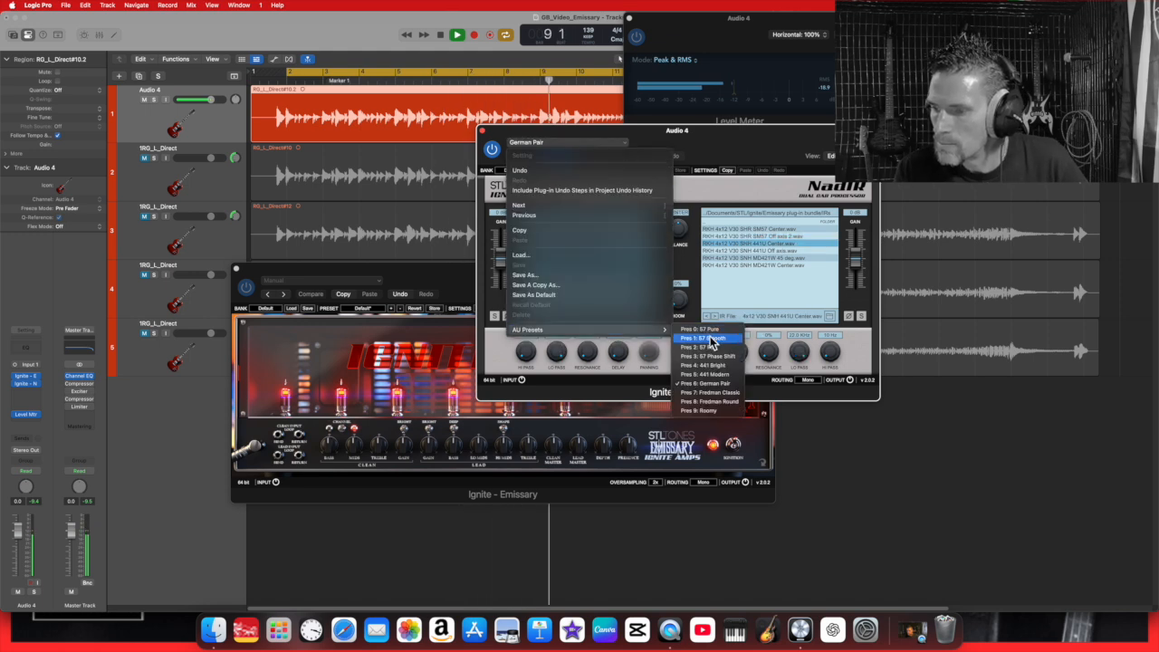
pyautogui.click(724, 401)
pyautogui.click(624, 144)
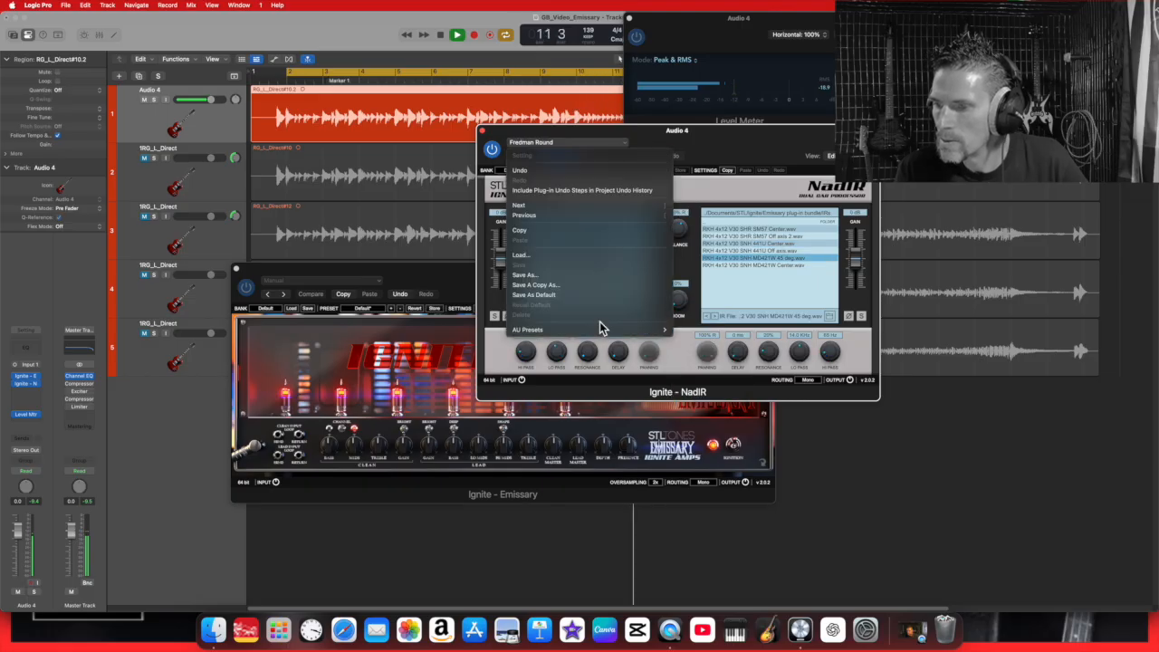
pyautogui.moveTo(608, 329)
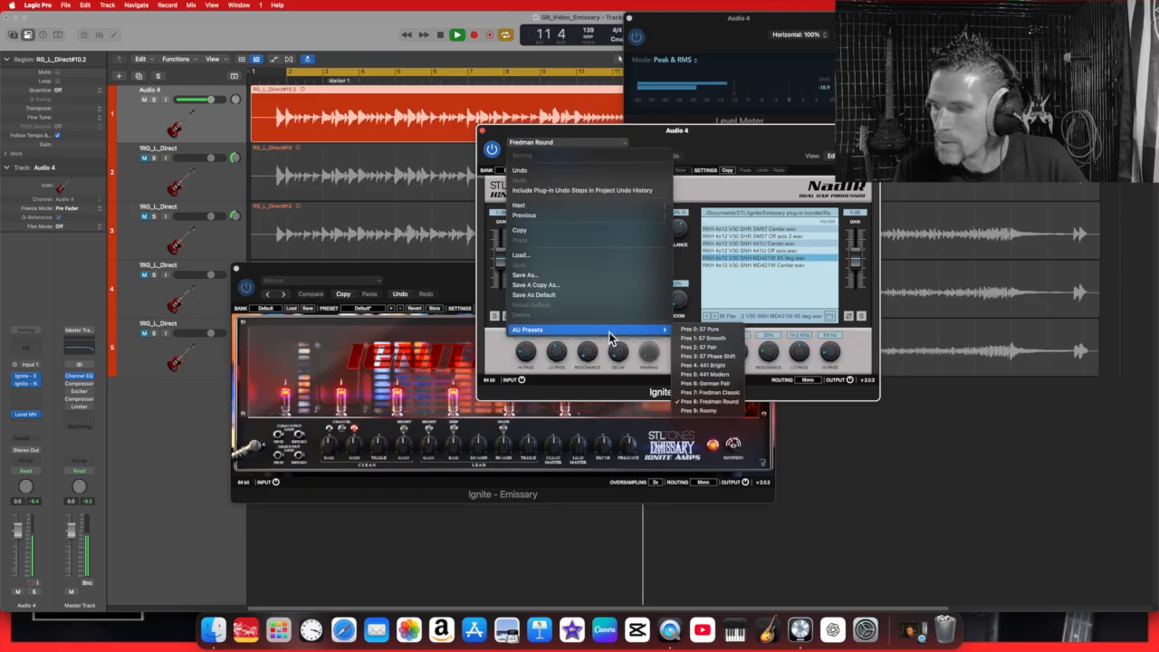
pyautogui.click(715, 392)
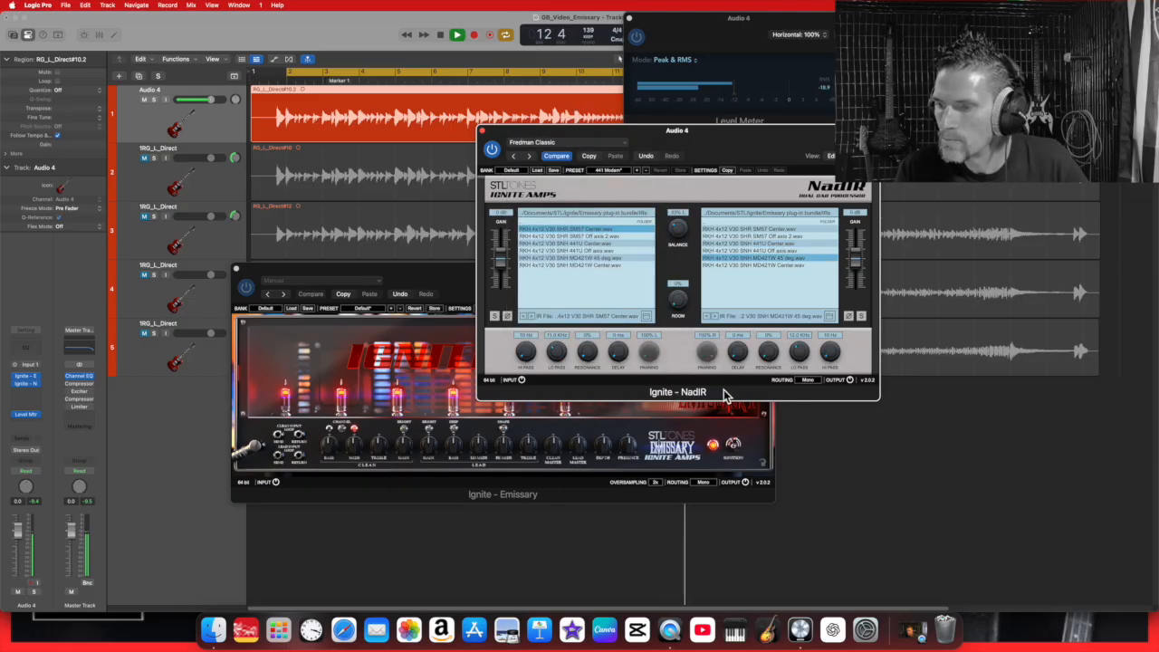
# Step: Load the German Pair preset in NadIR, listen to it and stop the playback
pyautogui.click(625, 144)
pyautogui.moveTo(638, 330)
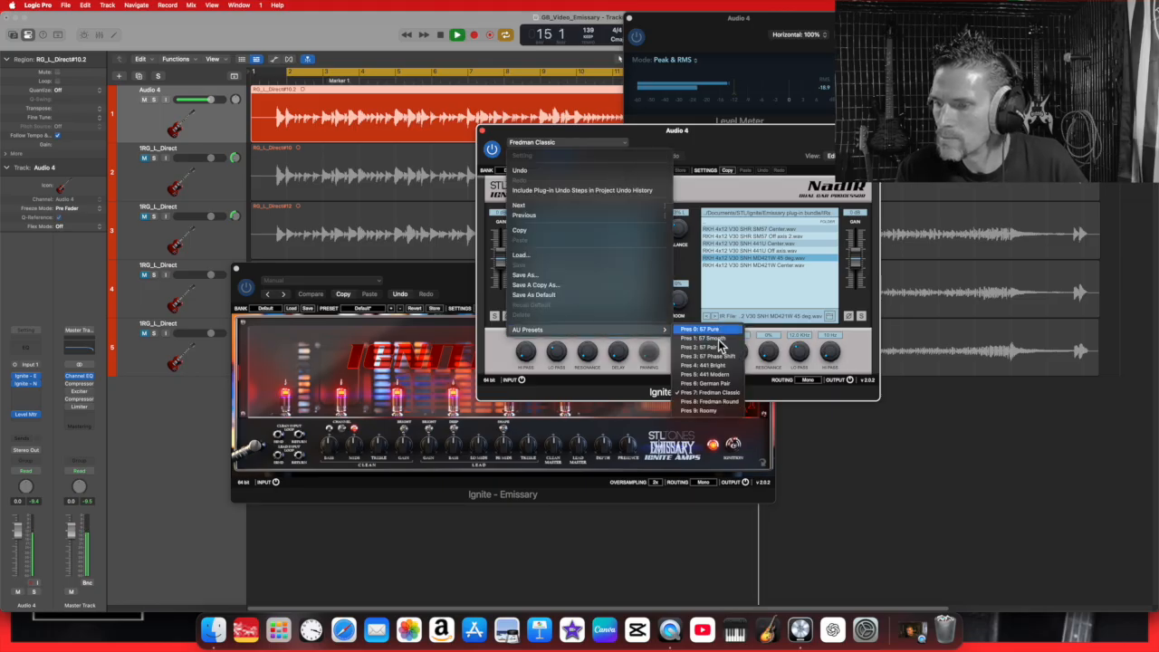
pyautogui.click(724, 384)
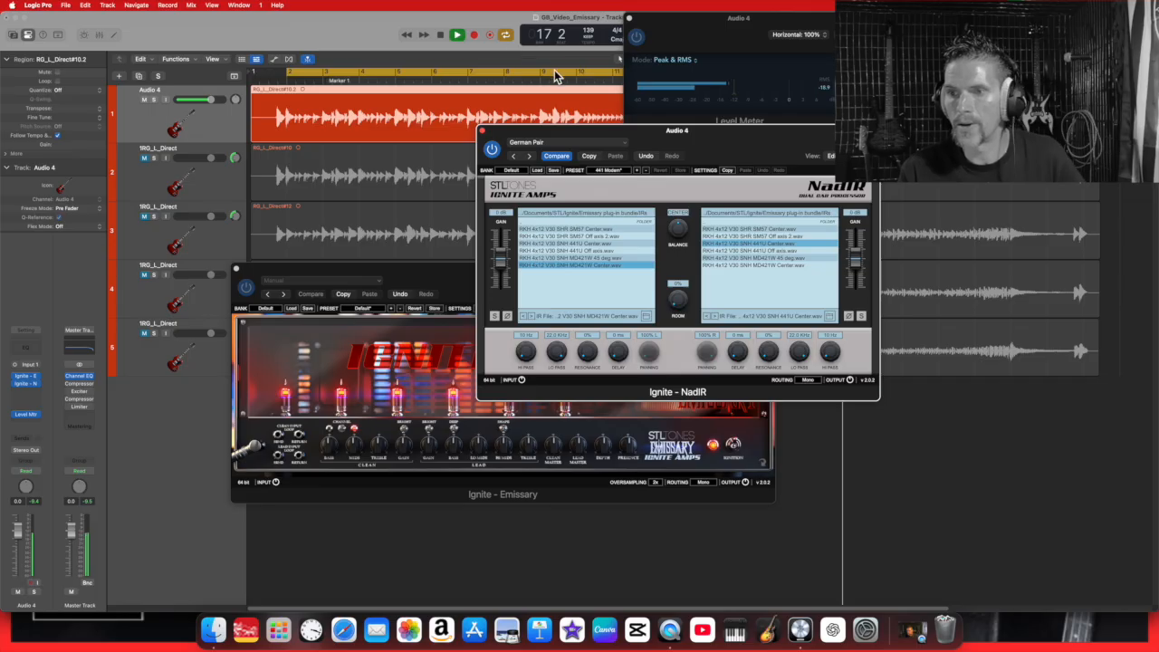
pyautogui.click(444, 34)
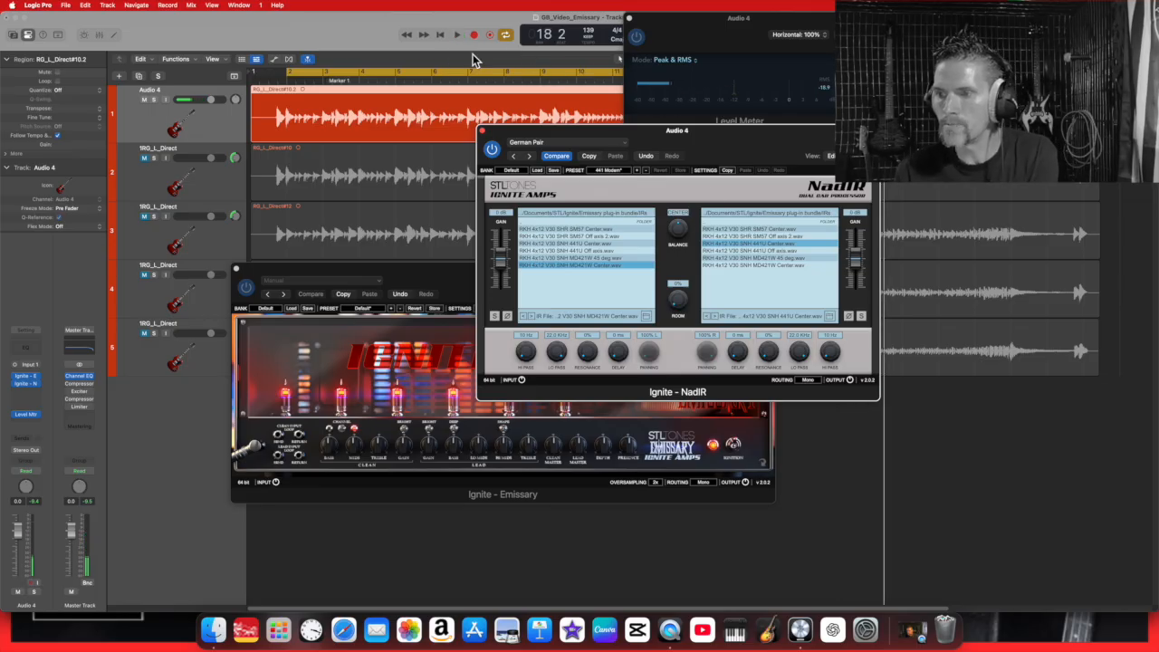
# Step: Play the region and shift the NadIR balance toward the first impulse response
pyautogui.click(457, 35)
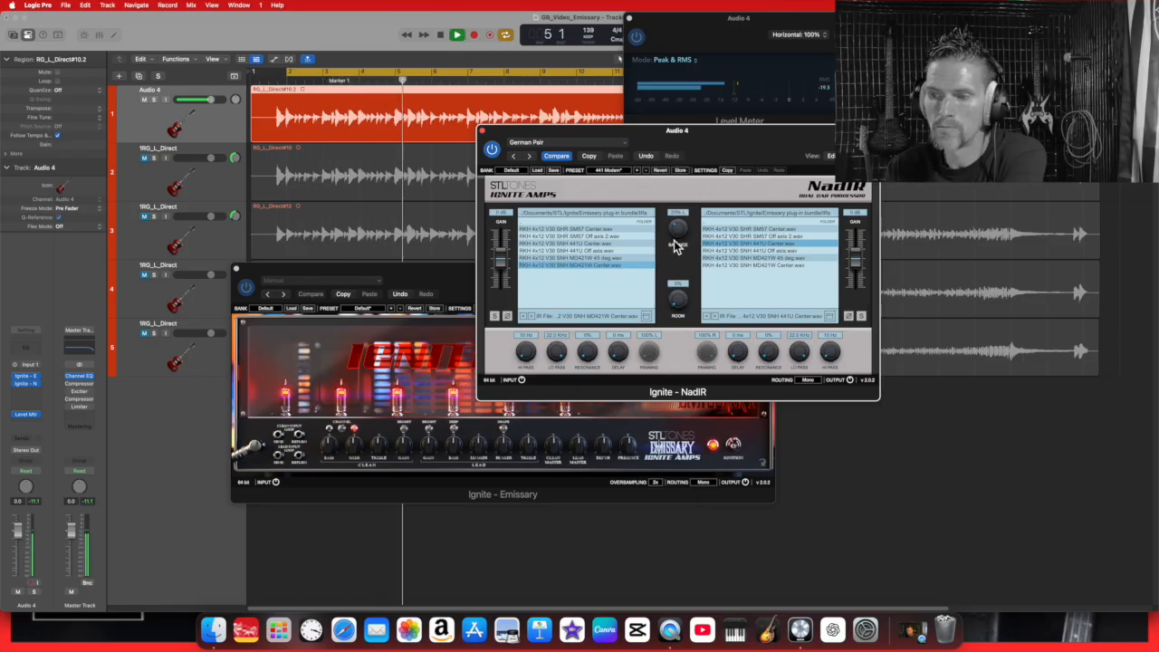
pyautogui.moveTo(676, 238); pyautogui.dragTo(702, 187)
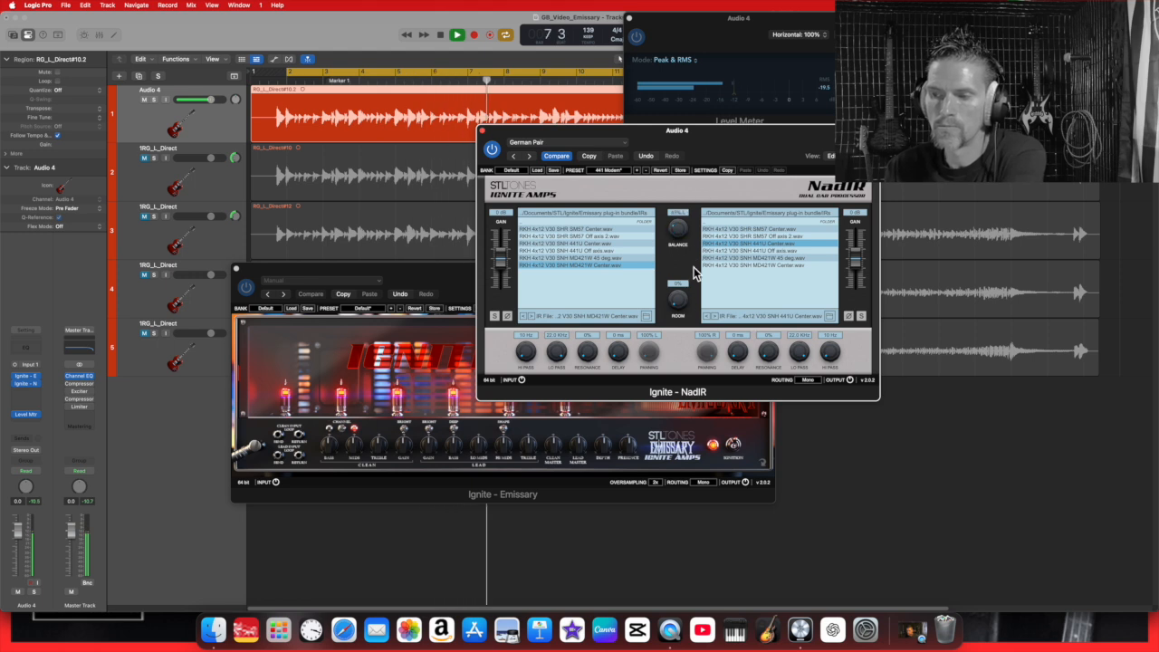
pyautogui.moveTo(694, 270); pyautogui.dragTo(691, 231)
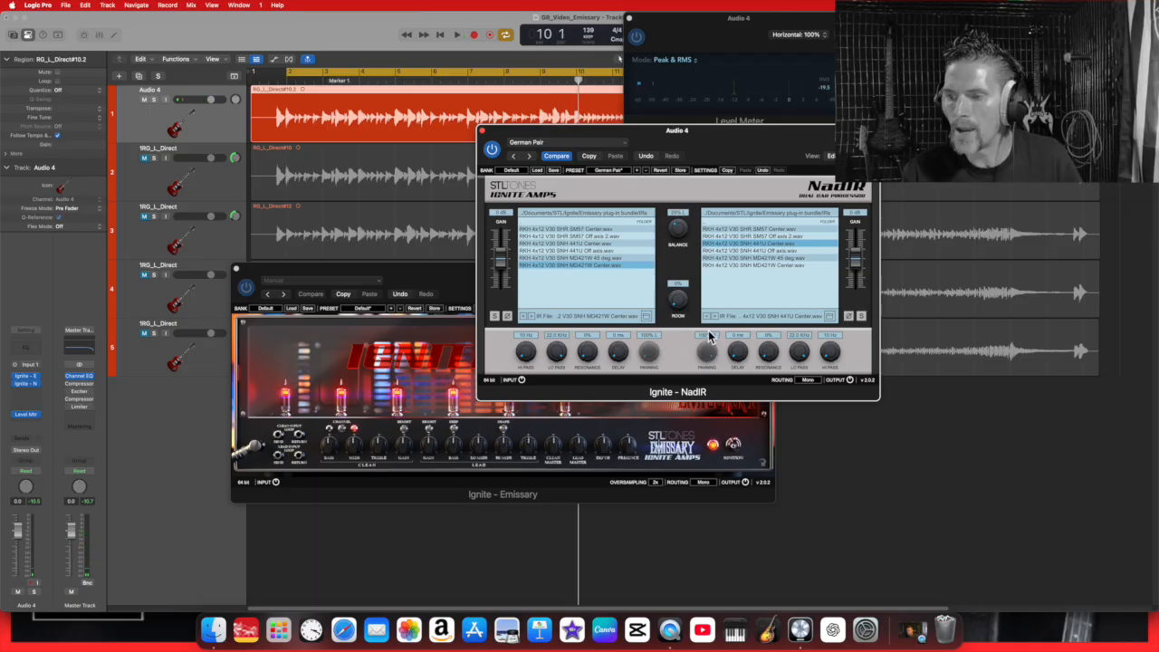
# Step: Try delay on both NadIR impulse responses during playback and return both delays to 0 ms
pyautogui.click(461, 39)
pyautogui.moveTo(621, 356); pyautogui.dragTo(624, 324)
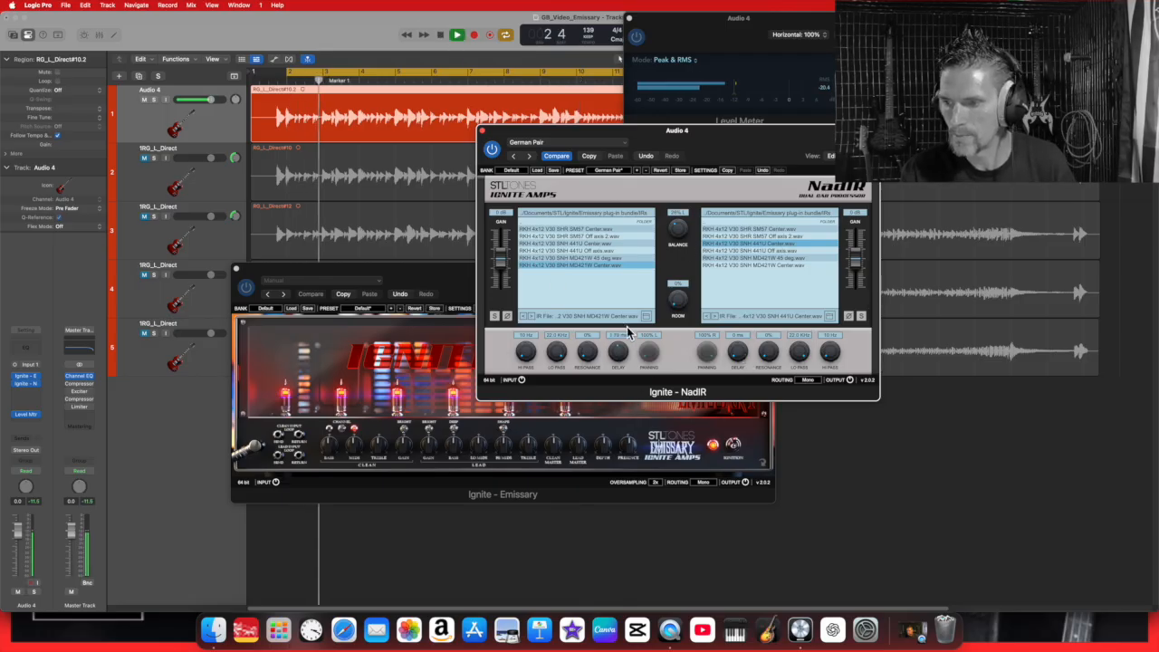
pyautogui.moveTo(737, 353); pyautogui.dragTo(750, 334)
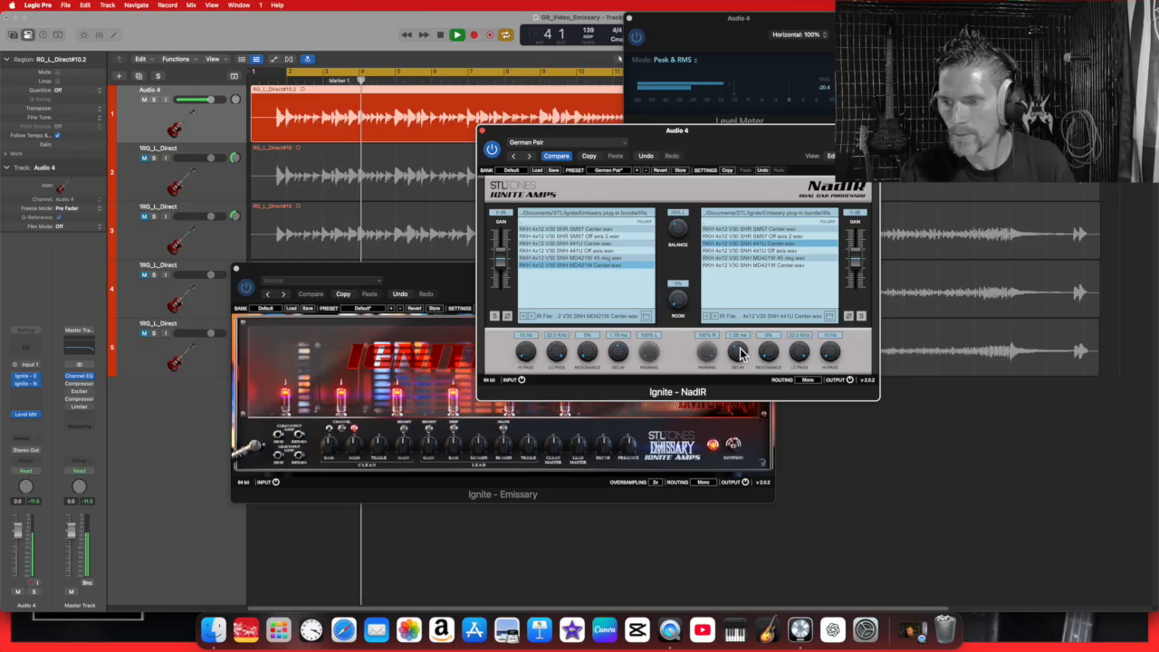
pyautogui.moveTo(617, 354); pyautogui.dragTo(616, 429)
pyautogui.moveTo(742, 359); pyautogui.dragTo(740, 427)
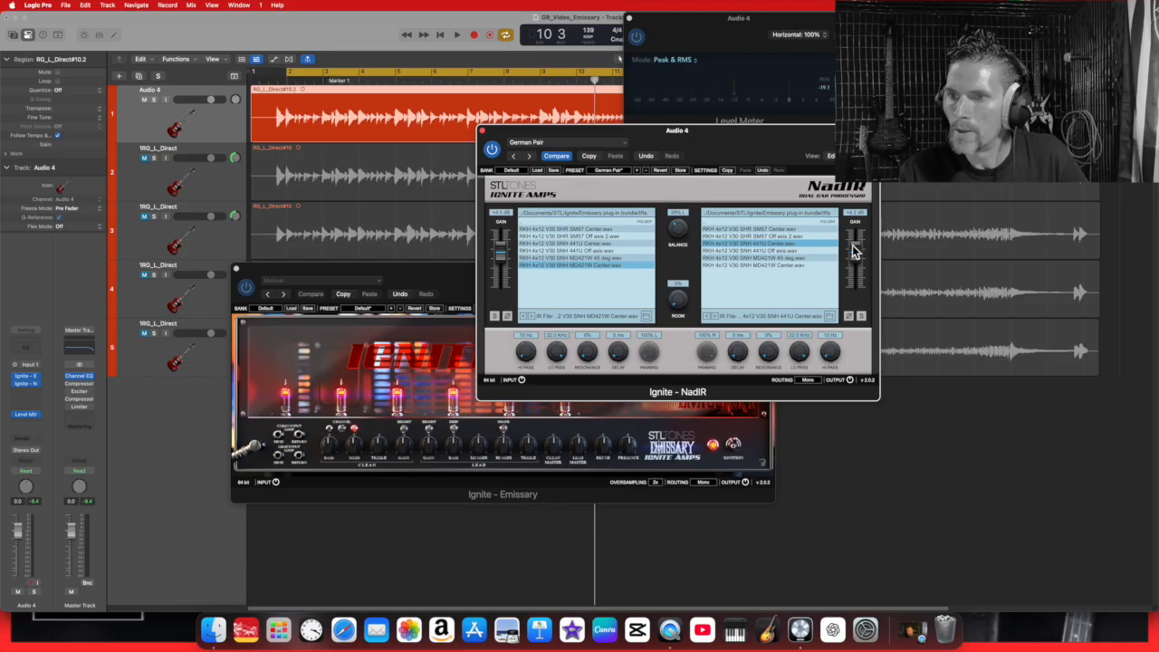
# Step: Play the region to check the level and raise the resonance of both NadIR impulse responses
pyautogui.click(458, 37)
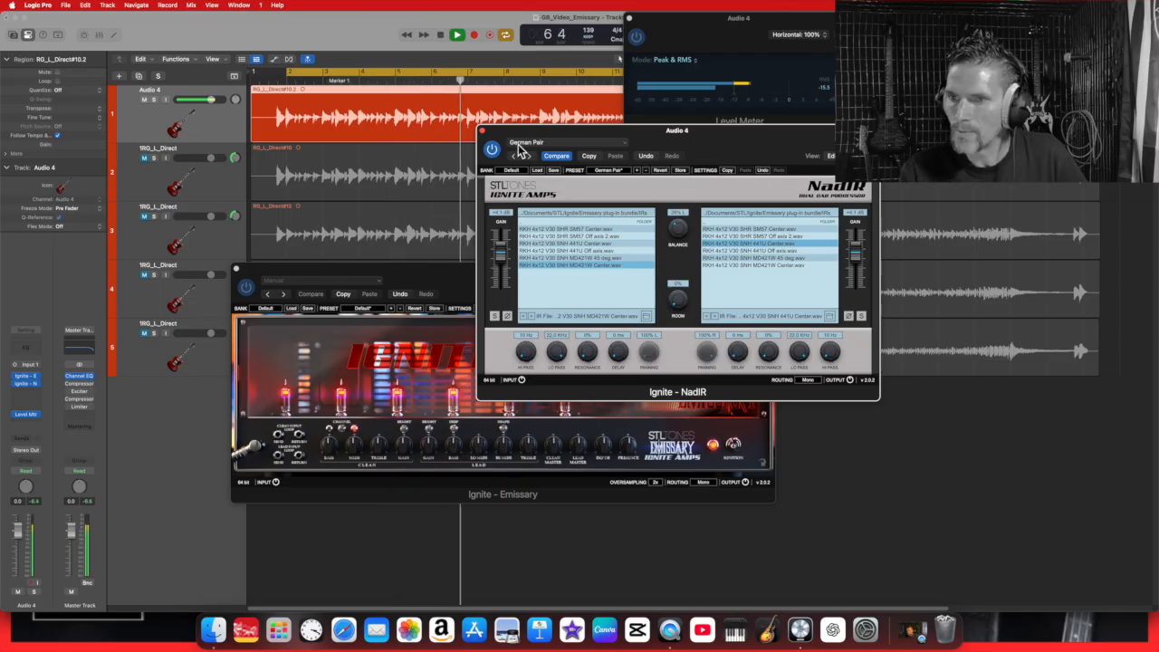
pyautogui.click(443, 36)
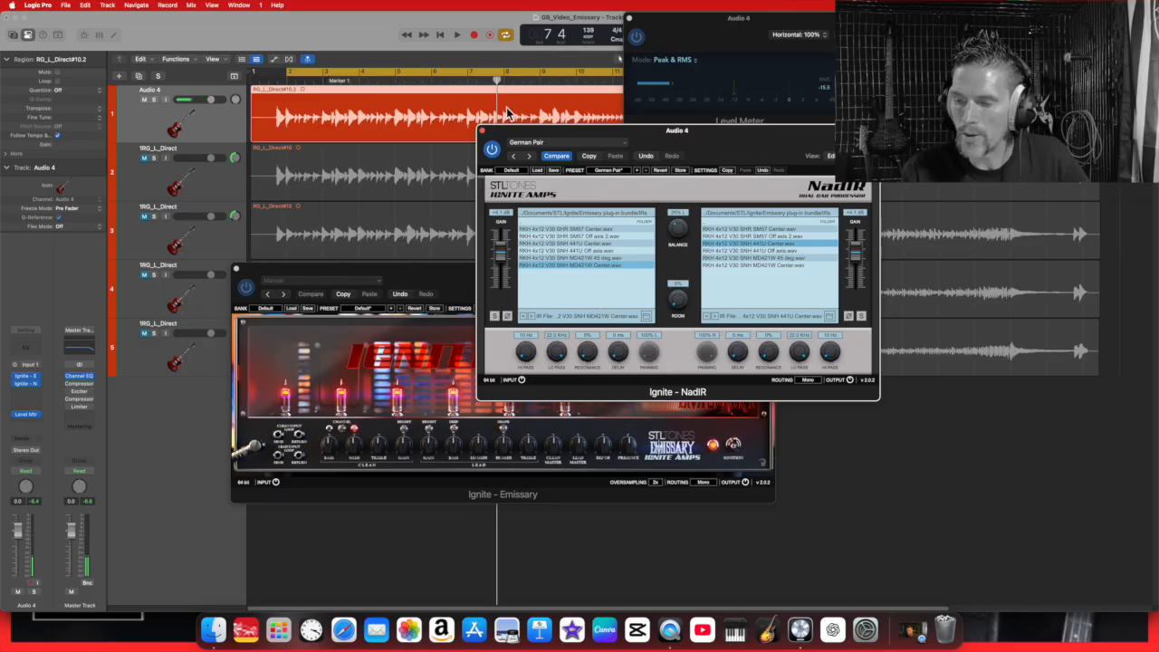
pyautogui.click(457, 36)
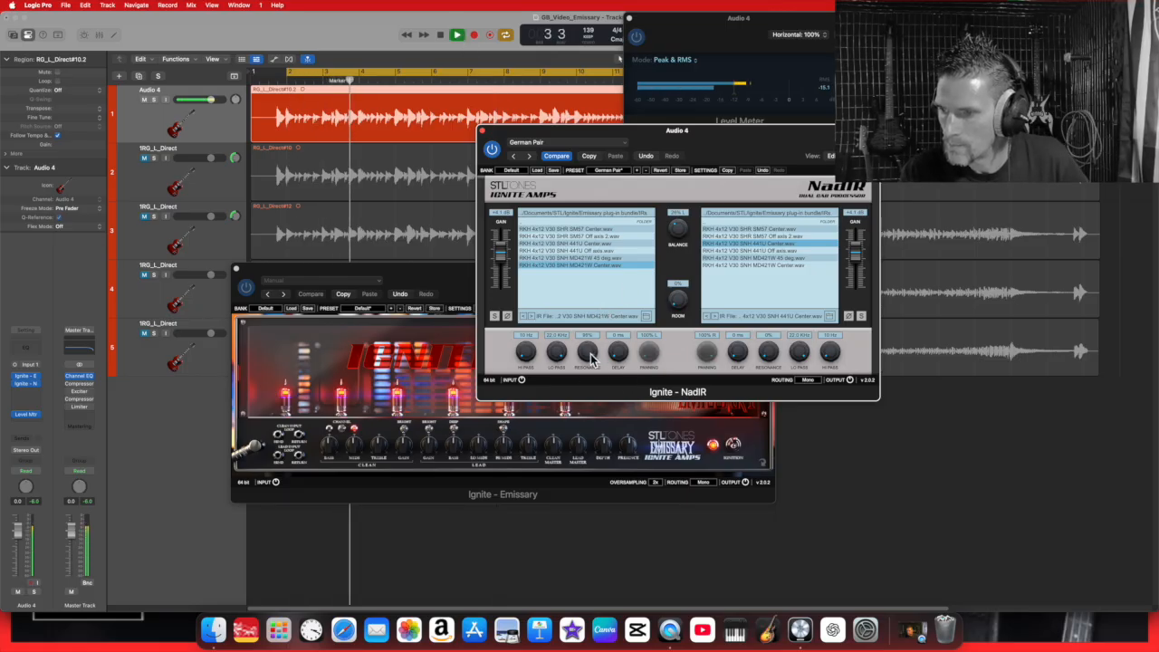
pyautogui.moveTo(770, 359); pyautogui.dragTo(795, 282)
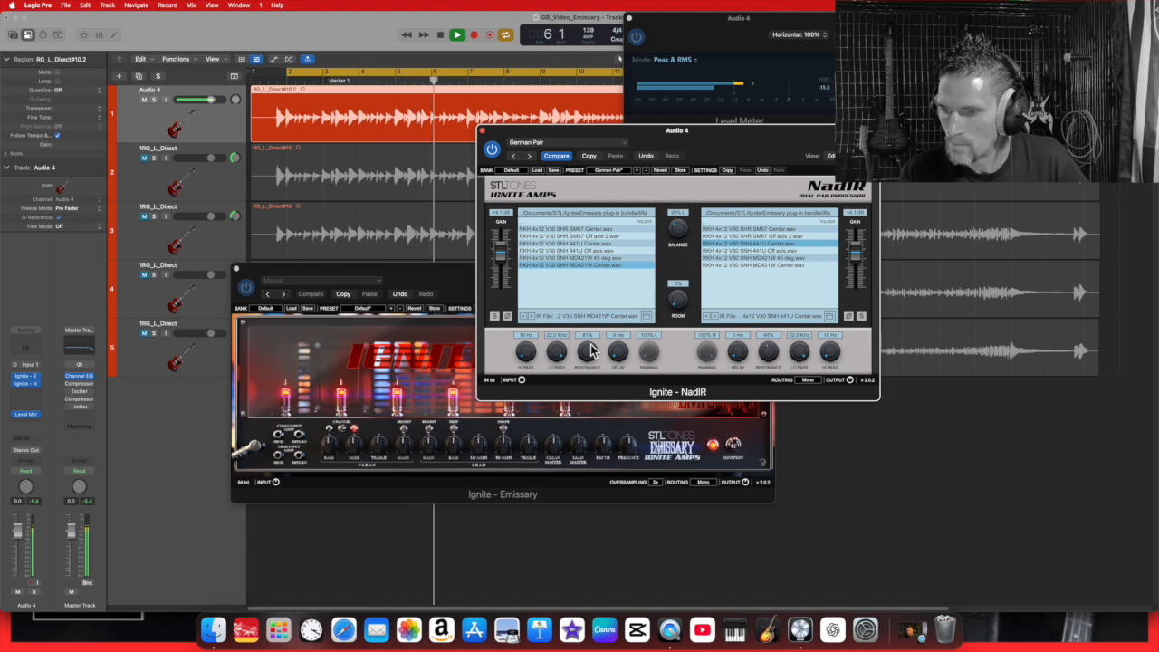
# Step: Raise the NadIR high-pass filters and adjust the low-pass filters, setting the first impulse response's low pass to about 11.1 kHz
pyautogui.moveTo(563, 366); pyautogui.dragTo(564, 399)
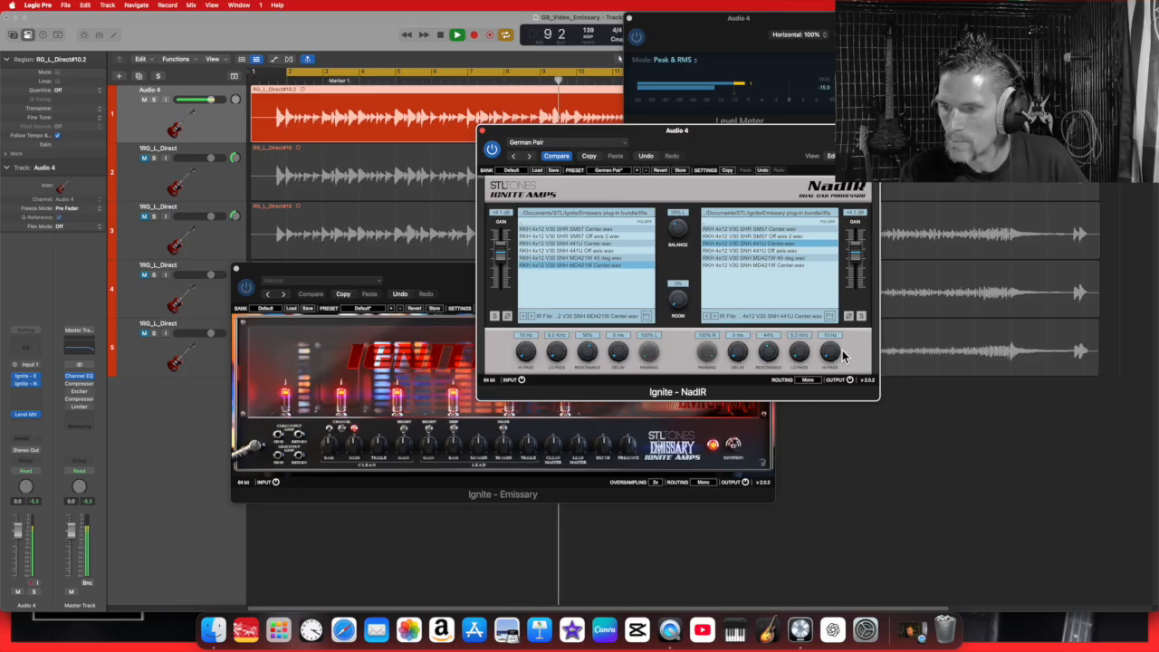
pyautogui.moveTo(526, 353); pyautogui.dragTo(627, 290)
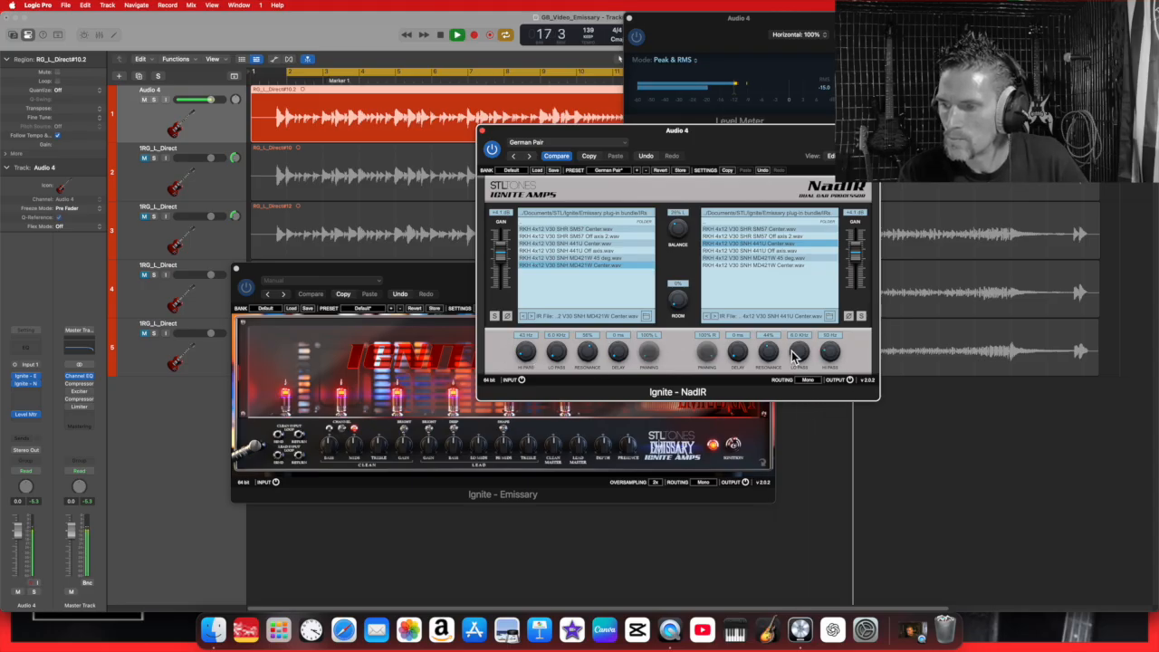
pyautogui.moveTo(799, 351)
pyautogui.mouseDown()
pyautogui.moveTo(828, 293)
pyautogui.moveTo(803, 350)
pyautogui.mouseUp()
pyautogui.moveTo(554, 366); pyautogui.dragTo(566, 330)
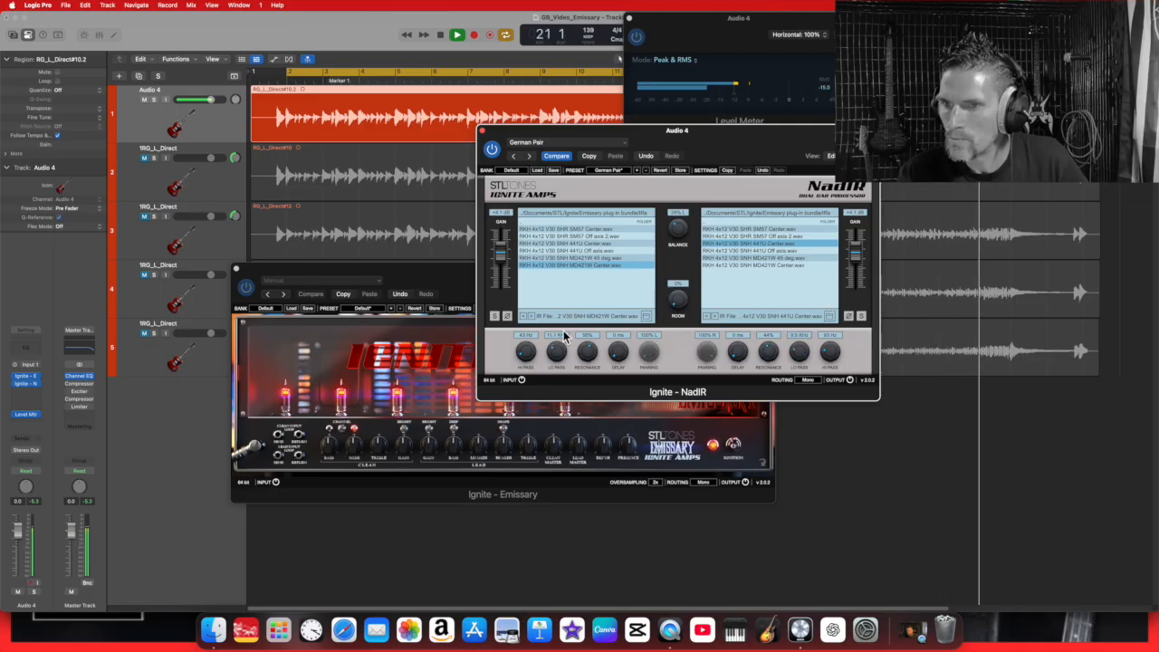
# Step: Replay from around bar 5, set the NadIR low-pass filters to about 13.4 and 12.8 kHz and resonances to 54% and 50%, and stop playback
pyautogui.click(410, 81)
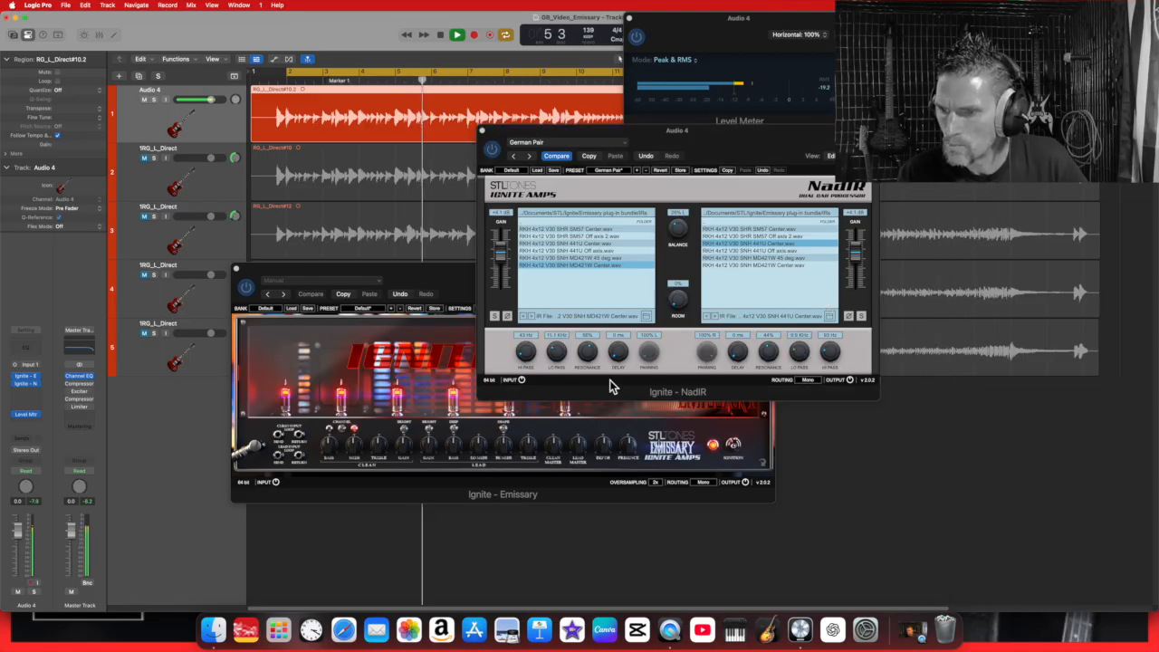
pyautogui.moveTo(556, 353); pyautogui.dragTo(563, 324)
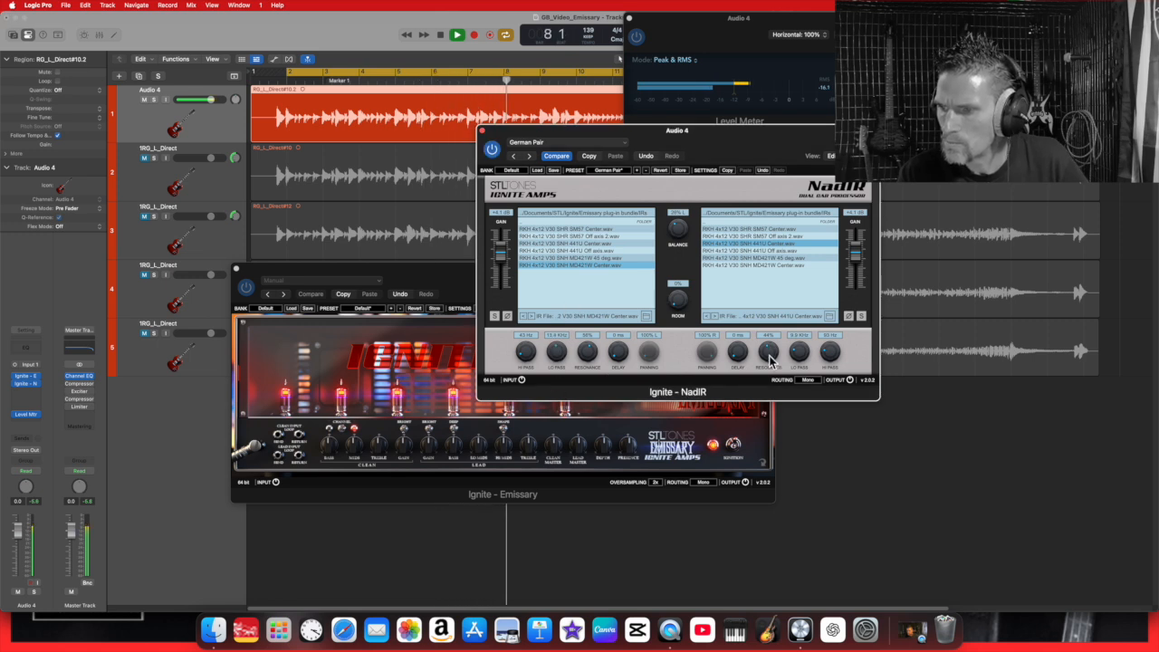
pyautogui.moveTo(798, 356); pyautogui.dragTo(841, 319)
pyautogui.moveTo(797, 387); pyautogui.dragTo(772, 352)
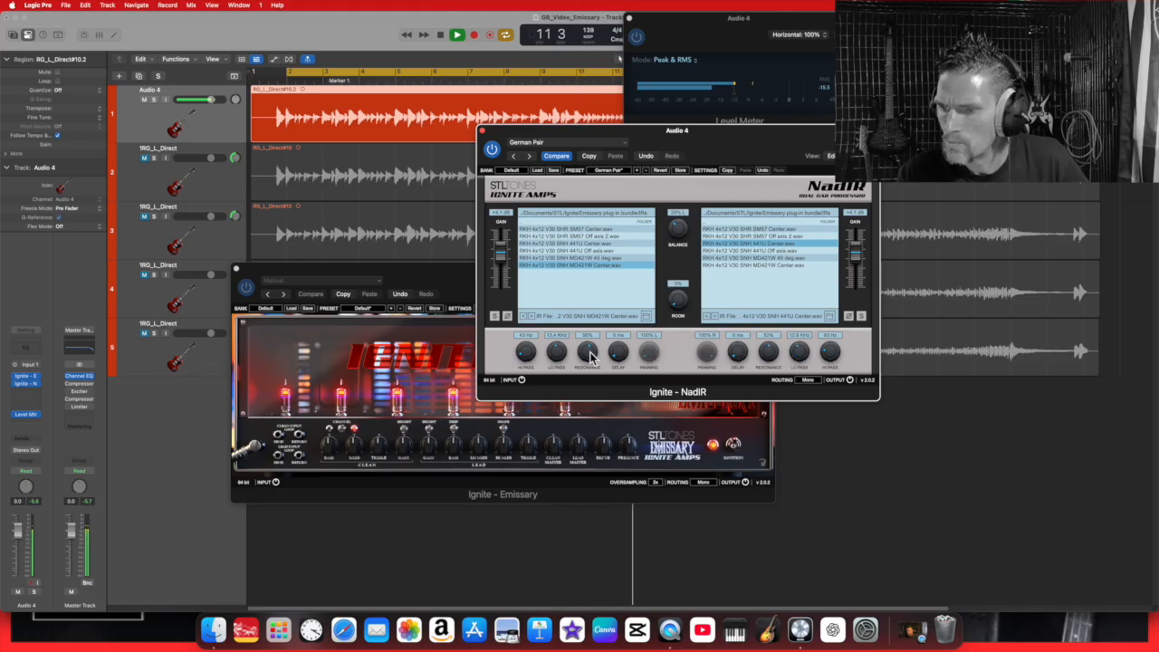
pyautogui.moveTo(620, 355); pyautogui.dragTo(625, 339)
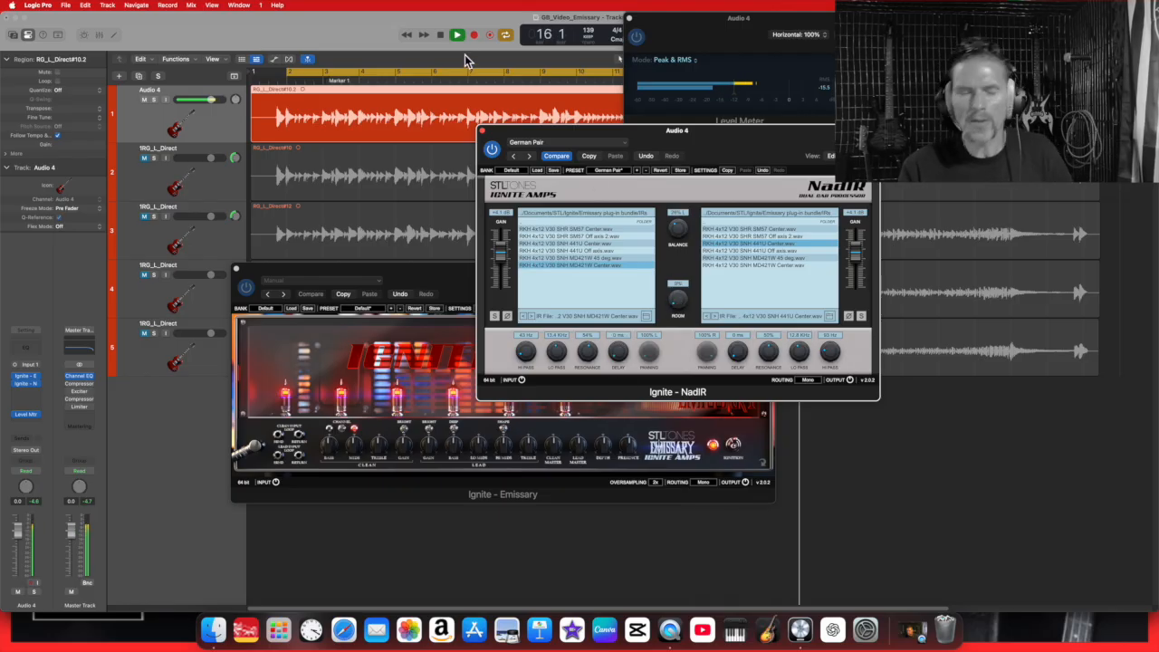
pyautogui.click(443, 38)
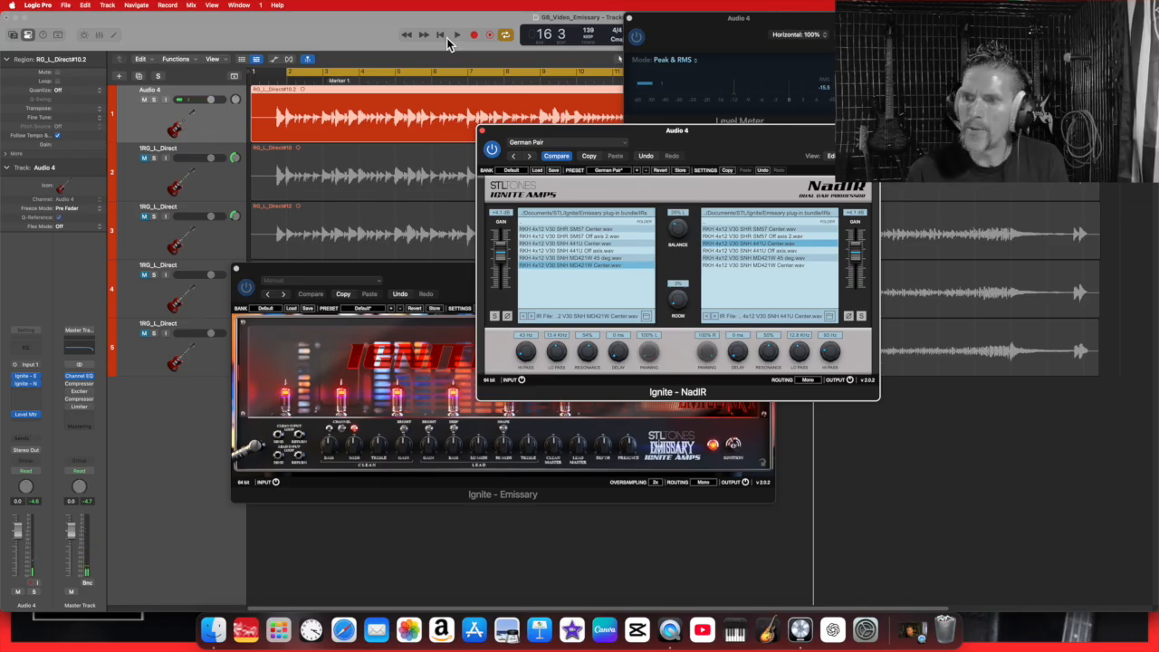
# Step: Reposition the NadIR window beside the Level Meter and check its bank save dialog without saving
pyautogui.moveTo(735, 152); pyautogui.dragTo(966, 210)
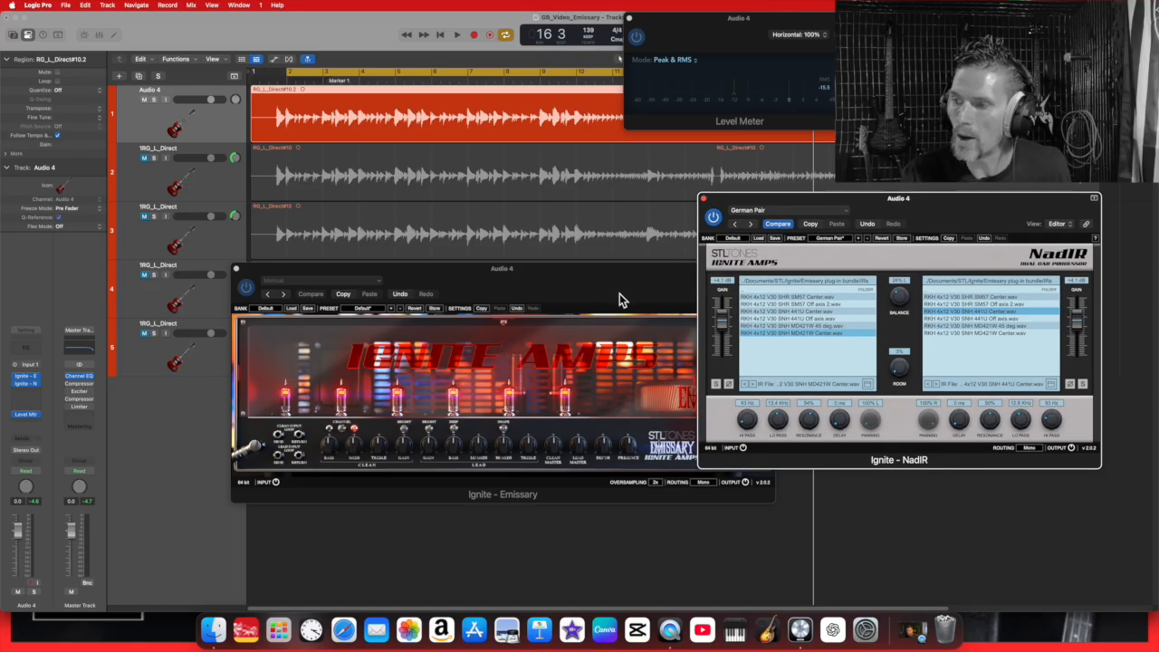
pyautogui.moveTo(951, 202); pyautogui.dragTo(529, 119)
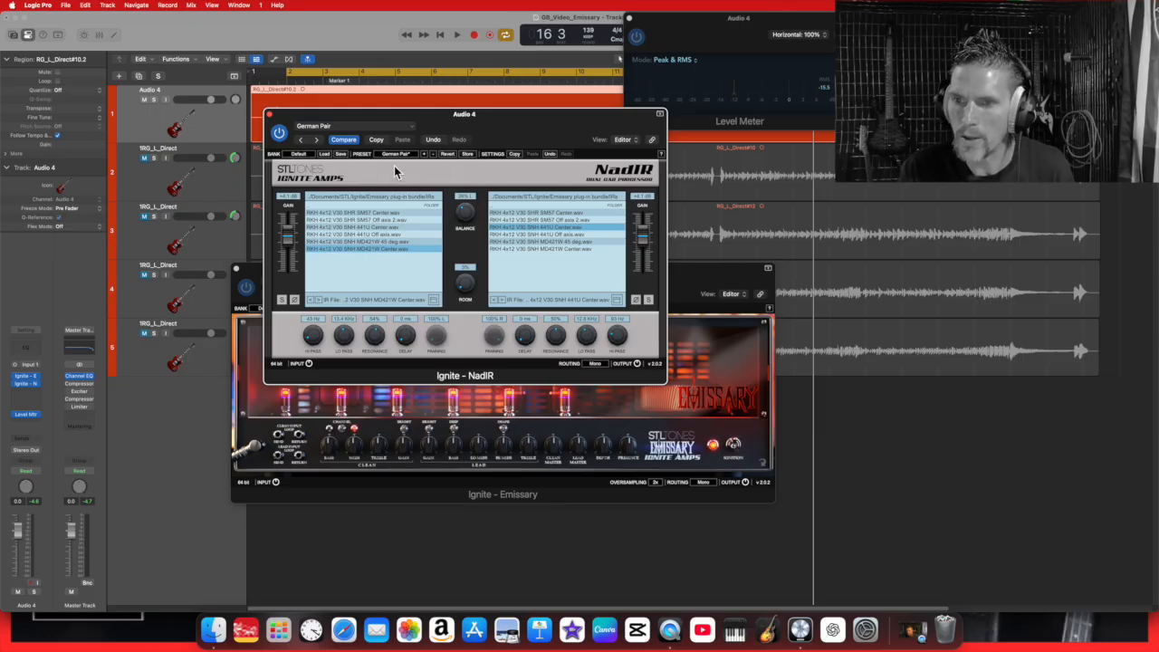
pyautogui.click(342, 155)
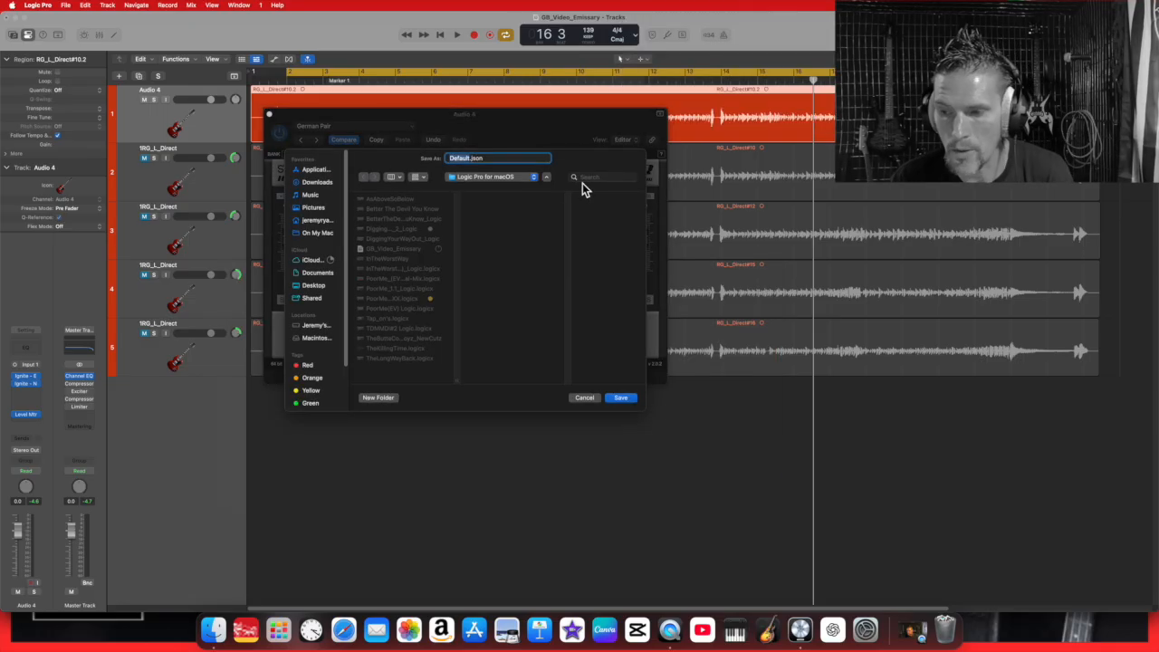
pyautogui.click(584, 398)
pyautogui.press('v')
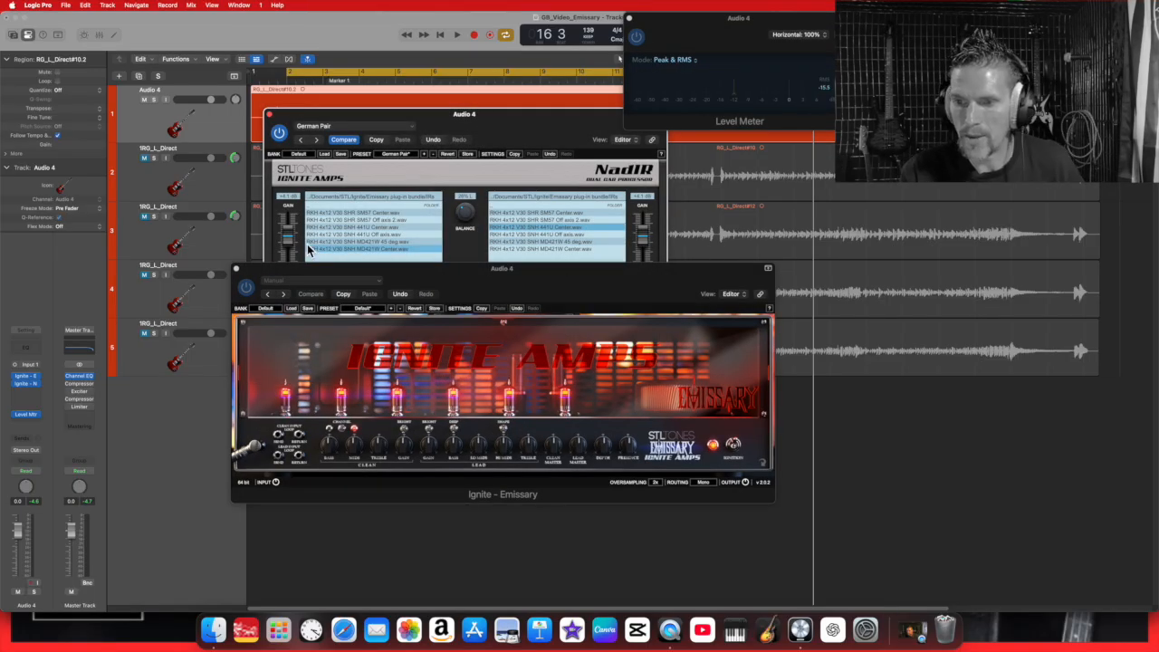
# Step: Play the region with the Emissary window moved clear of NadIR, slightly lower the gain of both impulse responses, and stop playback
pyautogui.click(569, 280)
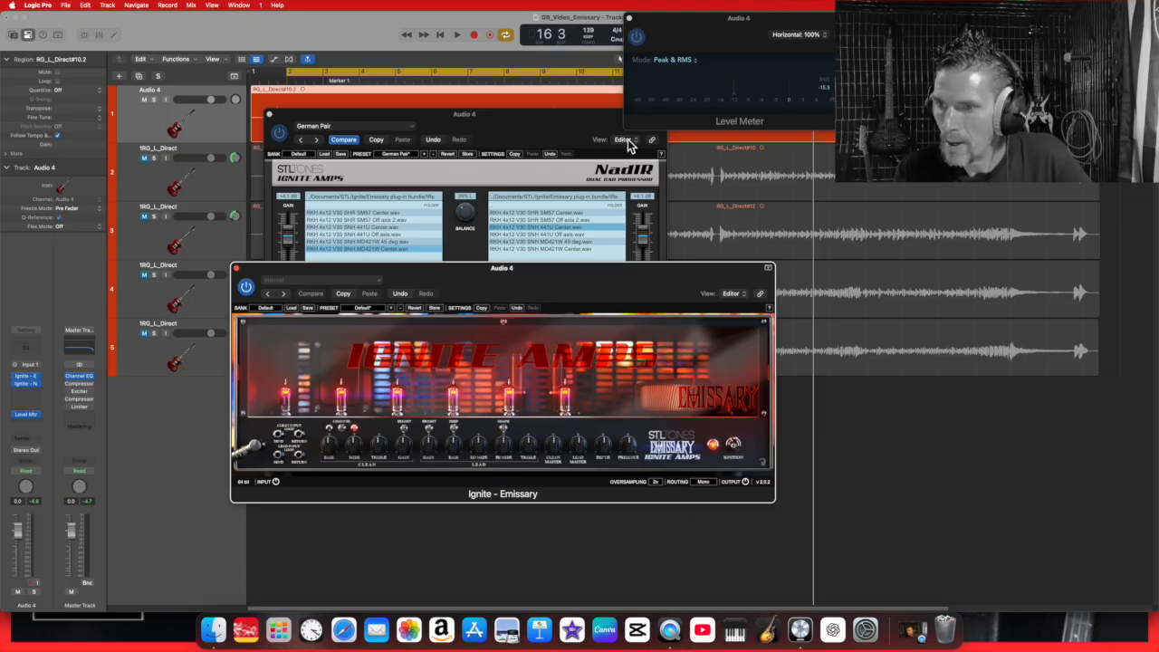
pyautogui.click(457, 36)
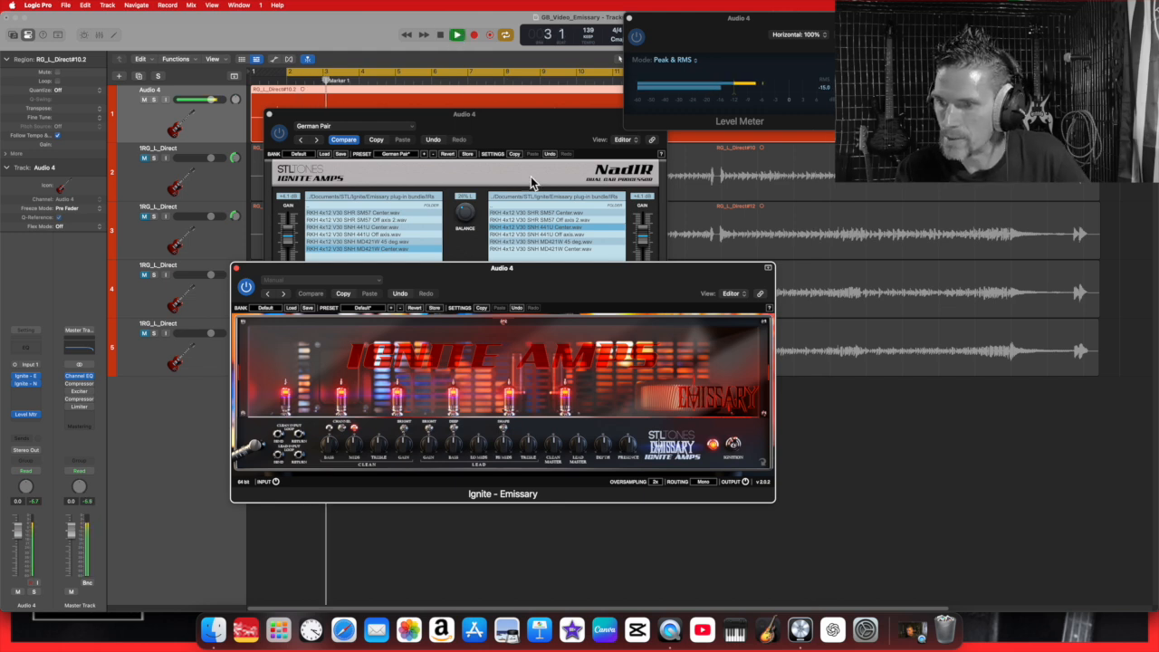
pyautogui.moveTo(585, 297); pyautogui.dragTo(584, 471)
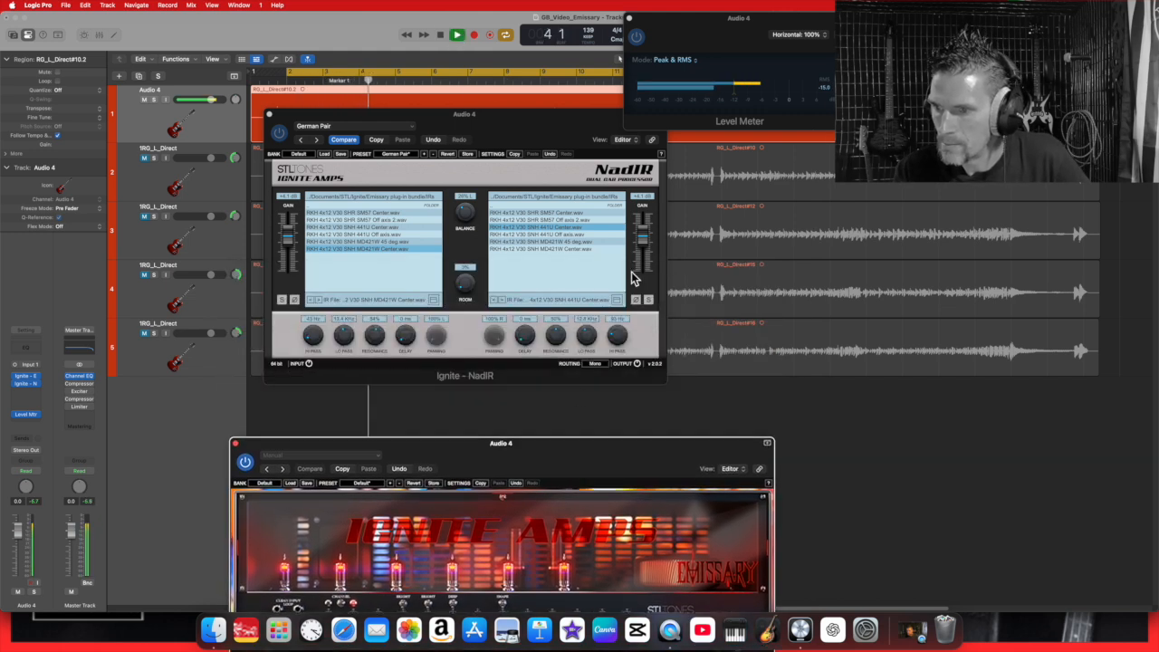
pyautogui.click(644, 241)
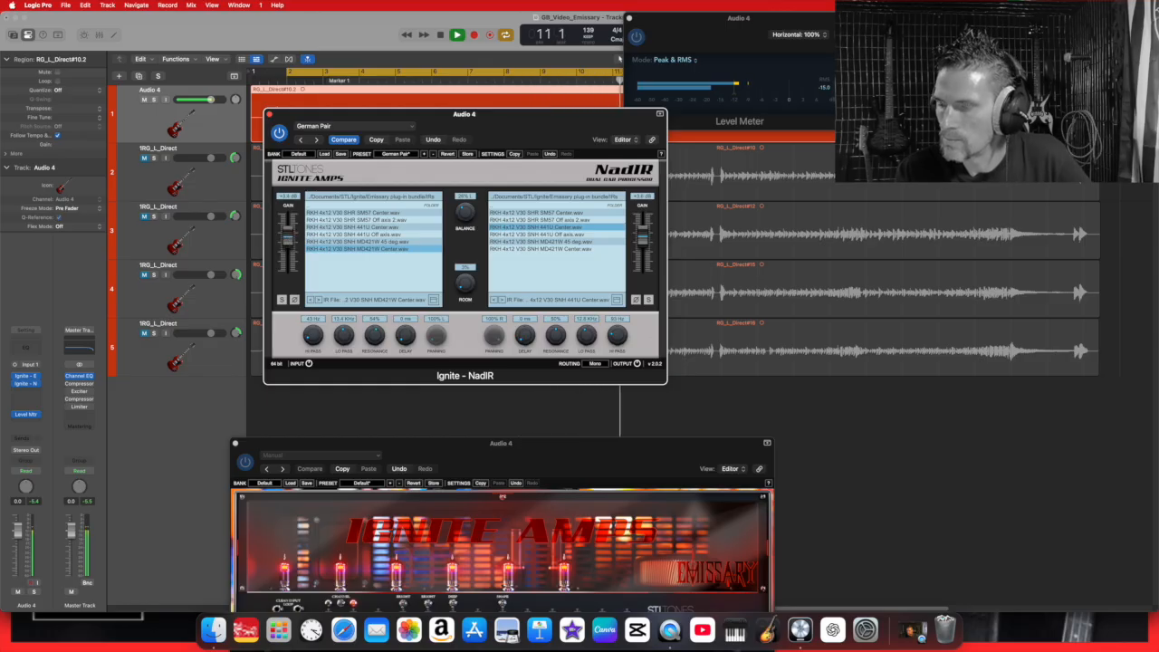
pyautogui.click(679, 126)
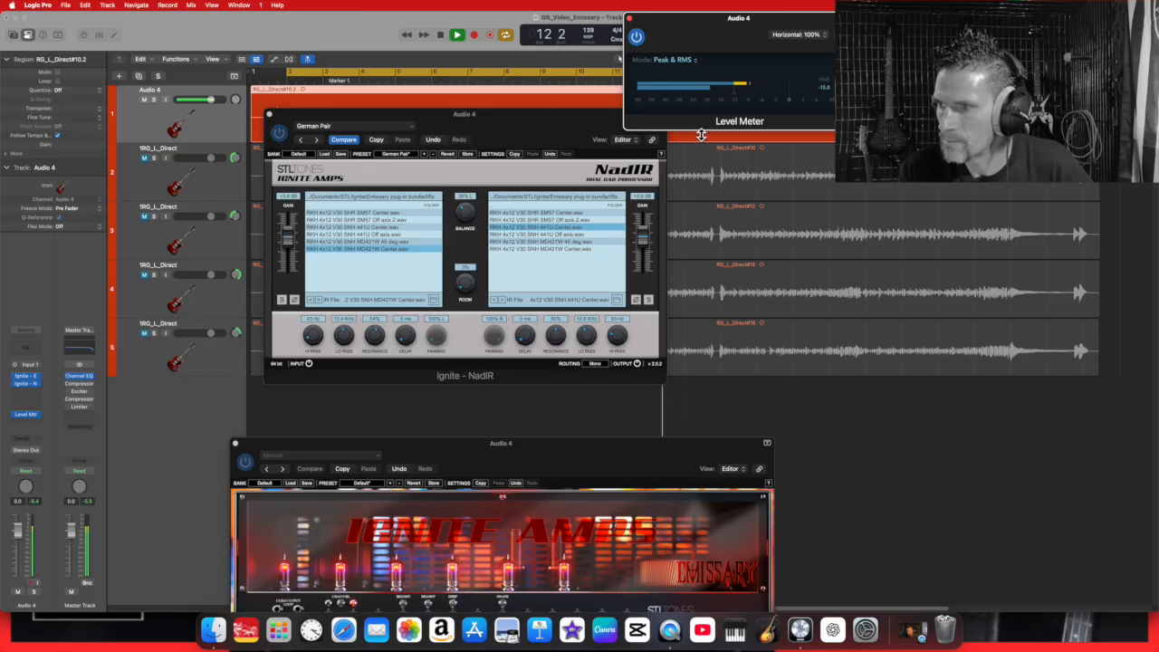
pyautogui.click(438, 35)
# Step: Bring the Emissary amp into full view, adjust its lead gain and presence during playback, and stop
pyautogui.moveTo(530, 459); pyautogui.dragTo(575, 180)
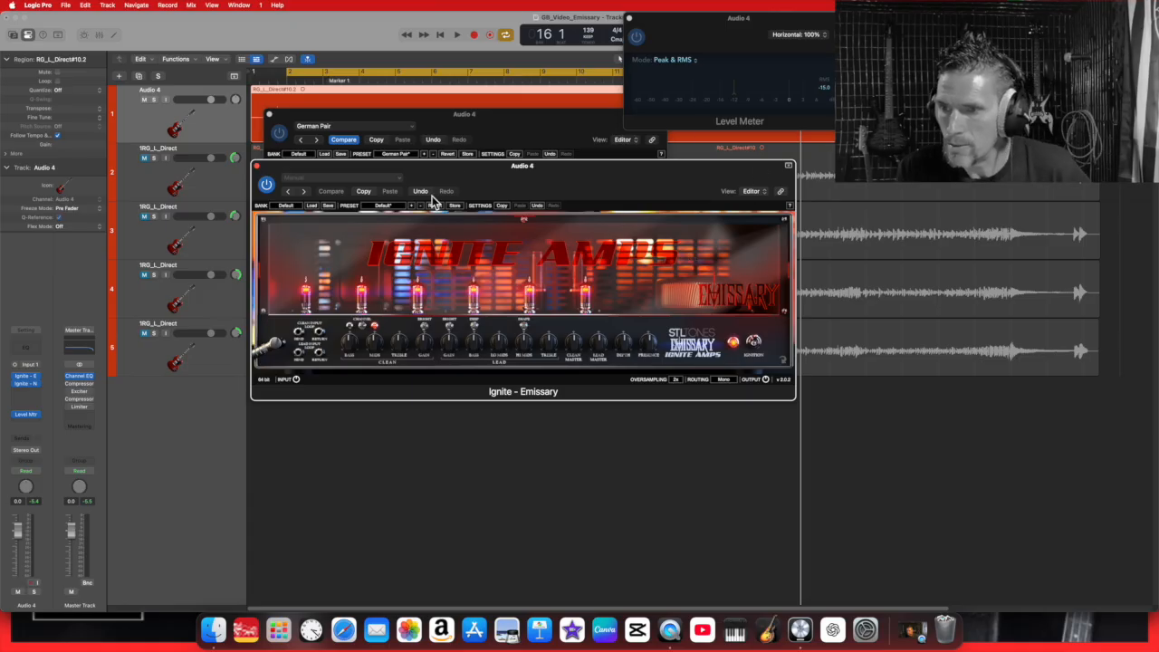
pyautogui.click(458, 36)
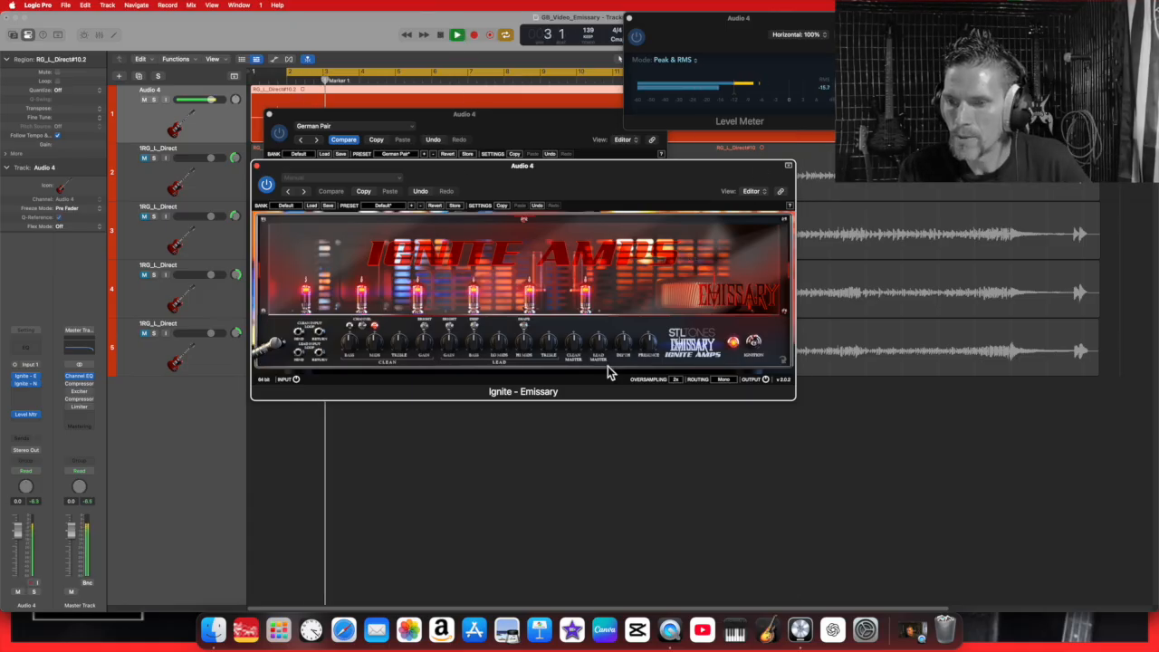
pyautogui.click(448, 329)
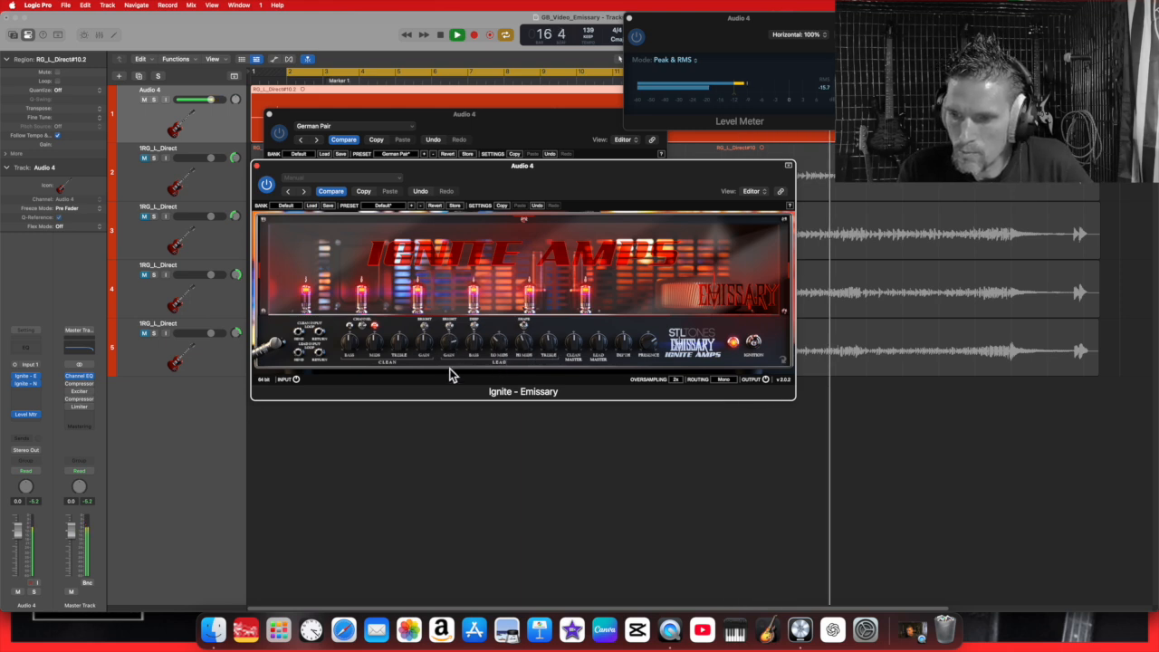
pyautogui.click(441, 34)
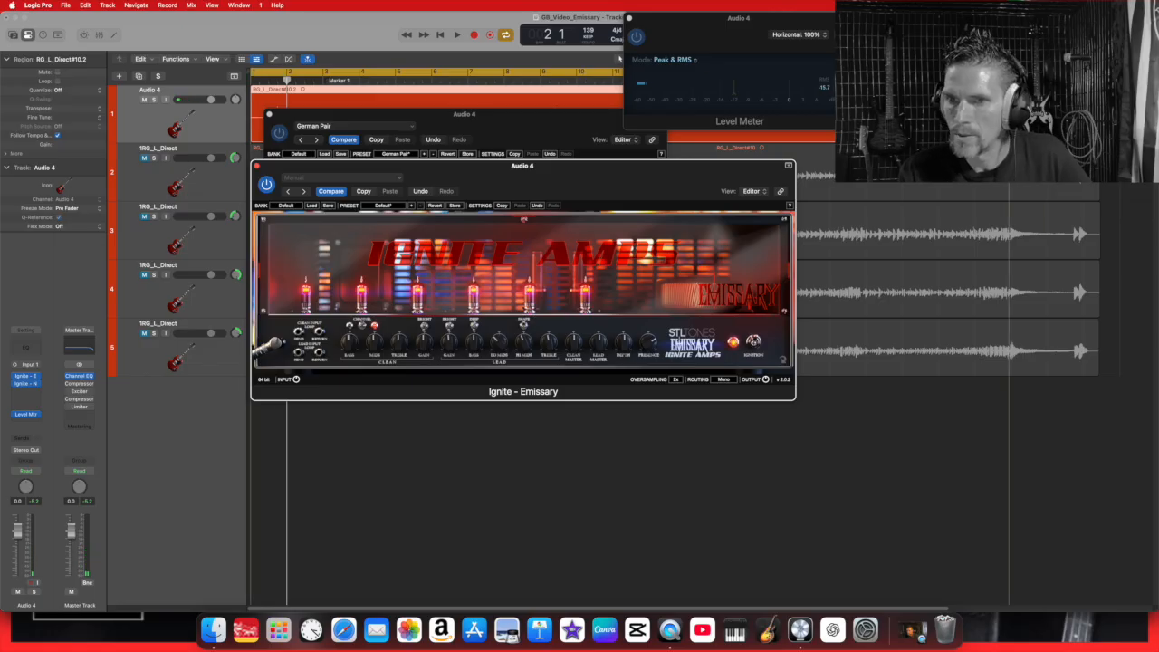
# Step: Set the start of the cycle range to bar 2 and look over the Emissary's factory preset options
pyautogui.click(575, 94)
pyautogui.moveTo(252, 73); pyautogui.dragTo(289, 75)
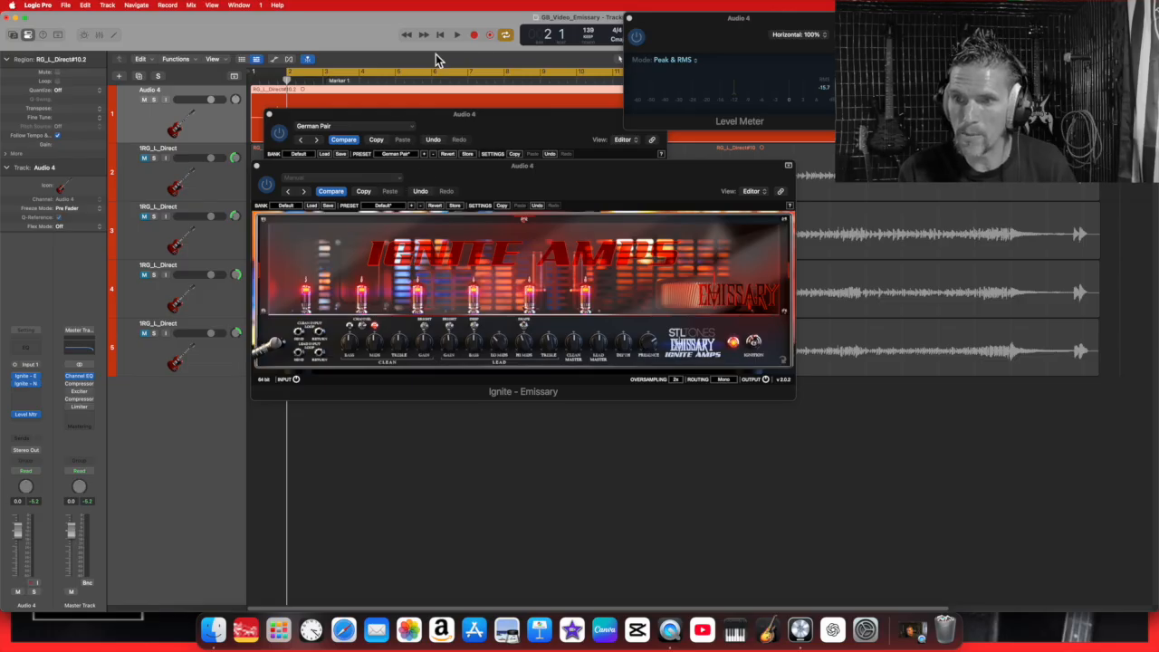
pyautogui.click(401, 181)
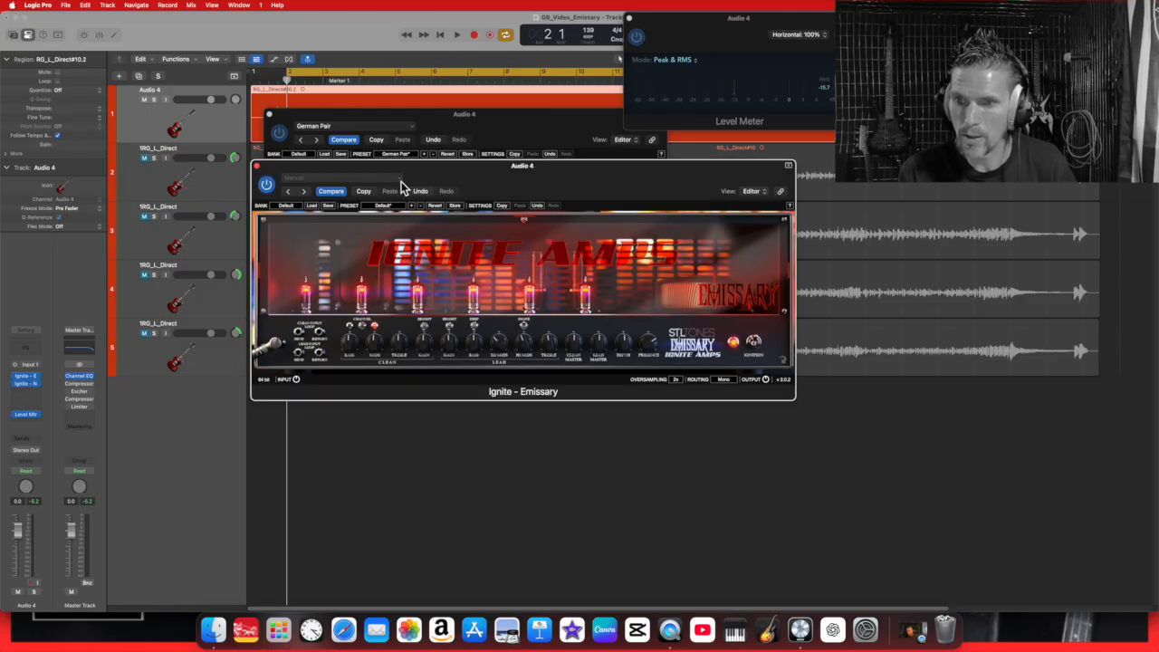
pyautogui.click(402, 179)
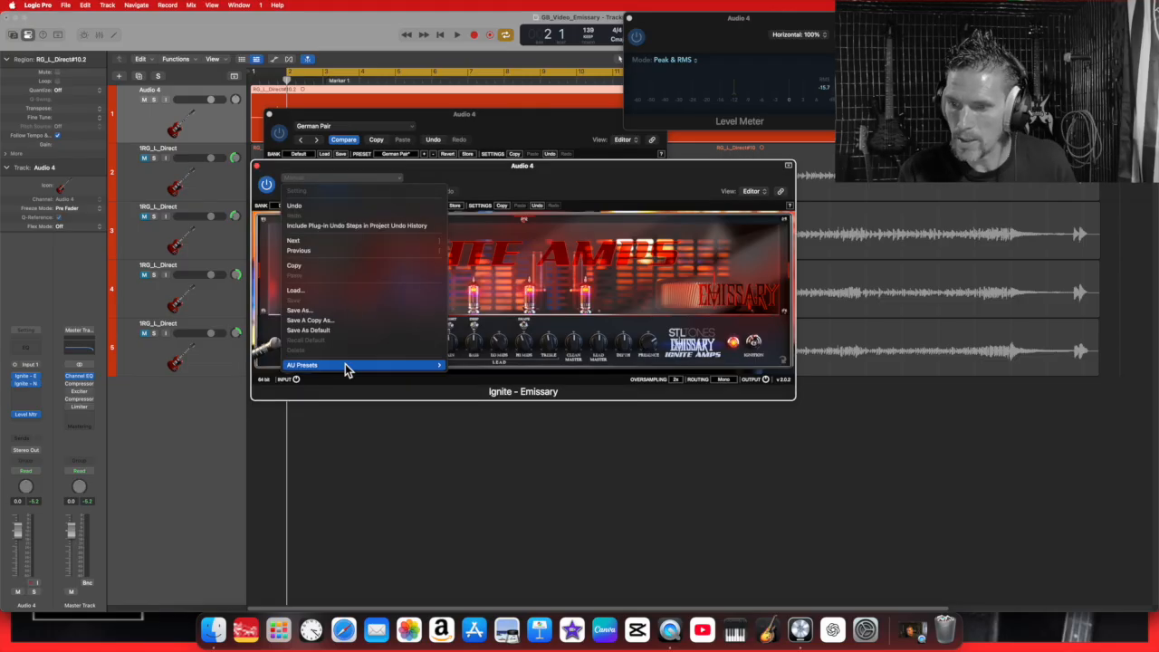
pyautogui.moveTo(422, 364)
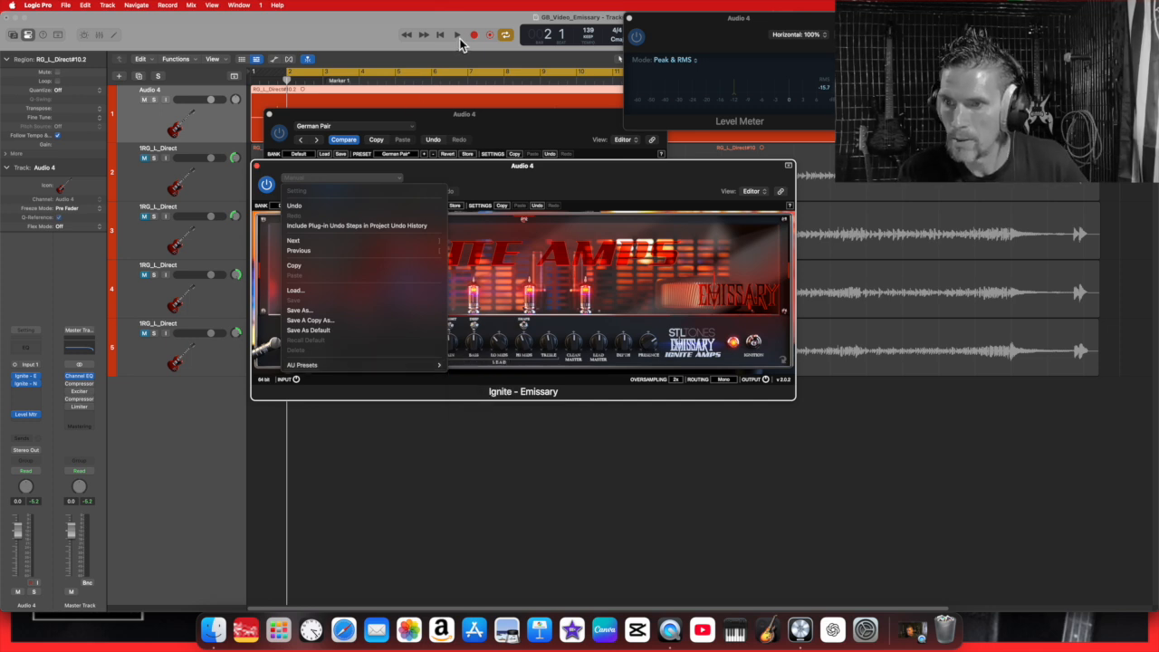
pyautogui.click(460, 42)
# Step: Start playback and audition the Emissary factory presets Lead Chug and Lead Modern
pyautogui.click(460, 35)
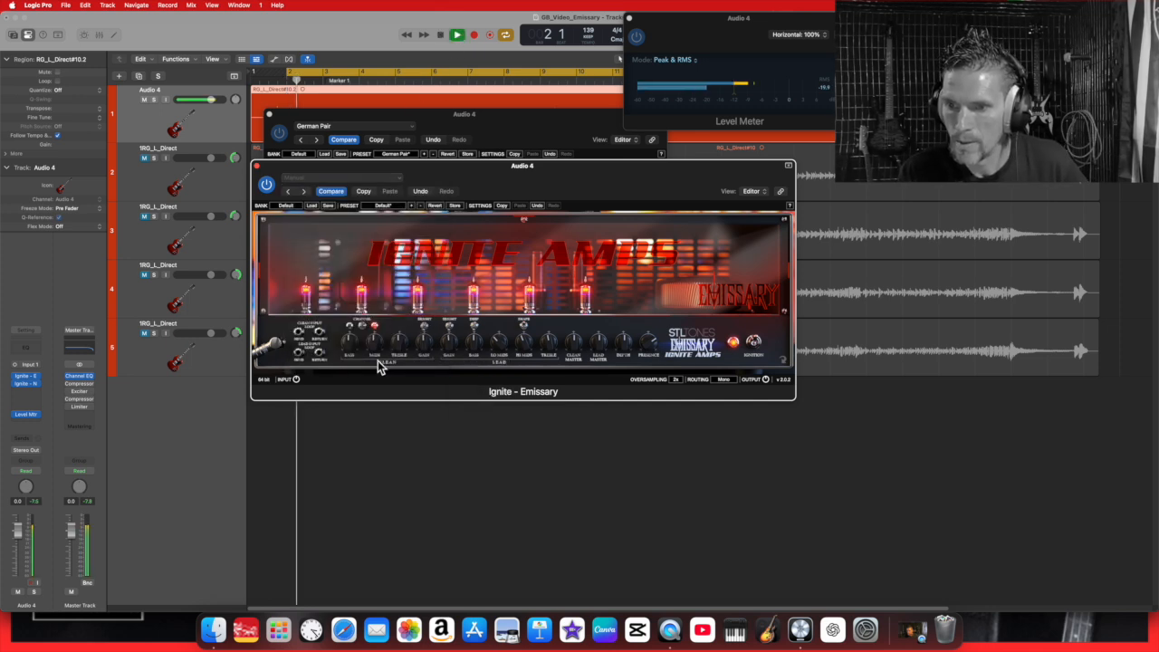
pyautogui.click(373, 178)
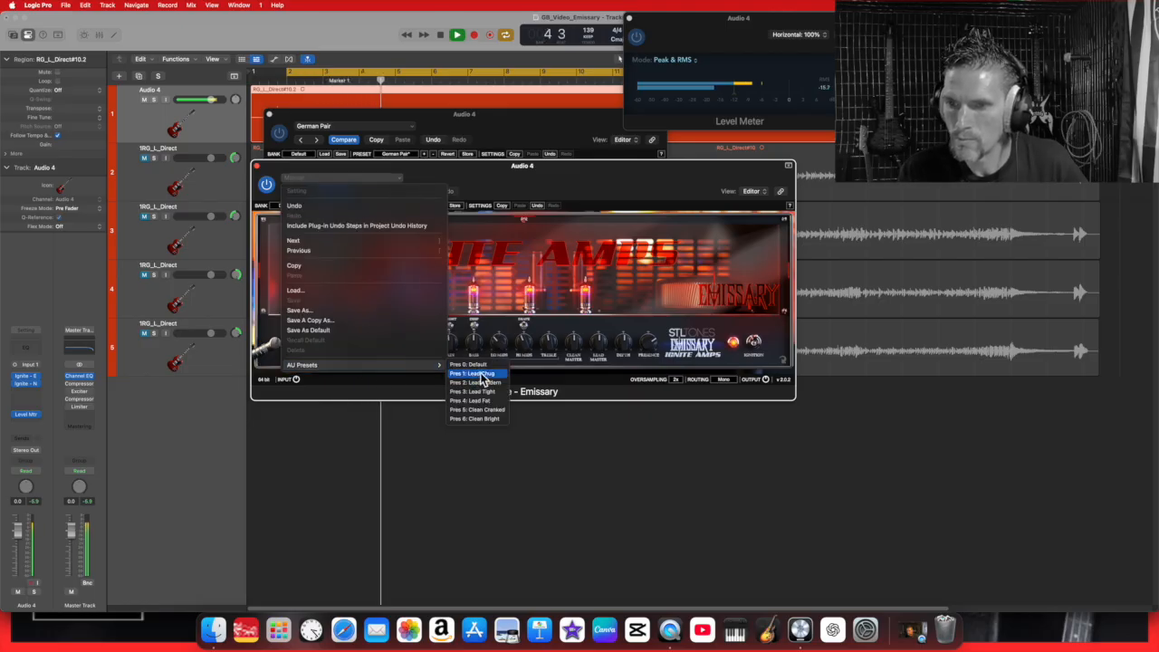
pyautogui.click(481, 372)
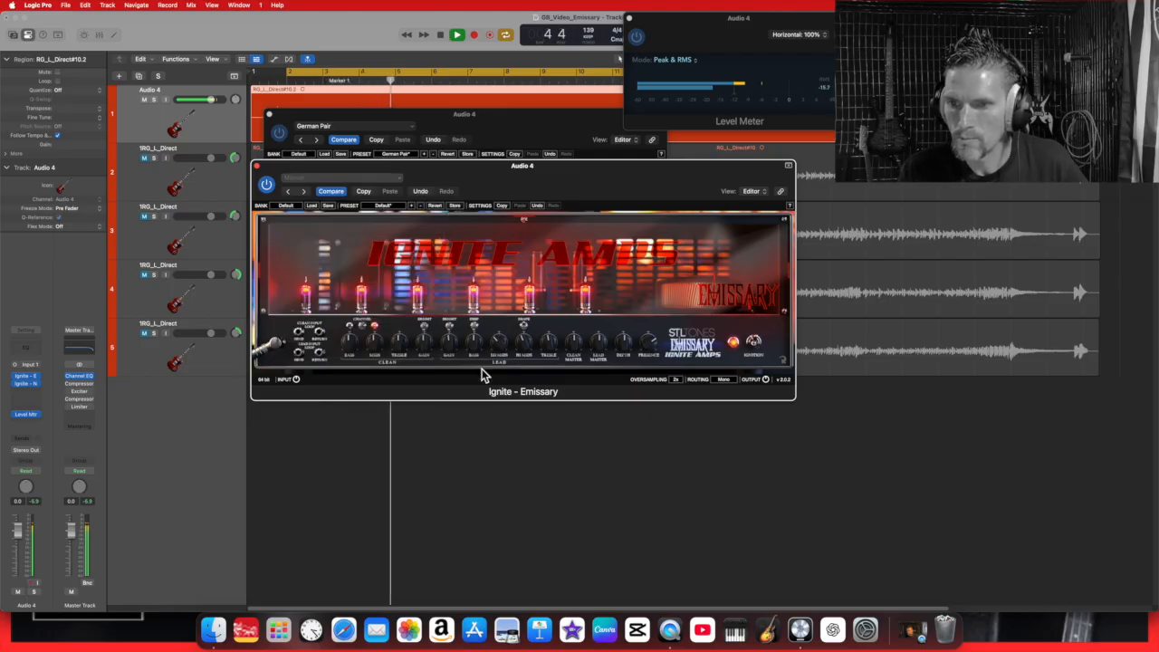
pyautogui.click(396, 179)
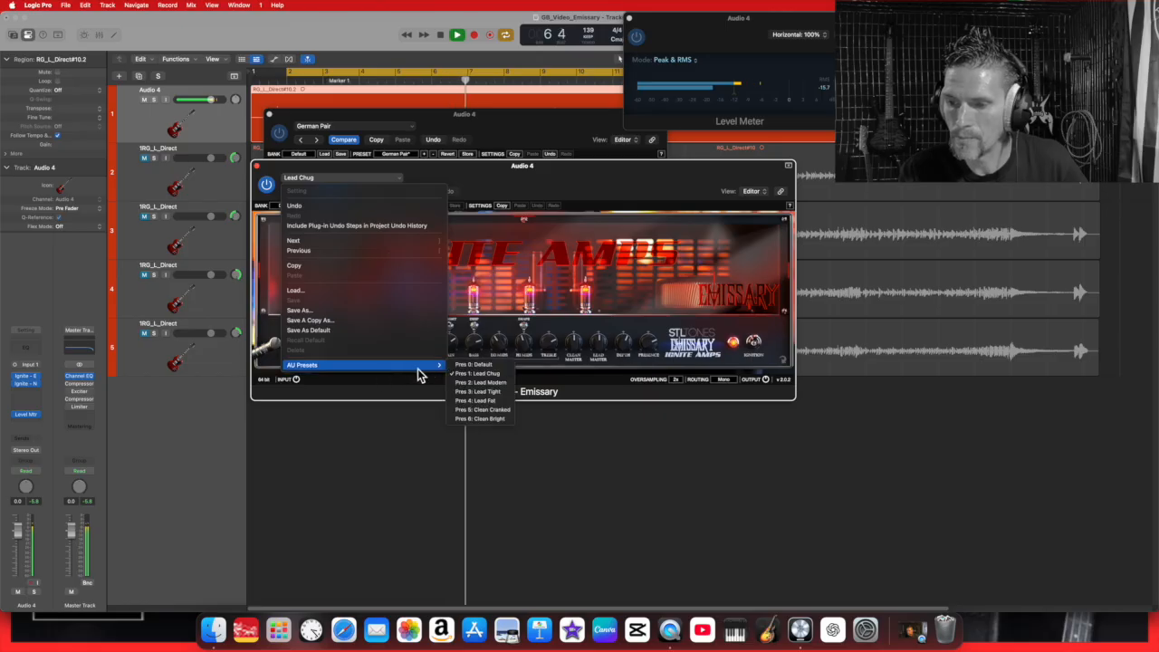
pyautogui.click(505, 389)
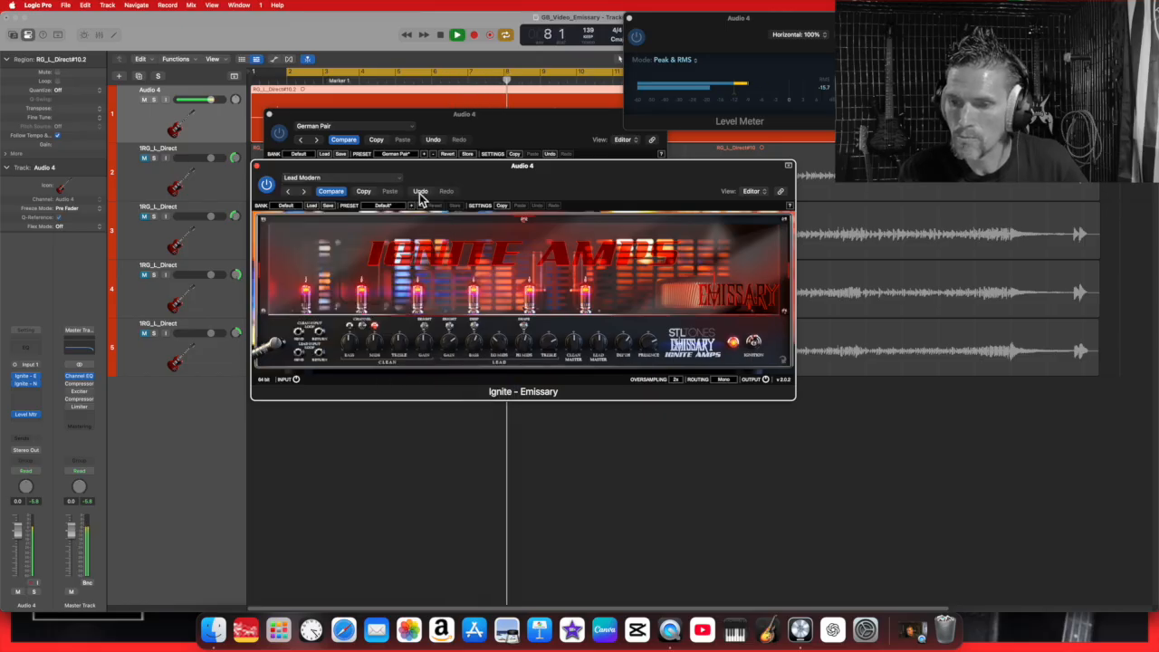
# Step: Audition the Emissary factory presets Lead Tight and Lead Fat while the region plays
pyautogui.click(399, 178)
pyautogui.moveTo(371, 366)
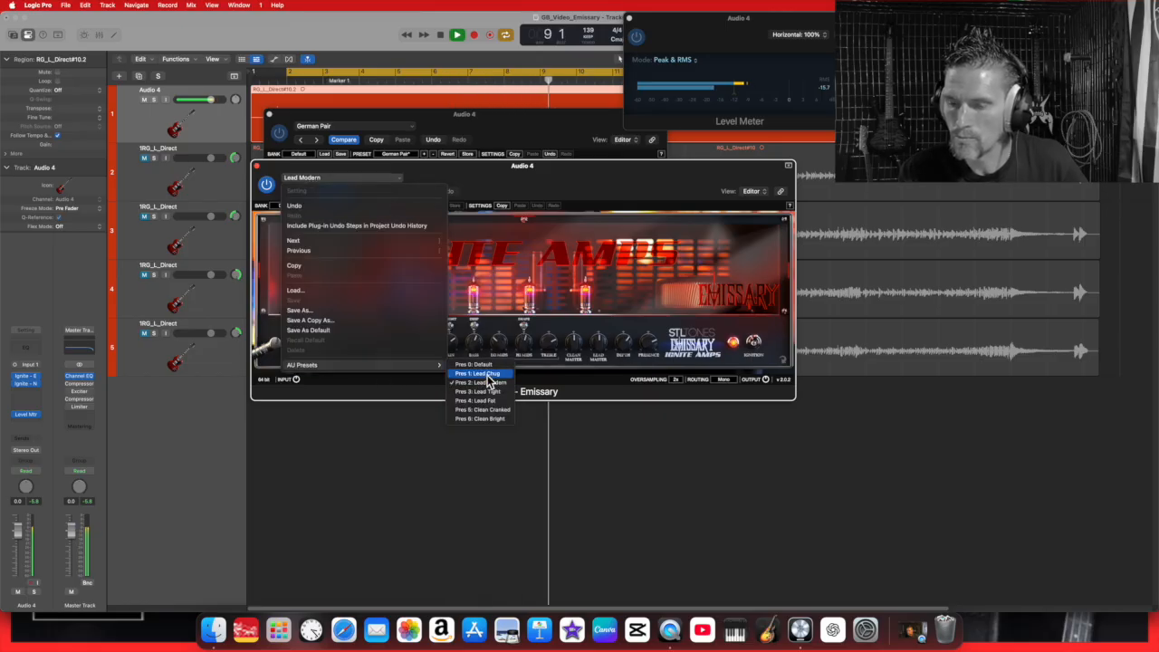
pyautogui.click(486, 400)
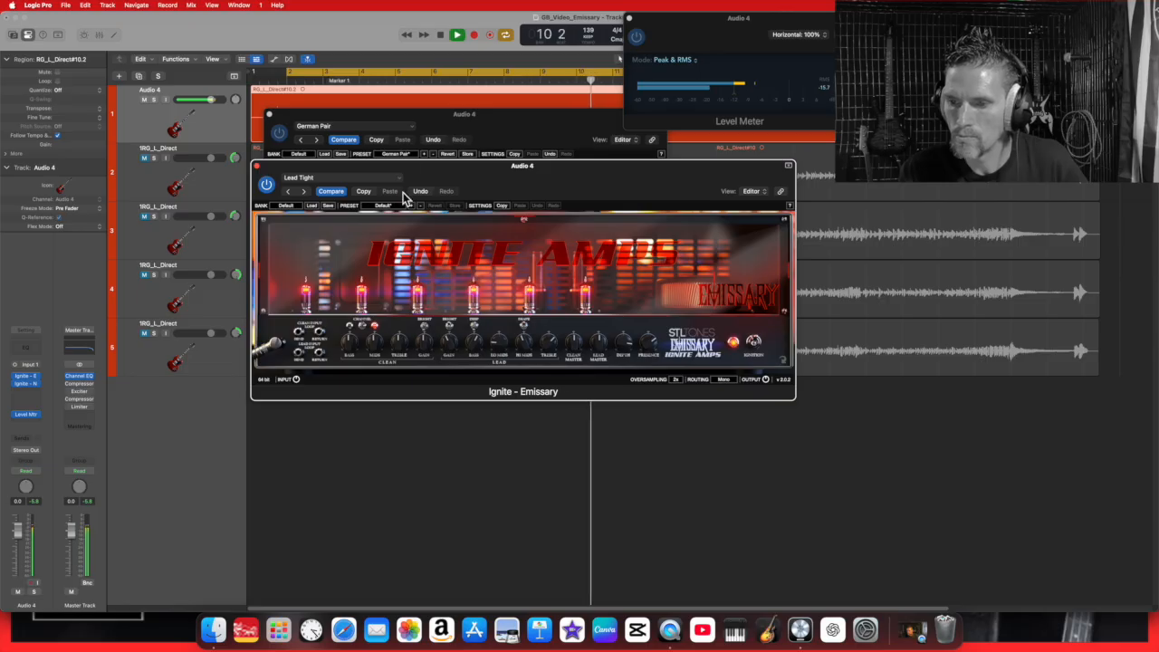
pyautogui.click(398, 178)
pyautogui.moveTo(391, 366)
pyautogui.click(481, 400)
# Step: Replay Lead Fat from just before bar 3, and audition the Emissary presets Clean Bright and Clean Cranked
pyautogui.click(318, 81)
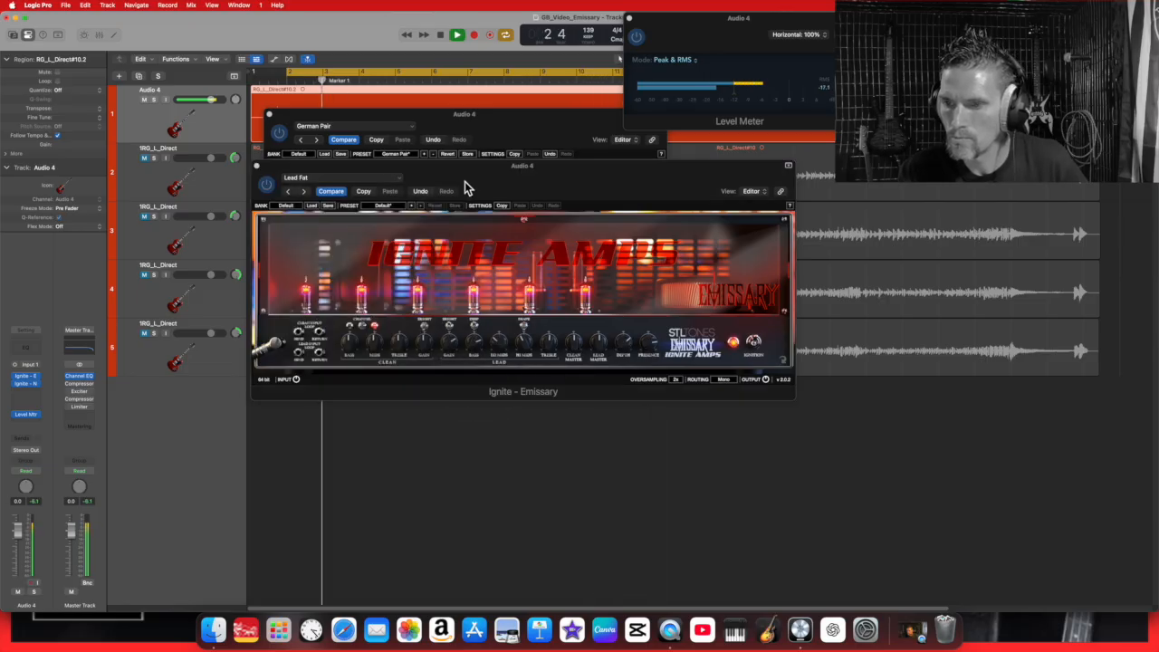
pyautogui.click(386, 181)
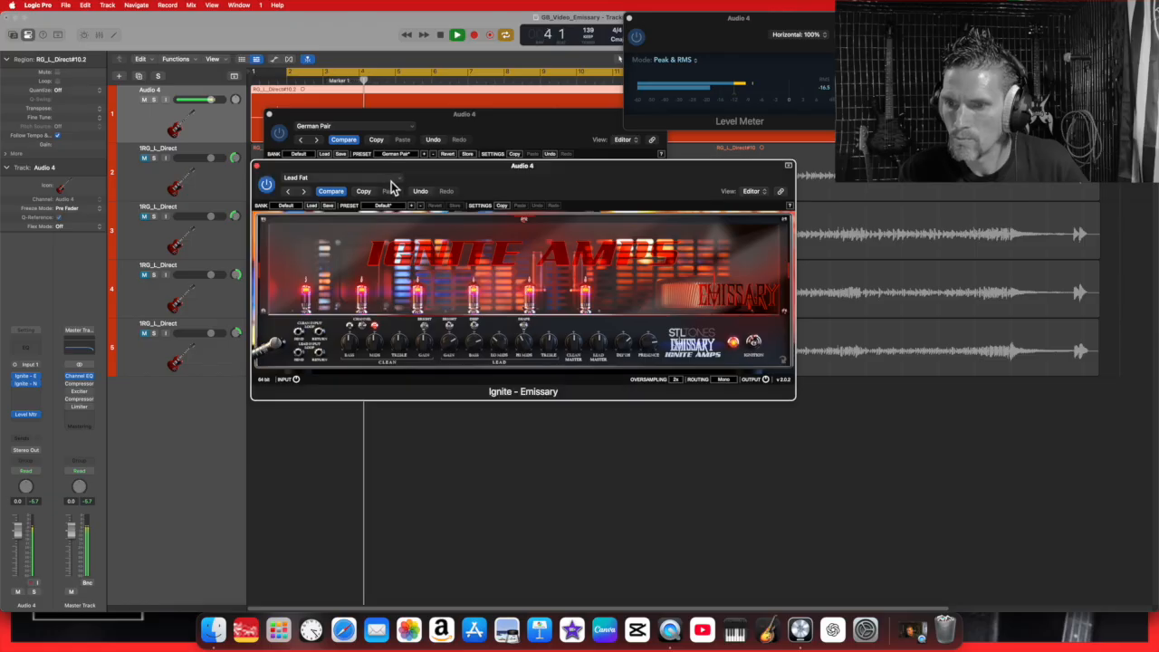
pyautogui.click(400, 179)
pyautogui.moveTo(408, 365)
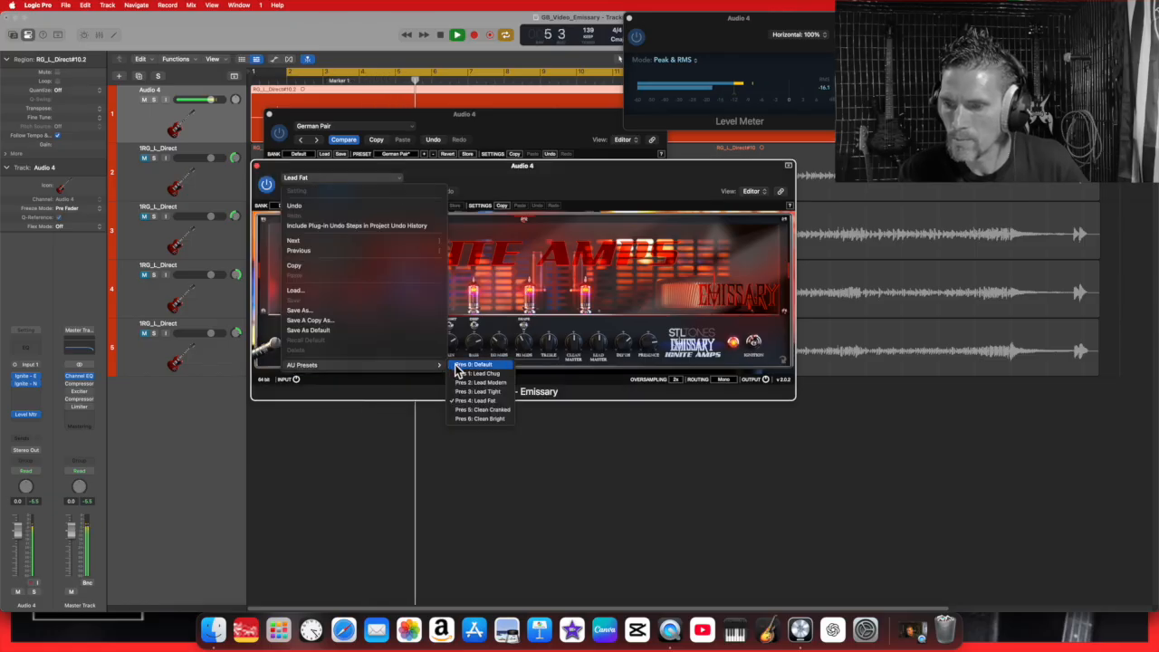
pyautogui.click(496, 418)
pyautogui.click(380, 178)
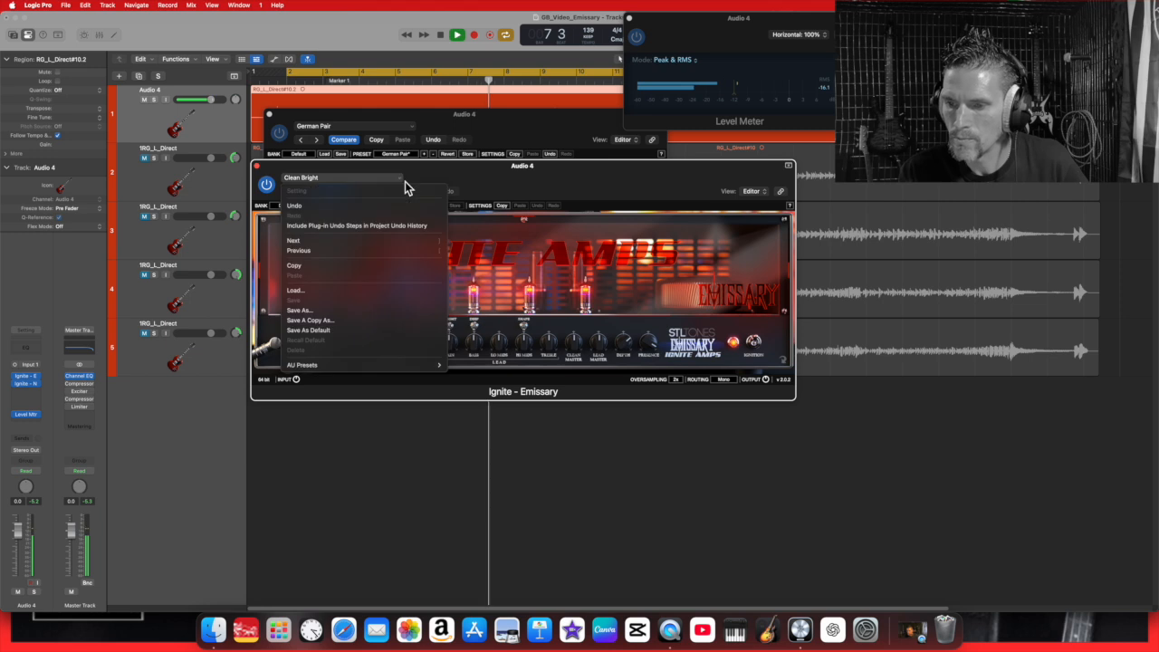
pyautogui.moveTo(389, 366)
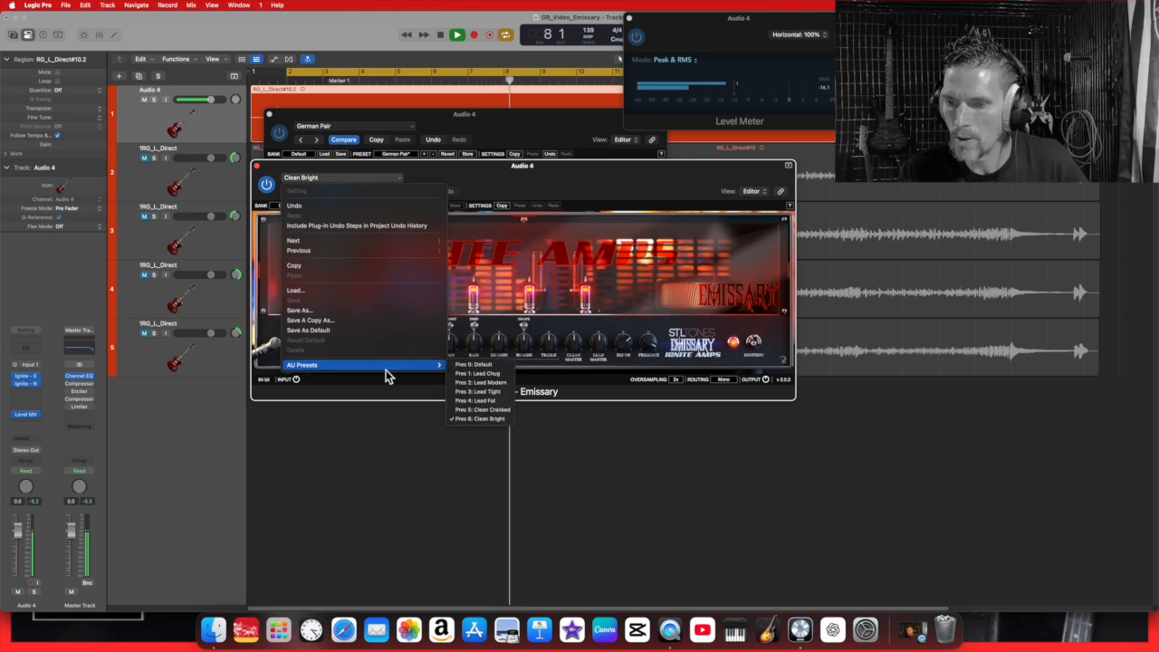
pyautogui.click(481, 410)
# Step: Load the Lead Chug preset on the Emissary, replay the region from bar 2 to hear it, and stop playback
pyautogui.click(399, 182)
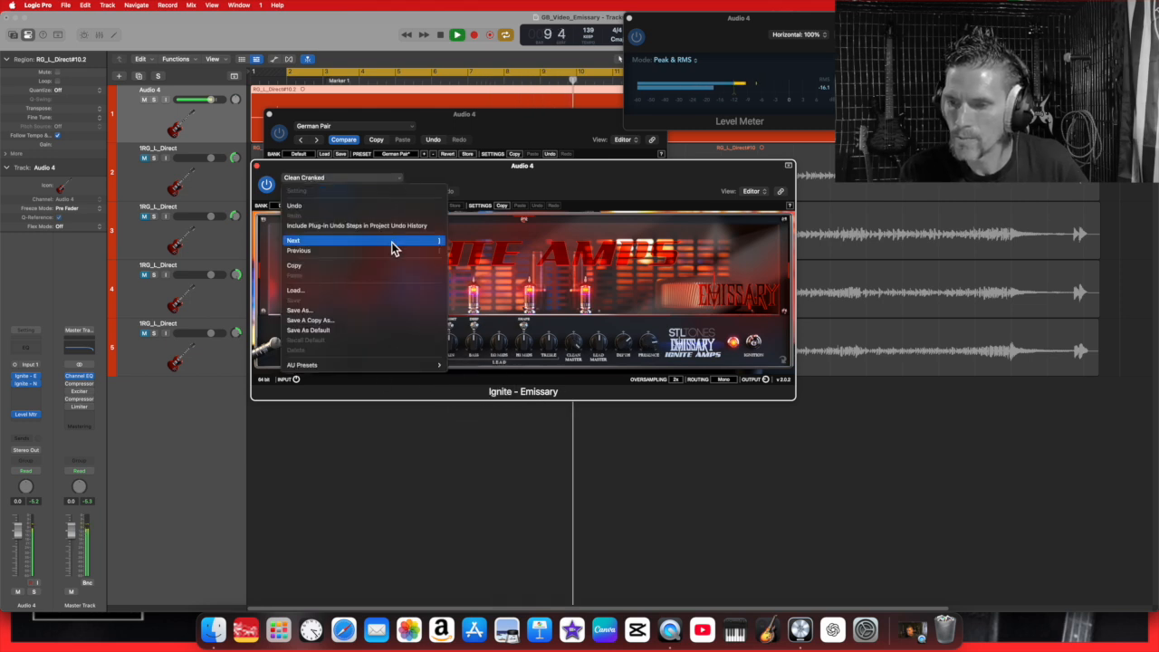
pyautogui.moveTo(440, 365)
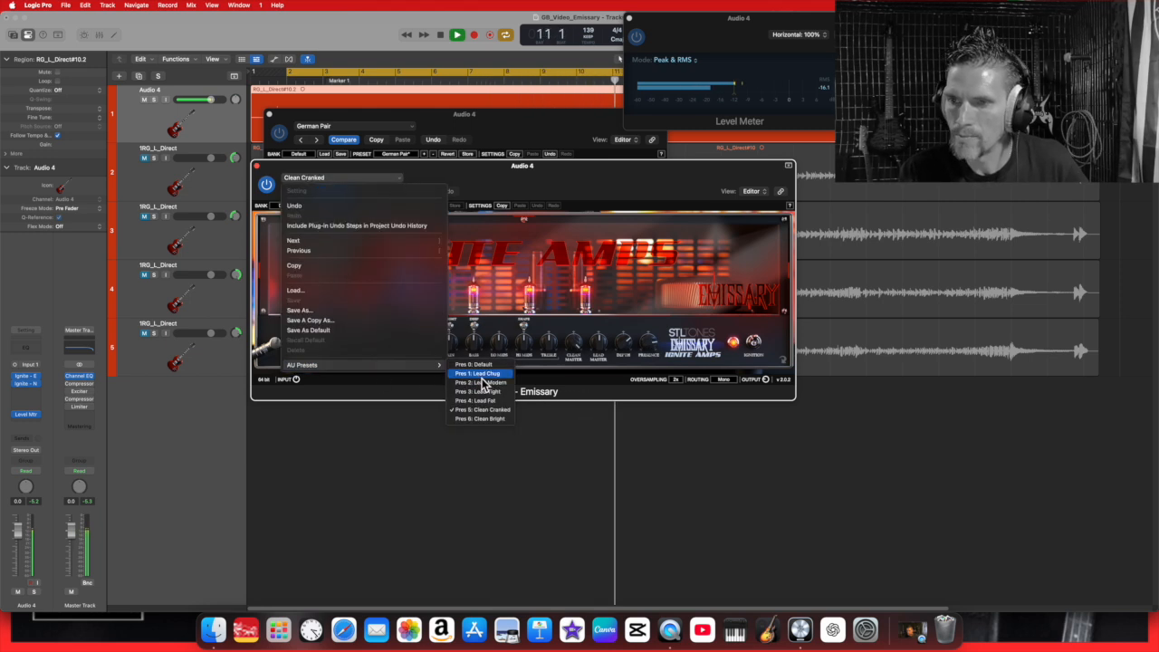
pyautogui.click(475, 374)
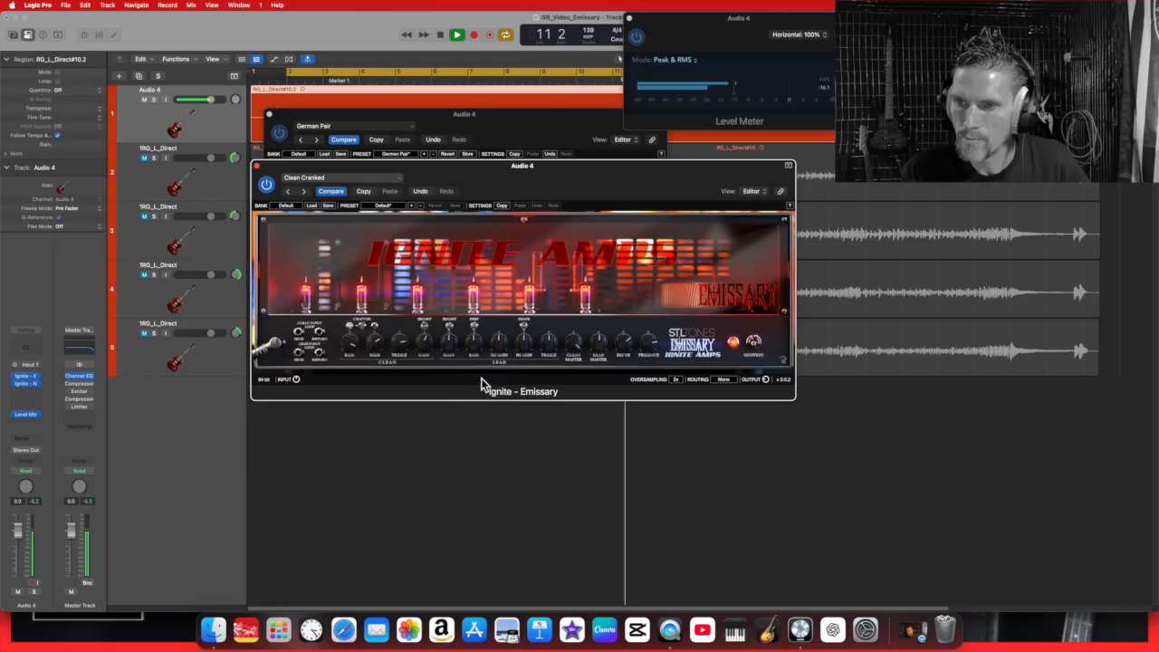
pyautogui.click(441, 35)
pyautogui.click(455, 35)
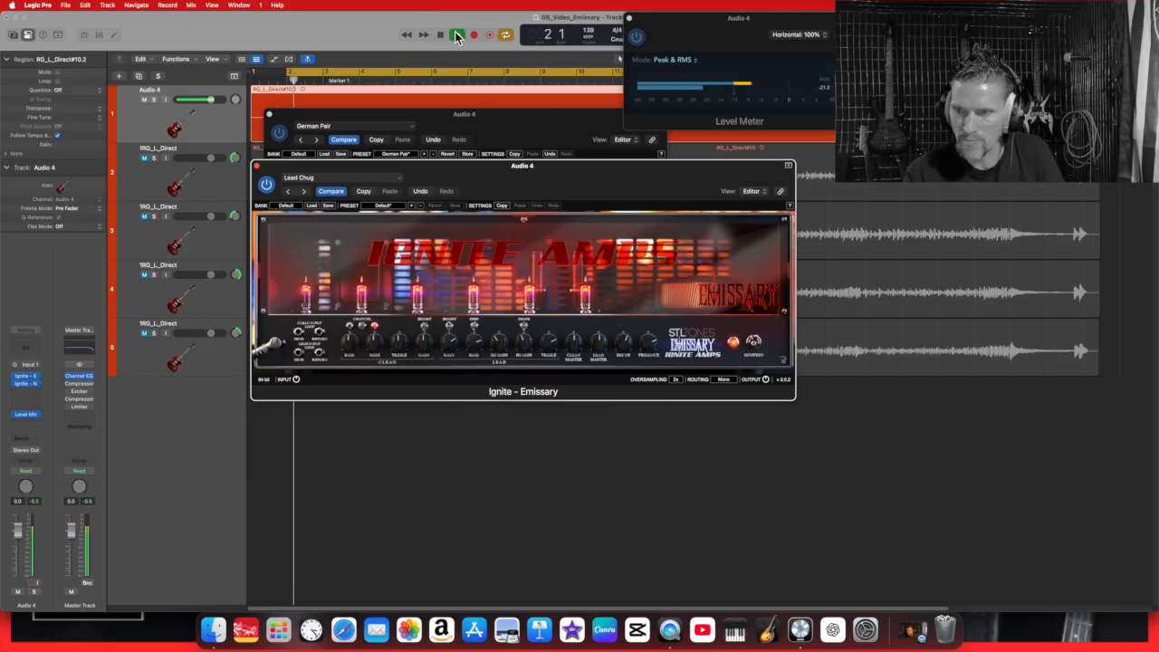
pyautogui.click(441, 36)
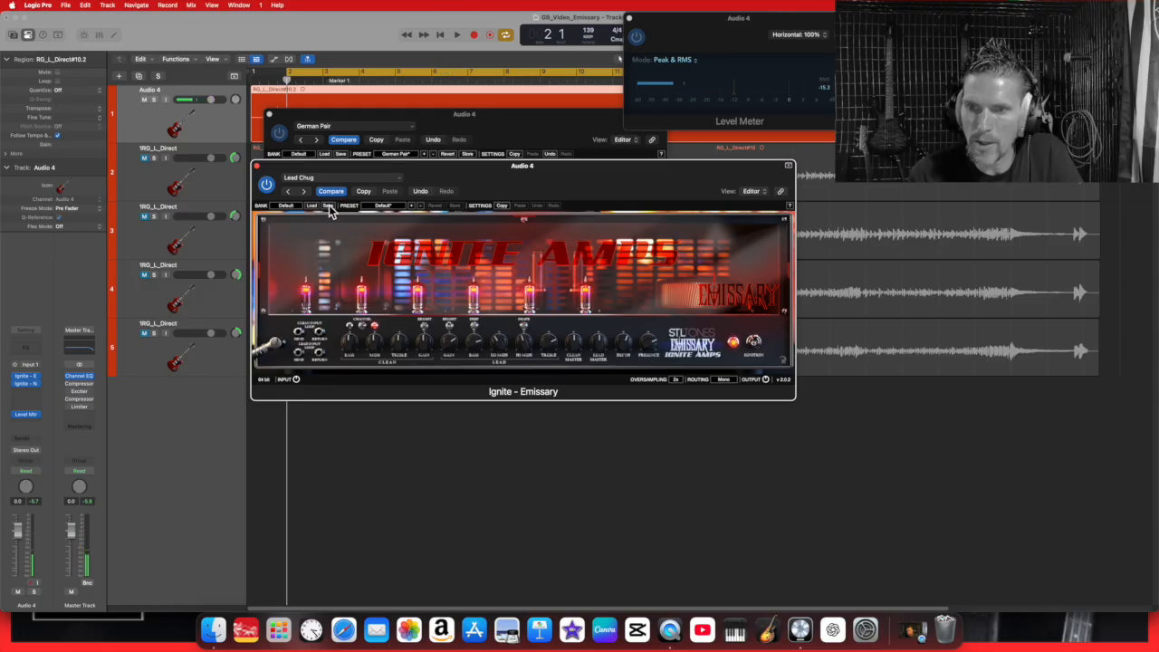
# Step: Arrange the NadIR and Emissary windows so both are in view, and adjust the Emissary's Presence while the region plays
pyautogui.click(328, 206)
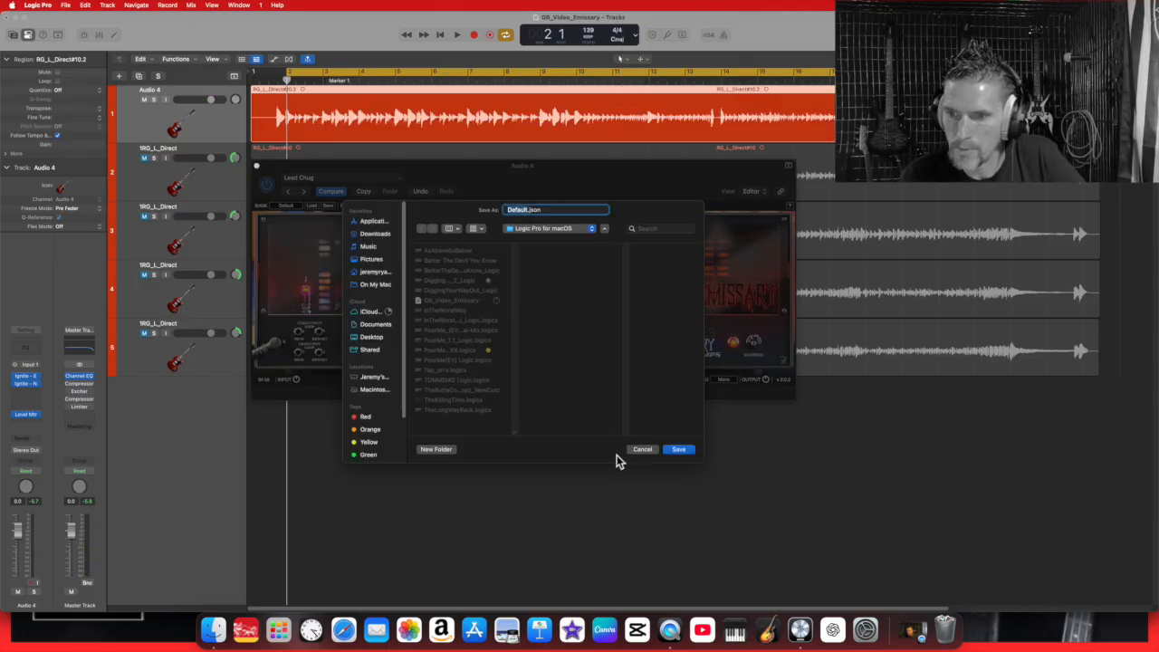
pyautogui.click(642, 449)
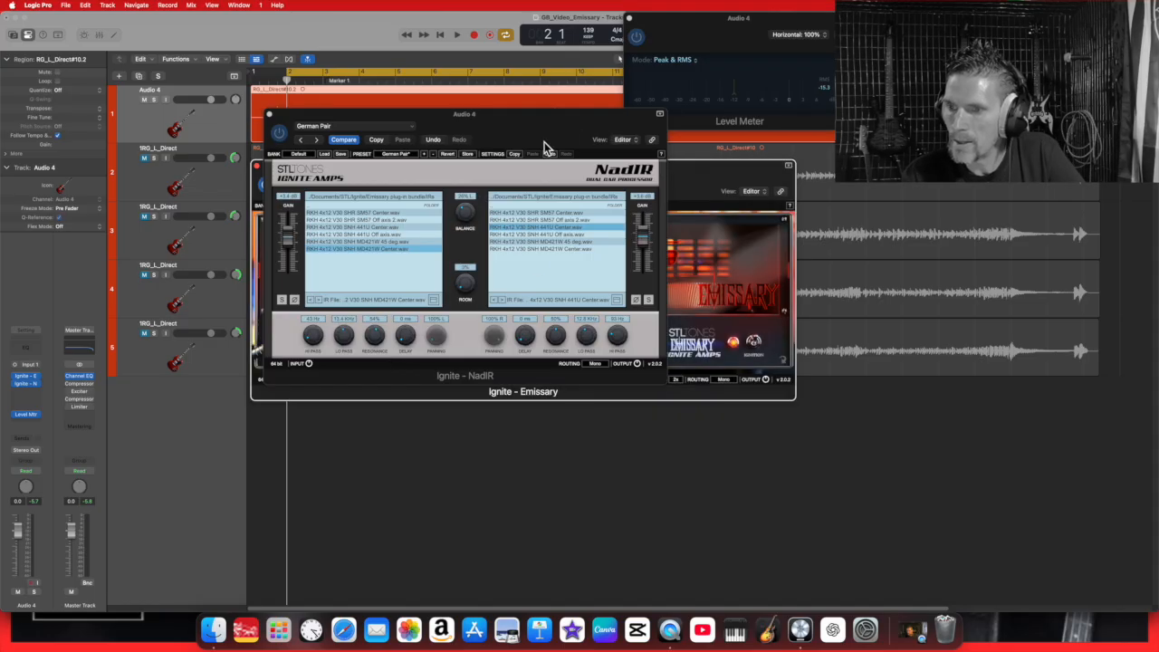
pyautogui.moveTo(534, 124); pyautogui.dragTo(611, 358)
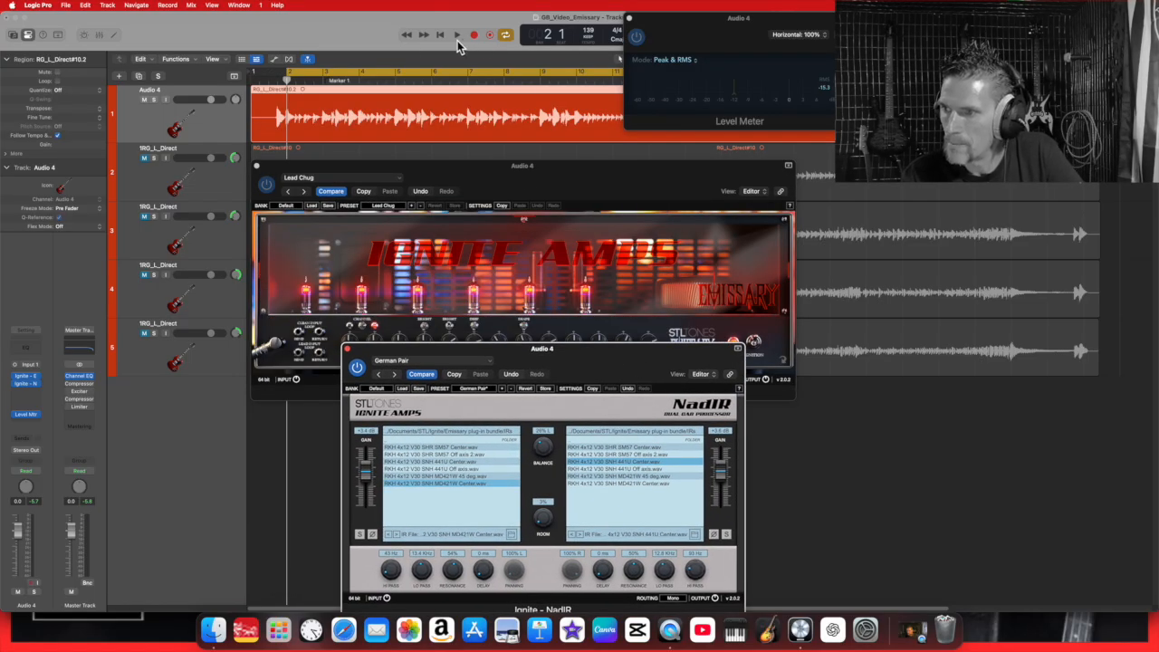
pyautogui.click(458, 37)
pyautogui.click(815, 113)
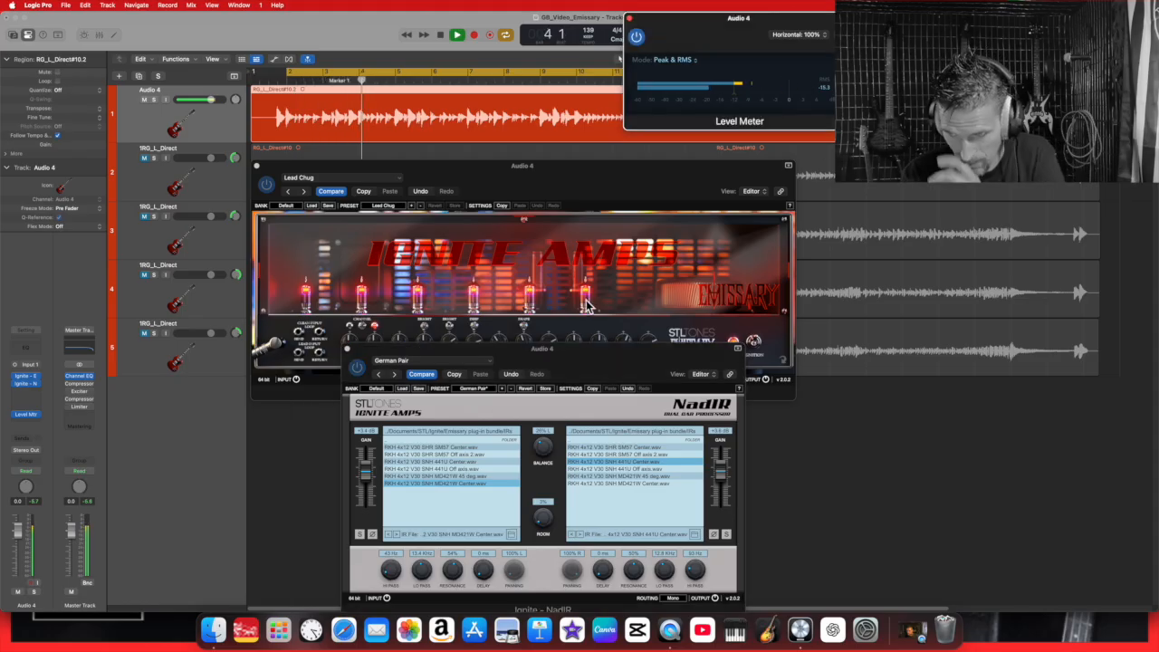
pyautogui.moveTo(546, 180); pyautogui.dragTo(547, 148)
pyautogui.moveTo(655, 312); pyautogui.dragTo(653, 313)
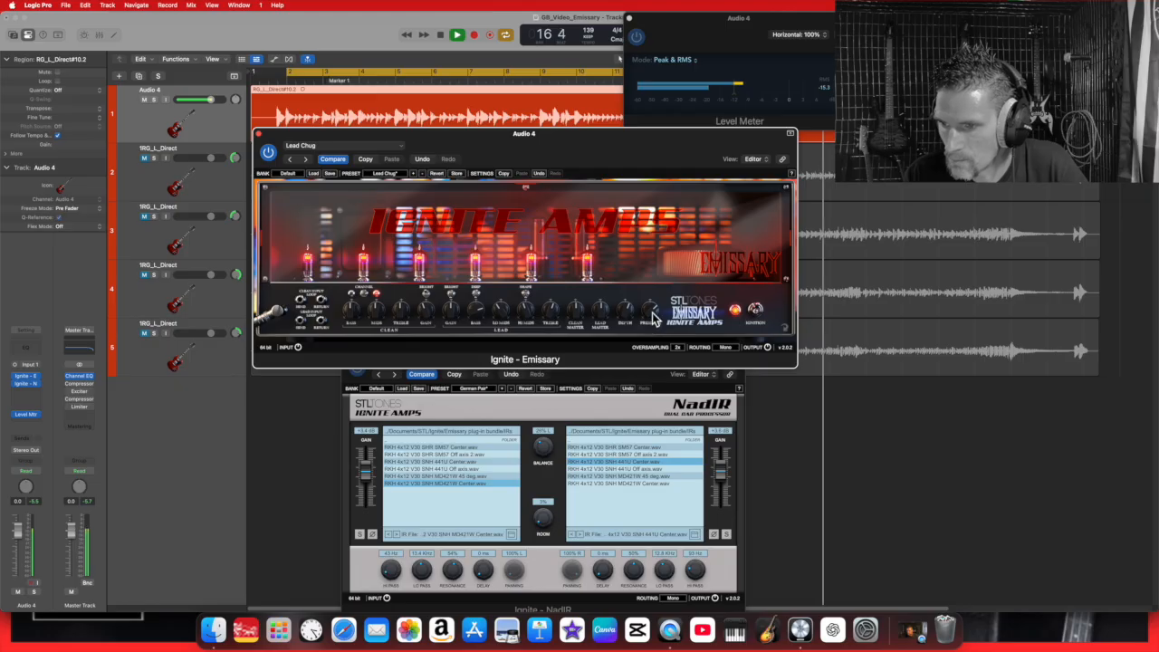
# Step: Compare the Emissary's Lead Modern preset with Lead Chug during playback, ending on Lead Chug
pyautogui.click(403, 146)
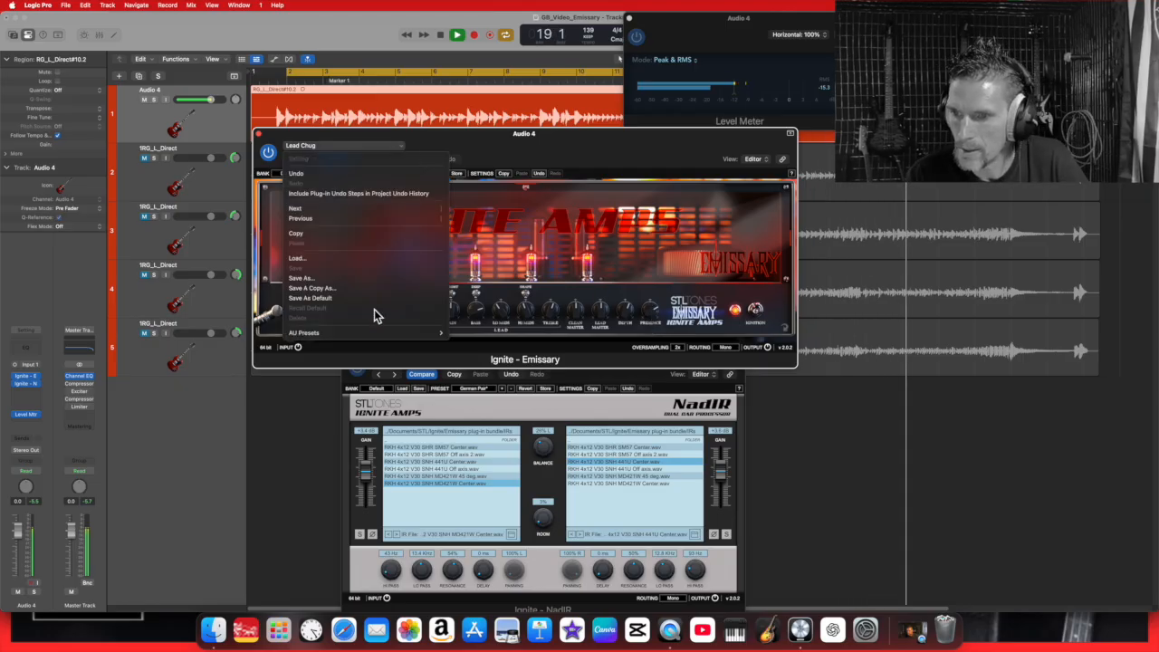
pyautogui.moveTo(398, 332)
pyautogui.click(480, 345)
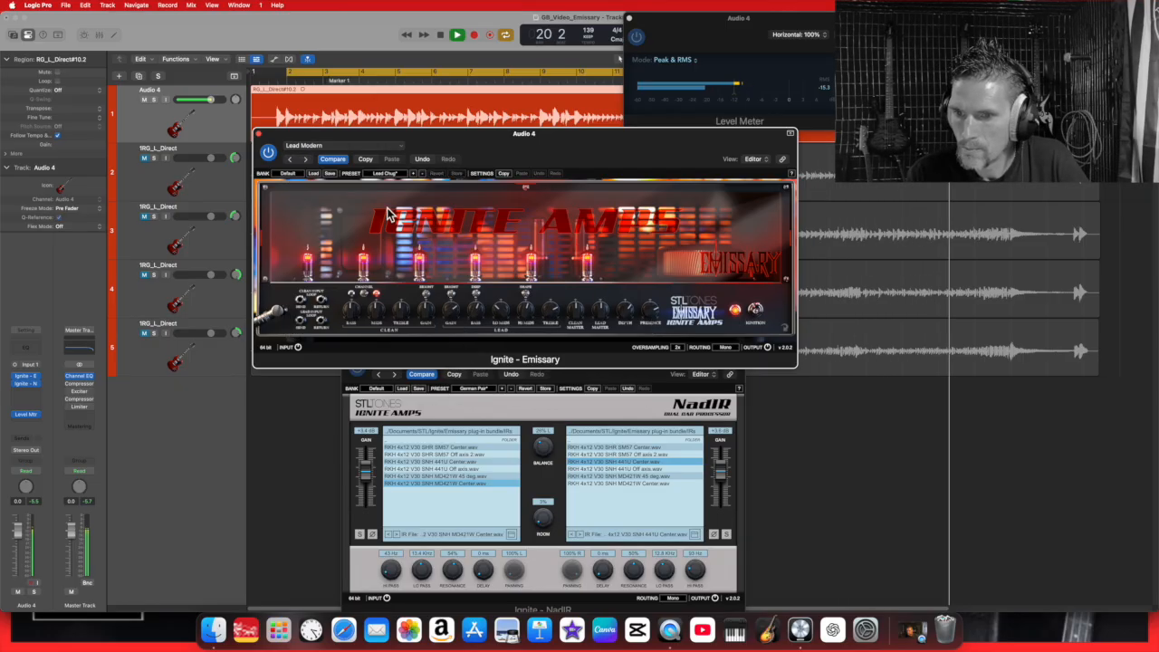
pyautogui.click(398, 146)
pyautogui.moveTo(430, 333)
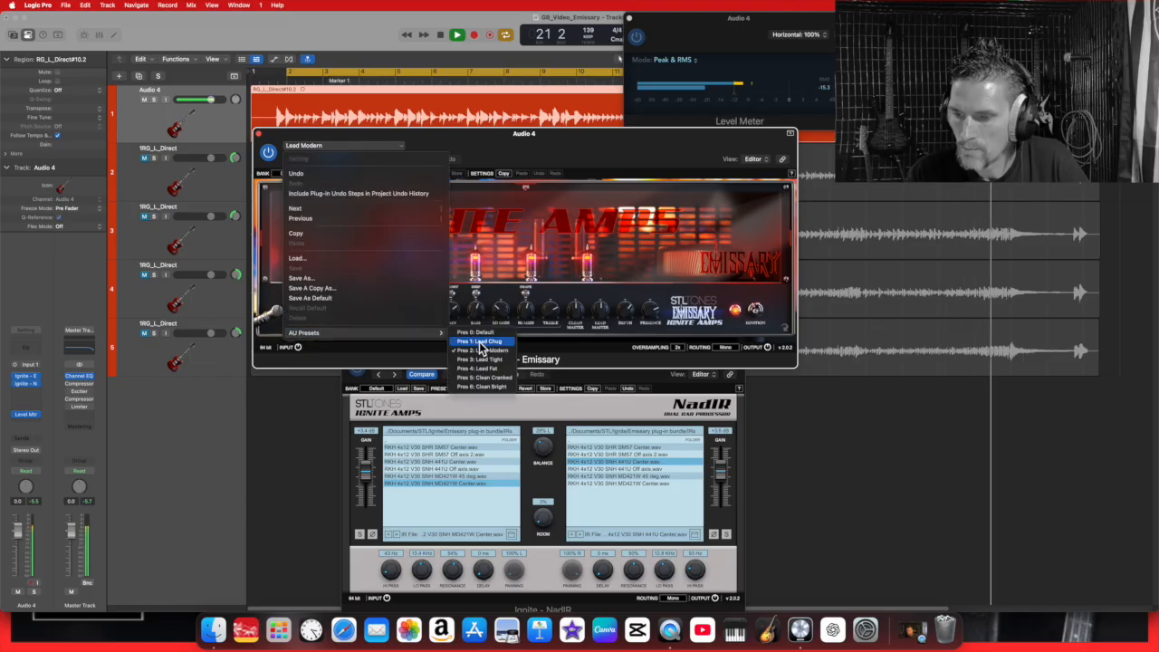
pyautogui.click(480, 341)
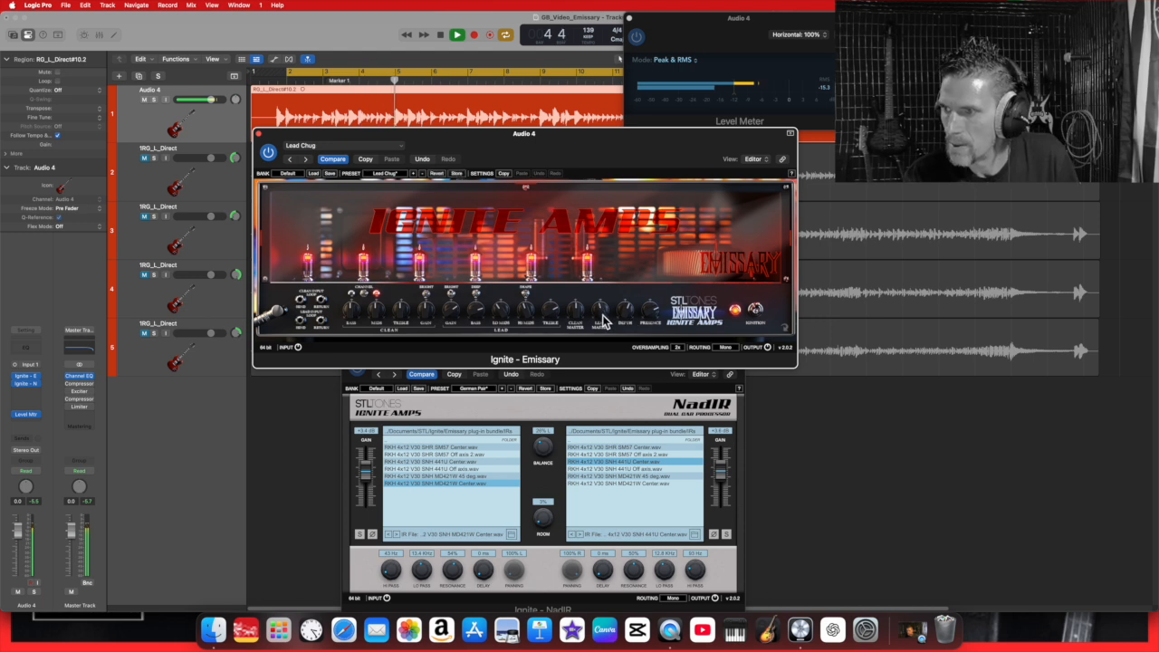
# Step: Check the Emissary's Lead Master level against the Level Meter while the region plays
pyautogui.click(842, 80)
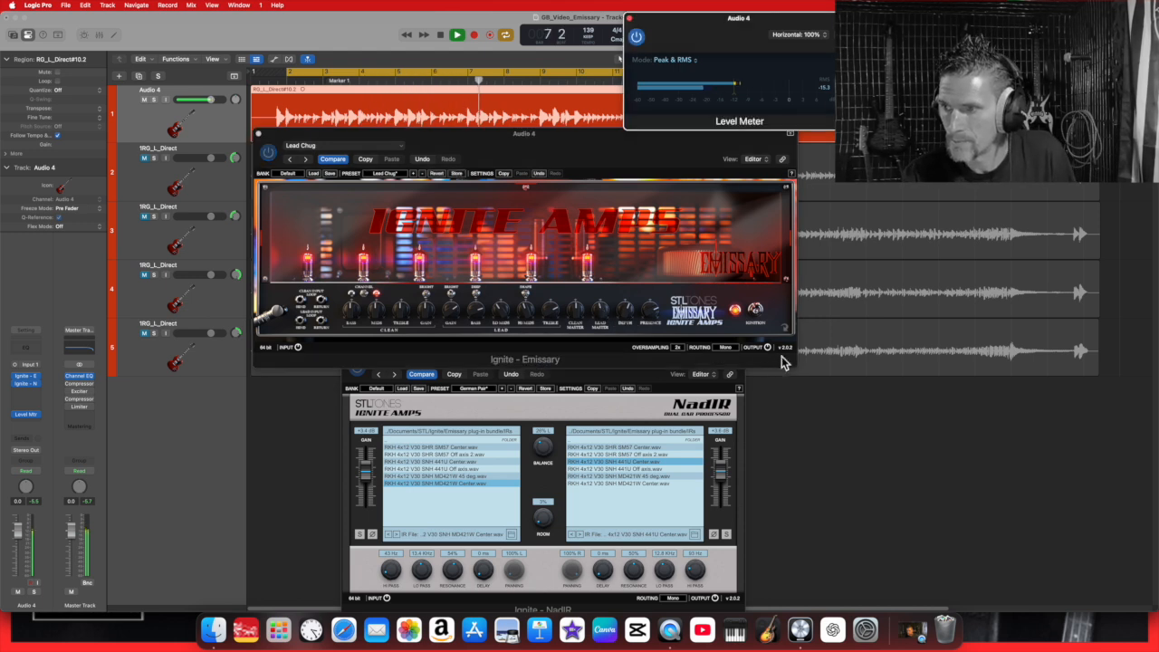
pyautogui.click(602, 315)
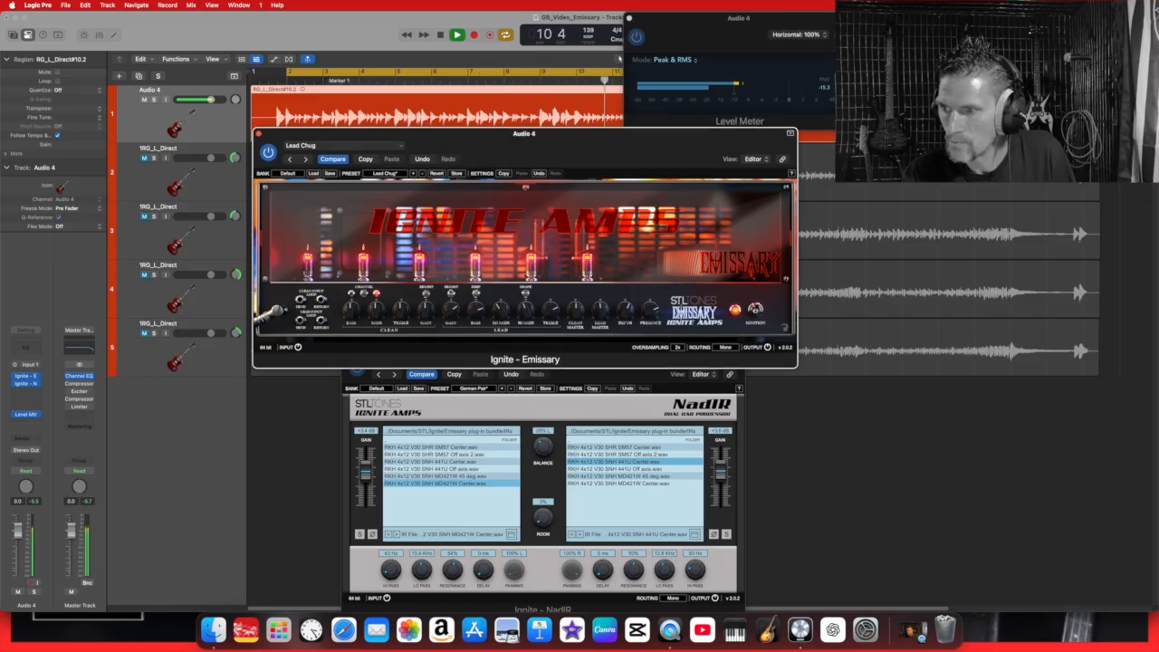
pyautogui.click(740, 54)
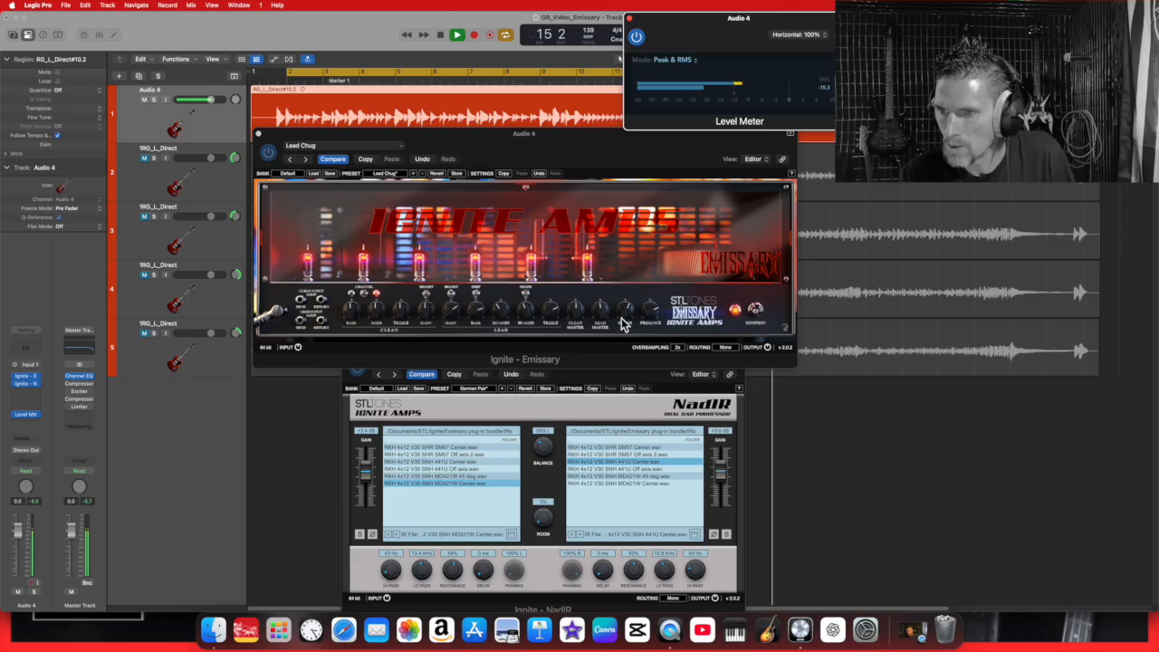
# Step: Stop playback with the playhead back at bar 2, and close the Level Meter, NadIR and Emissary windows
pyautogui.click(630, 18)
pyautogui.click(436, 34)
pyautogui.click(437, 35)
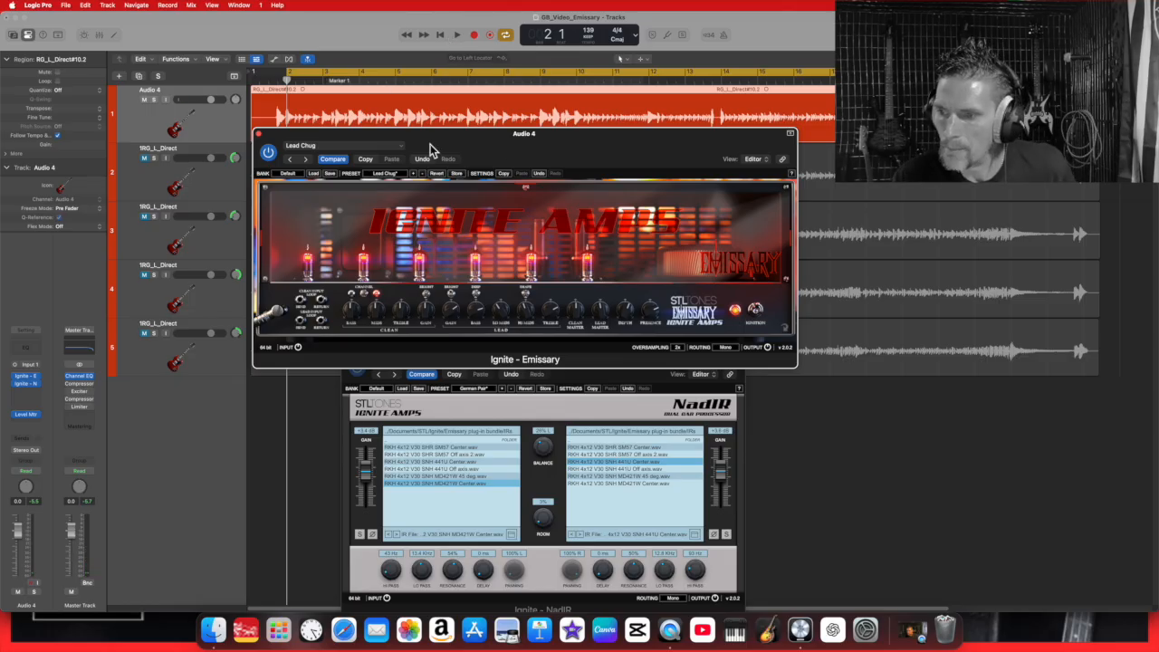
pyautogui.moveTo(460, 157); pyautogui.dragTo(755, 319)
pyautogui.moveTo(503, 365); pyautogui.dragTo(424, 344)
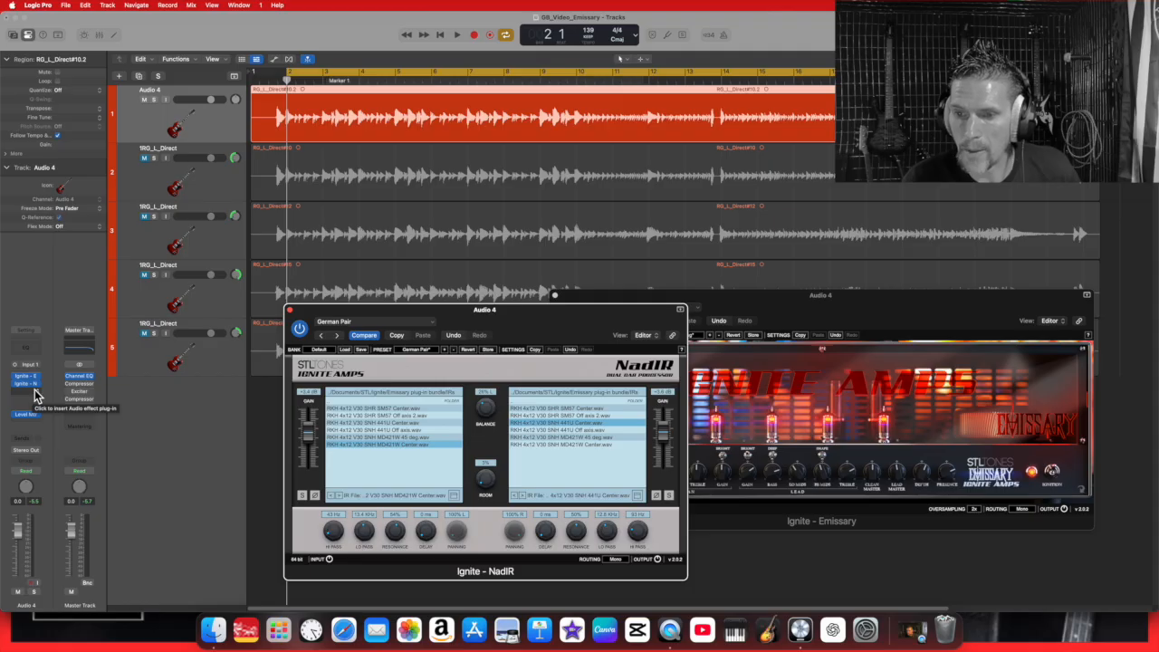
pyautogui.click(289, 310)
pyautogui.click(555, 296)
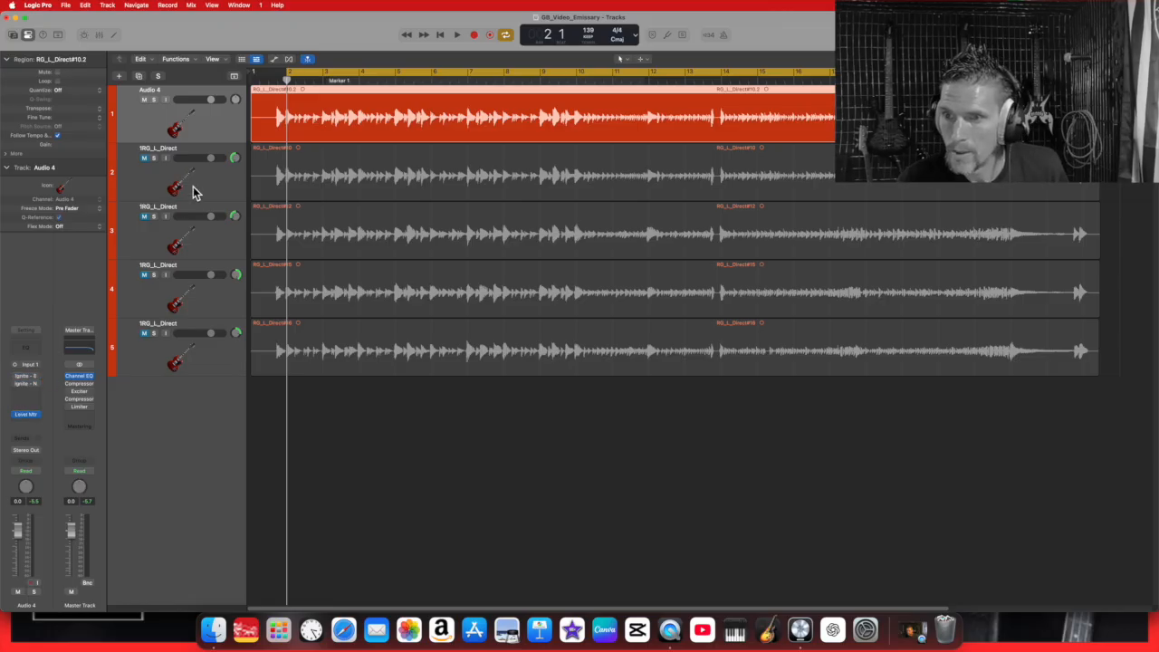
# Step: Play the Audio 4 region from bar 2 with both Ignite plug-ins bypassed to hear the dry guitar, and stop
pyautogui.click(459, 37)
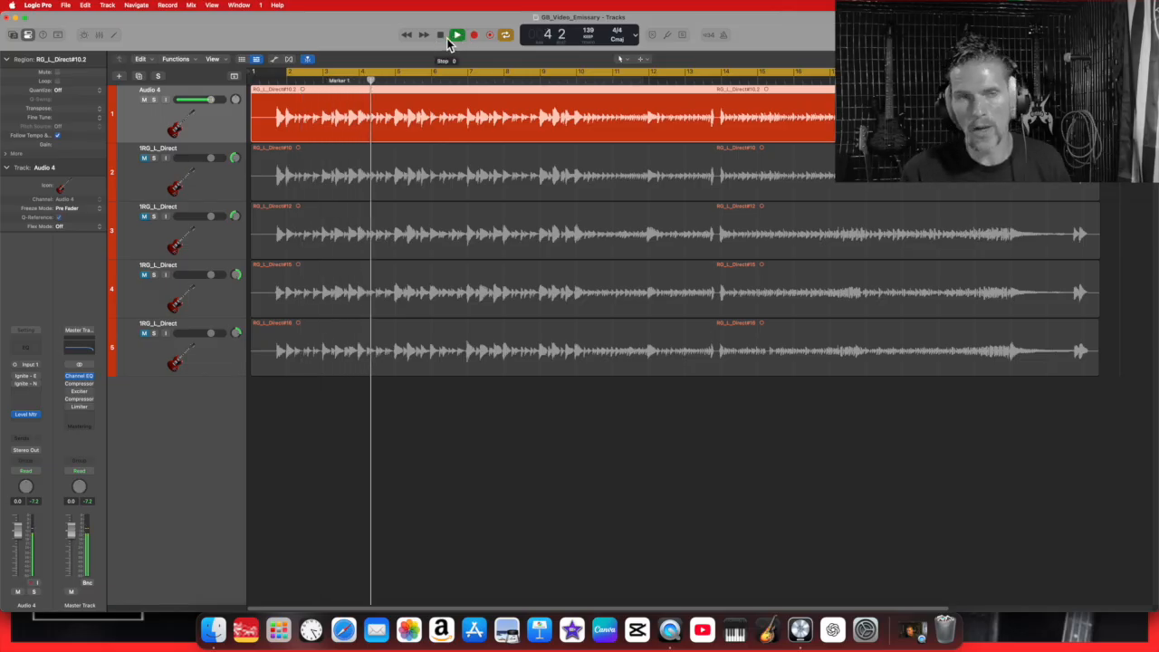
pyautogui.click(439, 36)
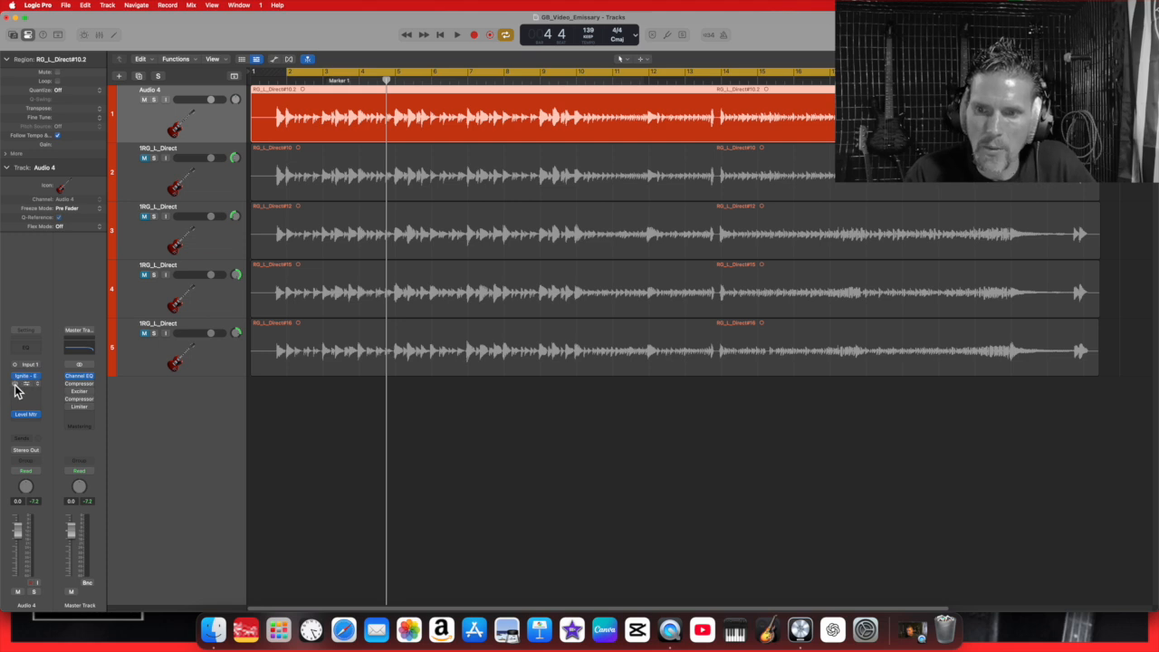
# Step: Mute the Audio 4 track and unmute all four 1RG_L_Direct tracks
pyautogui.click(209, 178)
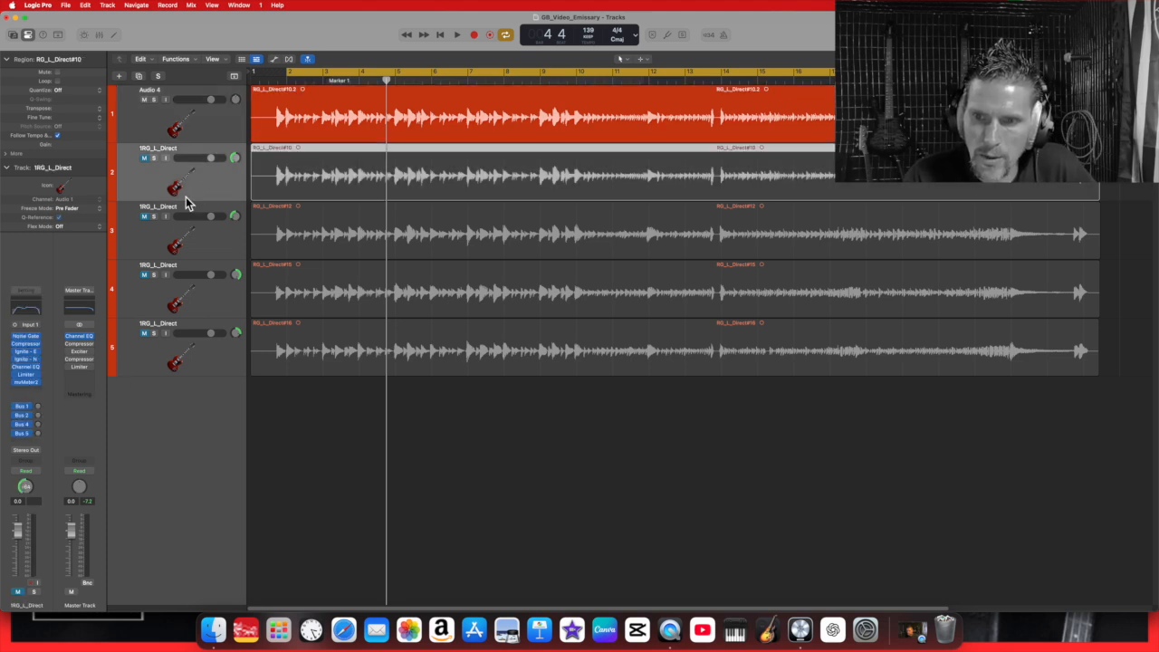
pyautogui.click(145, 100)
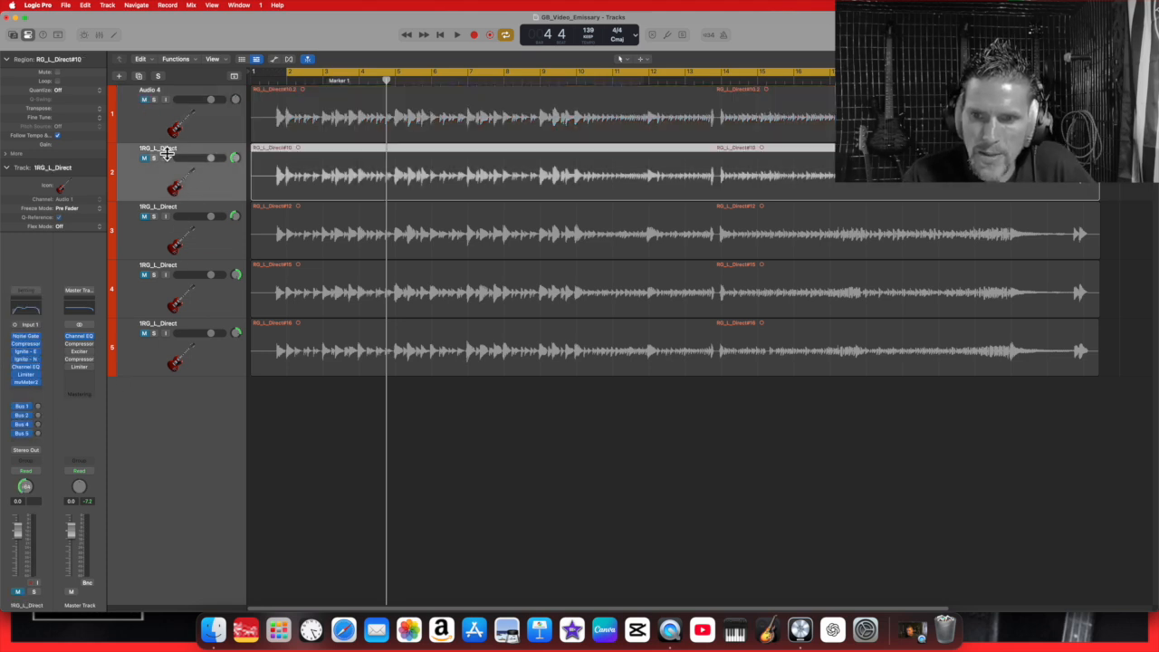
pyautogui.moveTo(145, 159); pyautogui.dragTo(147, 338)
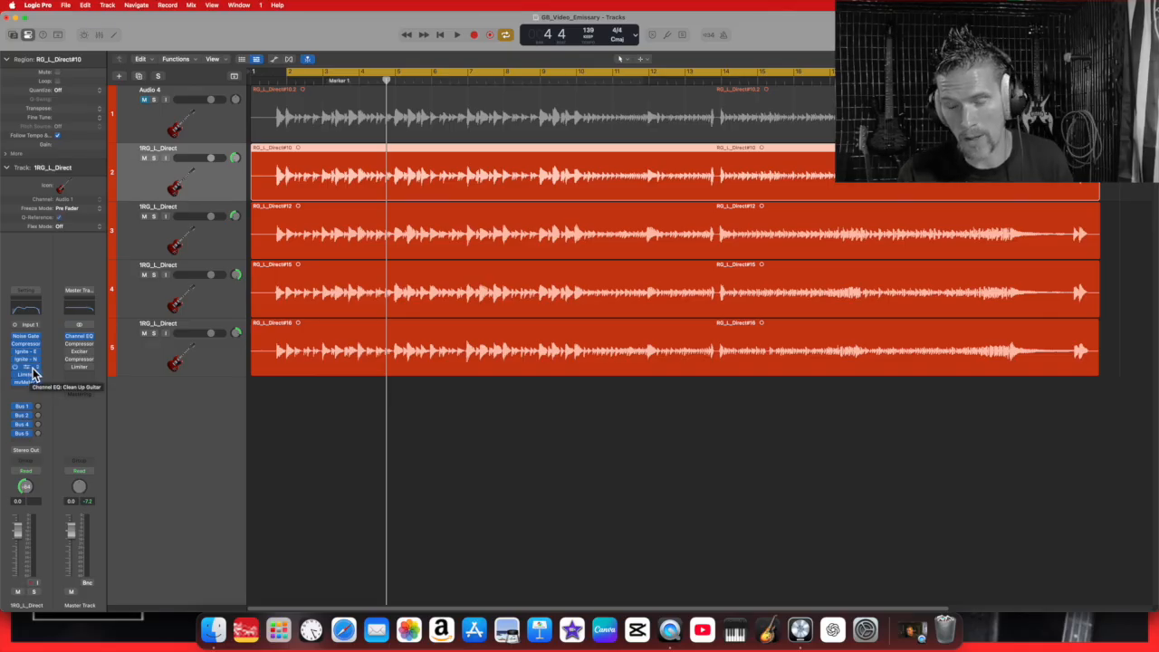
# Step: Play the four 1RG_L_Direct tracks together from bar 2, jump ahead to just before bar 14, and stop playback
pyautogui.click(459, 37)
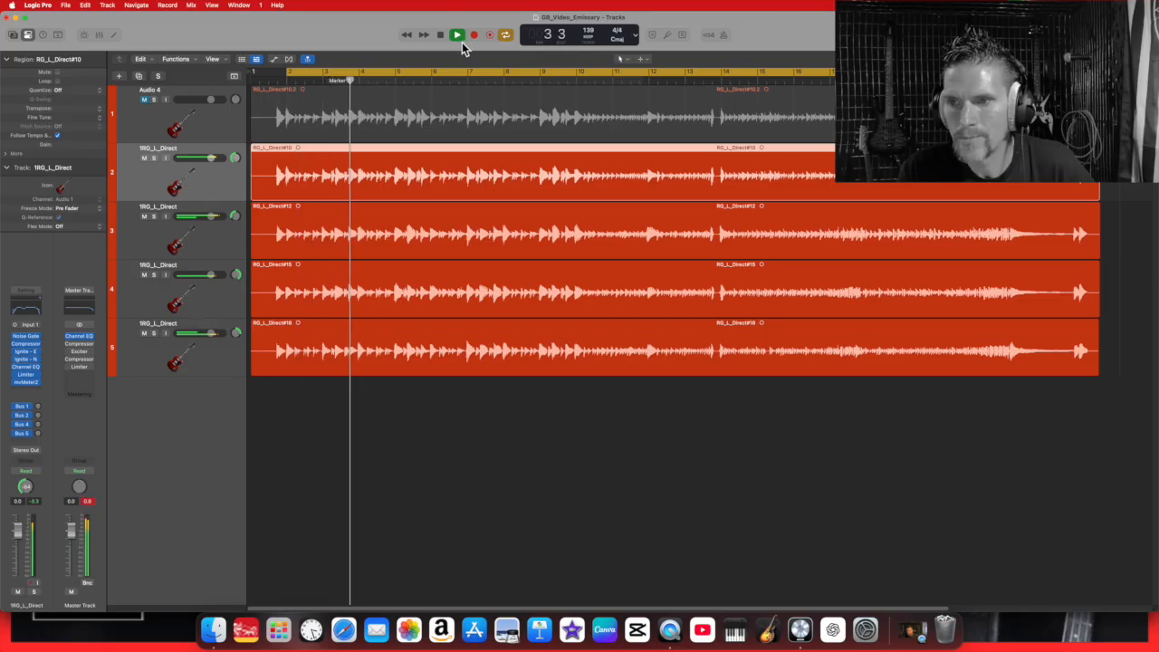
pyautogui.click(441, 35)
pyautogui.click(456, 36)
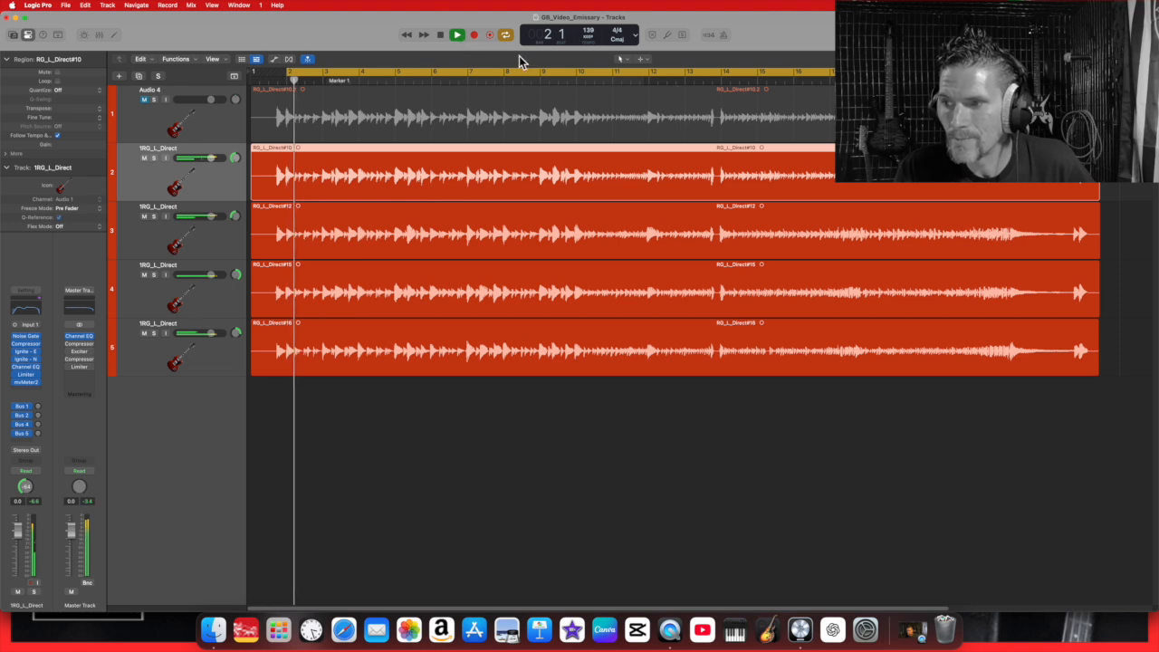
pyautogui.click(717, 79)
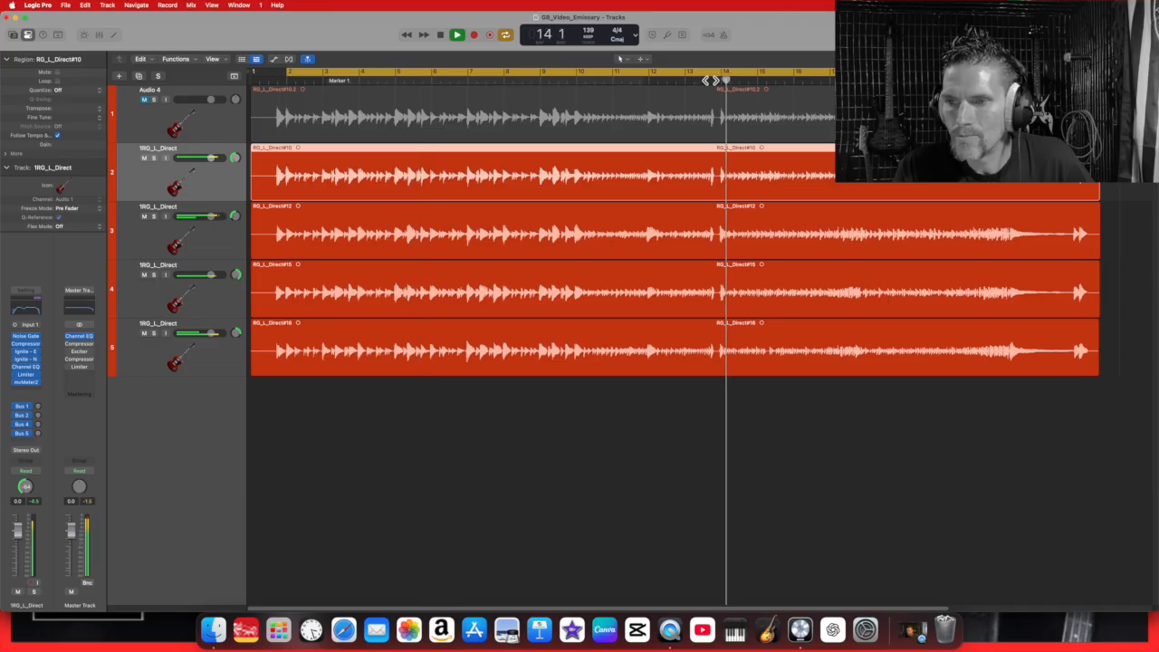
pyautogui.click(442, 34)
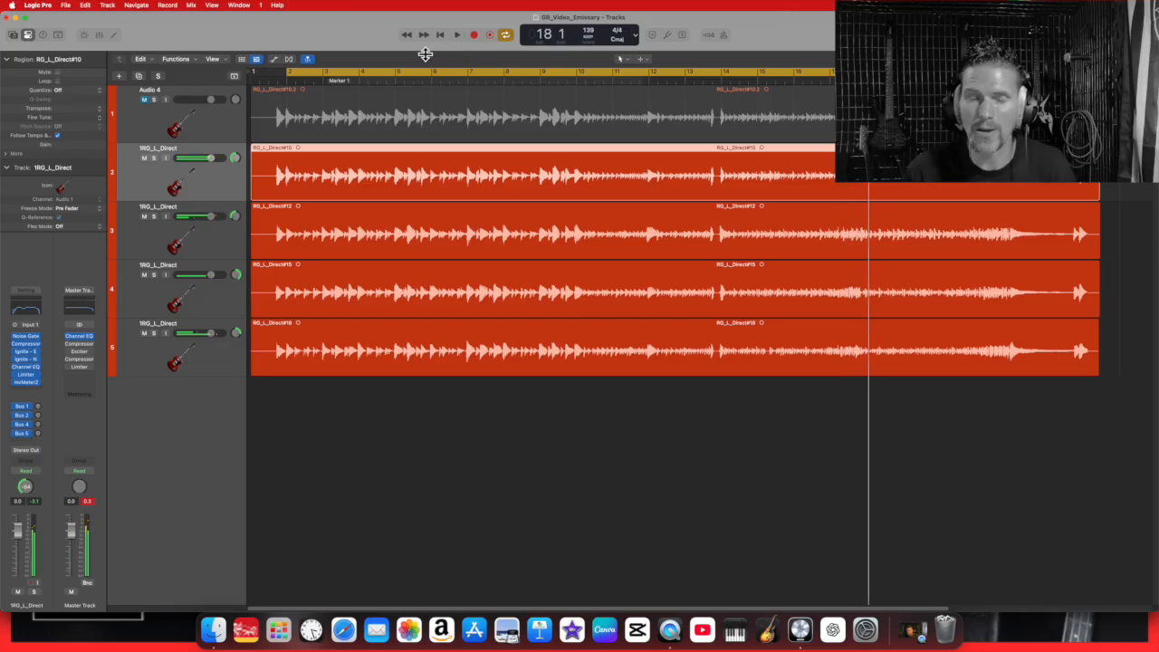
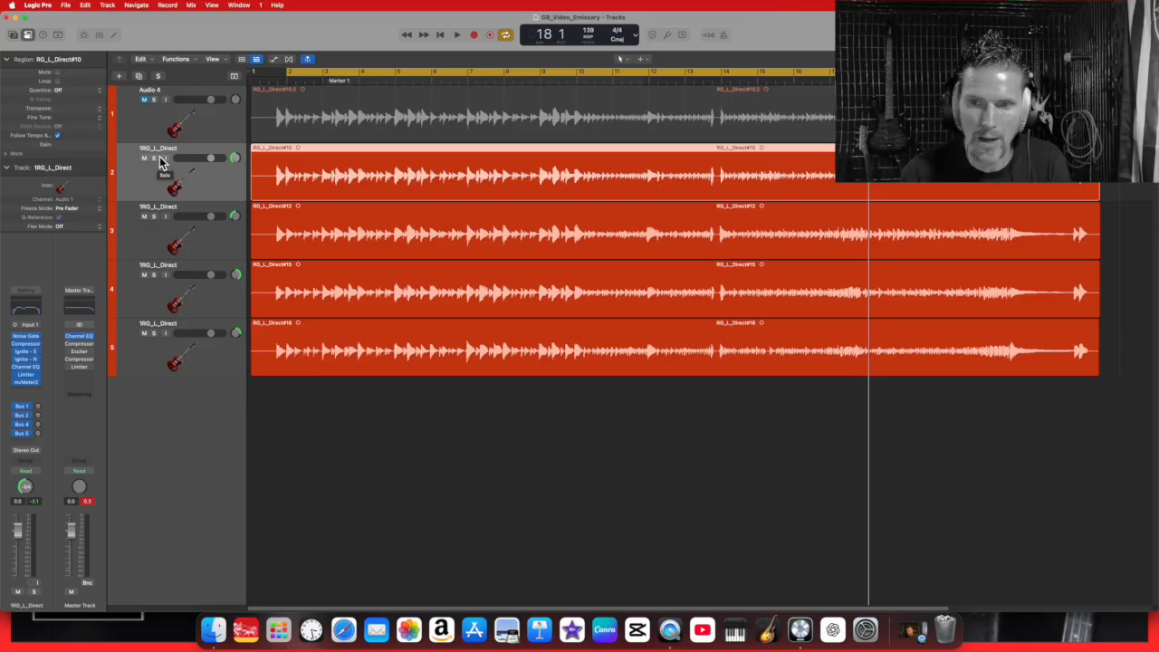
# Step: Play from bar 2 and solo each of the four 1RG_L_Direct tracks in turn, from track 2 through track 5
pyautogui.click(227, 228)
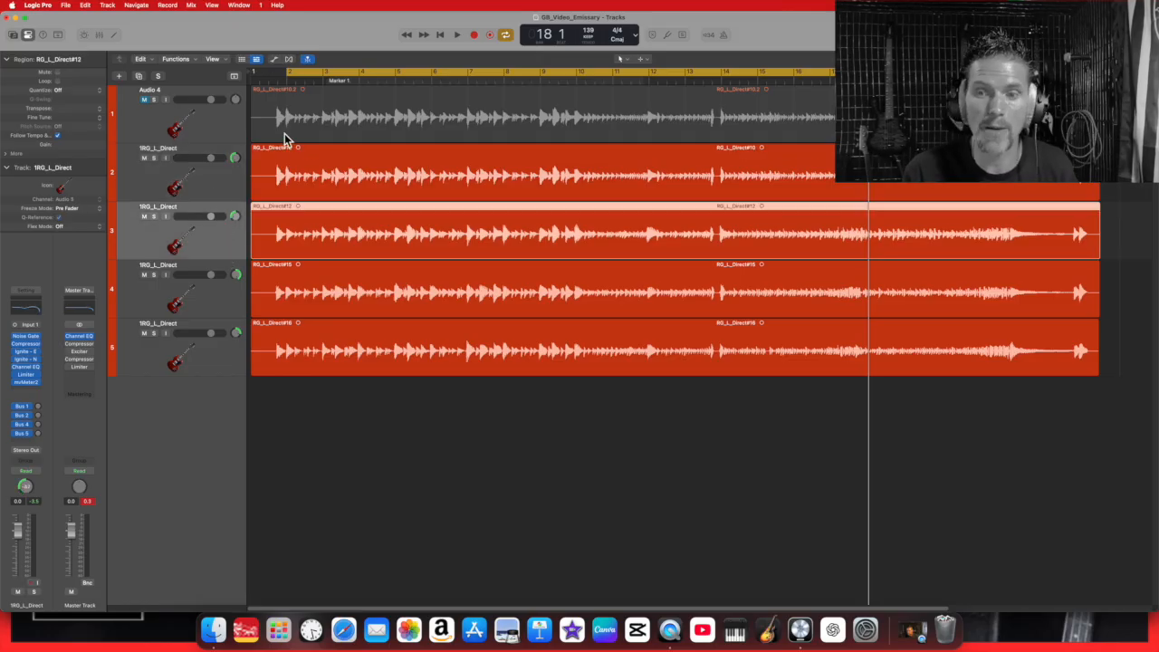
pyautogui.click(154, 159)
pyautogui.click(457, 35)
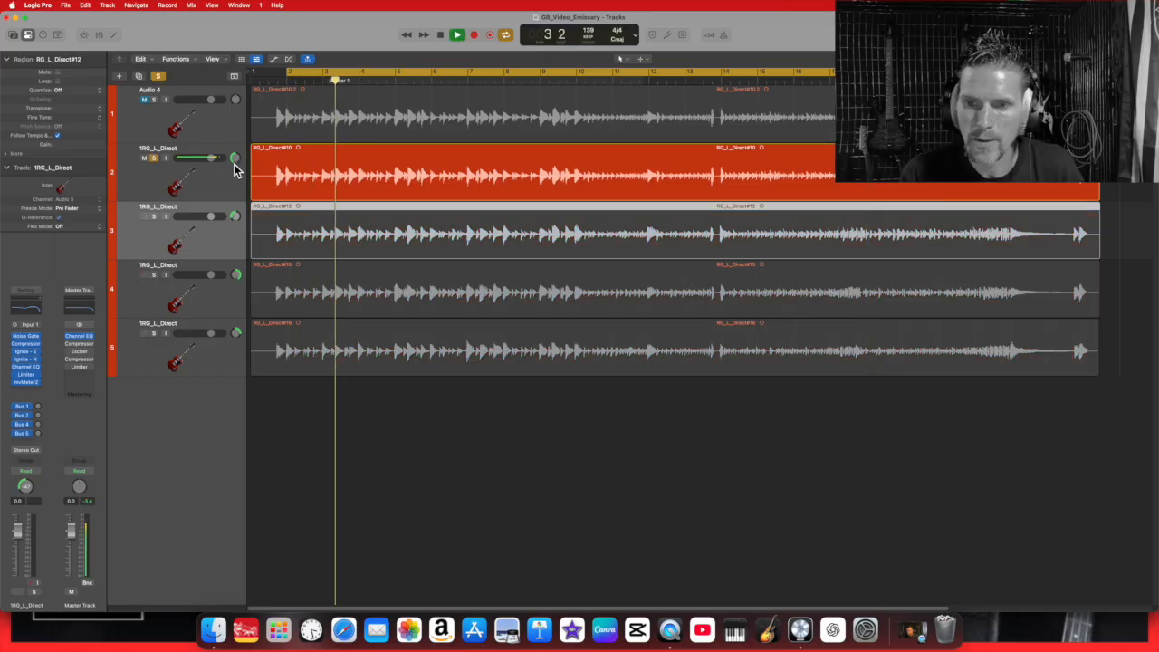
pyautogui.click(154, 217)
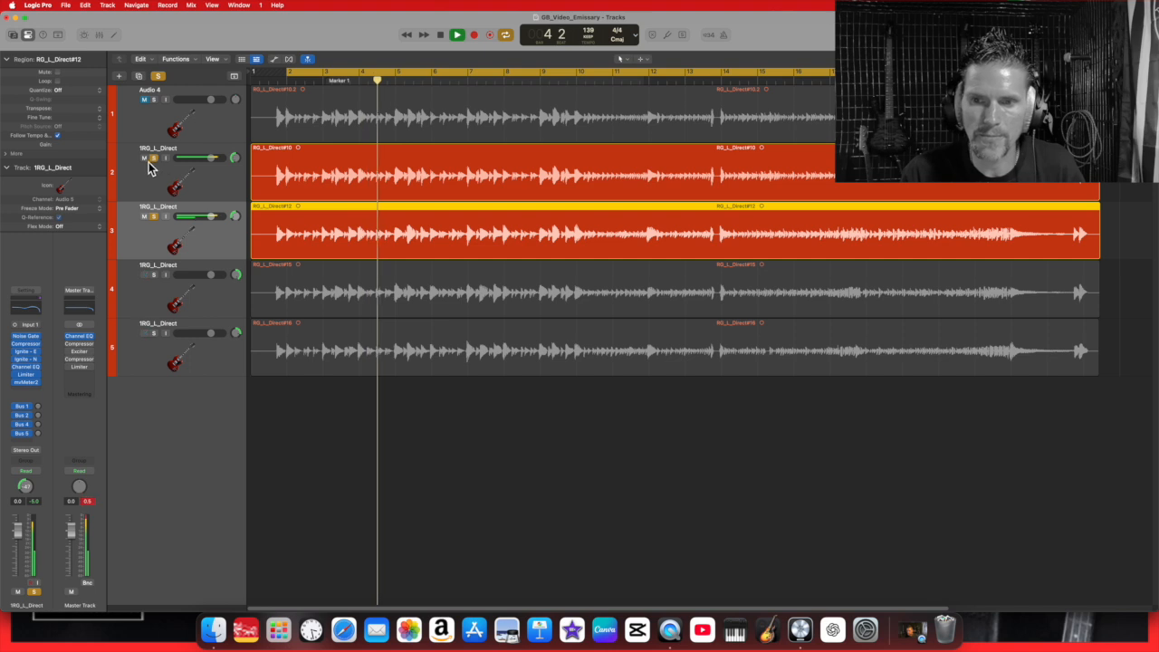
pyautogui.click(155, 159)
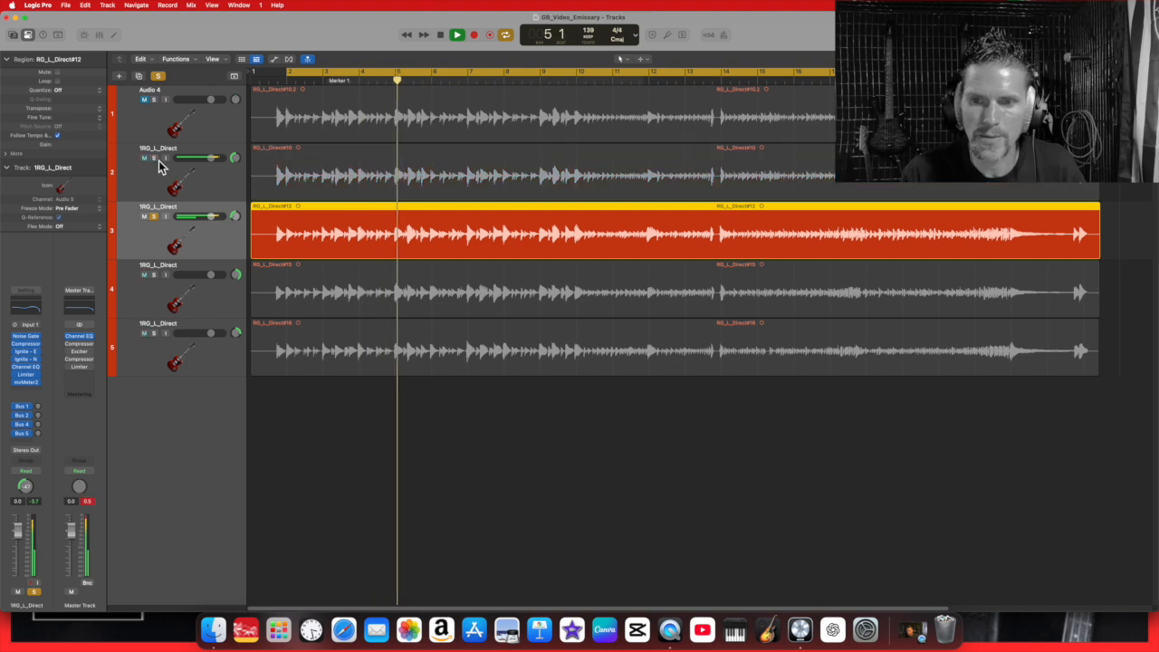
pyautogui.click(154, 276)
pyautogui.click(155, 217)
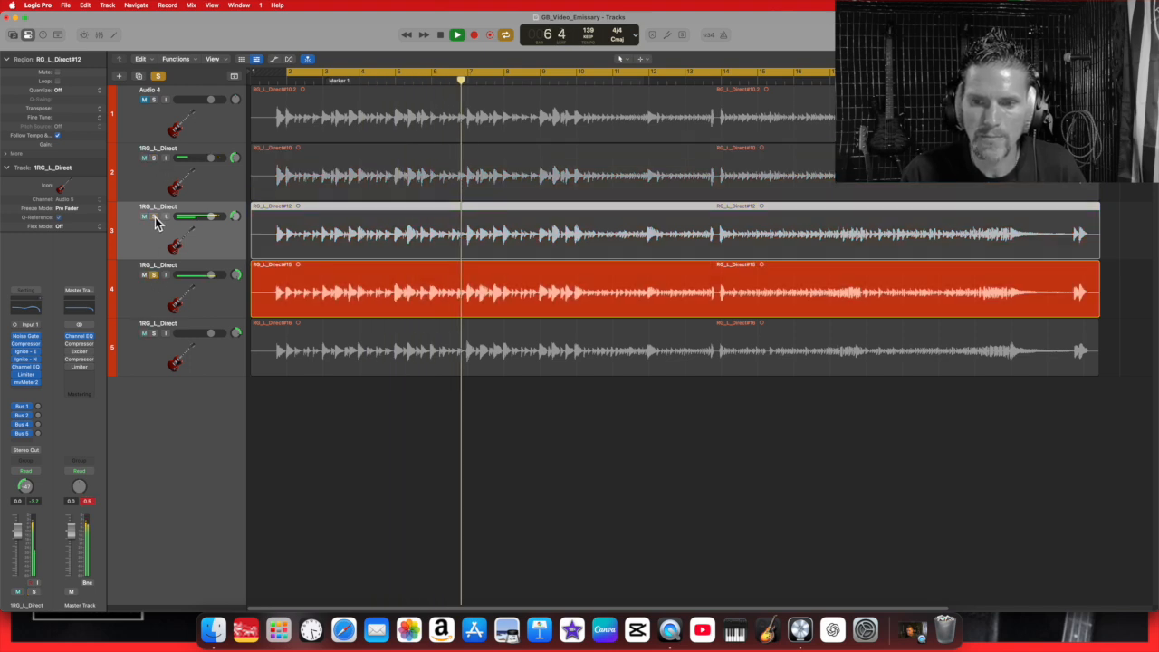
pyautogui.click(155, 333)
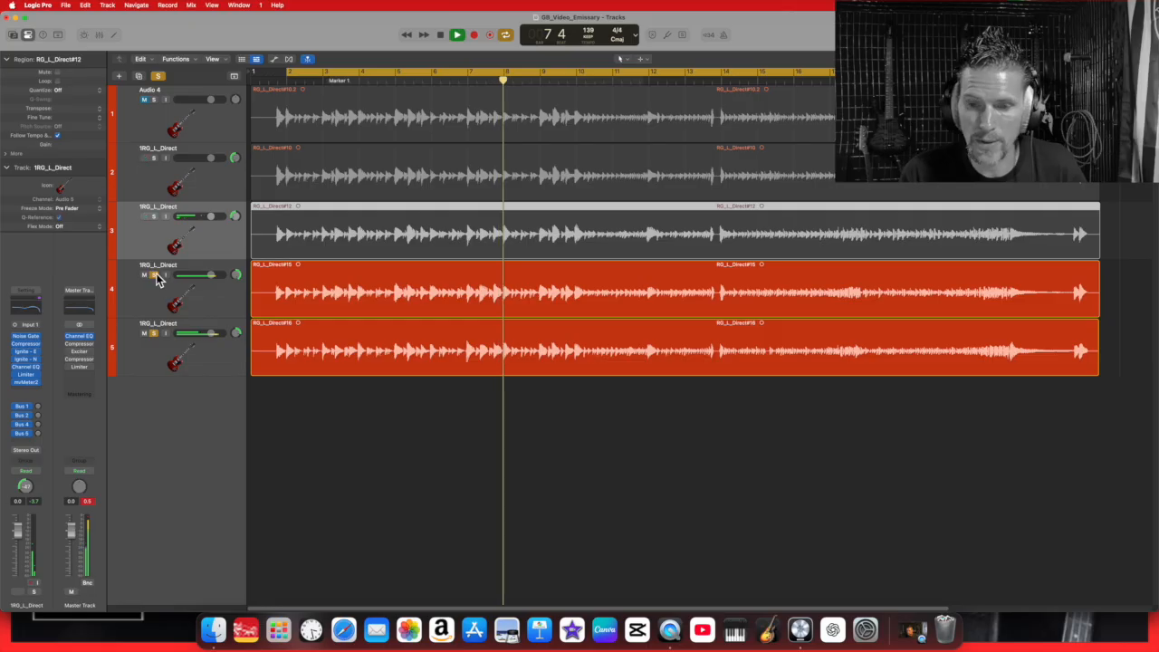
pyautogui.click(154, 275)
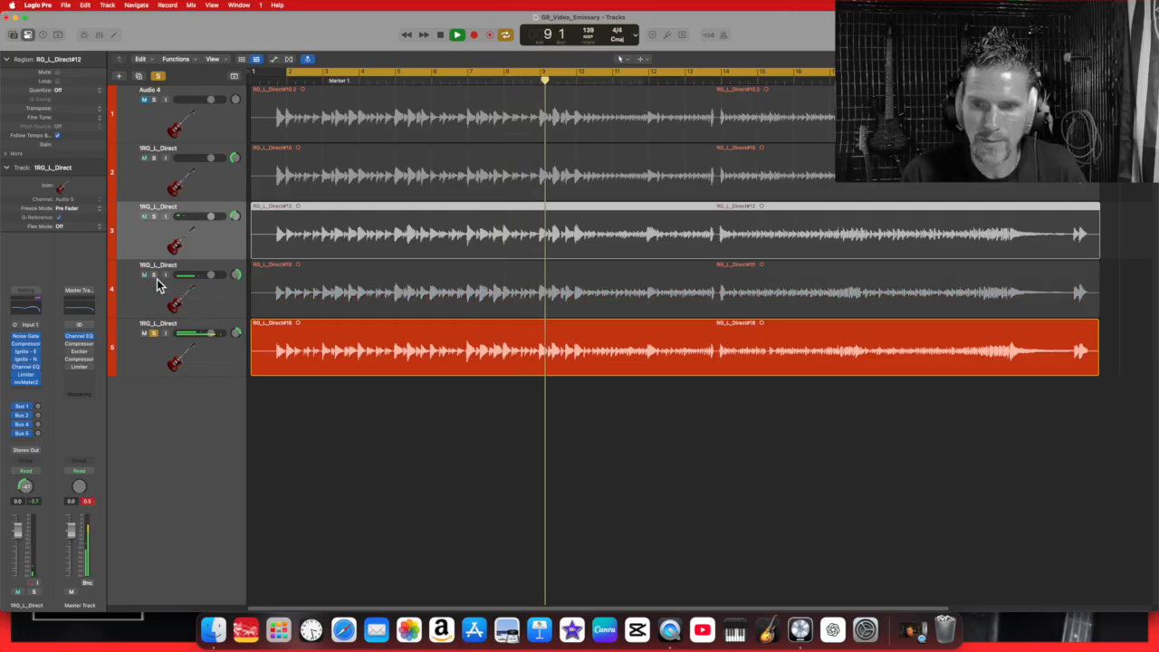
# Step: Add tracks 4, 3 and 2 back to the solo one by one to hear the layers build up, and stop playback
pyautogui.click(154, 275)
pyautogui.click(155, 217)
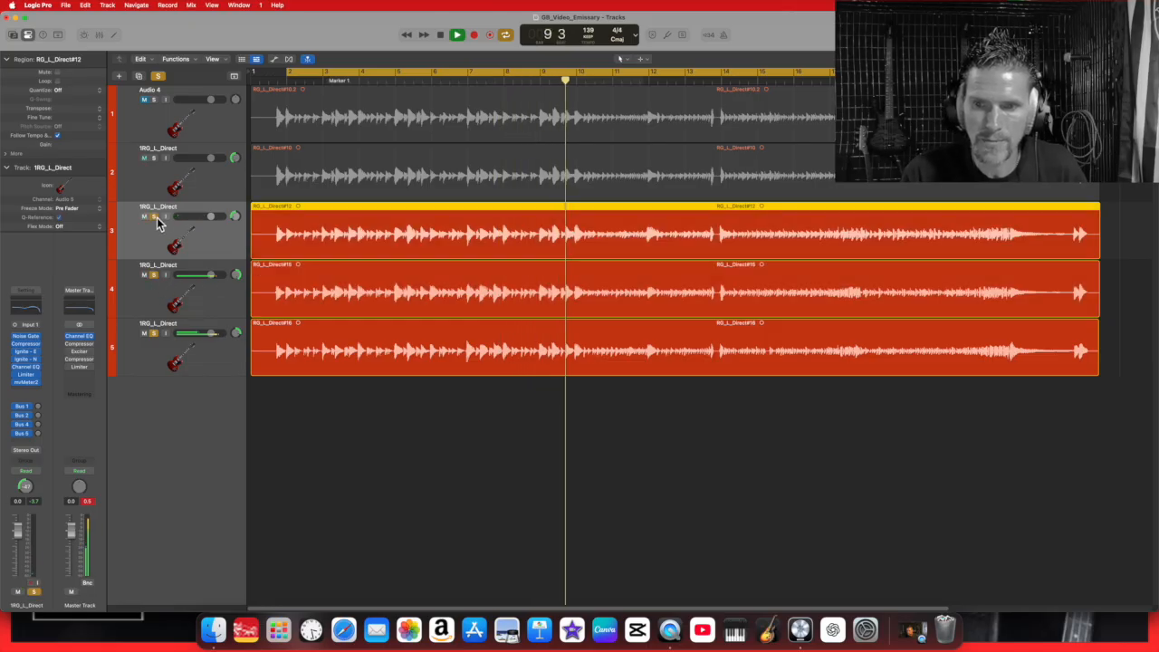
pyautogui.click(154, 158)
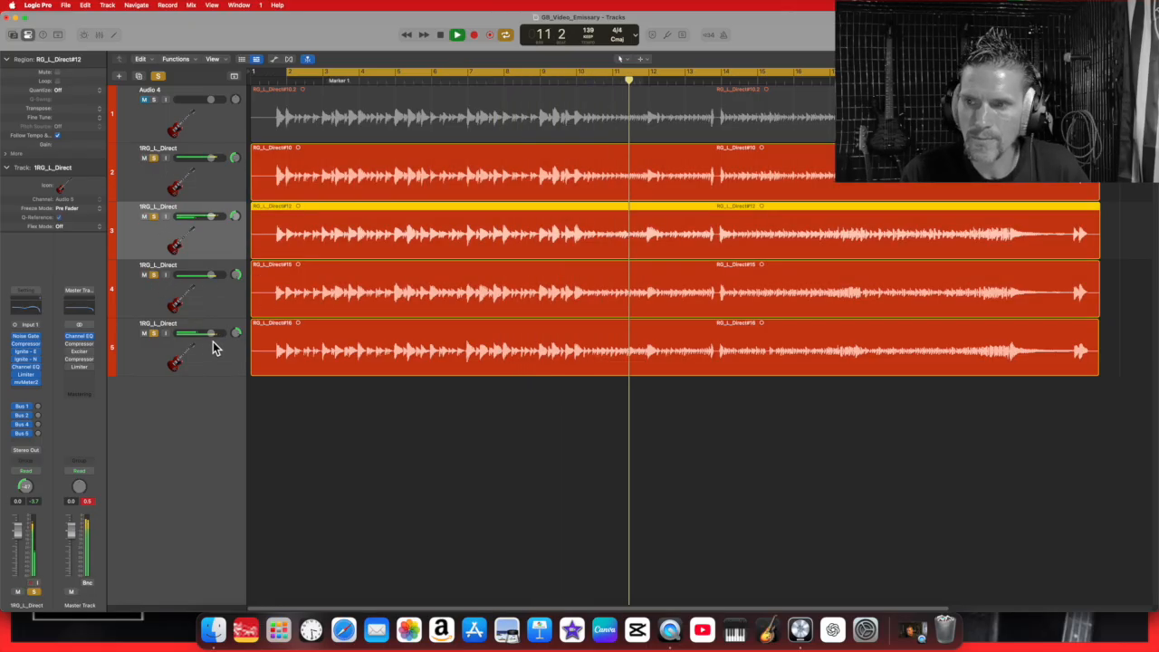
pyautogui.click(441, 38)
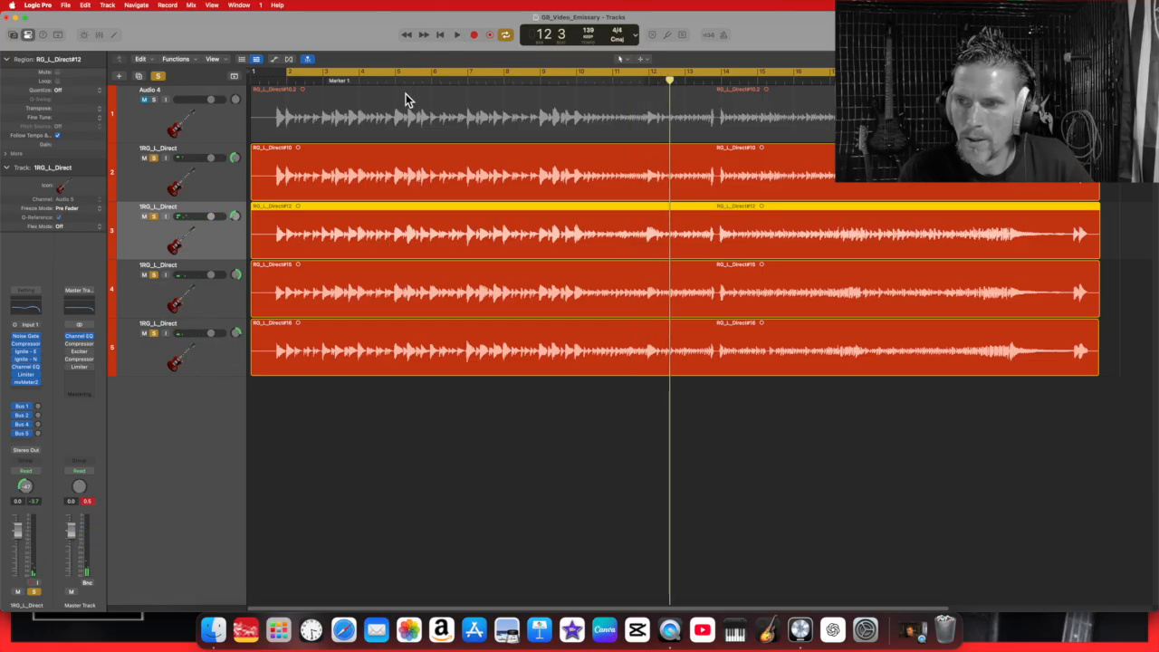
# Step: Briefly replay the four 1RG_L_Direct tracks together from bar 2, stop playback, and take all four out of solo
pyautogui.click(457, 35)
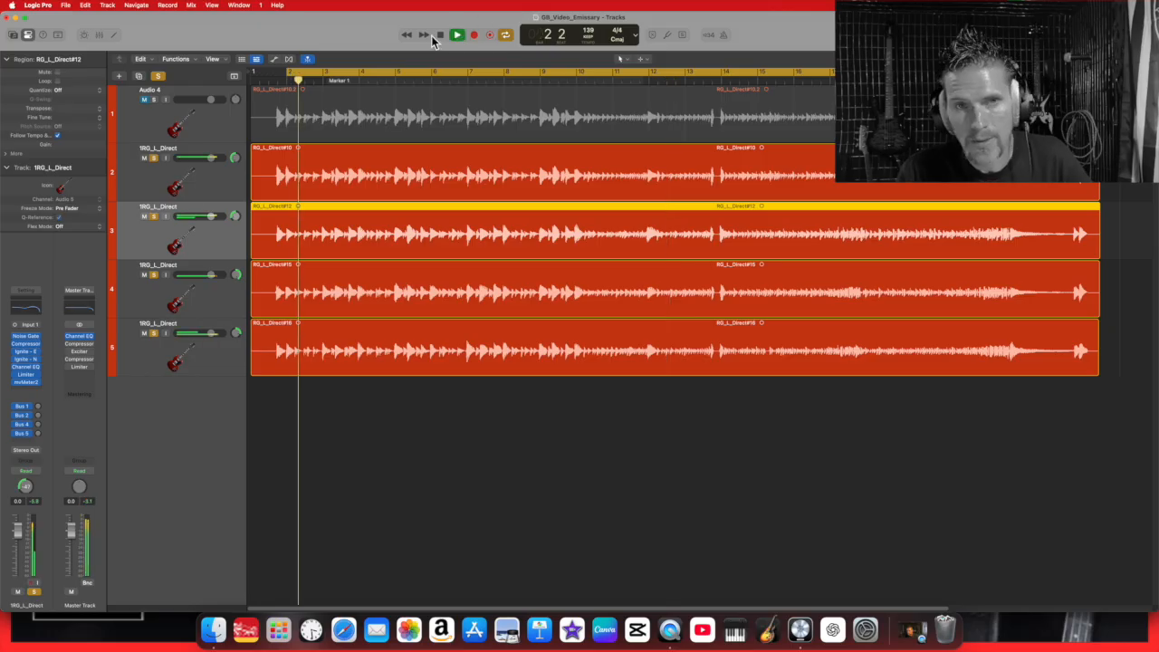
pyautogui.click(442, 36)
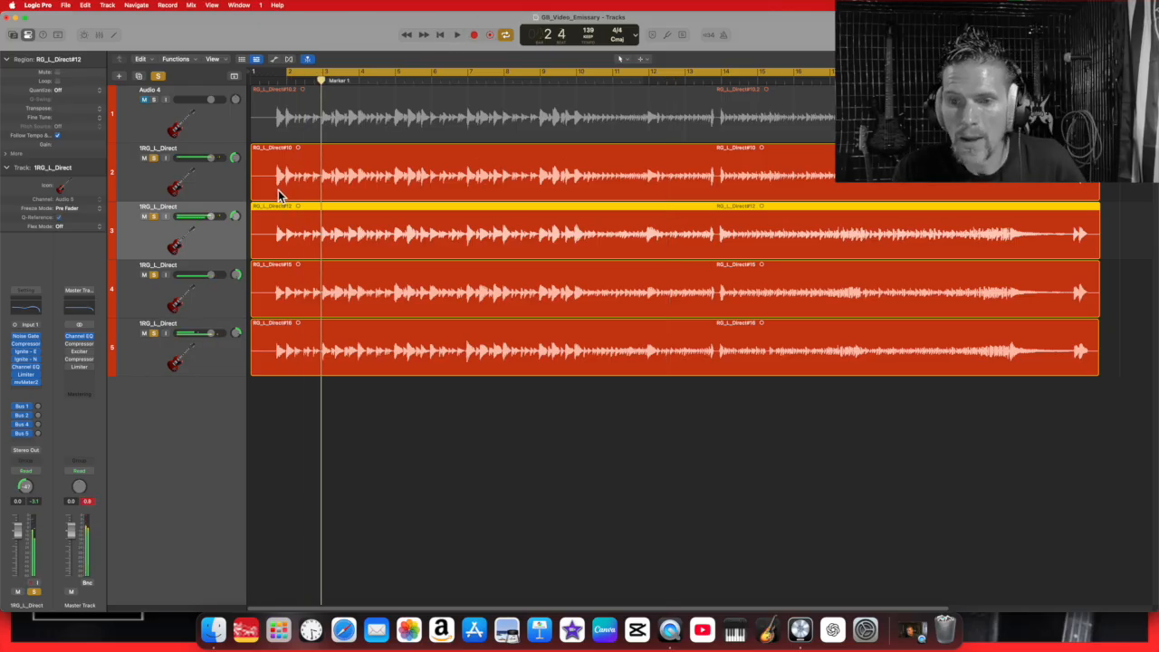
pyautogui.click(154, 158)
pyautogui.click(154, 217)
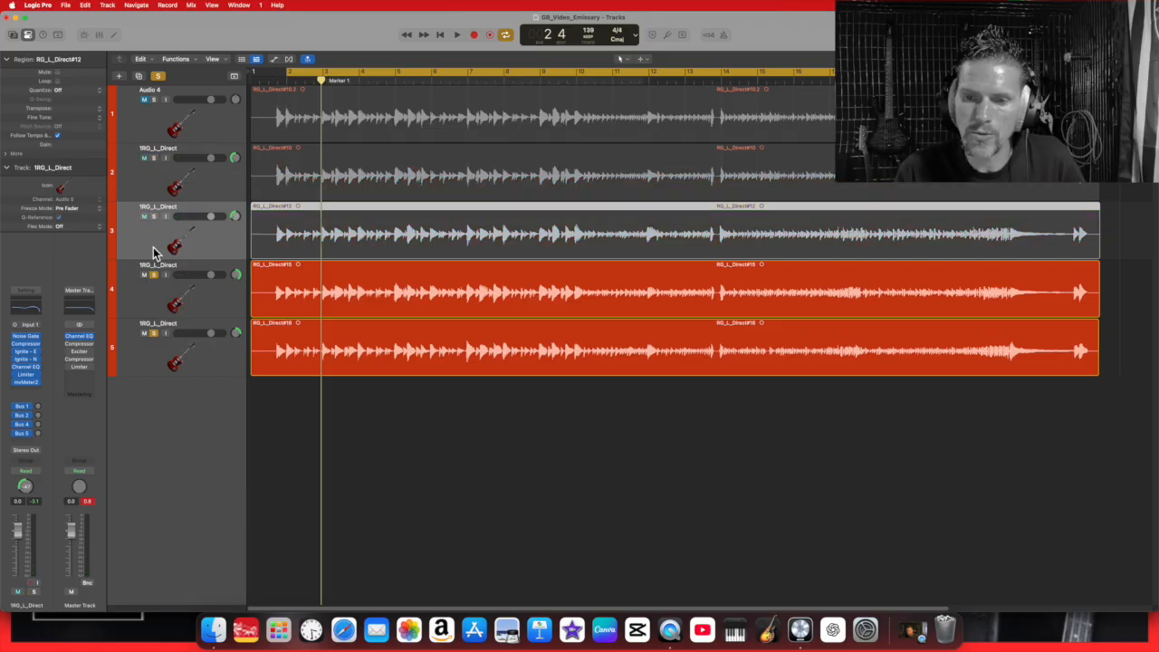
pyautogui.click(155, 275)
pyautogui.click(154, 334)
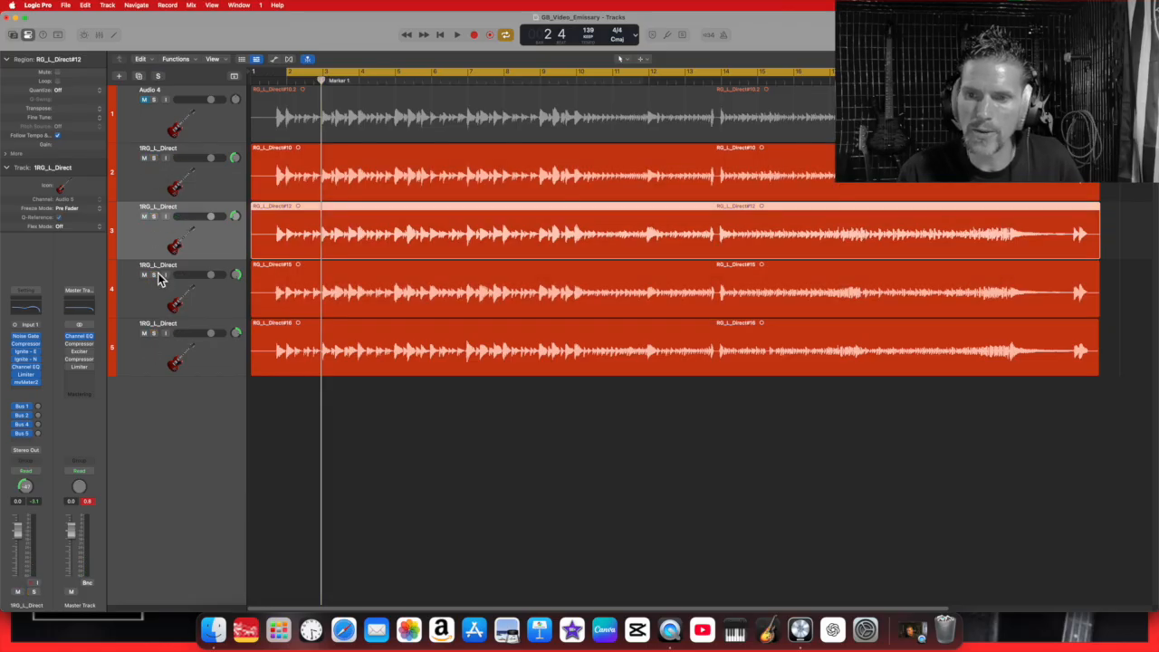
# Step: Unmute Audio 4, mute the four 1RG_L_Direct tracks, and play Audio 4 on its own from bar 2 before stopping
pyautogui.click(143, 129)
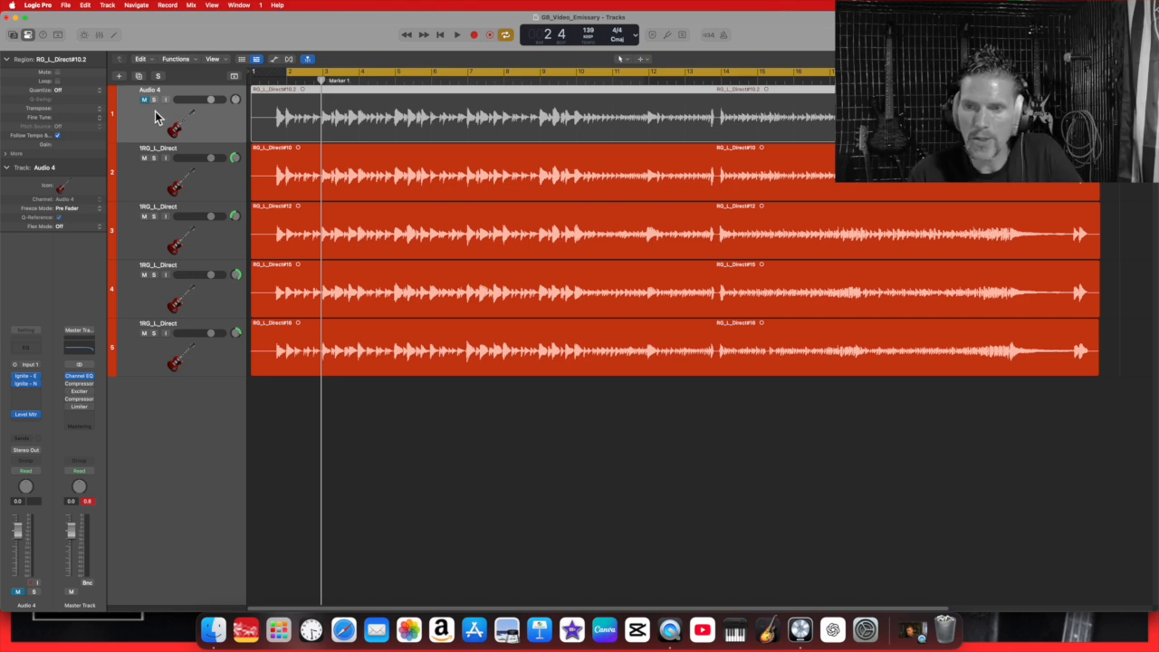
pyautogui.click(147, 101)
pyautogui.moveTo(145, 161); pyautogui.dragTo(143, 335)
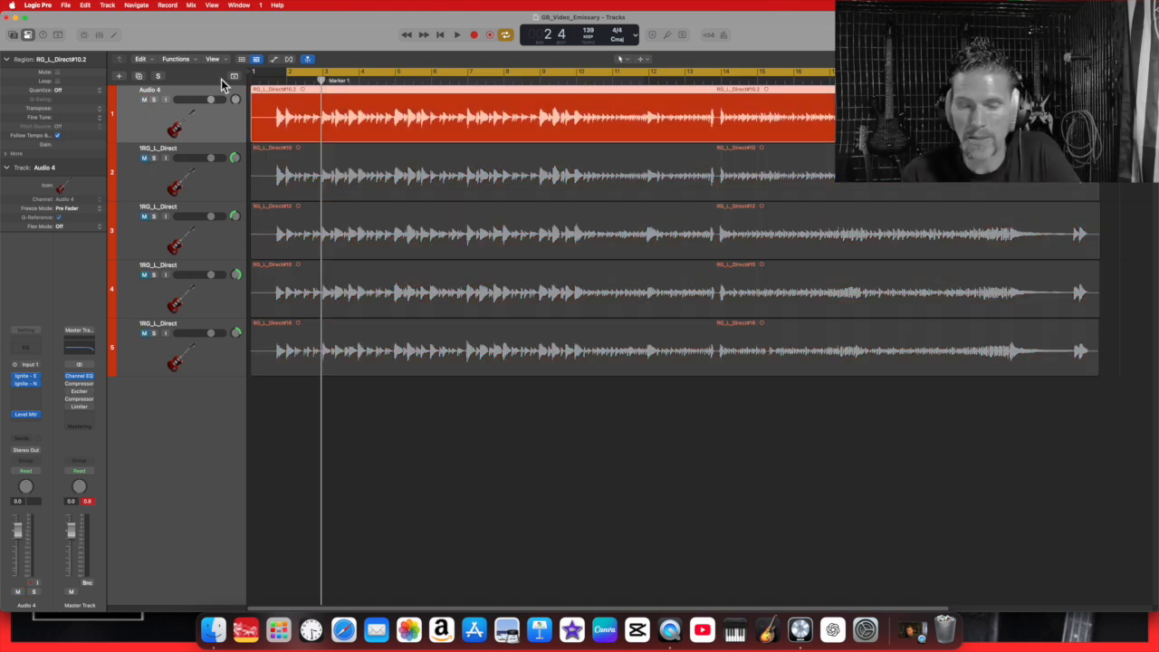
pyautogui.click(457, 40)
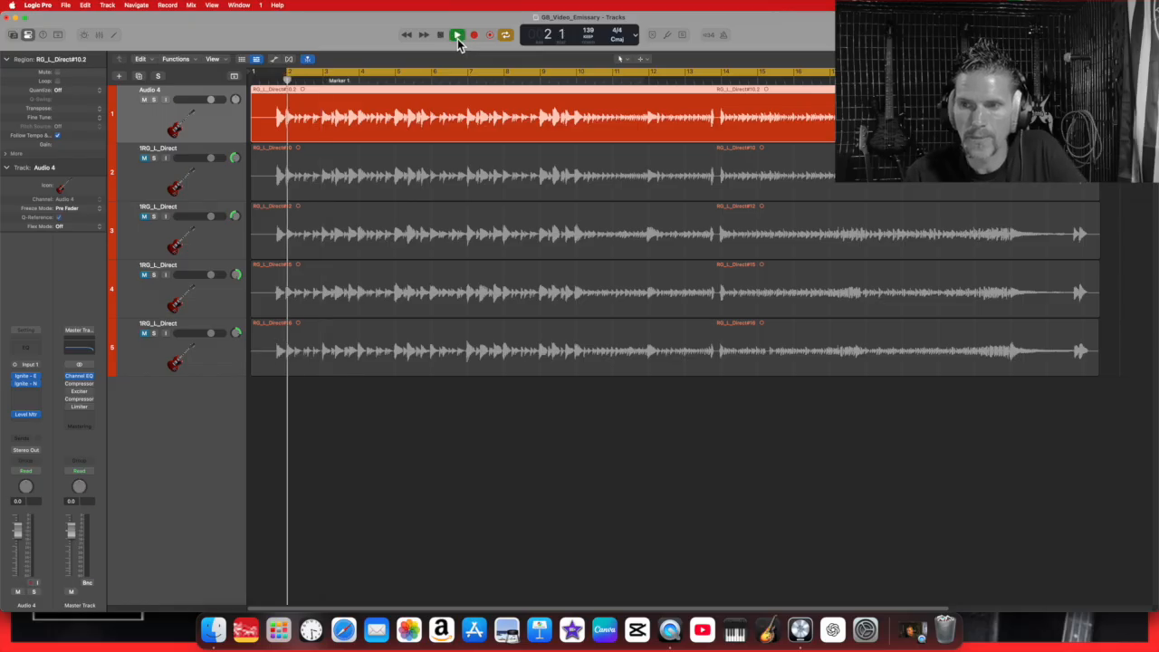
pyautogui.click(443, 38)
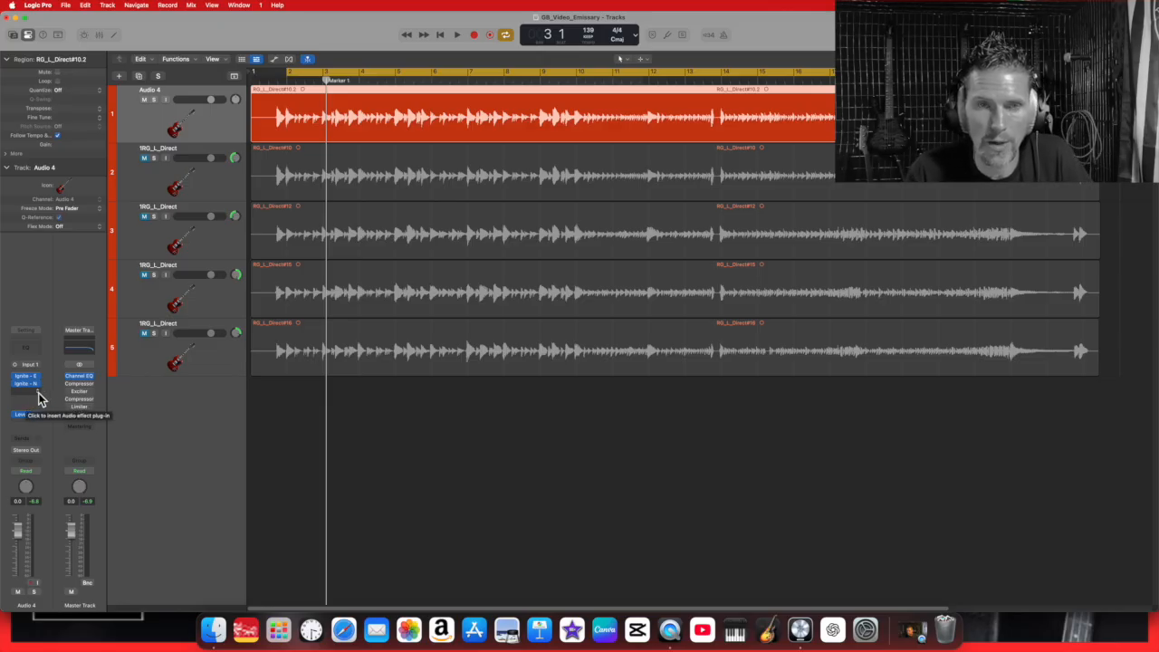
# Step: Insert a Channel EQ on the Audio 4 channel directly after the NadIR plug-in
pyautogui.click(40, 398)
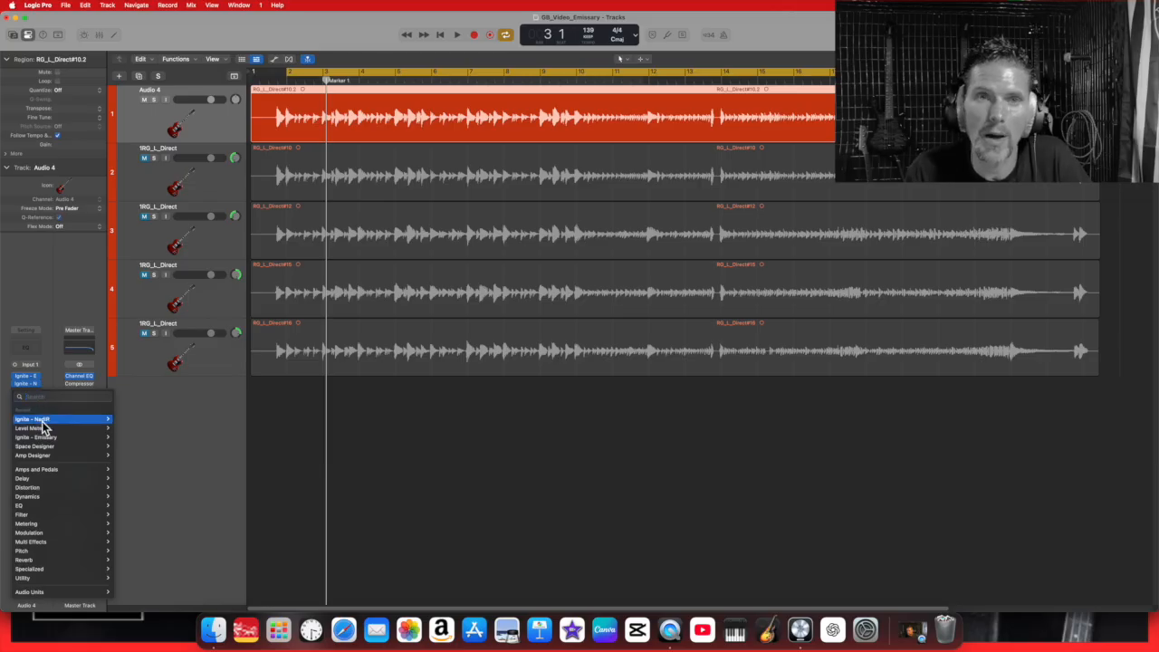
pyautogui.moveTo(50, 431)
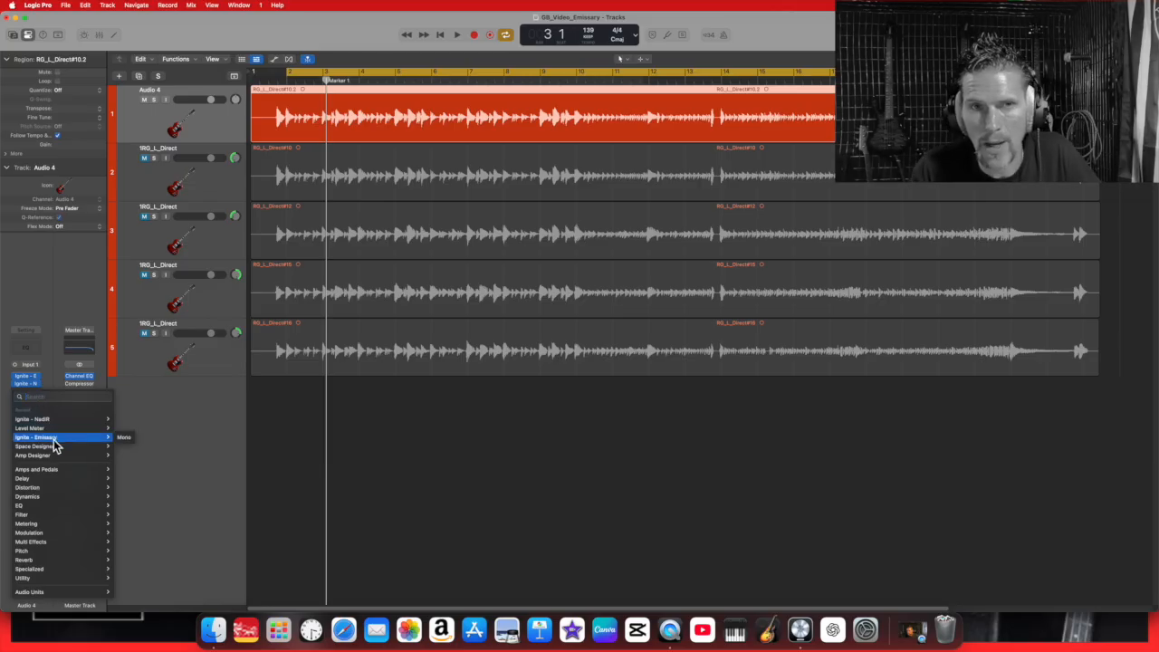
pyautogui.moveTo(97, 421)
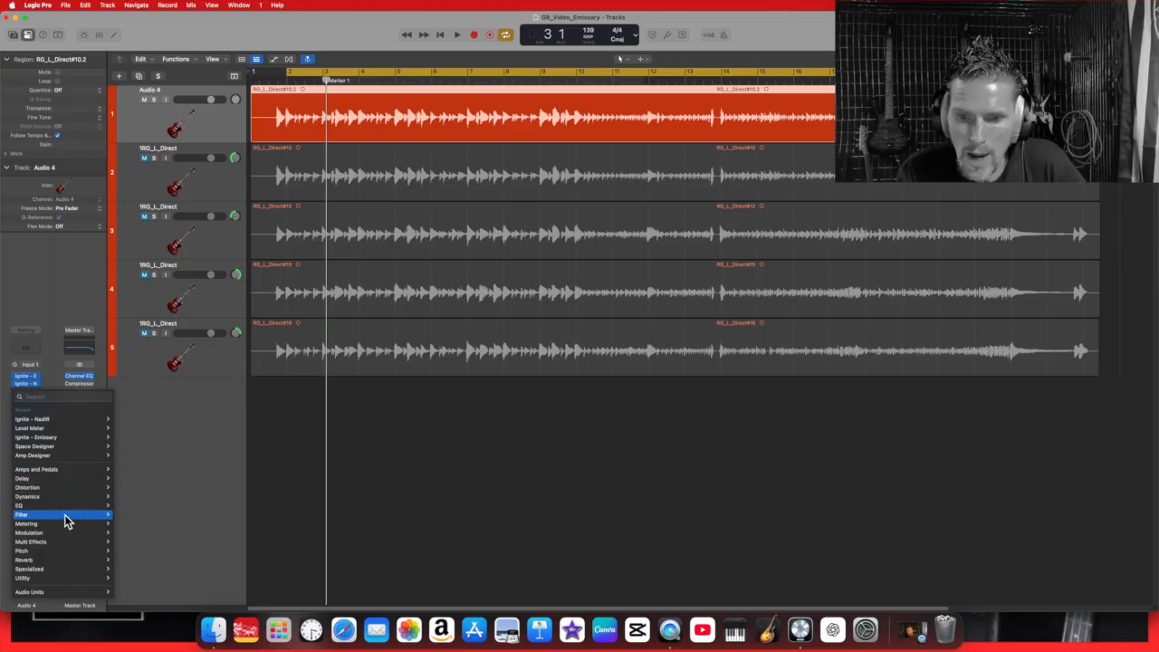
pyautogui.moveTo(64, 514)
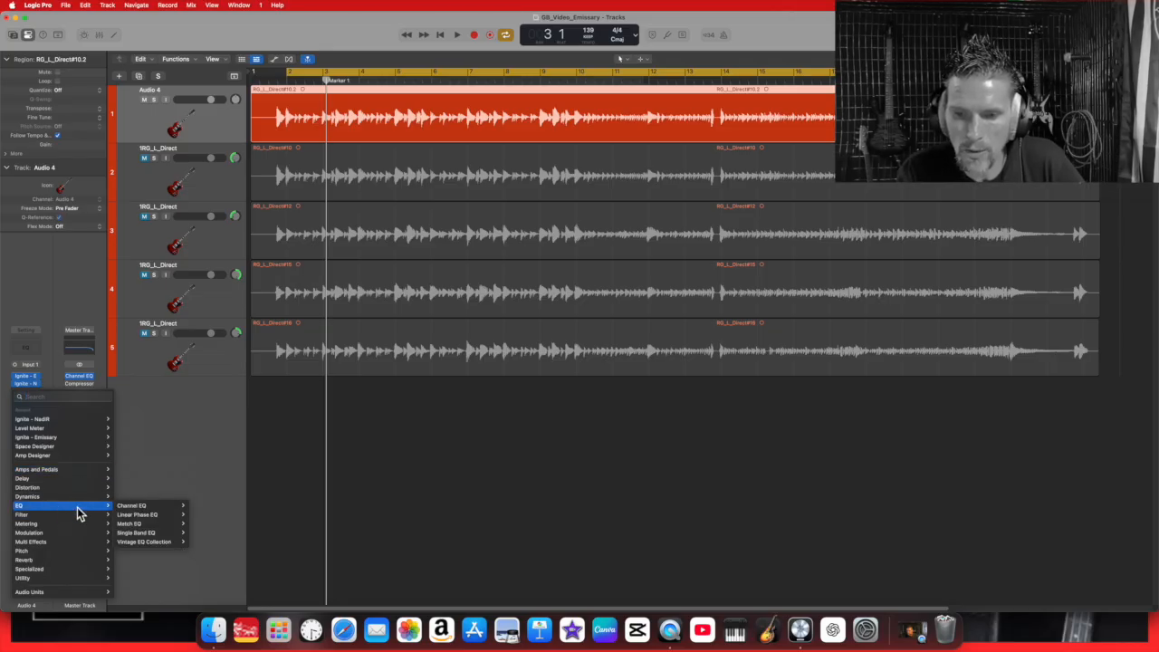
pyautogui.click(139, 516)
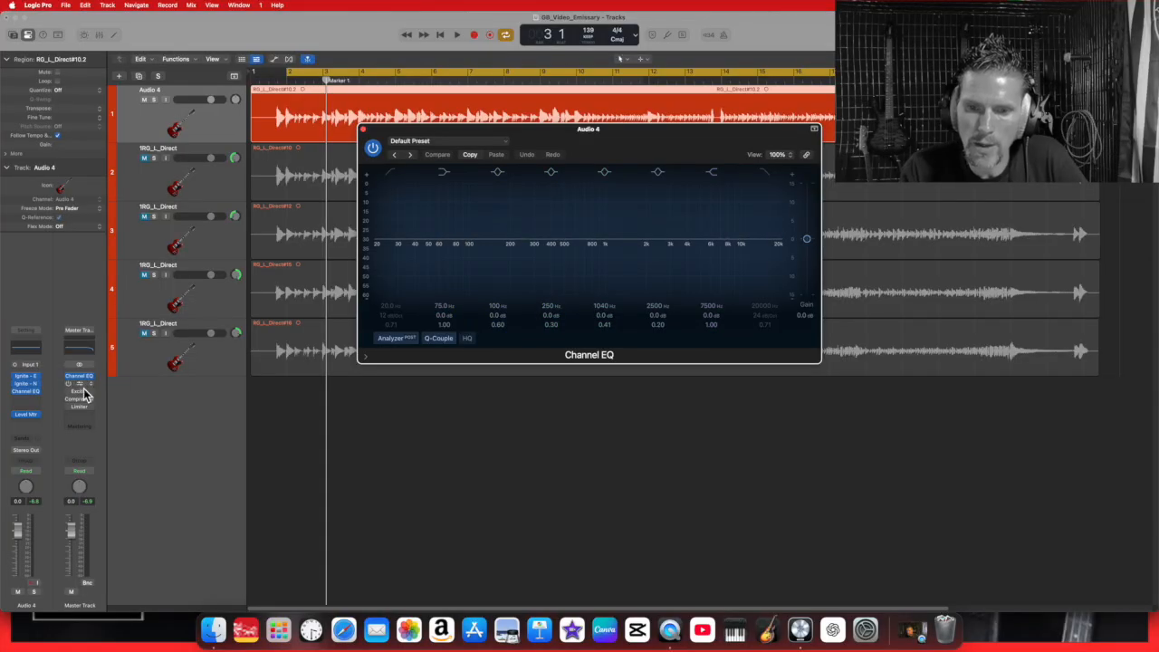
# Step: Play Audio 4 through the Channel EQ at its Default Preset to watch the analyzer, and stop playback
pyautogui.click(15, 391)
pyautogui.click(458, 36)
pyautogui.click(373, 149)
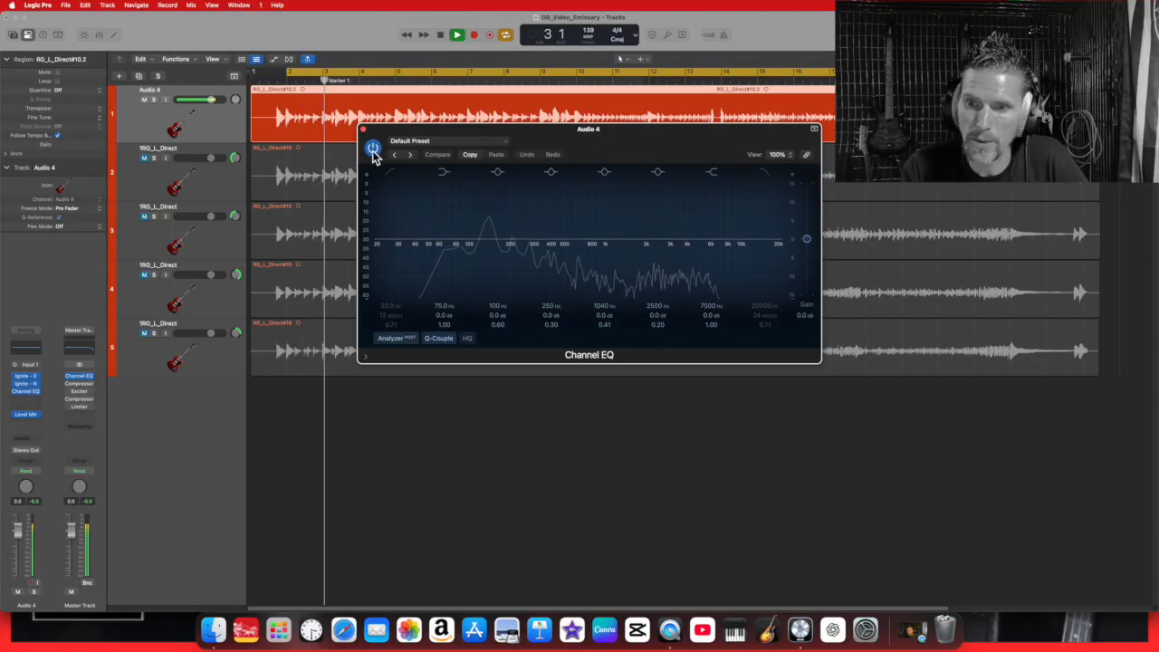
pyautogui.click(444, 38)
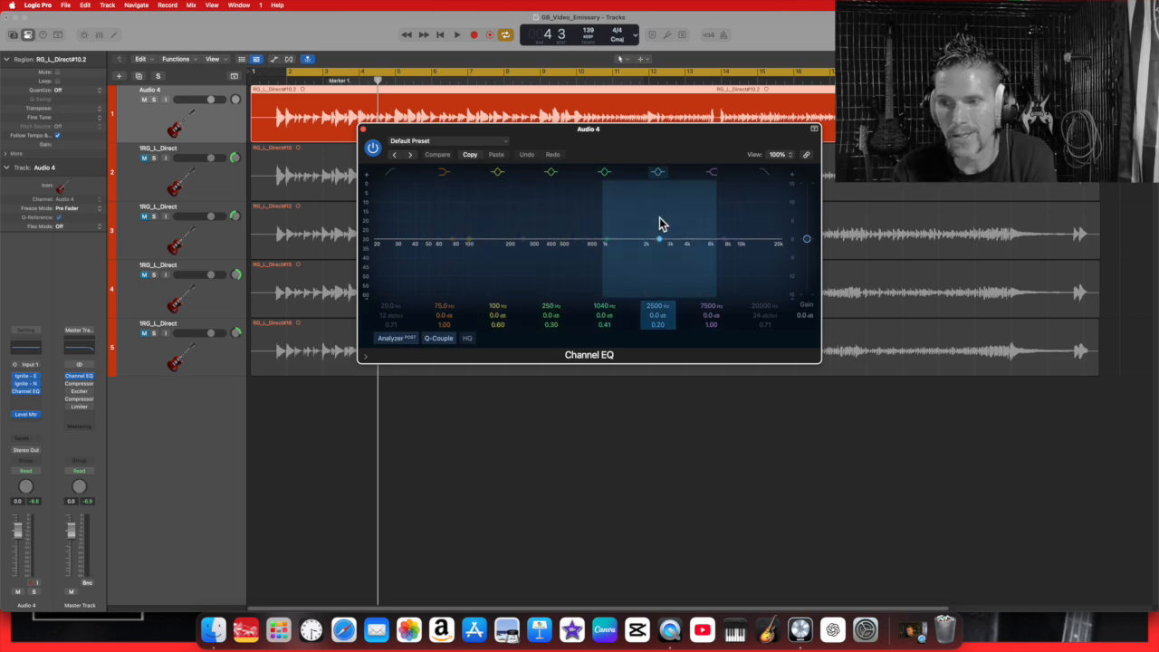
# Step: Play Audio 4 briefly and look through the Channel EQ's 03 Guitar presets, both during playback and after stopping
pyautogui.click(459, 36)
pyautogui.click(503, 143)
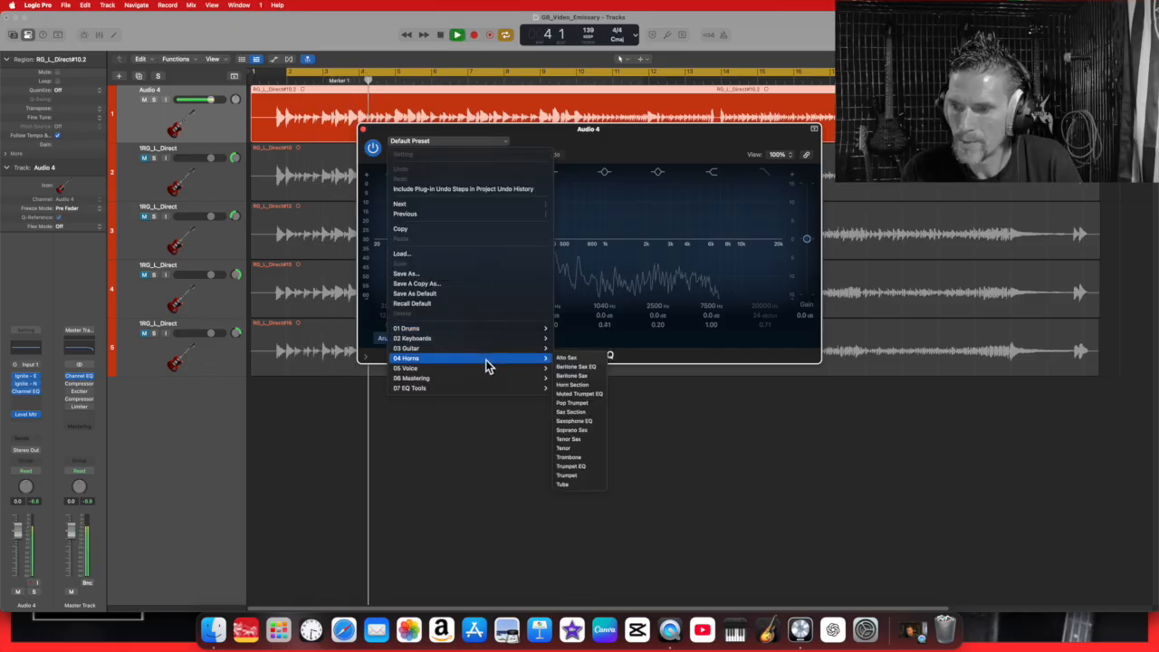
pyautogui.moveTo(502, 350)
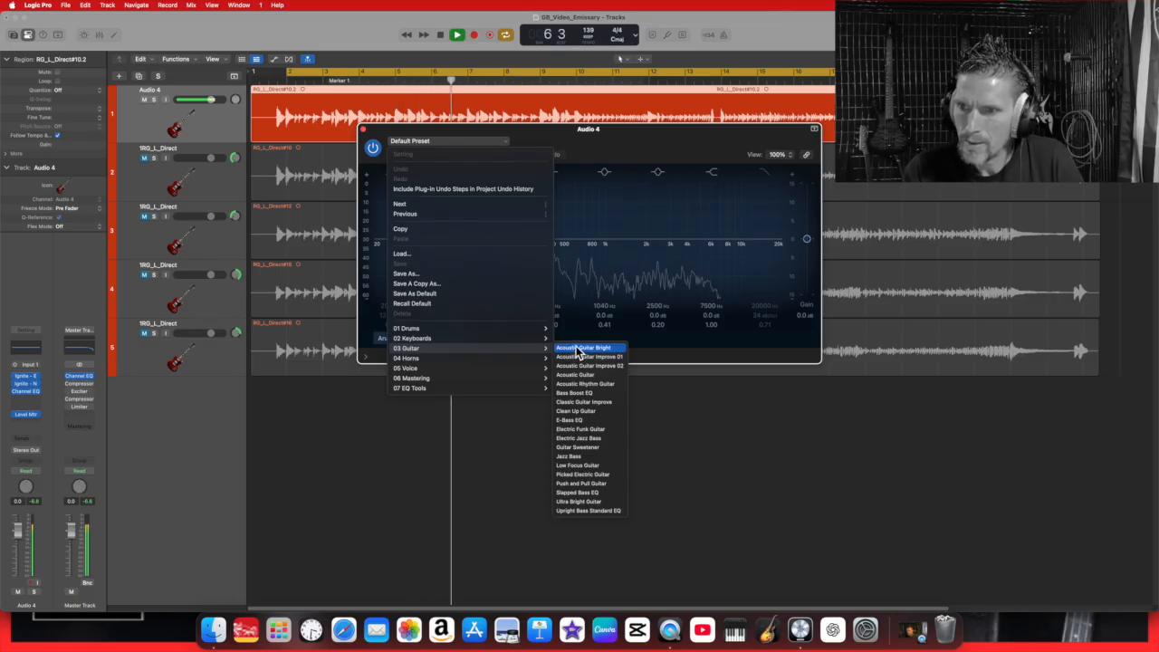
pyautogui.click(441, 36)
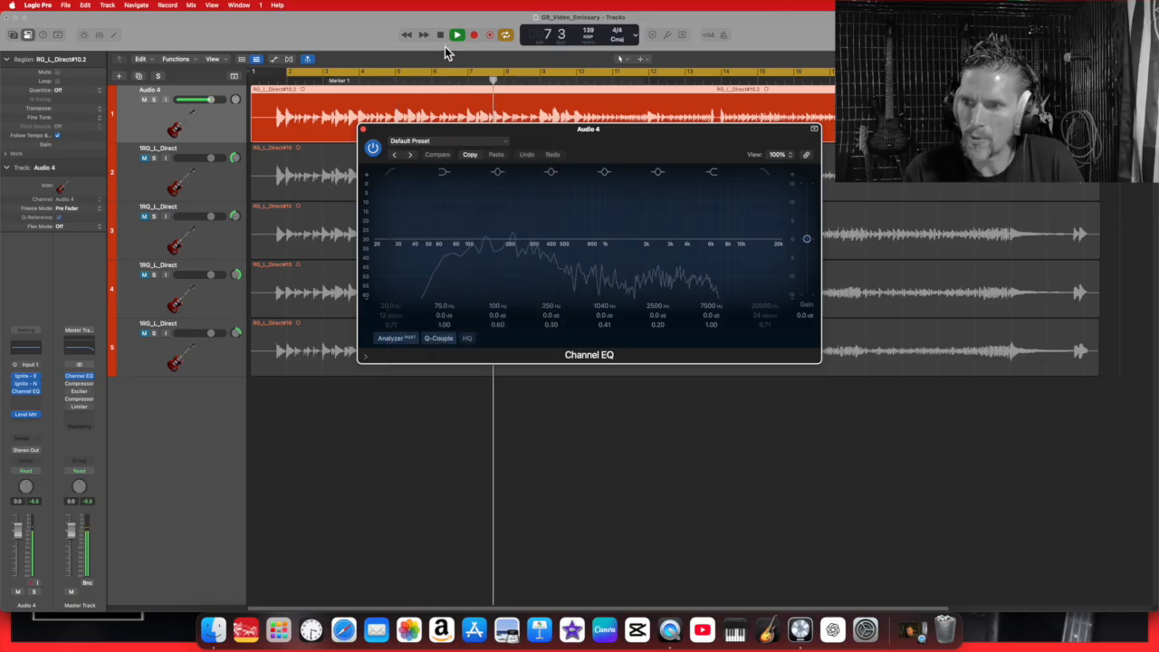
pyautogui.click(441, 36)
pyautogui.click(505, 142)
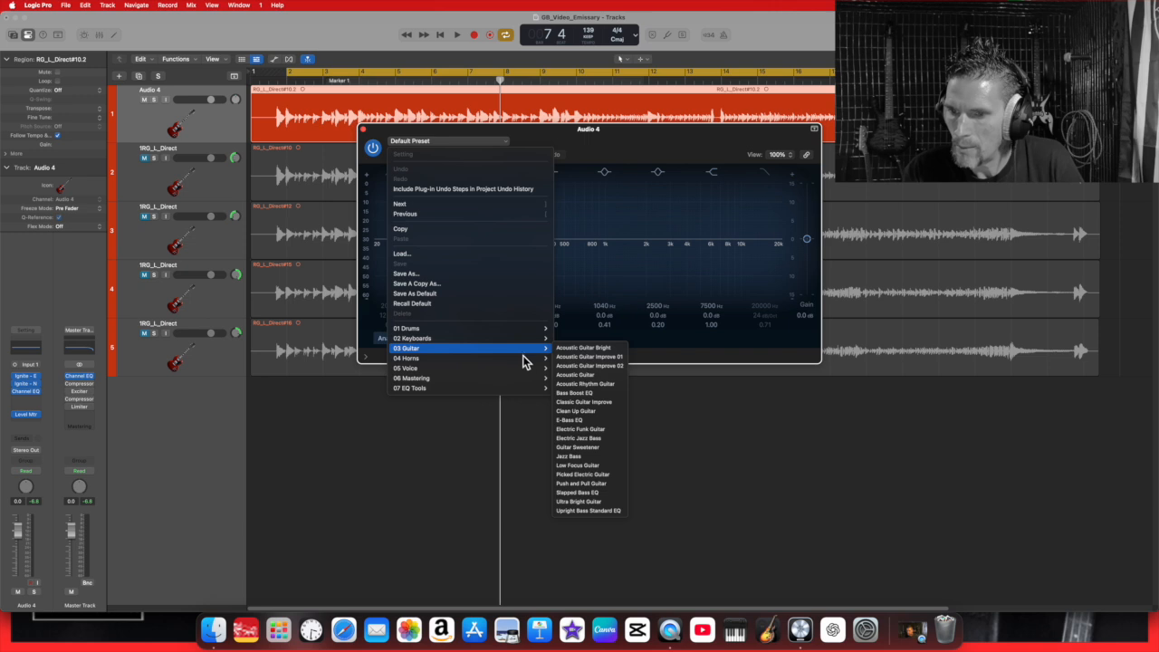
pyautogui.moveTo(512, 350)
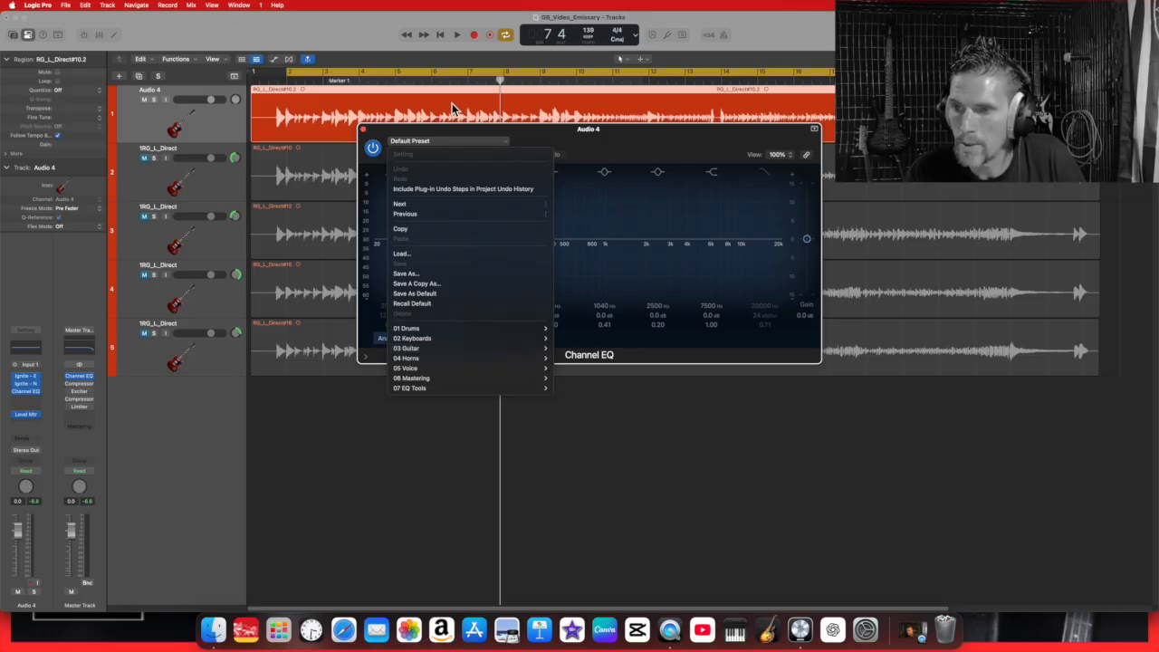
# Step: Restart Audio 4 from bar 2 and audition the Push and Pull Guitar preset in the Channel EQ
pyautogui.click(459, 38)
pyautogui.click(459, 38)
pyautogui.click(456, 34)
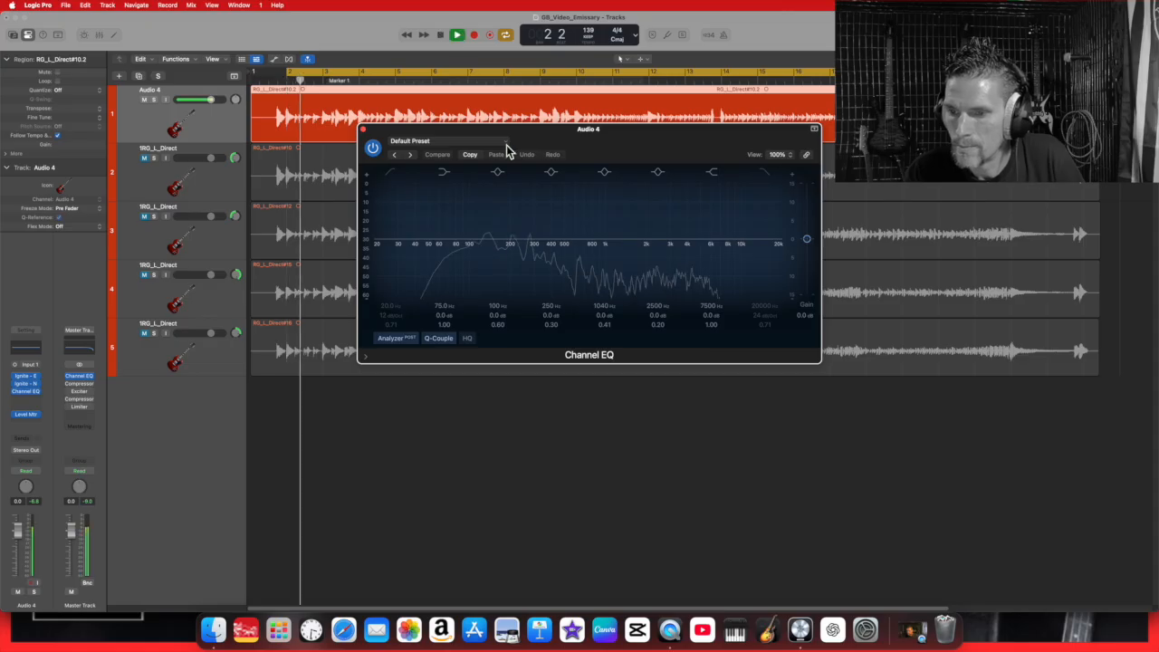
pyautogui.click(504, 143)
pyautogui.moveTo(490, 373)
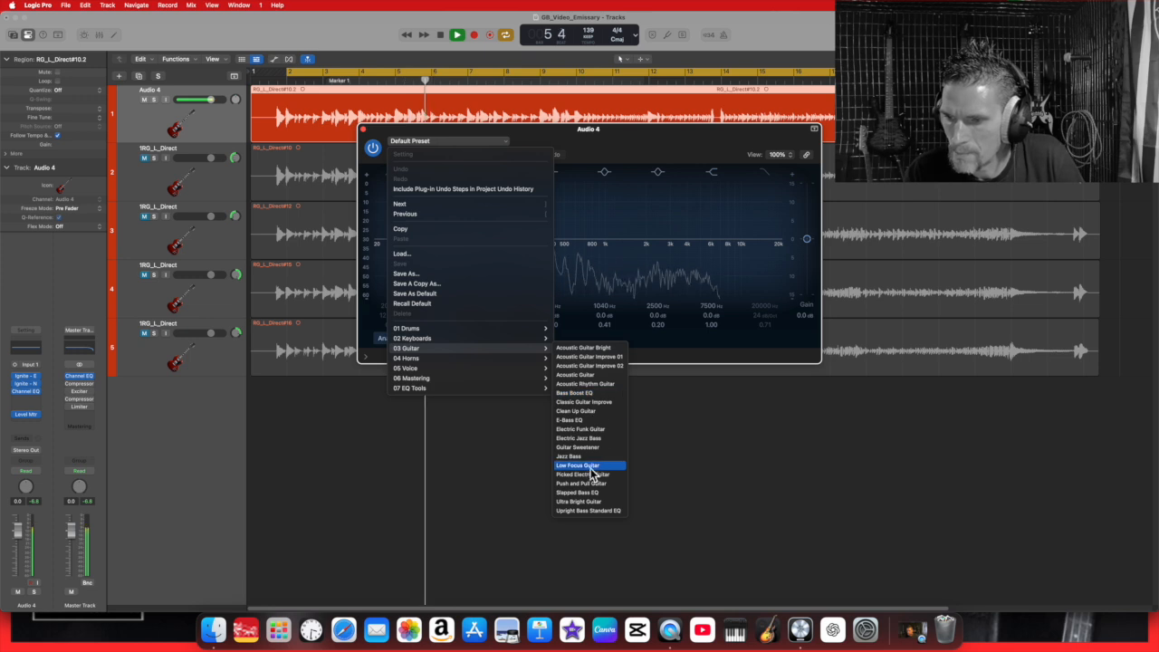
pyautogui.click(589, 484)
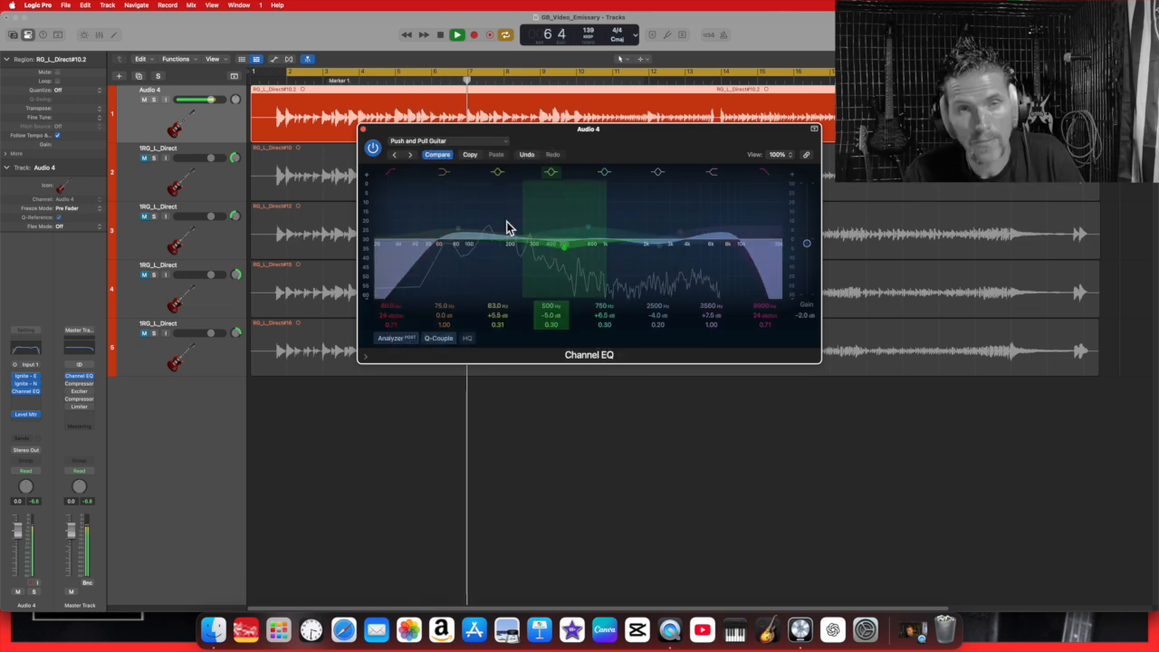
# Step: Audition the Picked Electric Guitar preset and the Guitar Sweetener preset in the Channel EQ during playback
pyautogui.click(504, 147)
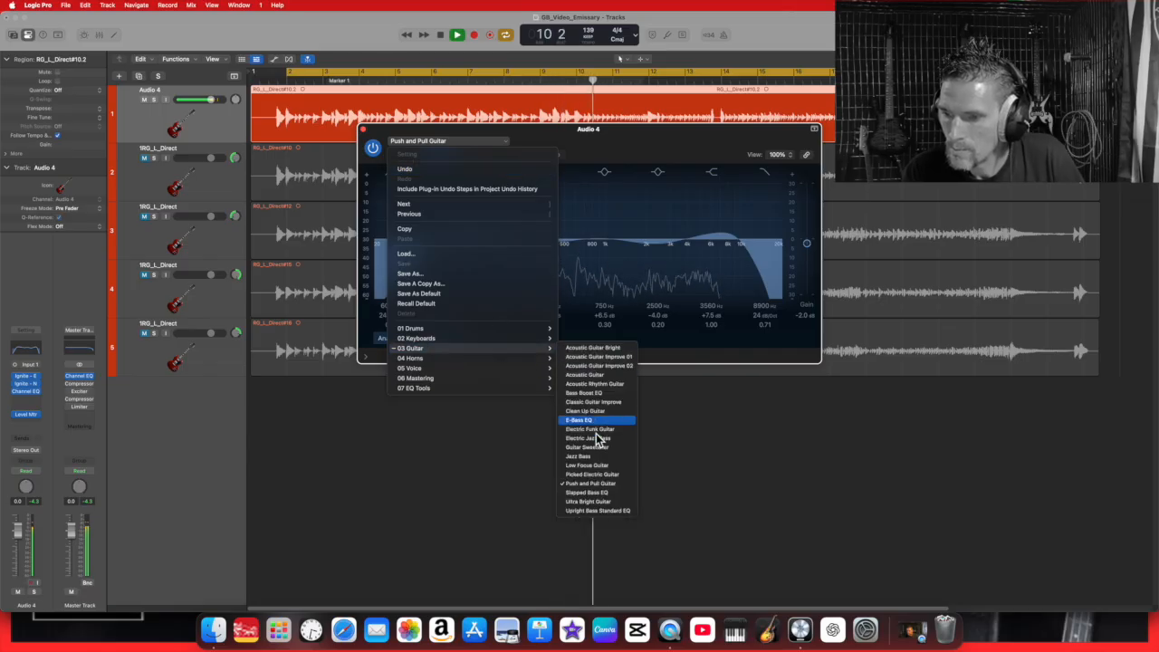
pyautogui.click(593, 475)
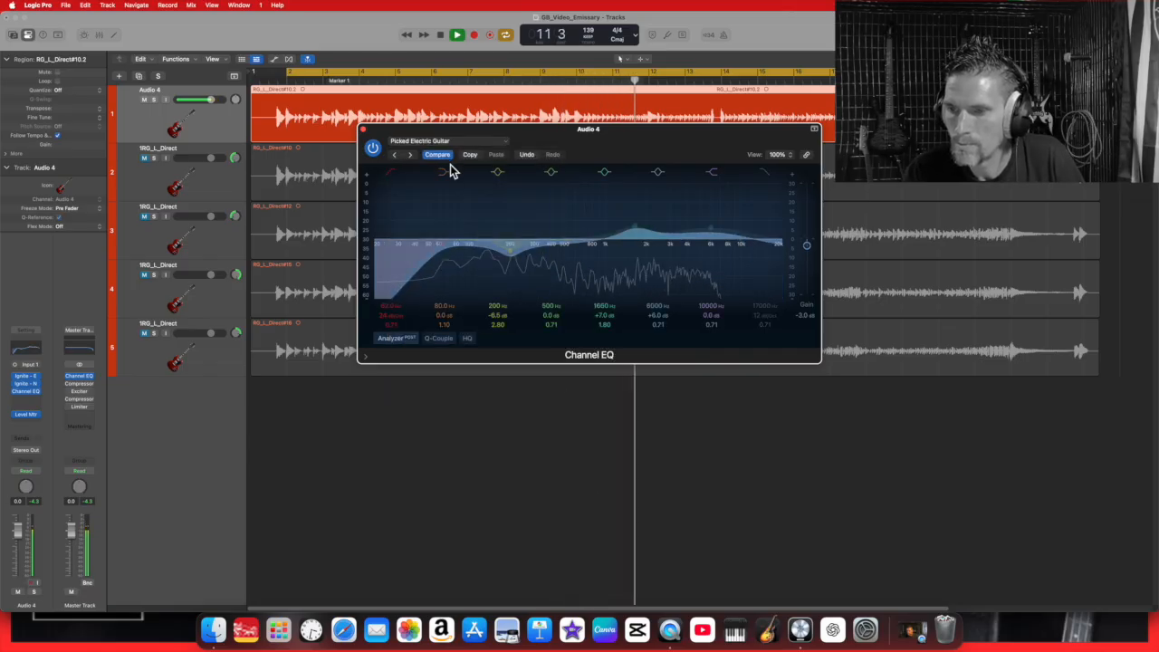
pyautogui.click(502, 146)
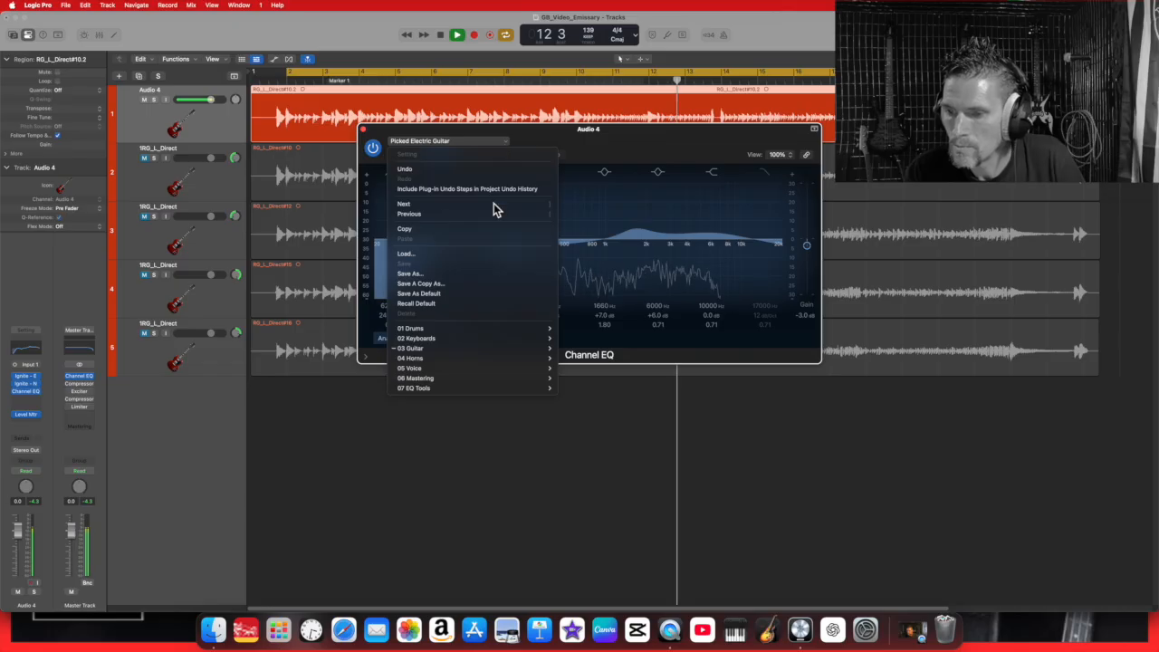
pyautogui.moveTo(496, 353)
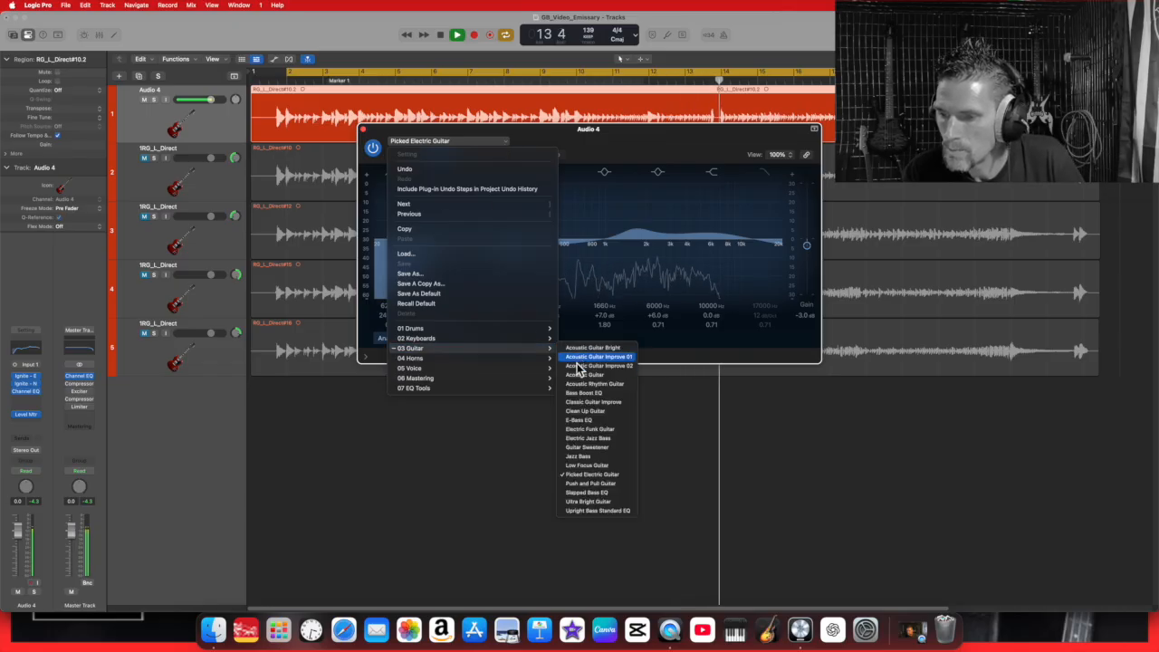
pyautogui.click(595, 447)
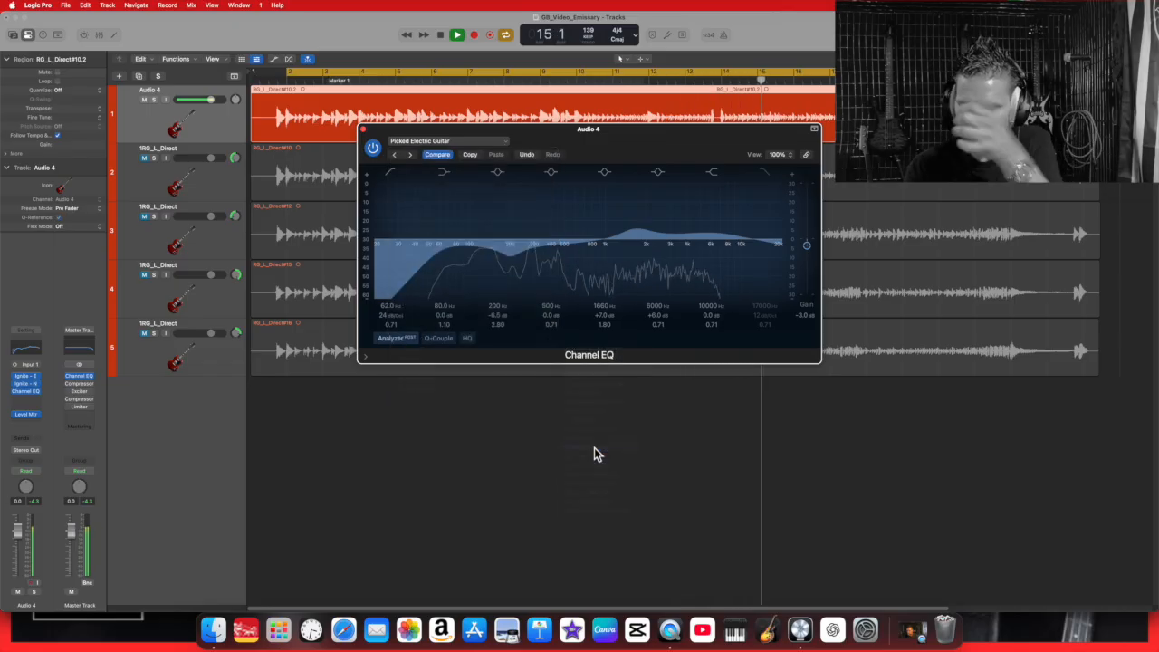
# Step: Load the Electric Funk Guitar preset in the Channel EQ and lower its overall gain to -2.2 dB
pyautogui.click(505, 145)
pyautogui.moveTo(521, 347)
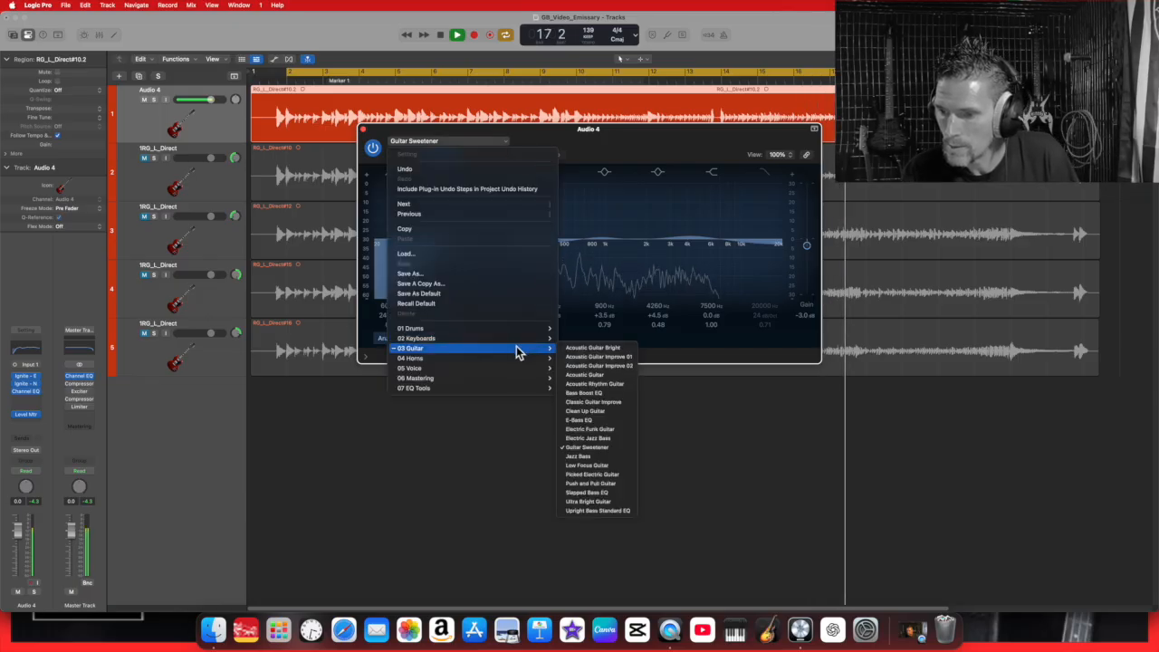
pyautogui.click(606, 429)
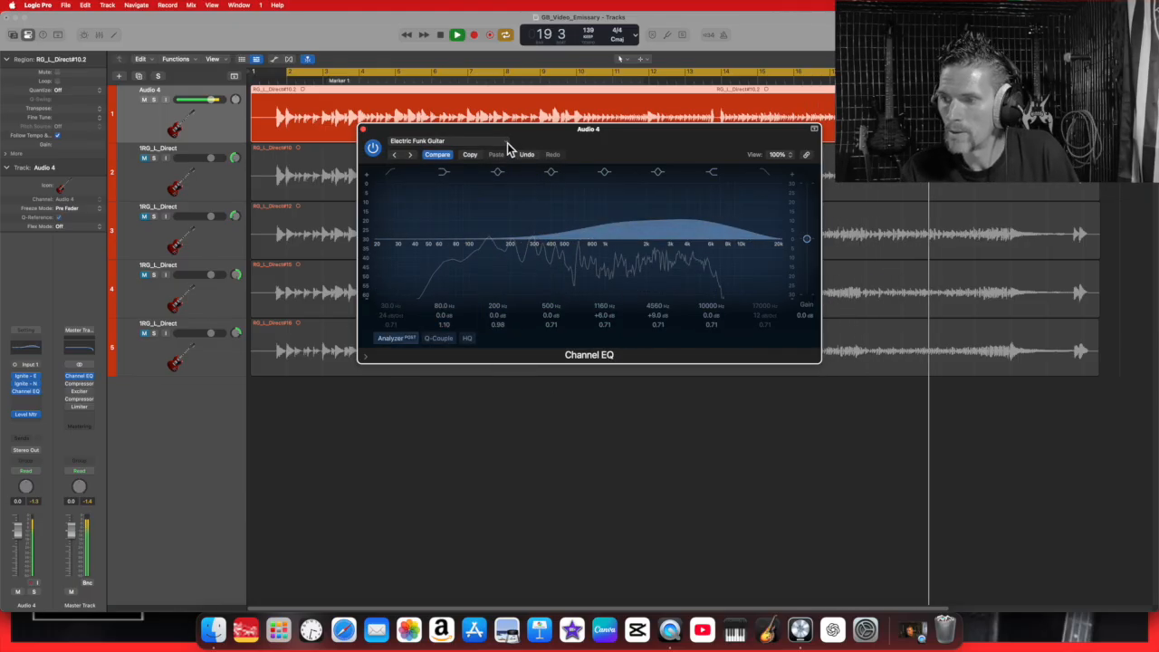
pyautogui.moveTo(810, 247); pyautogui.dragTo(809, 250)
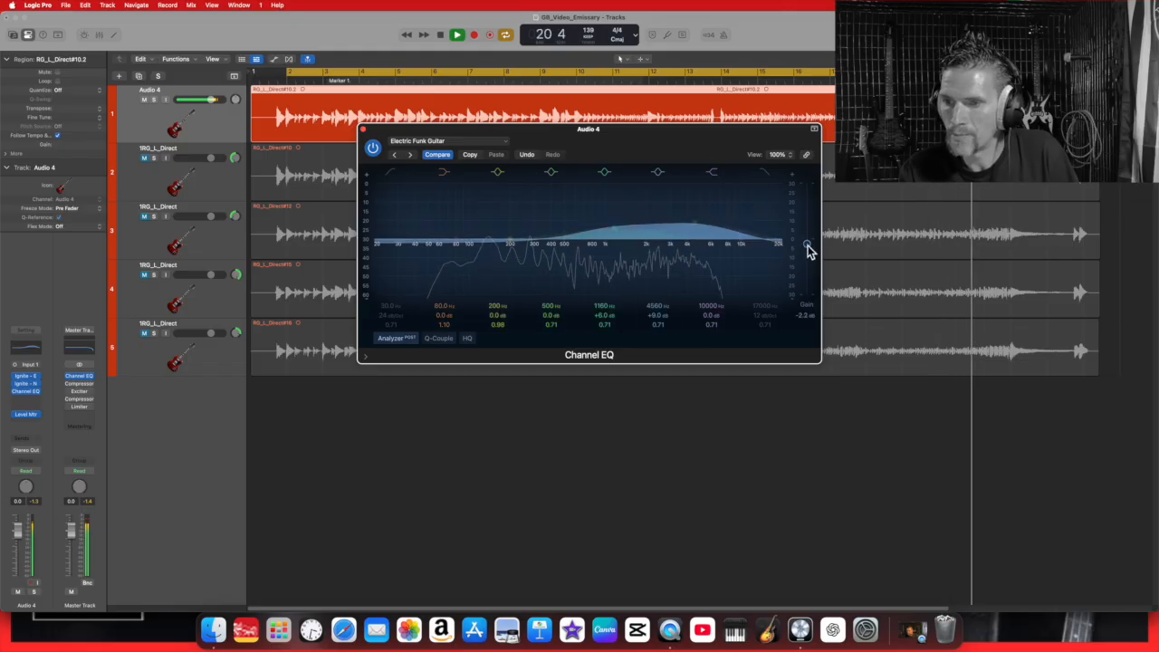
# Step: Audition the Clean Up Guitar preset in Audio 4's Channel EQ during playback
pyautogui.click(505, 142)
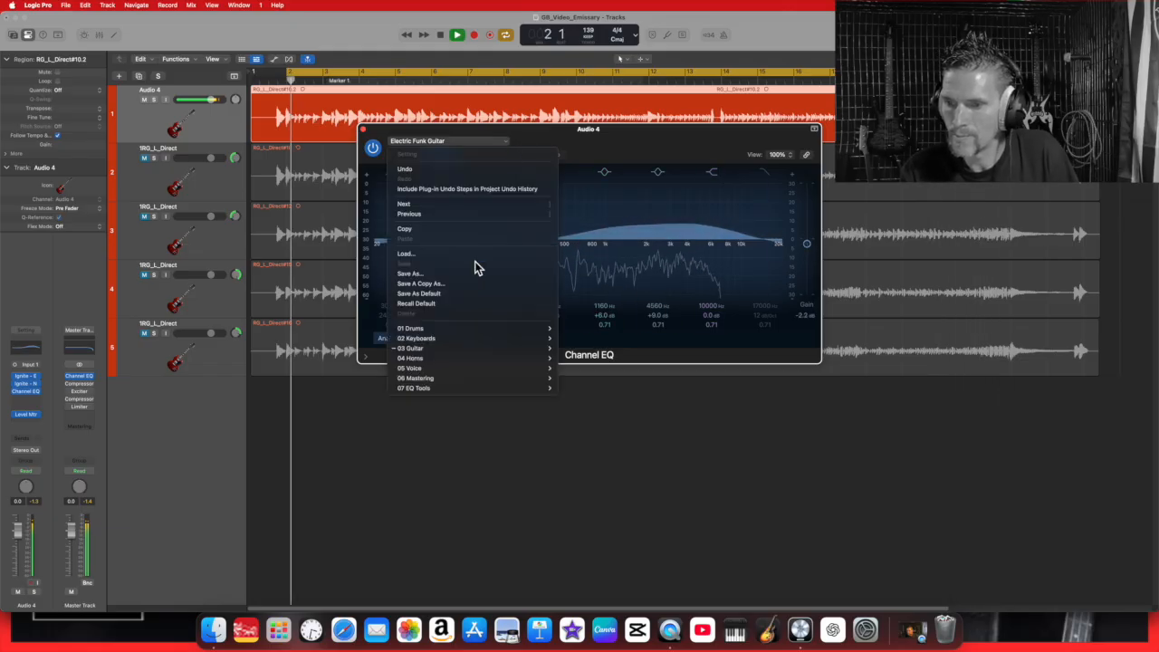
pyautogui.moveTo(473, 348)
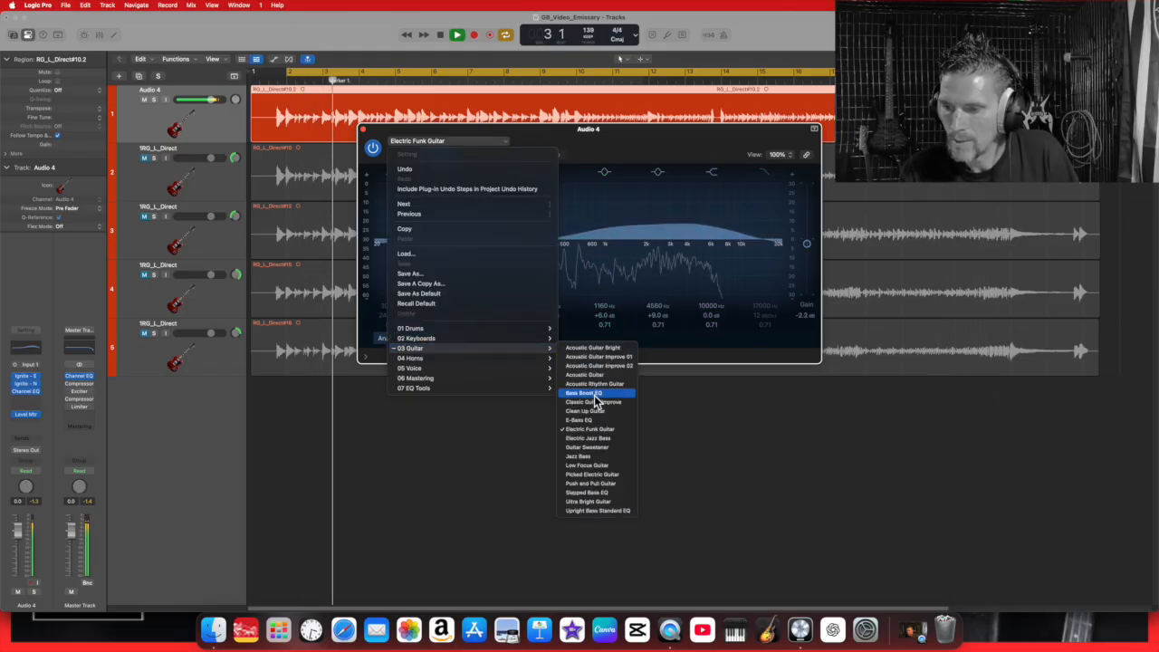
pyautogui.click(584, 410)
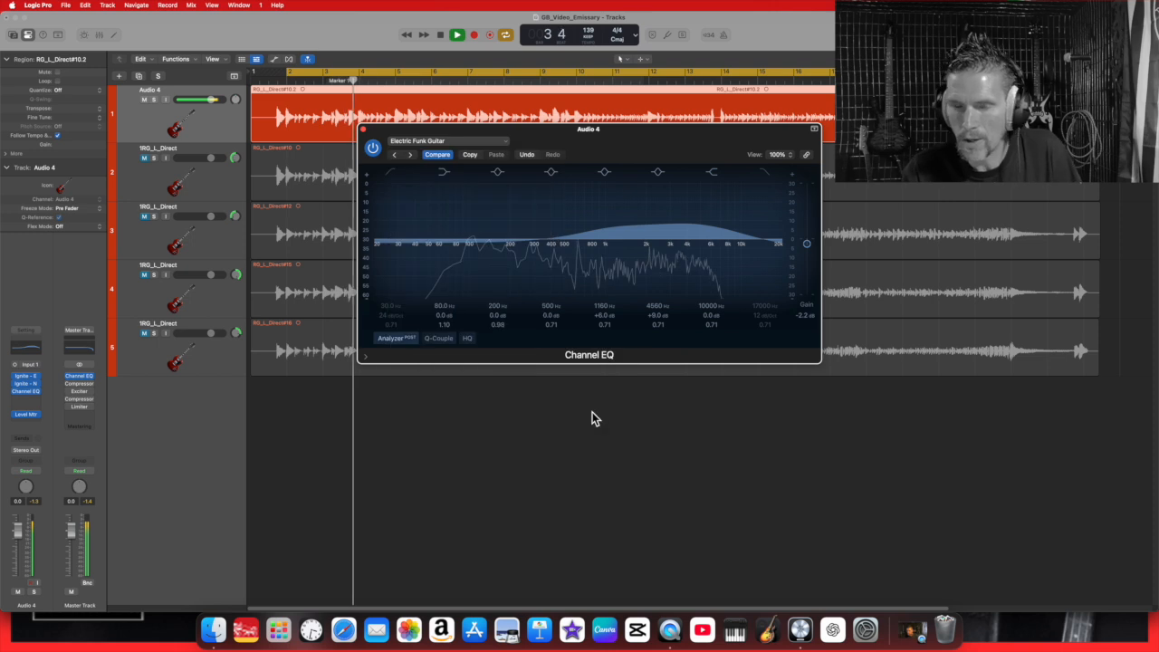
# Step: Load the Classic Guitar Improve preset, pull its high cut down to 8750 Hz with a Q of 0.33, and stop playback
pyautogui.click(505, 143)
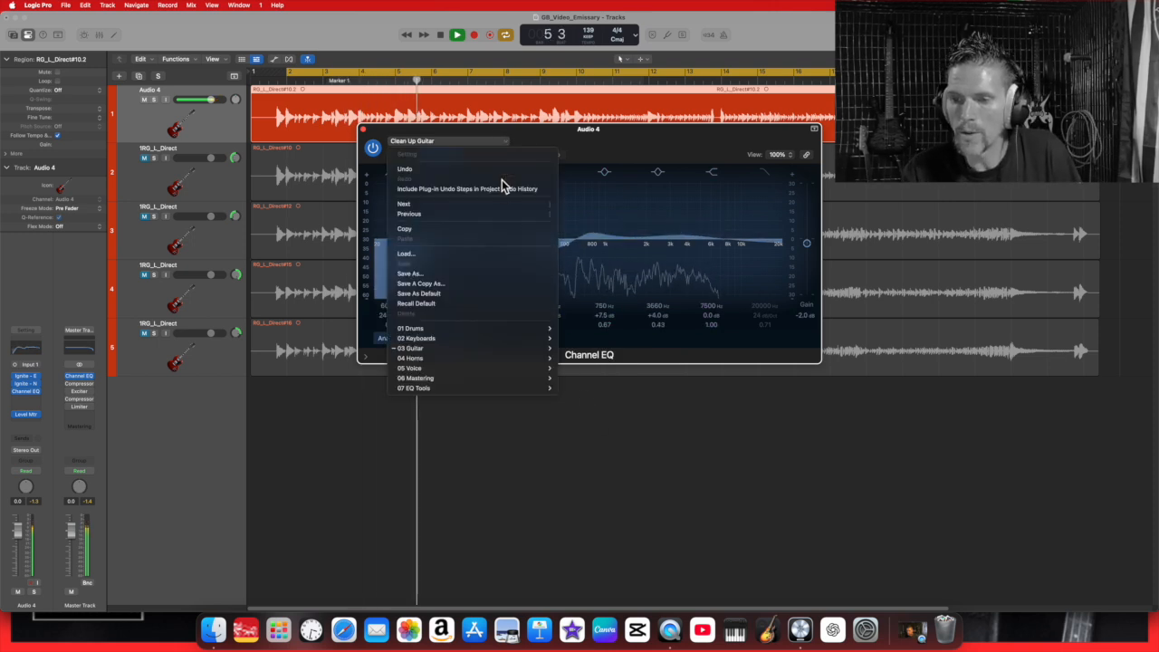
pyautogui.moveTo(508, 351)
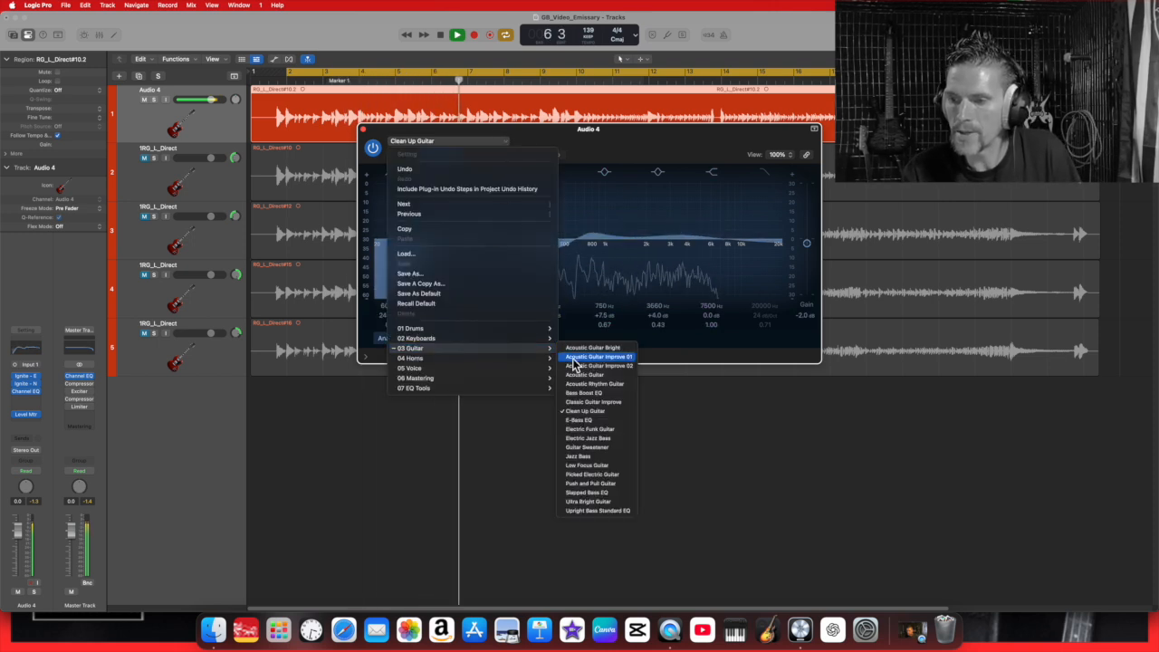
pyautogui.click(600, 402)
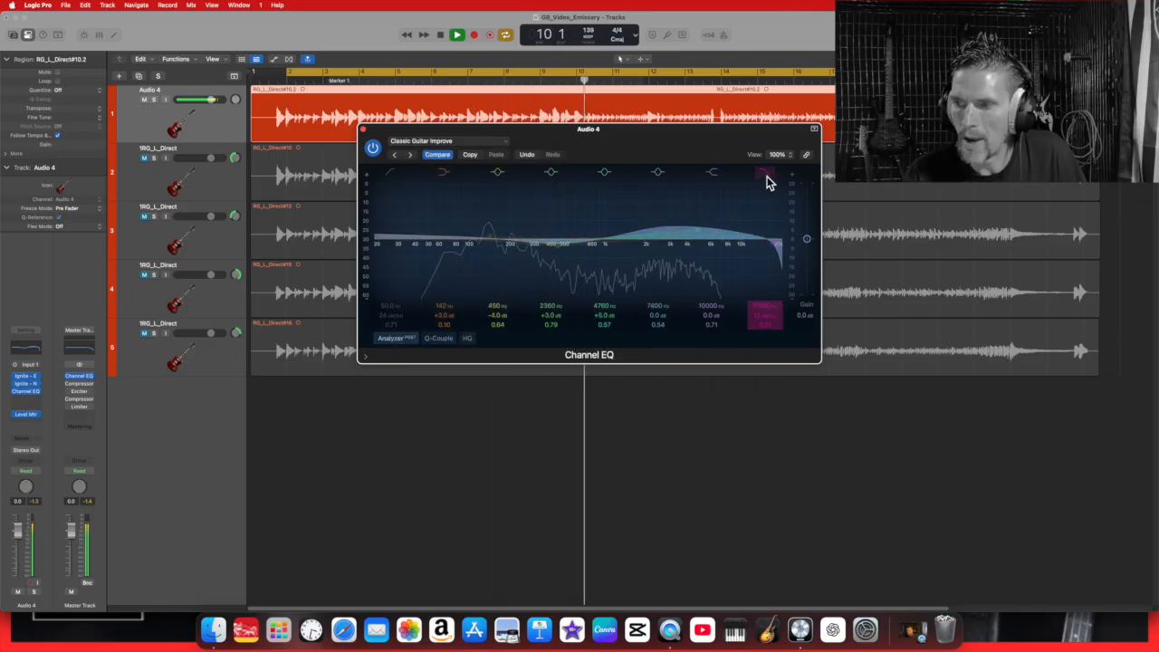
pyautogui.moveTo(775, 253)
pyautogui.mouseDown()
pyautogui.moveTo(549, 268)
pyautogui.moveTo(658, 274)
pyautogui.moveTo(771, 250)
pyautogui.moveTo(580, 277)
pyautogui.moveTo(785, 262)
pyautogui.moveTo(715, 264)
pyautogui.moveTo(739, 262)
pyautogui.mouseUp()
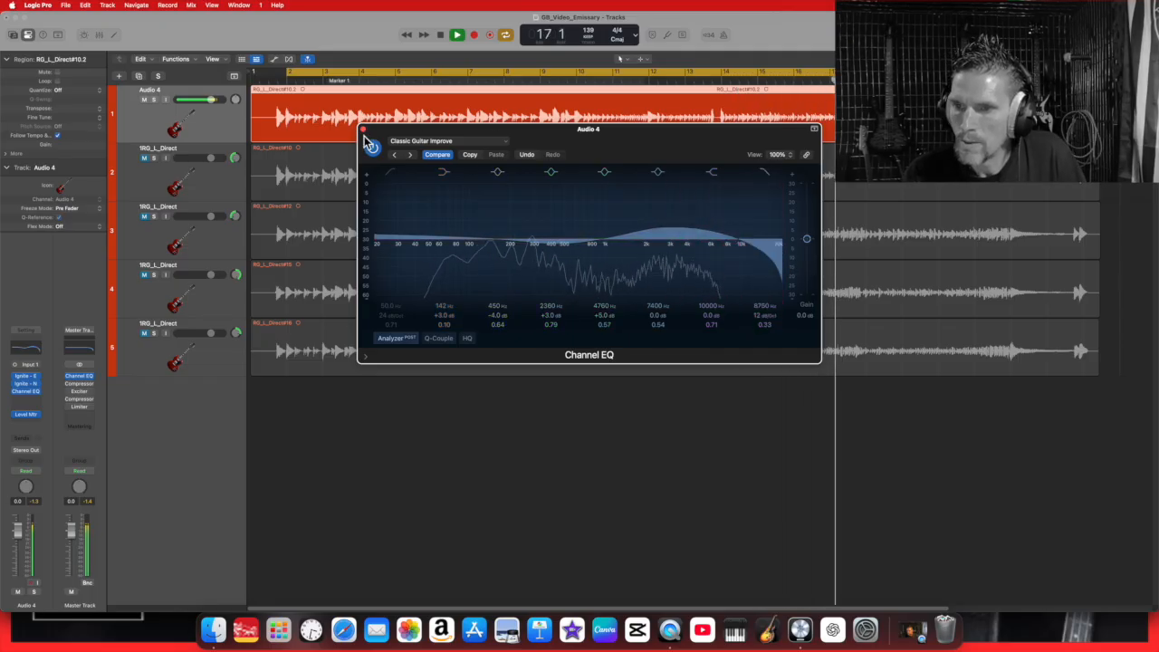
pyautogui.click(438, 34)
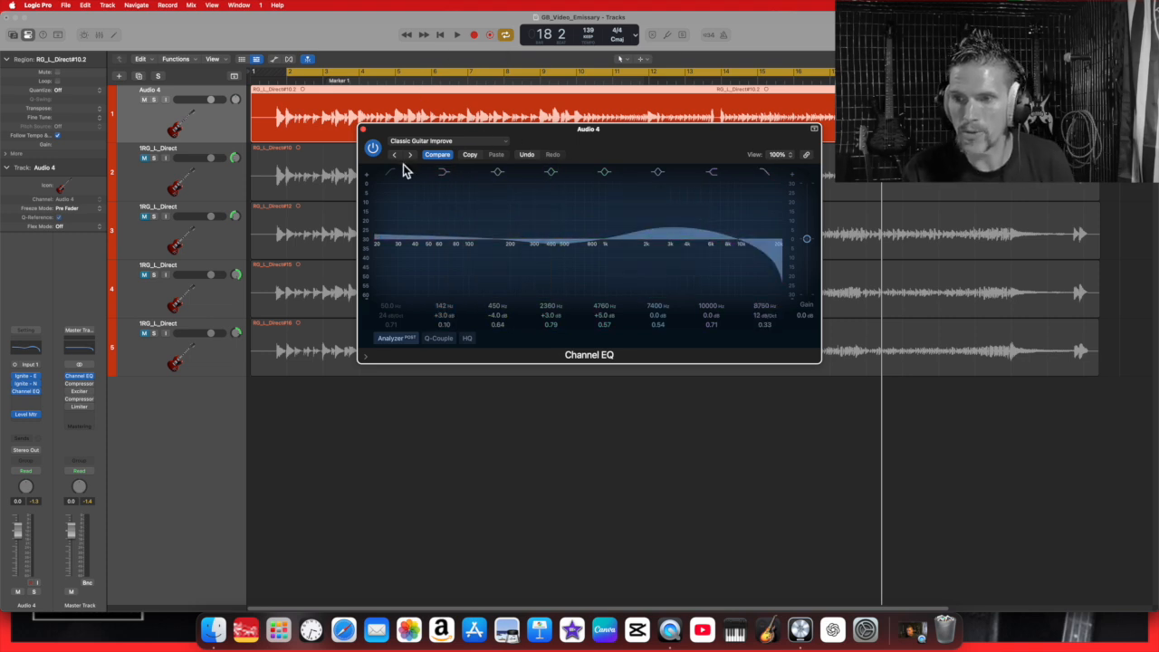
# Step: Load the Clean Up Guitar preset, set its high cut to 11500 Hz with a Q of 0.67 during playback, and stop
pyautogui.click(497, 143)
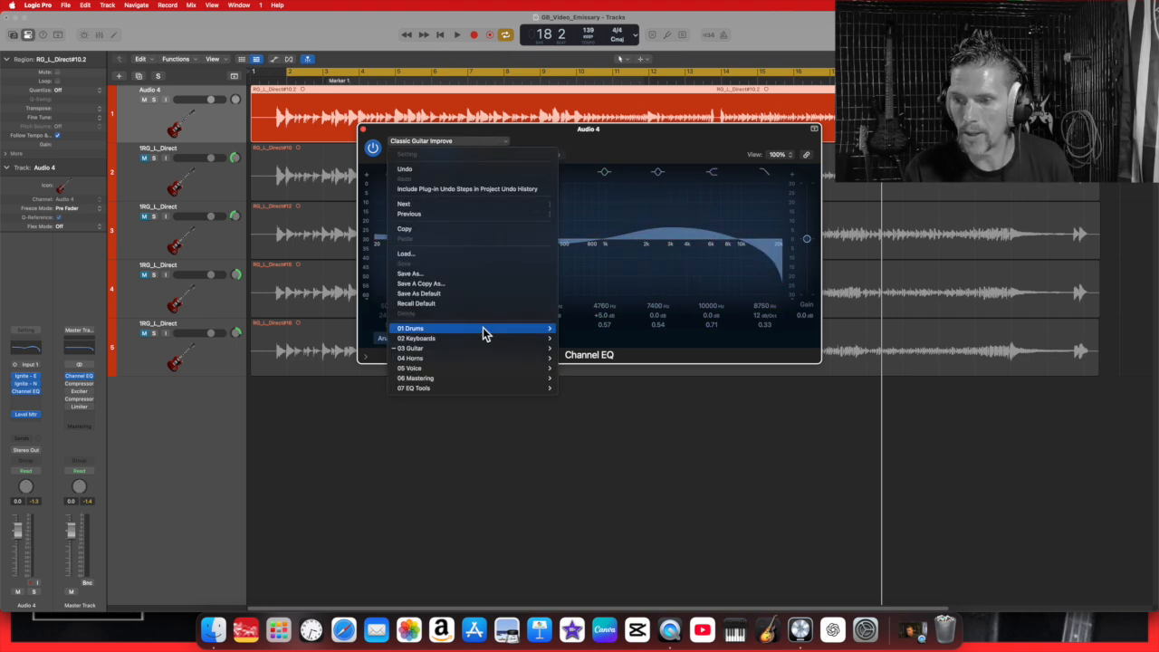
pyautogui.moveTo(529, 353)
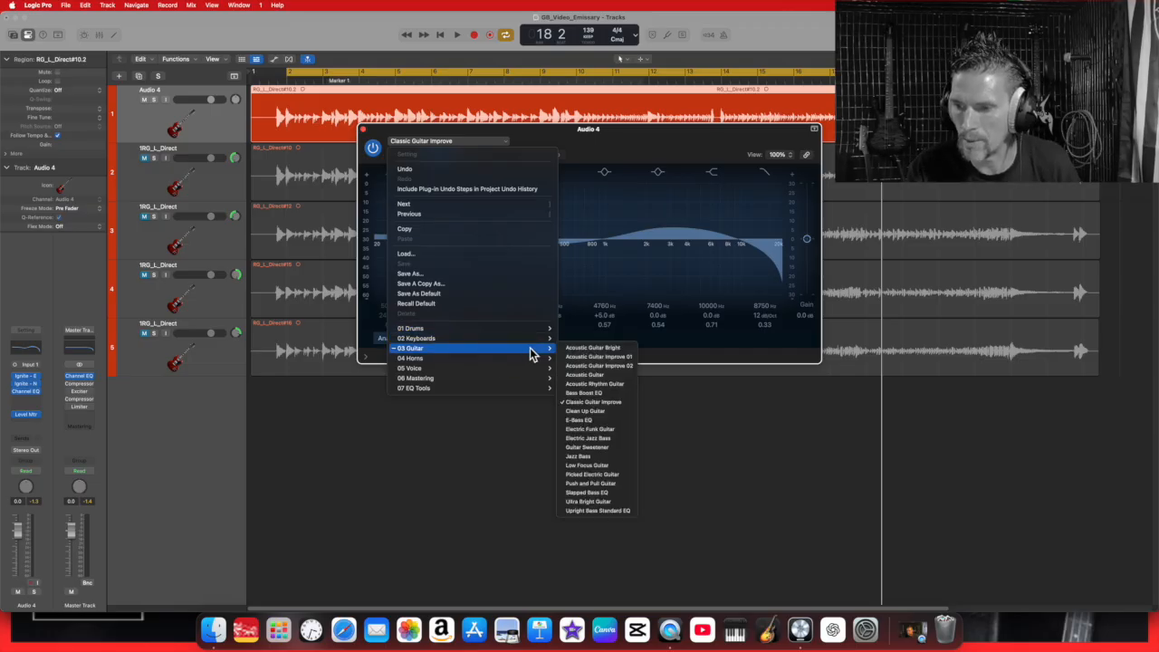
pyautogui.click(584, 411)
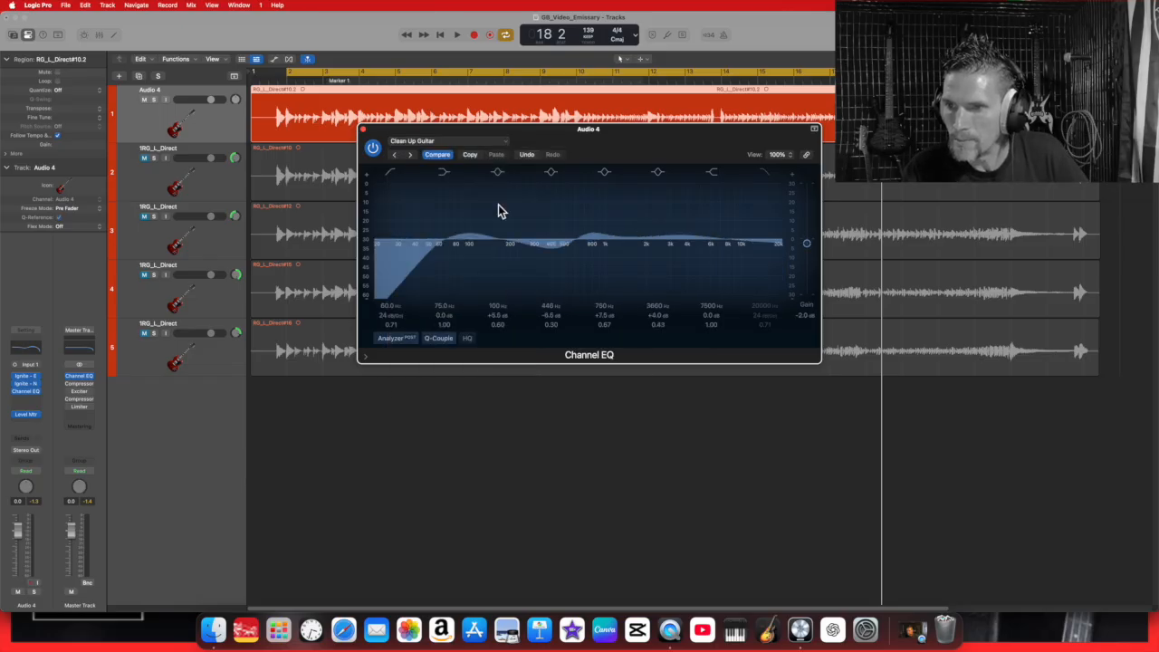
pyautogui.click(457, 36)
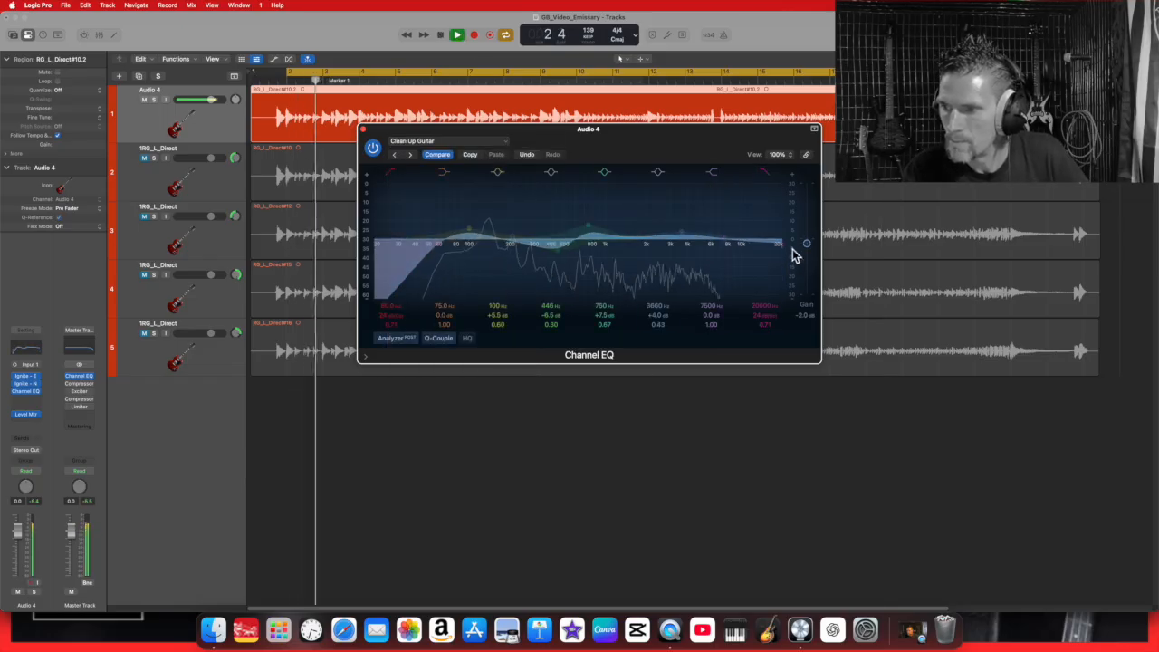
pyautogui.moveTo(784, 252); pyautogui.dragTo(753, 250)
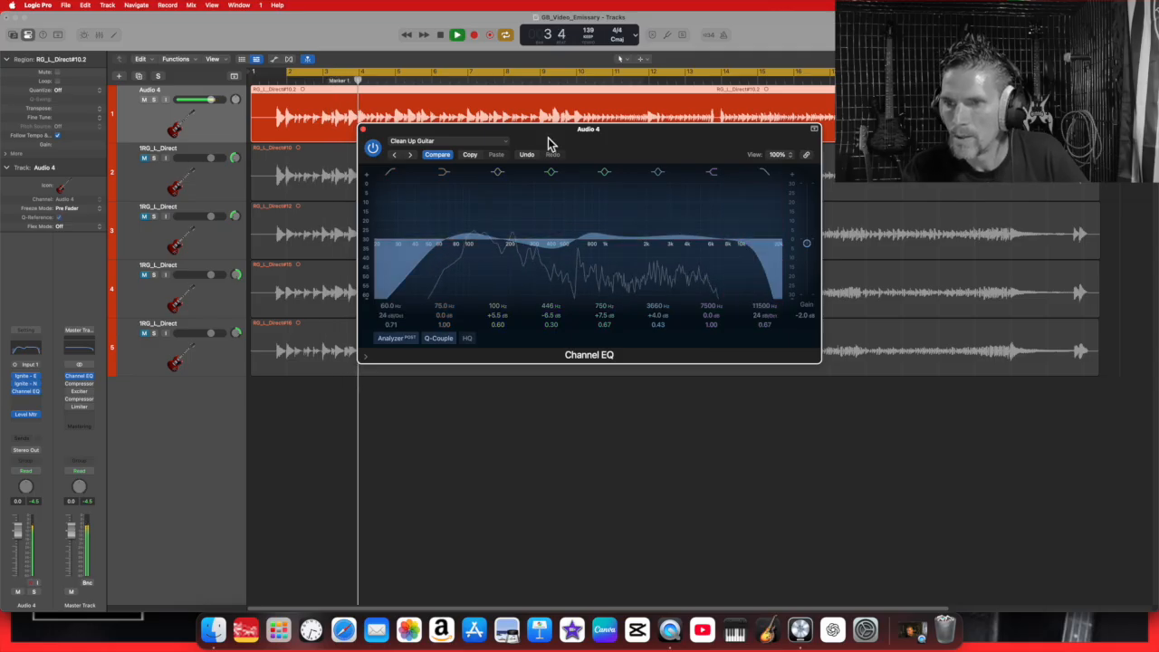
pyautogui.click(457, 35)
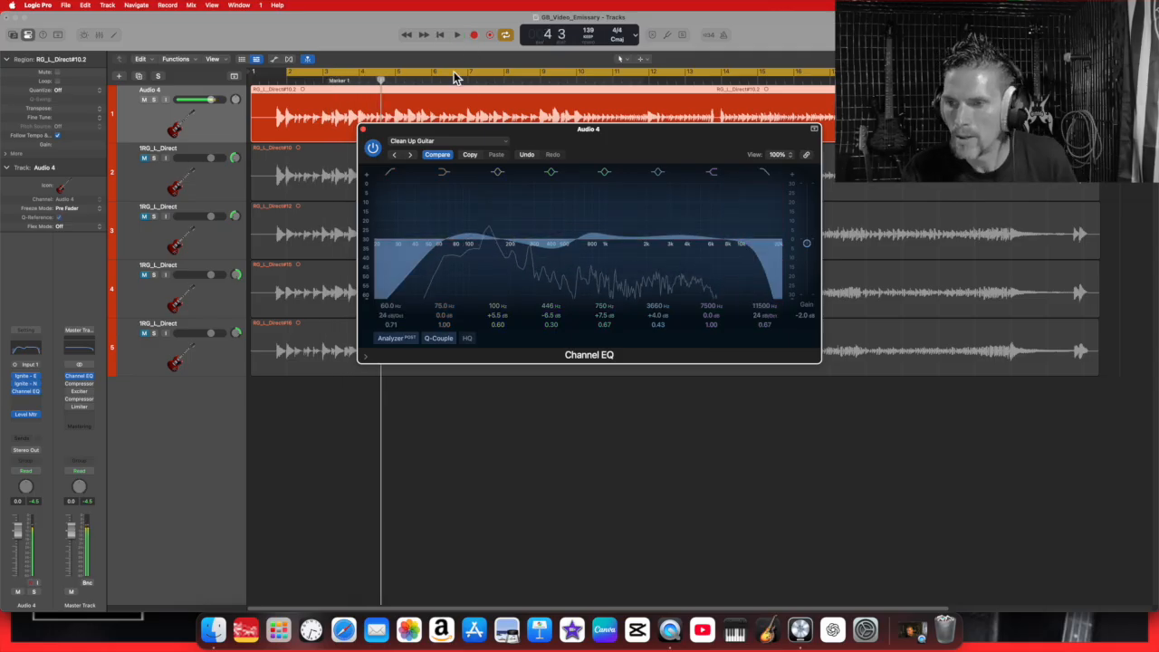
# Step: Load the Picked Electric Guitar preset in the Channel EQ and play Audio 4 from bar 2
pyautogui.click(502, 146)
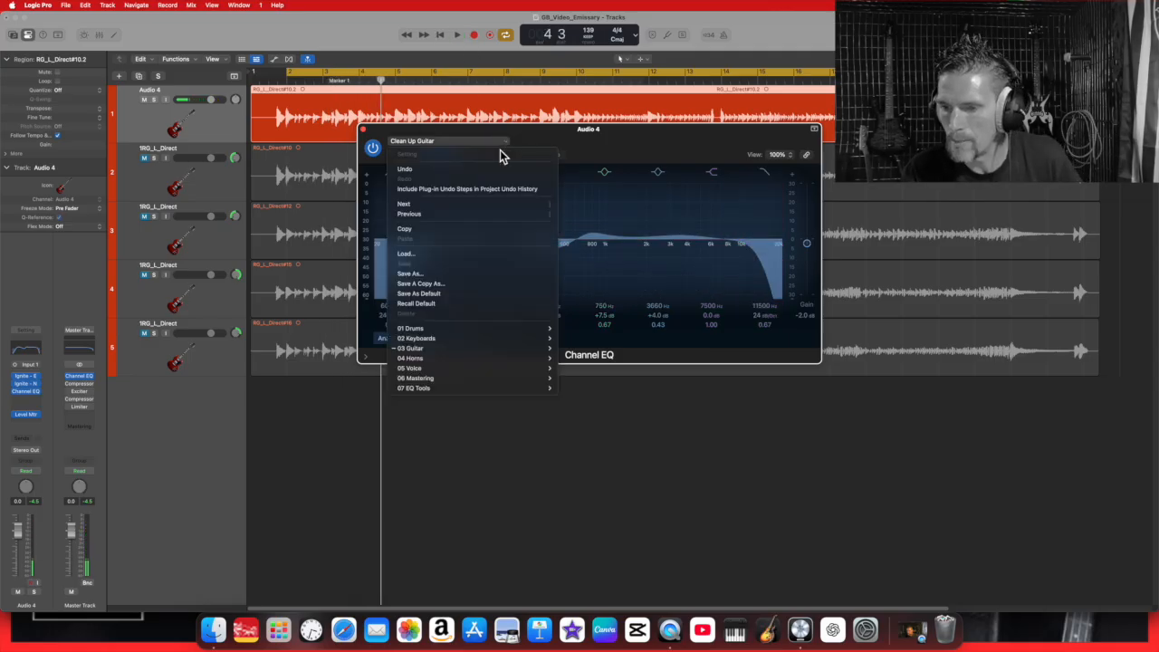
pyautogui.moveTo(484, 362)
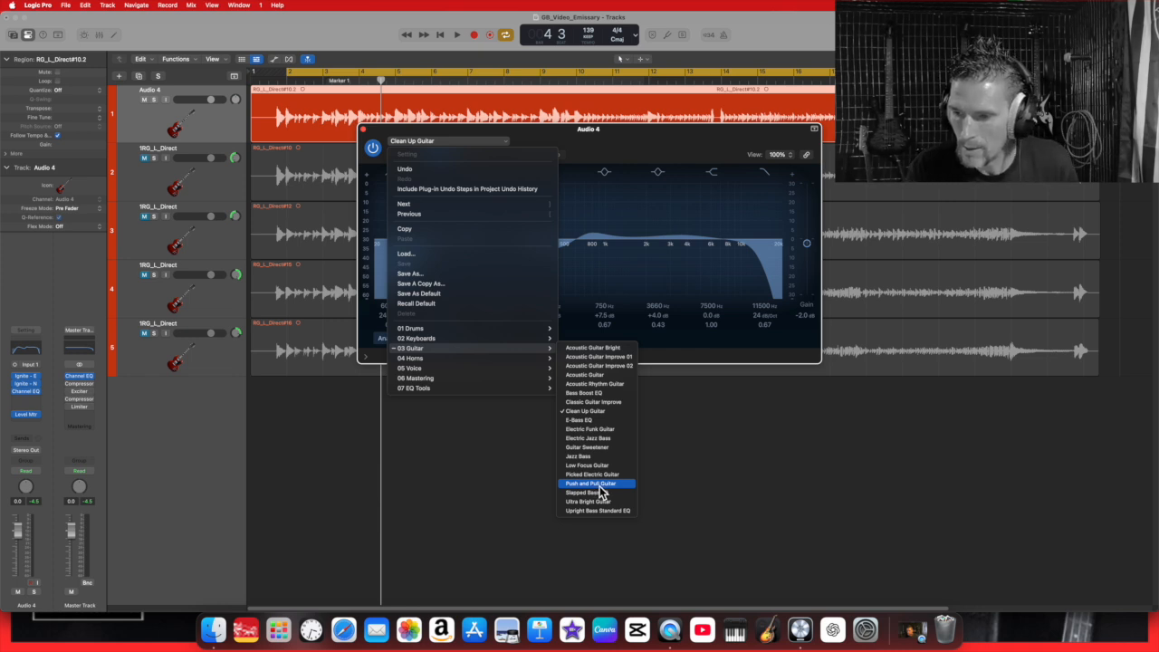
pyautogui.click(597, 474)
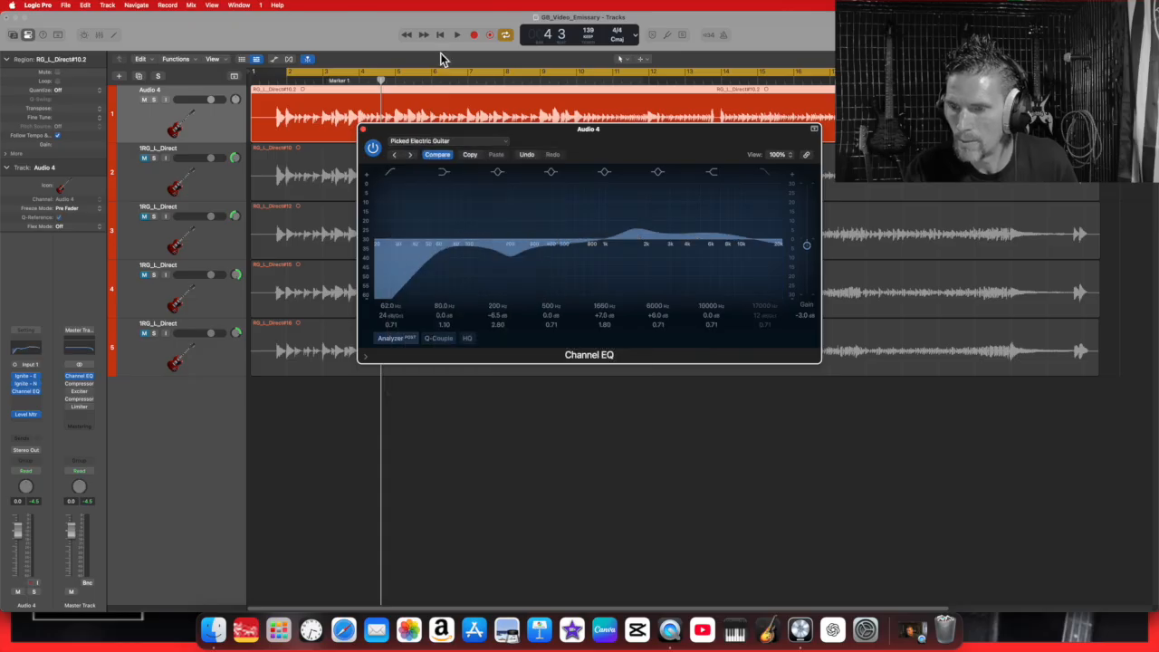
pyautogui.click(456, 35)
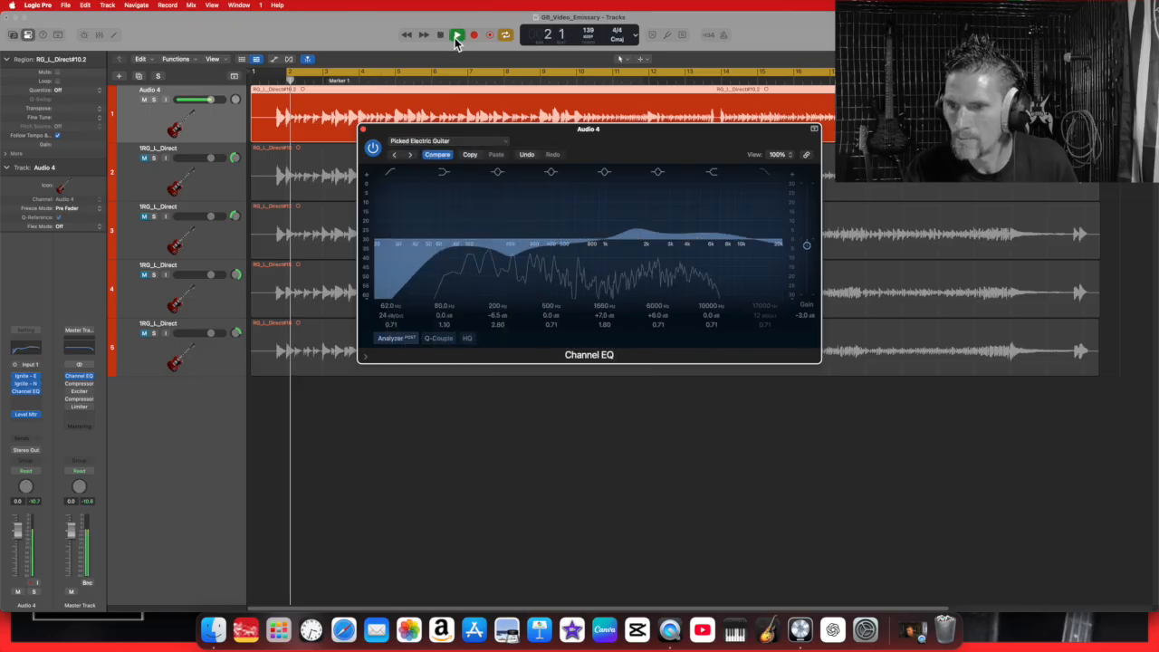
# Step: Switch the Channel EQ to the Push and Pull Guitar preset during playback, listen briefly, and stop
pyautogui.click(488, 141)
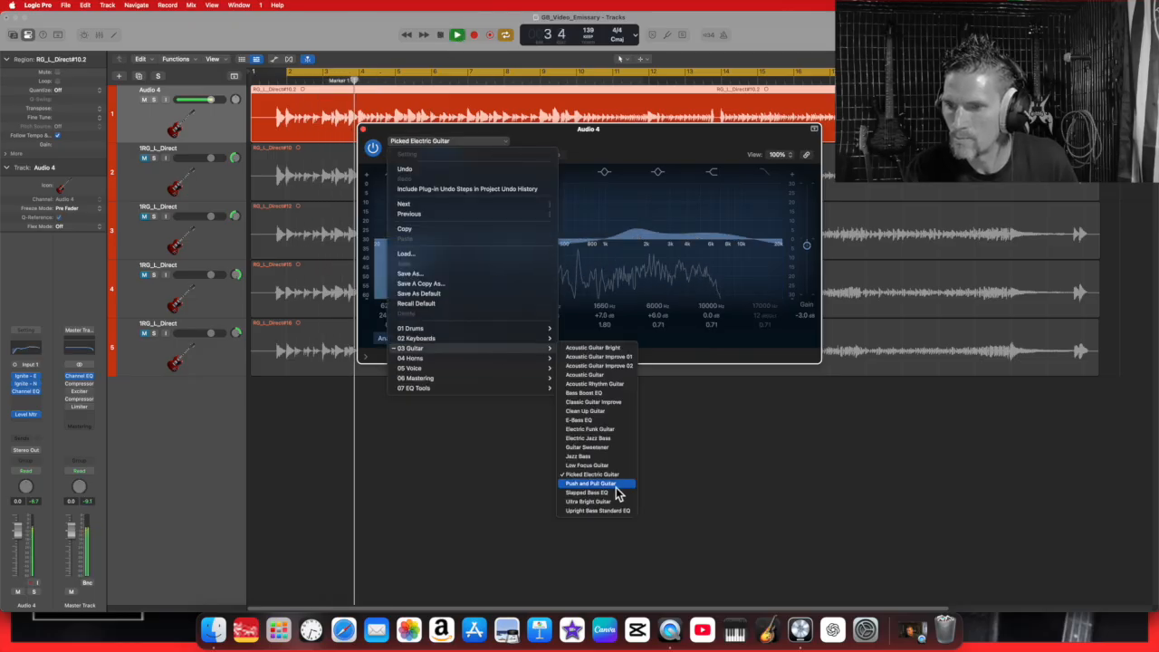
pyautogui.click(615, 491)
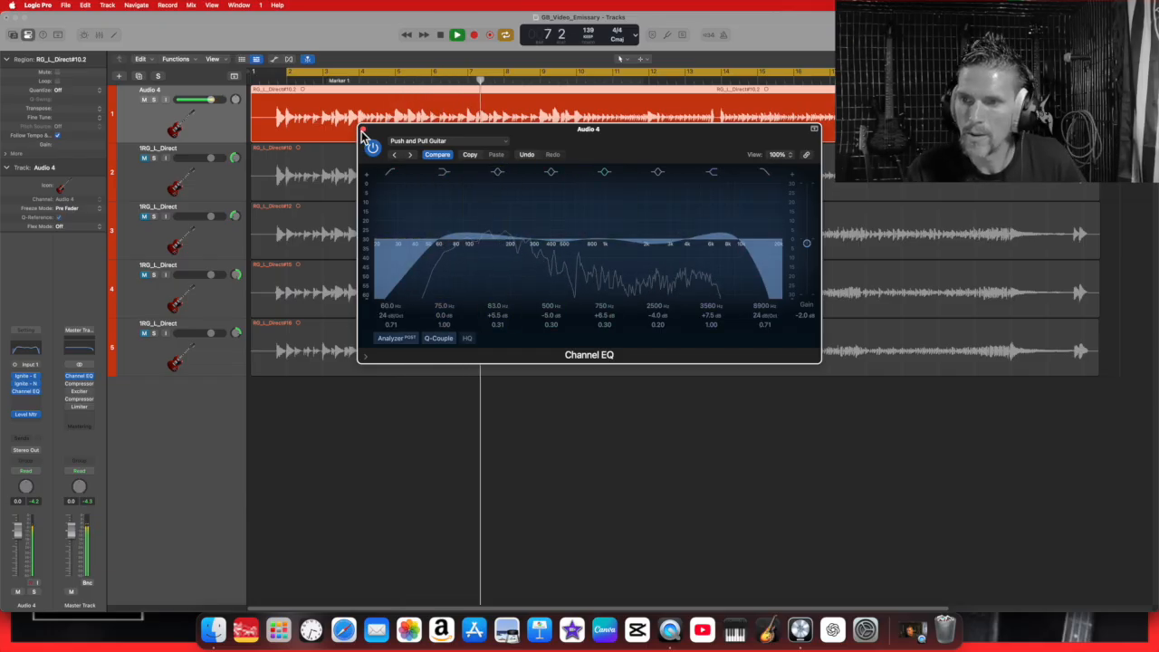
pyautogui.press('space')
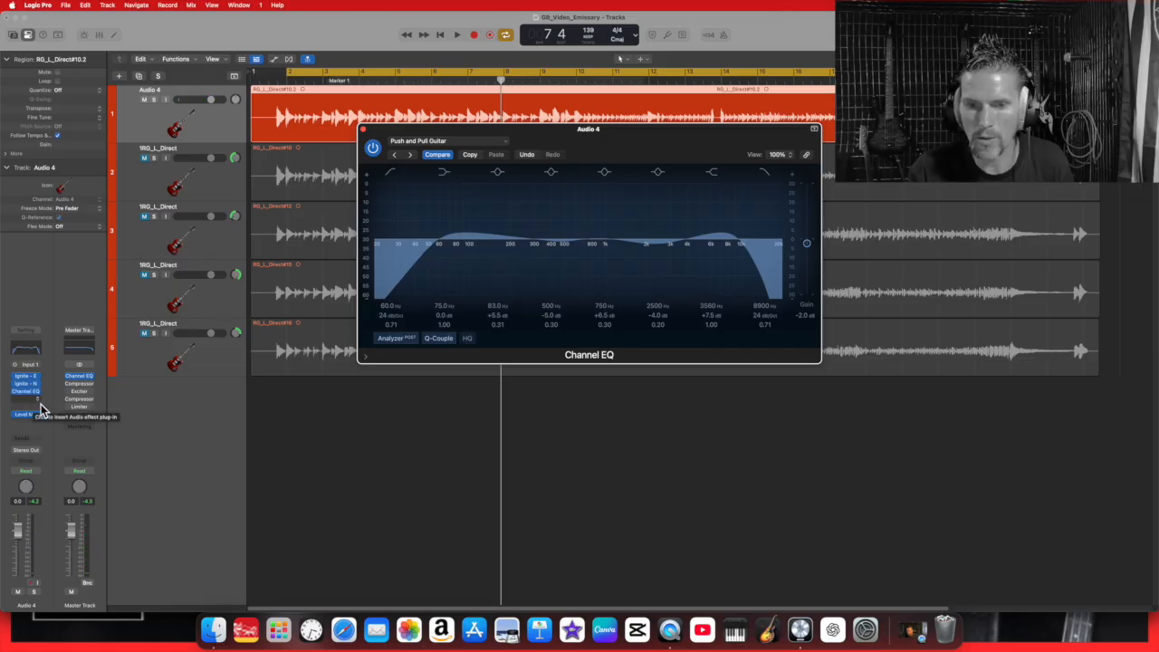
# Step: Insert a second Channel EQ on Audio 4 in the slot below the existing one
pyautogui.click(41, 405)
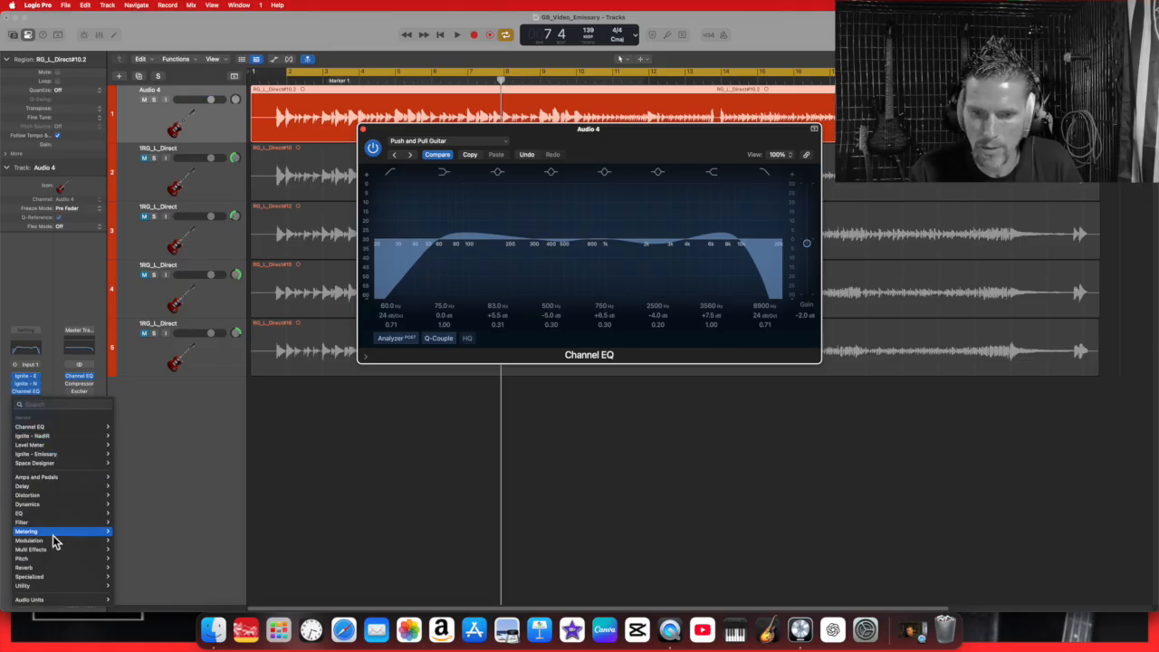
pyautogui.moveTo(56, 514)
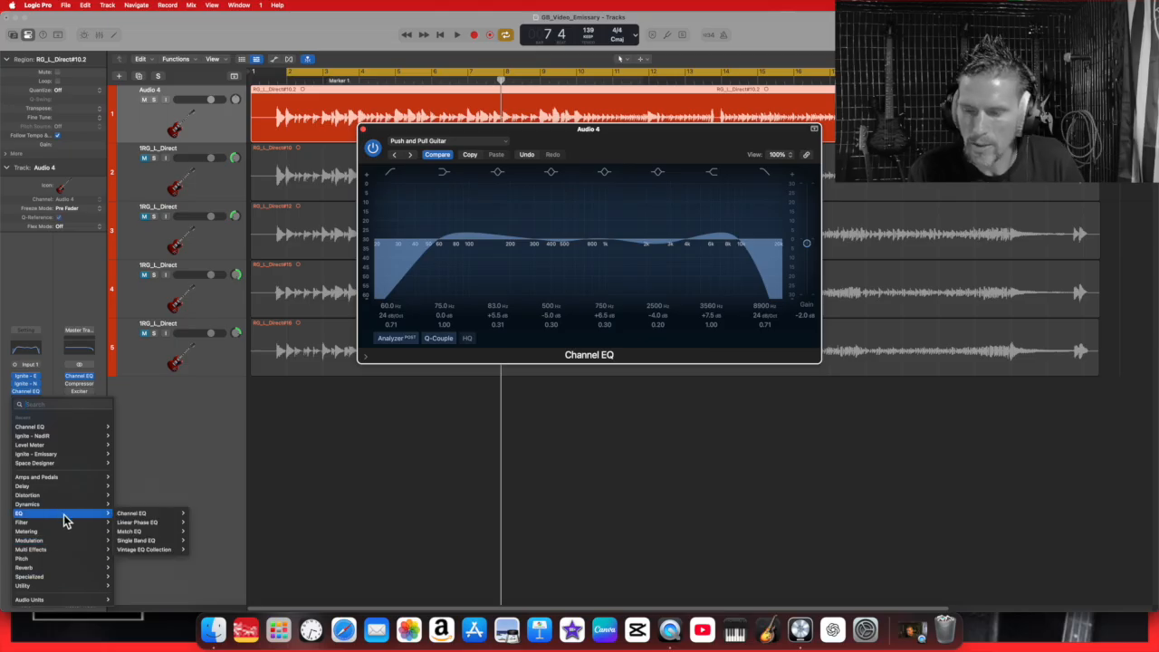
pyautogui.click(148, 515)
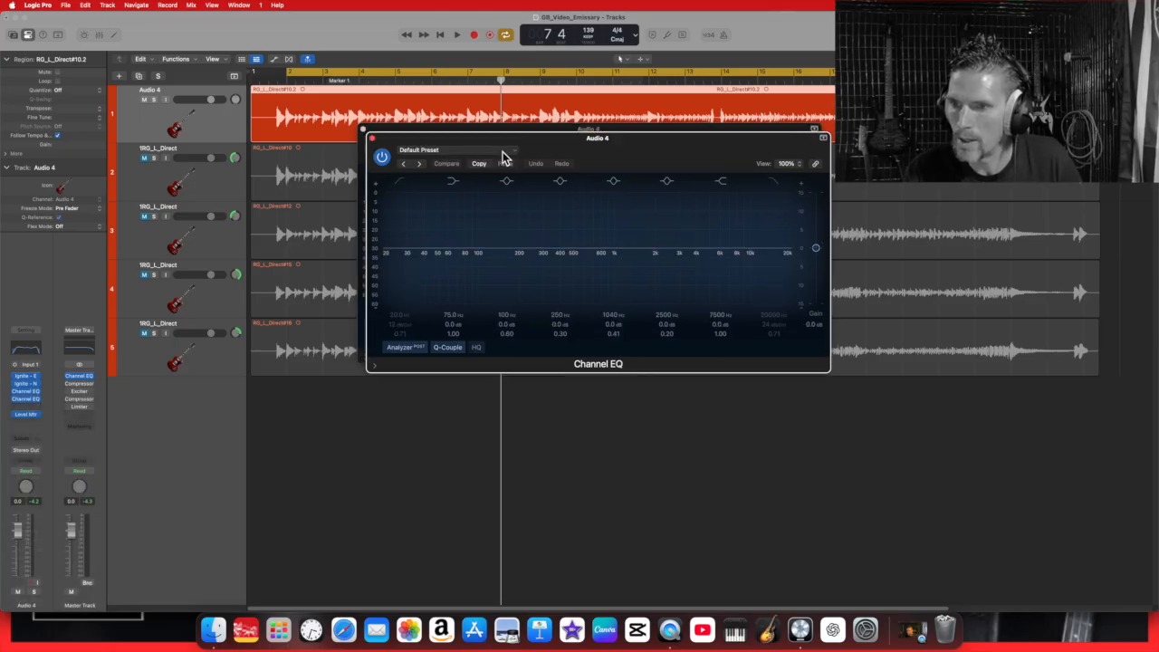
# Step: Load Classic Guitar Improve in the second Channel EQ during playback, move its window clear of the first EQ's curve, and stop
pyautogui.click(456, 34)
pyautogui.click(512, 150)
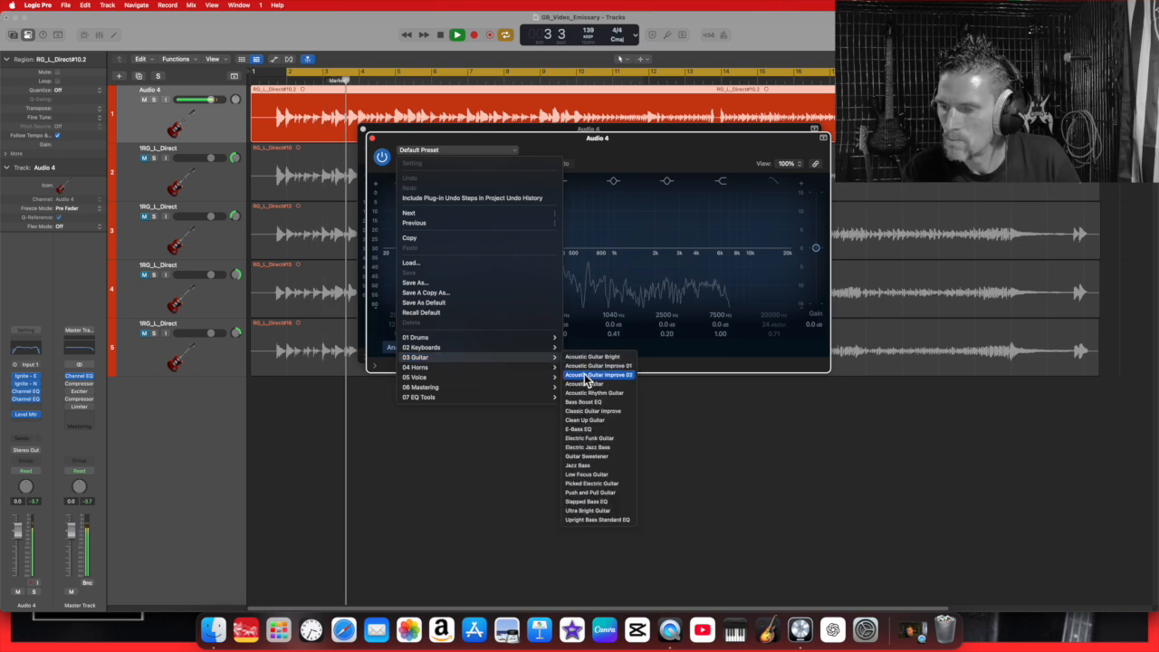
pyautogui.click(596, 414)
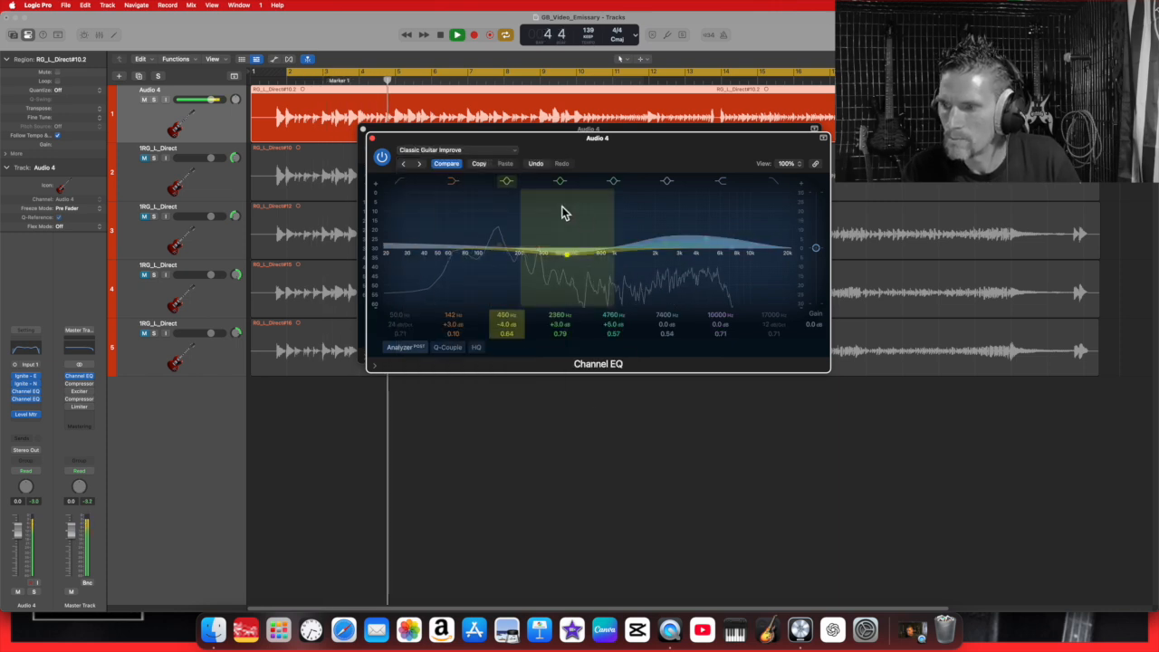
pyautogui.moveTo(580, 164); pyautogui.dragTo(518, 326)
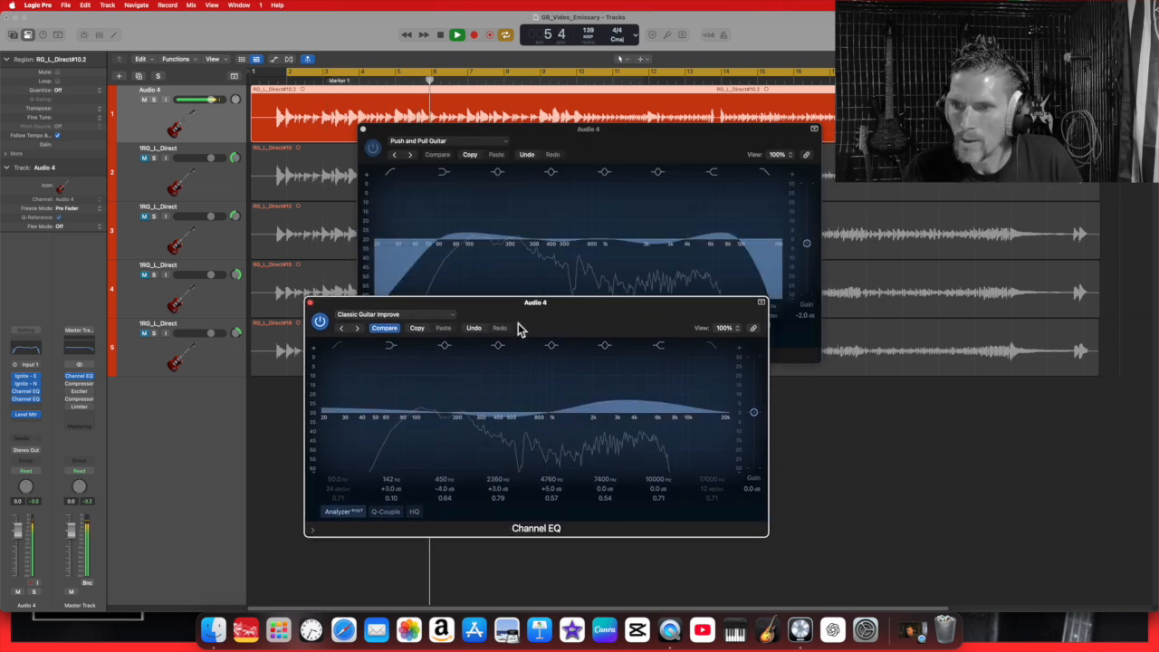
pyautogui.click(441, 35)
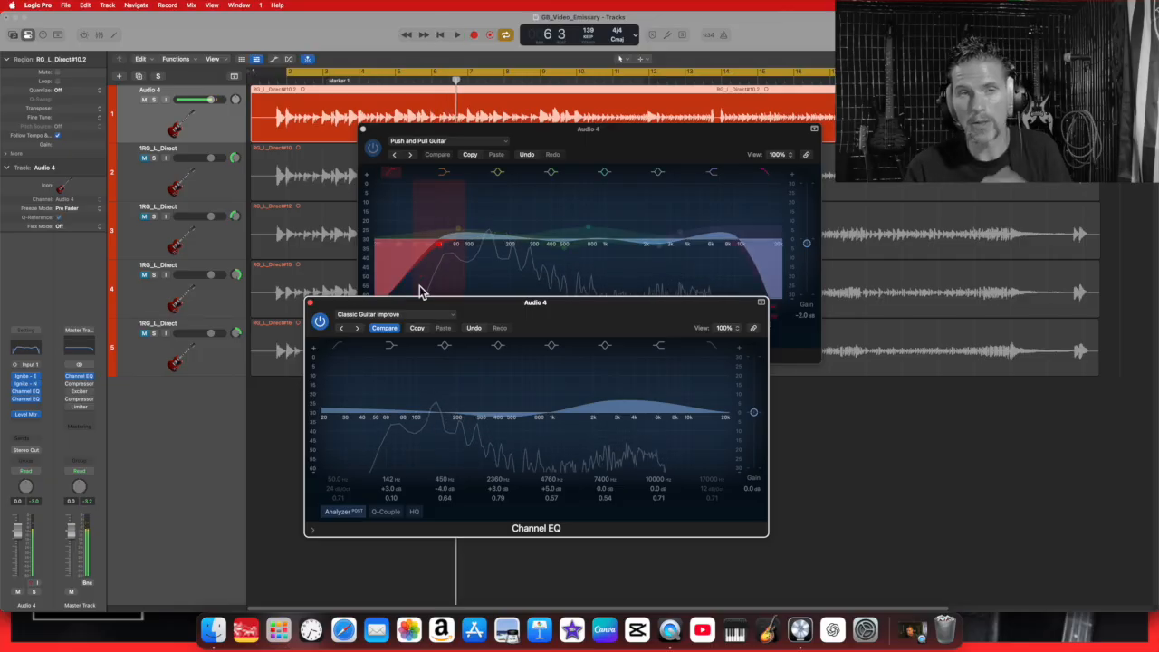
# Step: Restart playback and toggle bypass on both Channel EQs to compare the guitar tone with each one on and off
pyautogui.click(459, 36)
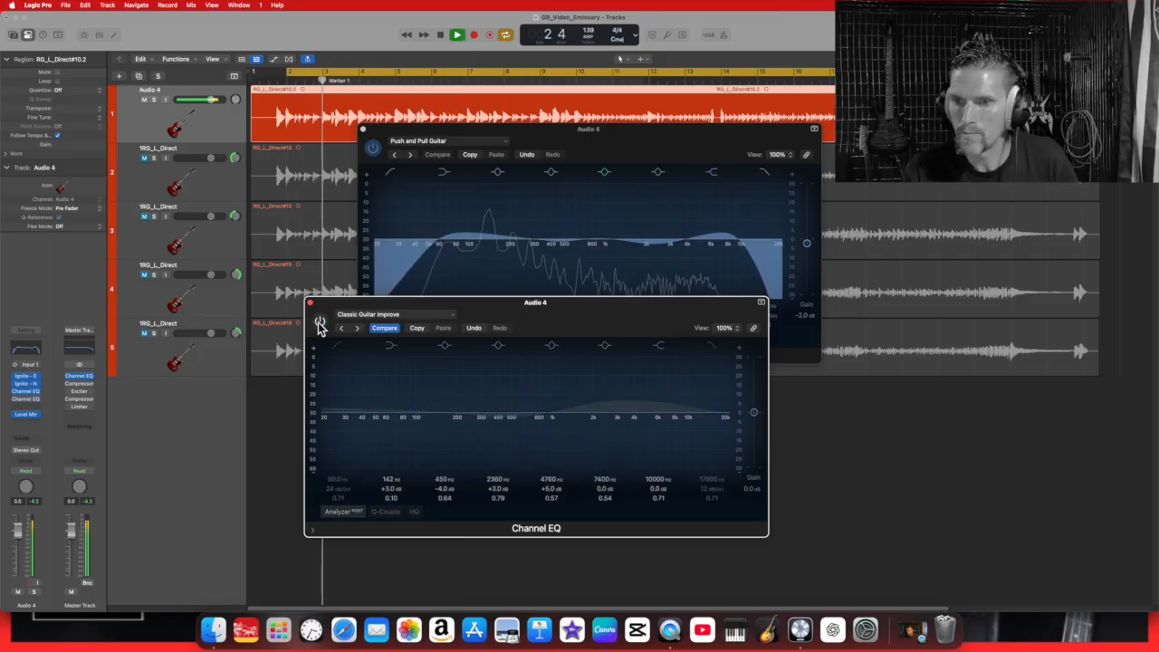
pyautogui.click(372, 146)
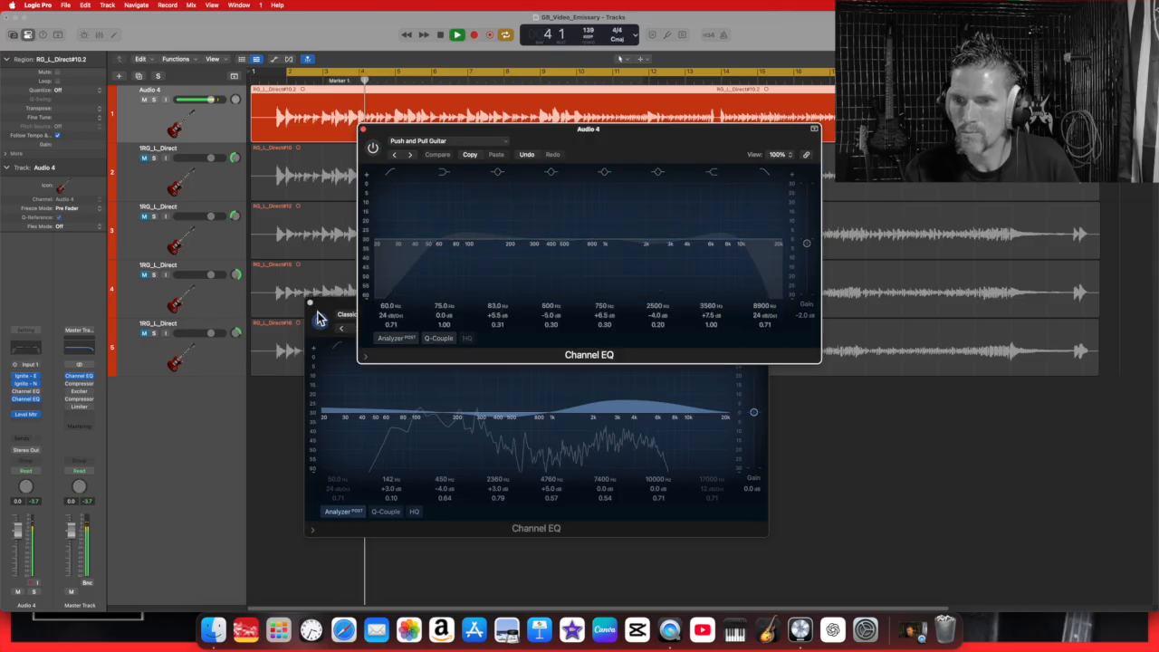
pyautogui.click(320, 322)
pyautogui.click(372, 147)
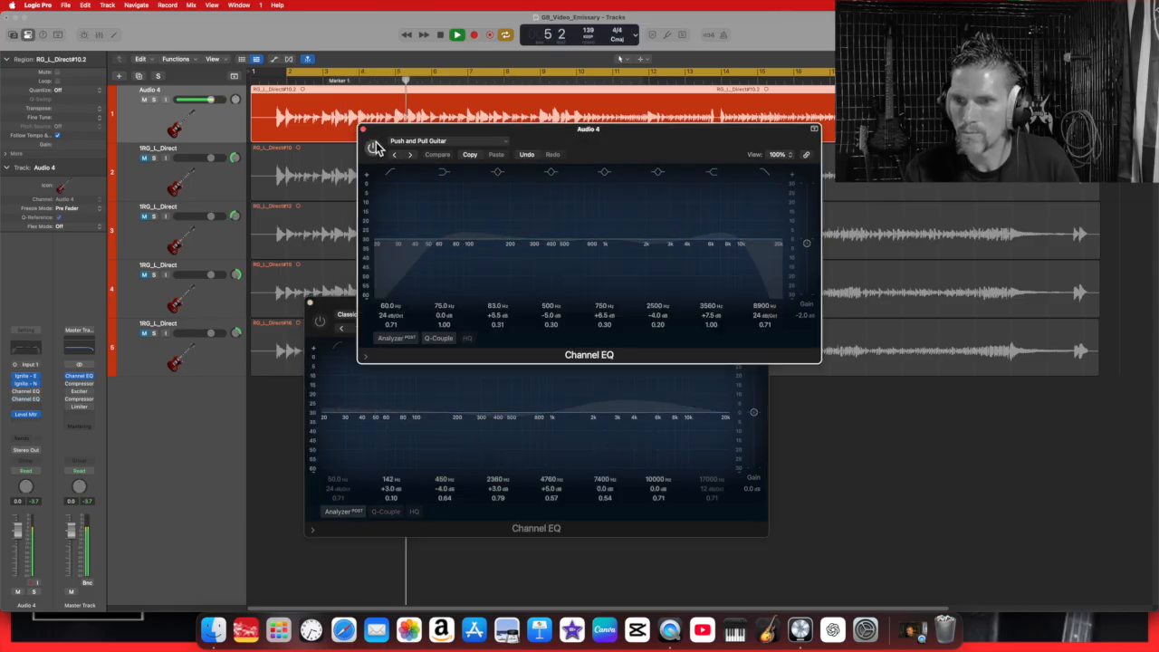
pyautogui.click(320, 322)
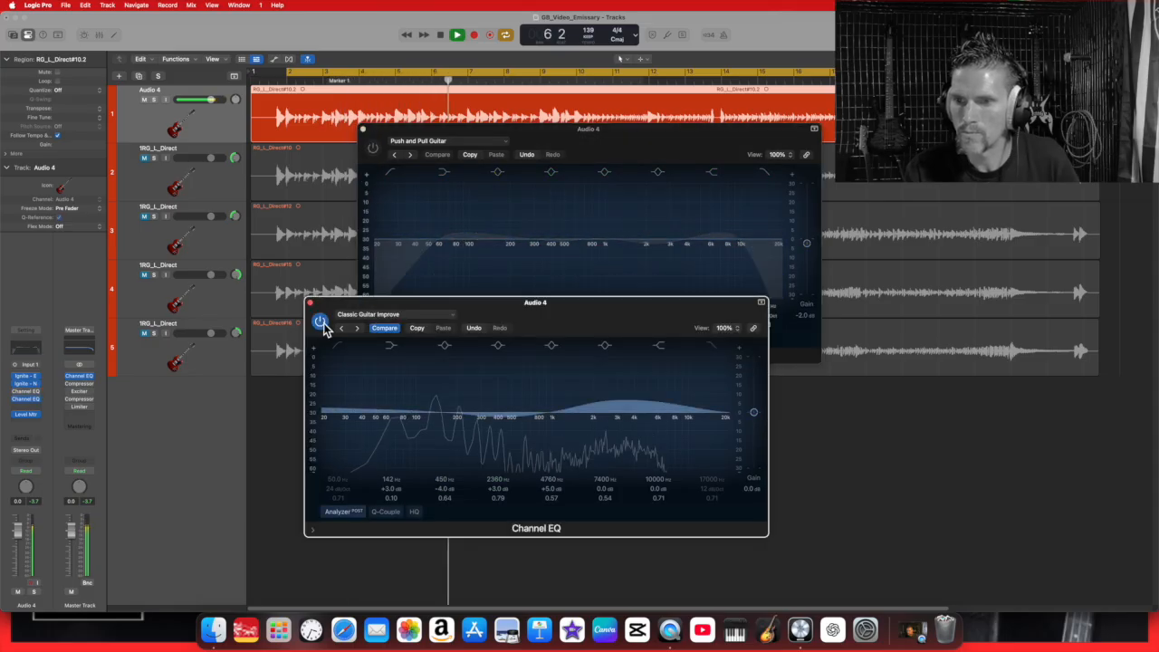
pyautogui.click(372, 147)
pyautogui.click(321, 322)
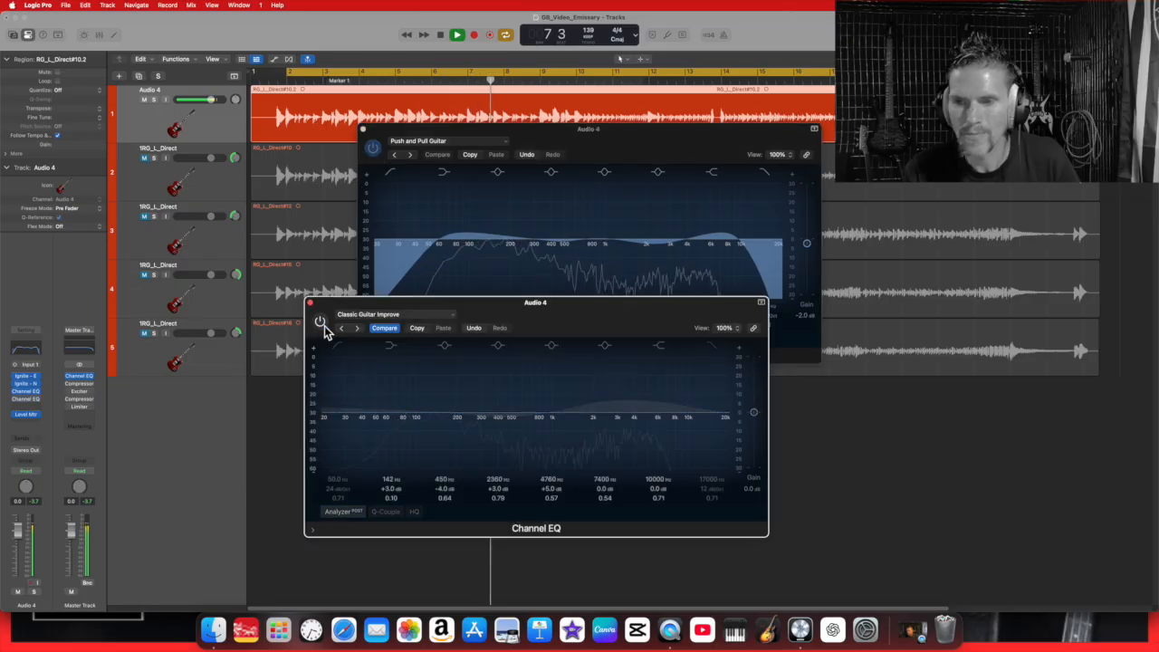
# Step: Set the second Channel EQ's high cut to 10100 Hz at 12 dB/oct with the EQ active, and replay from bar 2
pyautogui.click(440, 34)
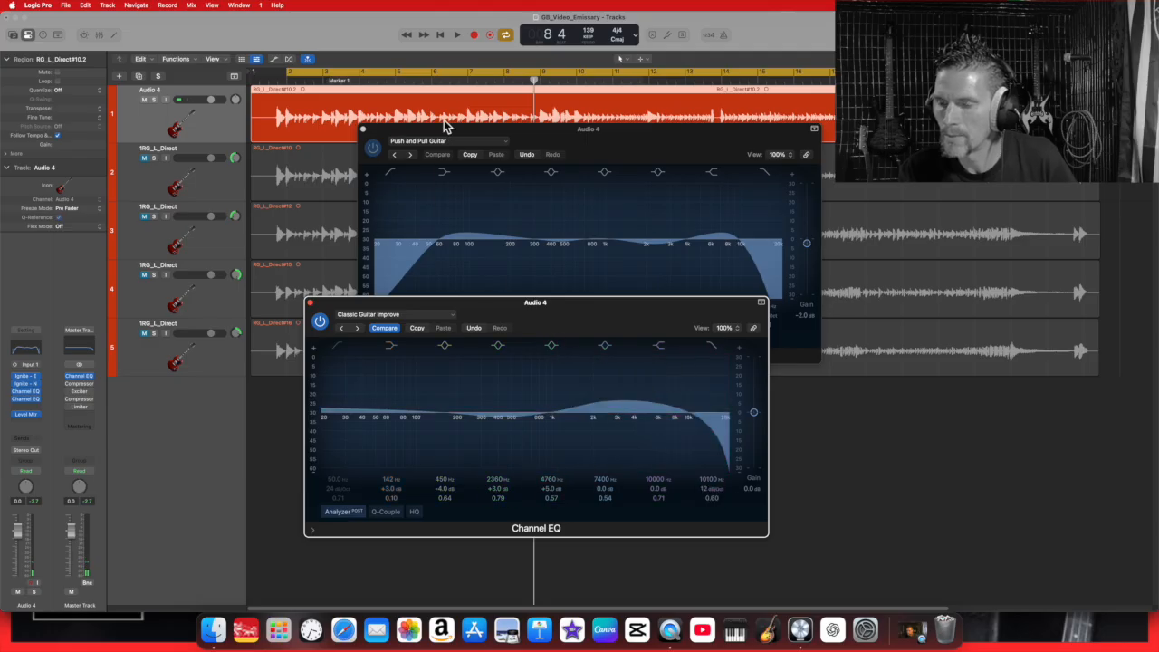
pyautogui.click(456, 35)
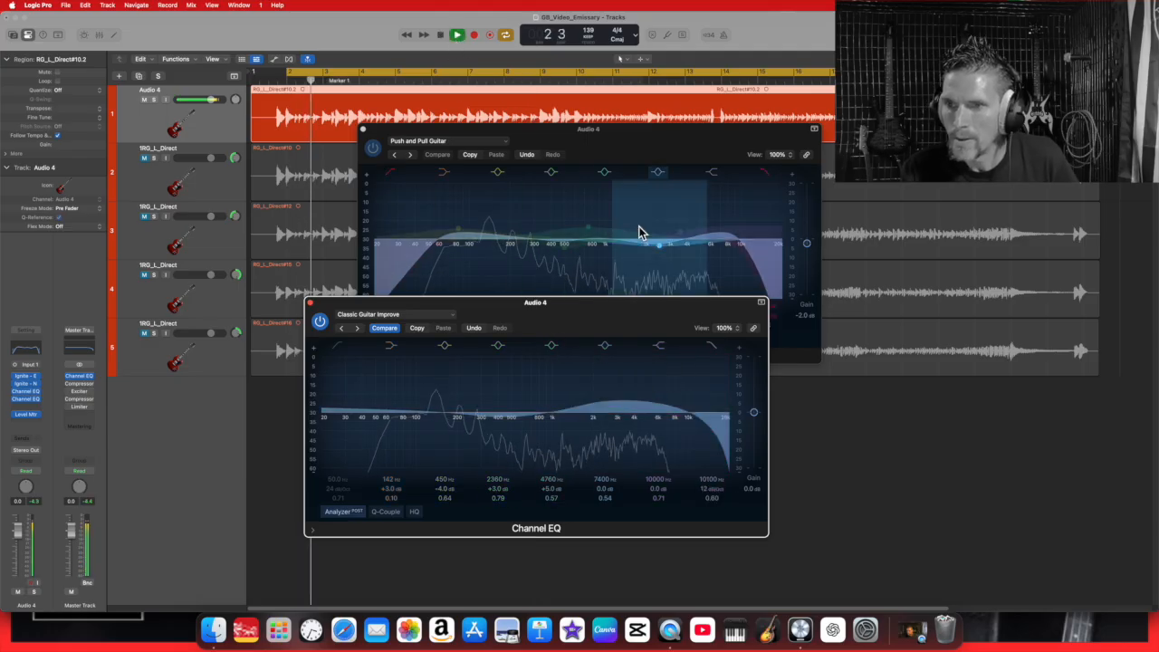
# Step: Stop playback, open Audio 4's Level Meter, and place its window clear of both Channel EQs
pyautogui.press('space')
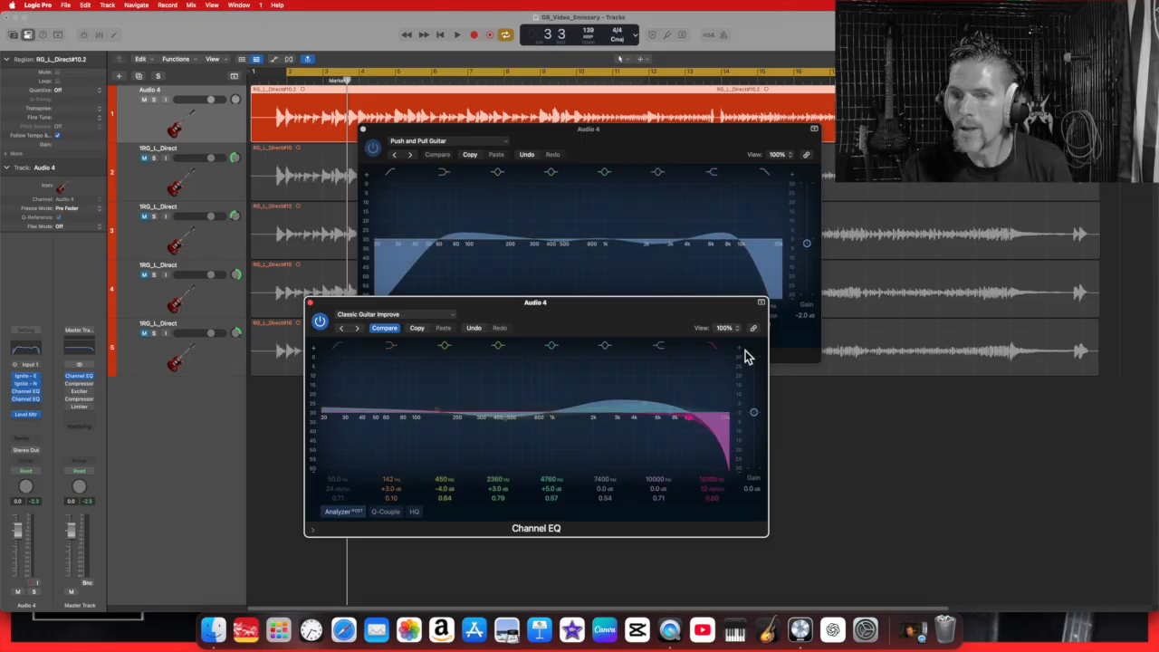
pyautogui.click(27, 416)
pyautogui.moveTo(757, 44); pyautogui.dragTo(981, 259)
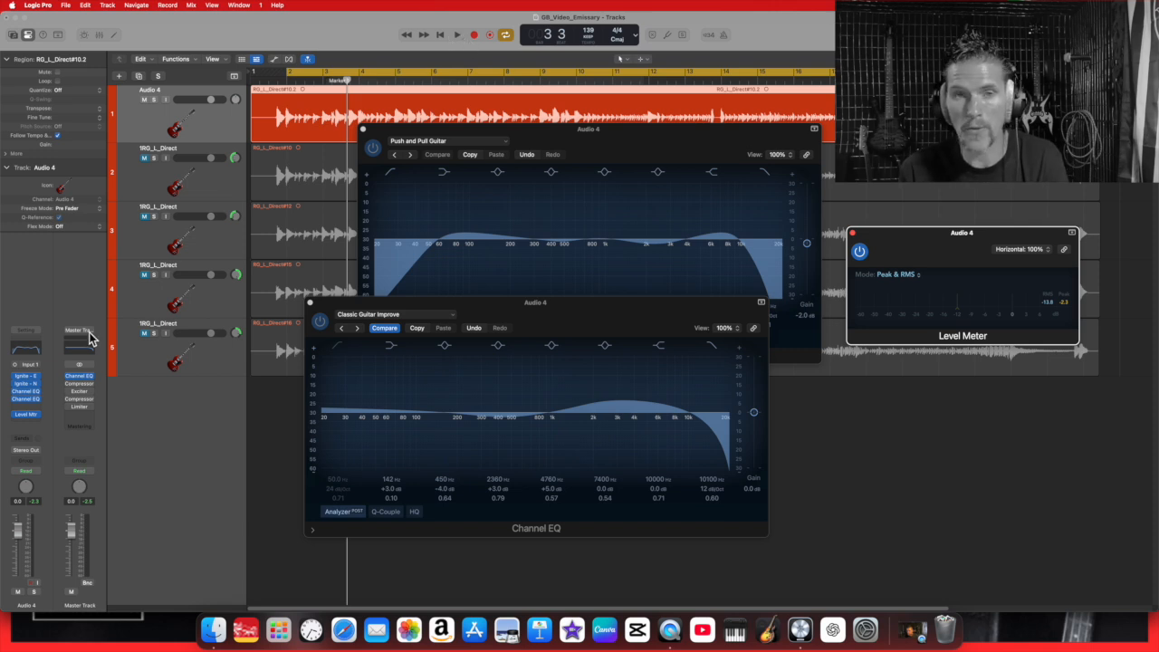
# Step: Bypass both Channel EQs and play the guitar, resetting the Level Meter's held peak to measure the level without EQ
pyautogui.click(319, 322)
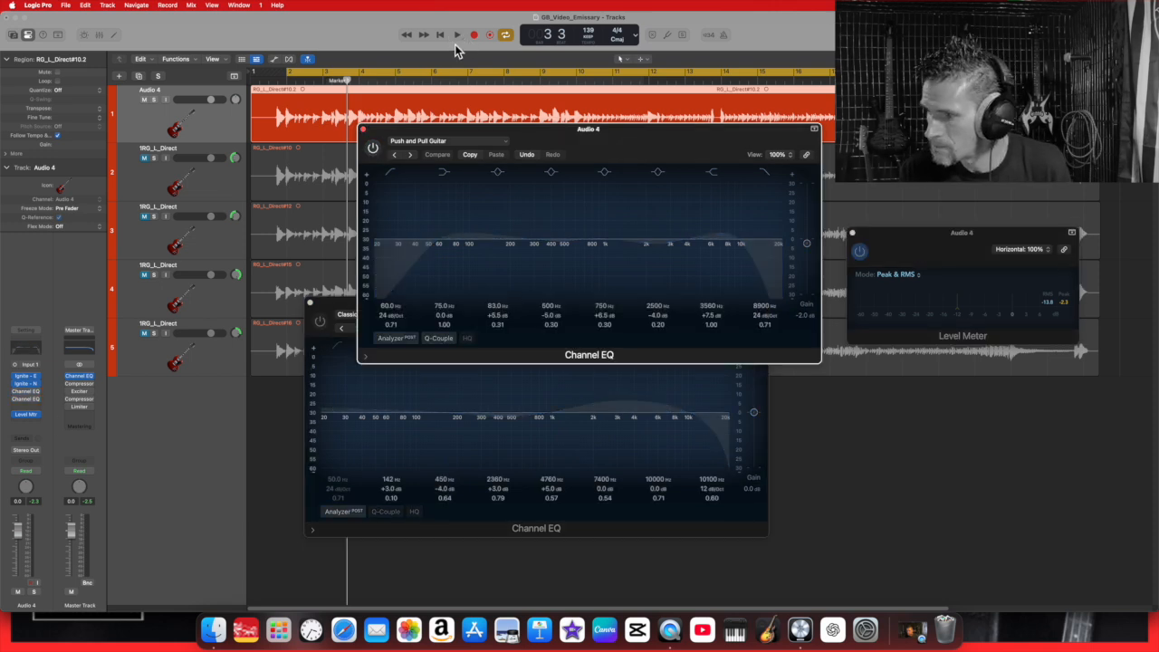
pyautogui.click(456, 35)
pyautogui.click(1071, 311)
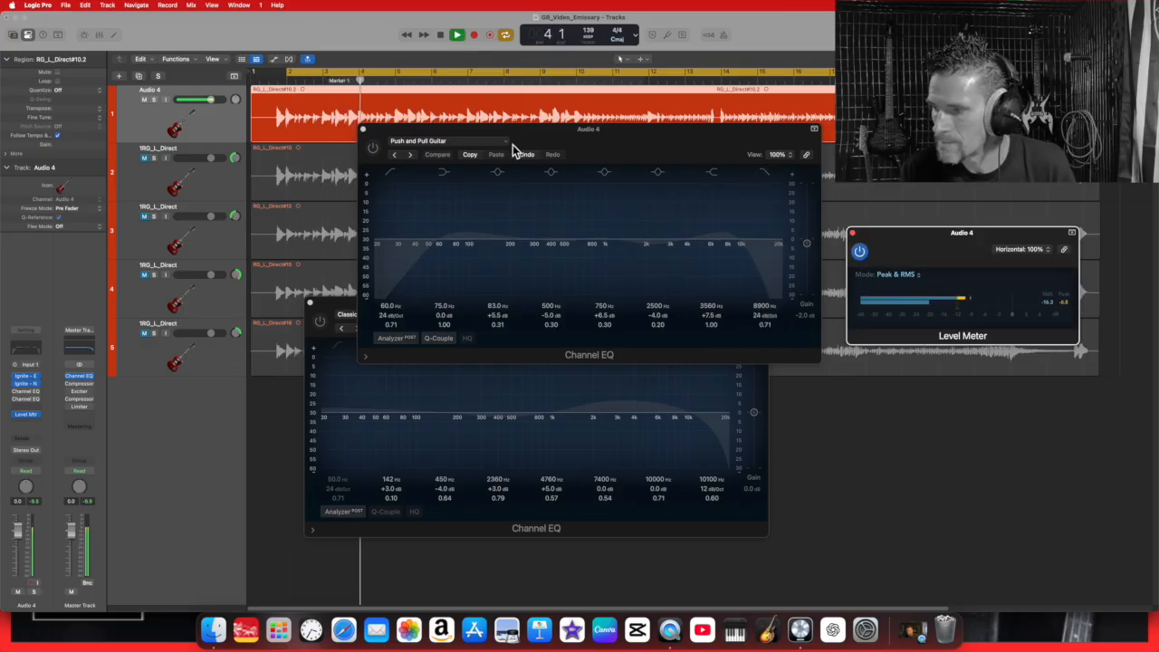
pyautogui.click(441, 37)
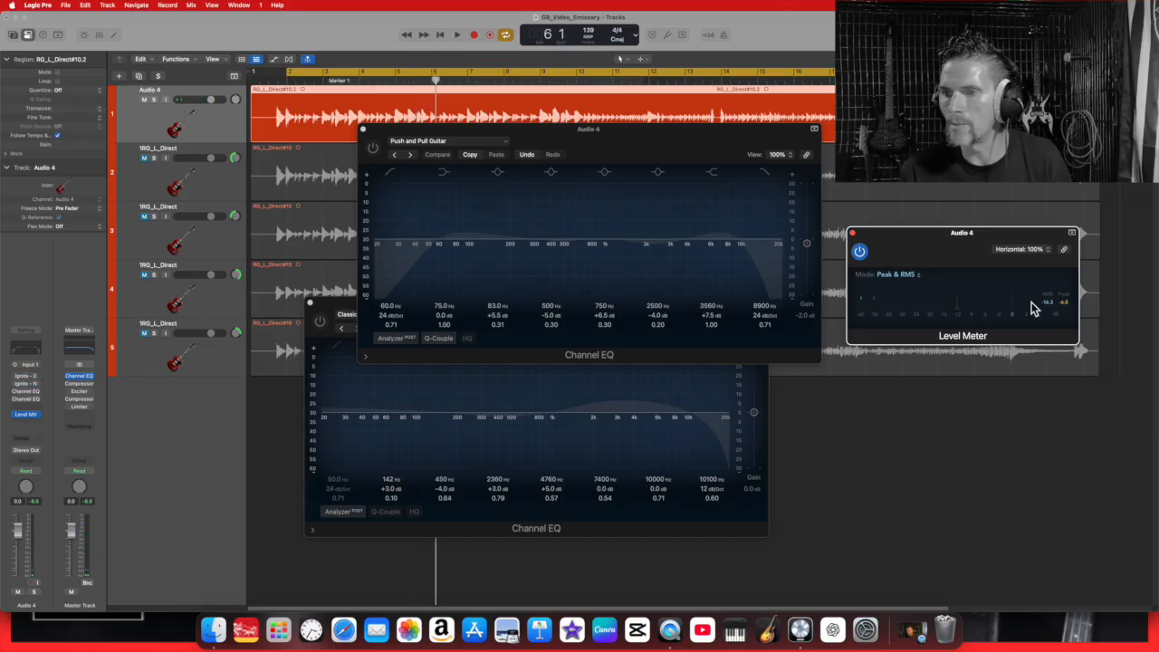
pyautogui.click(1068, 314)
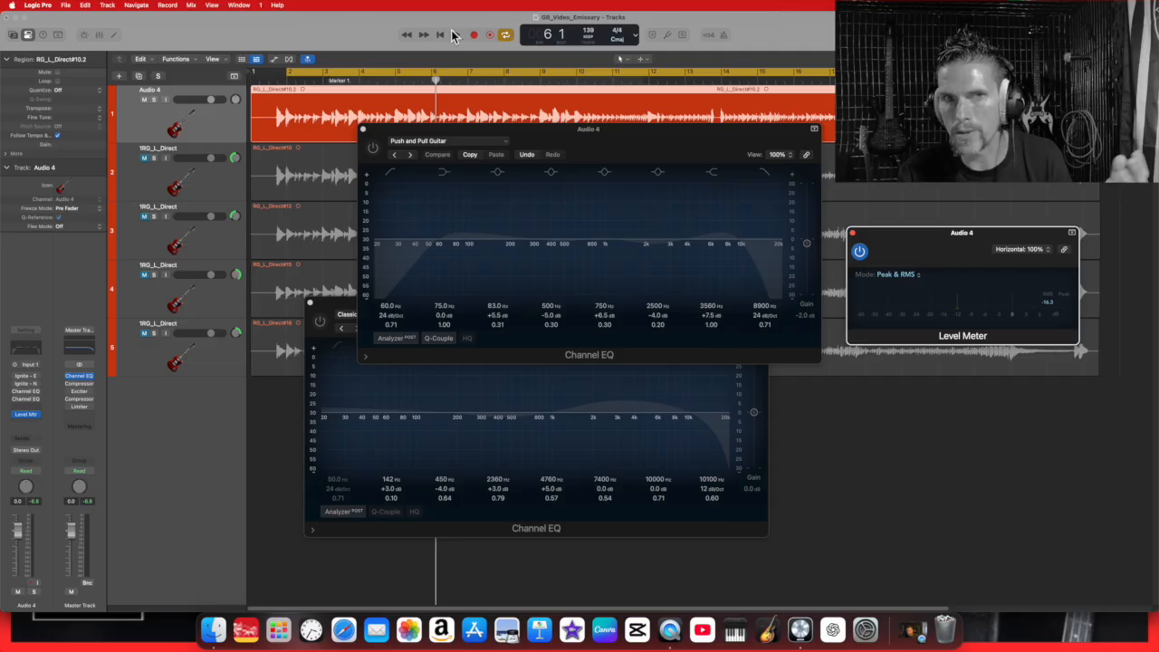
pyautogui.click(455, 36)
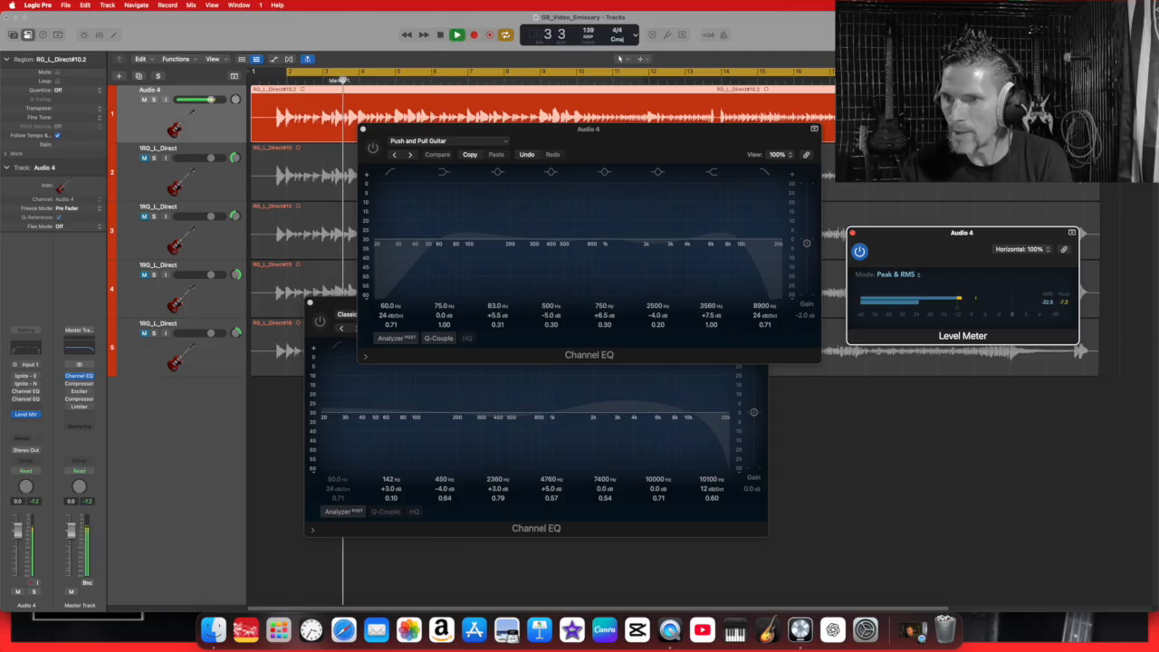
pyautogui.press('space')
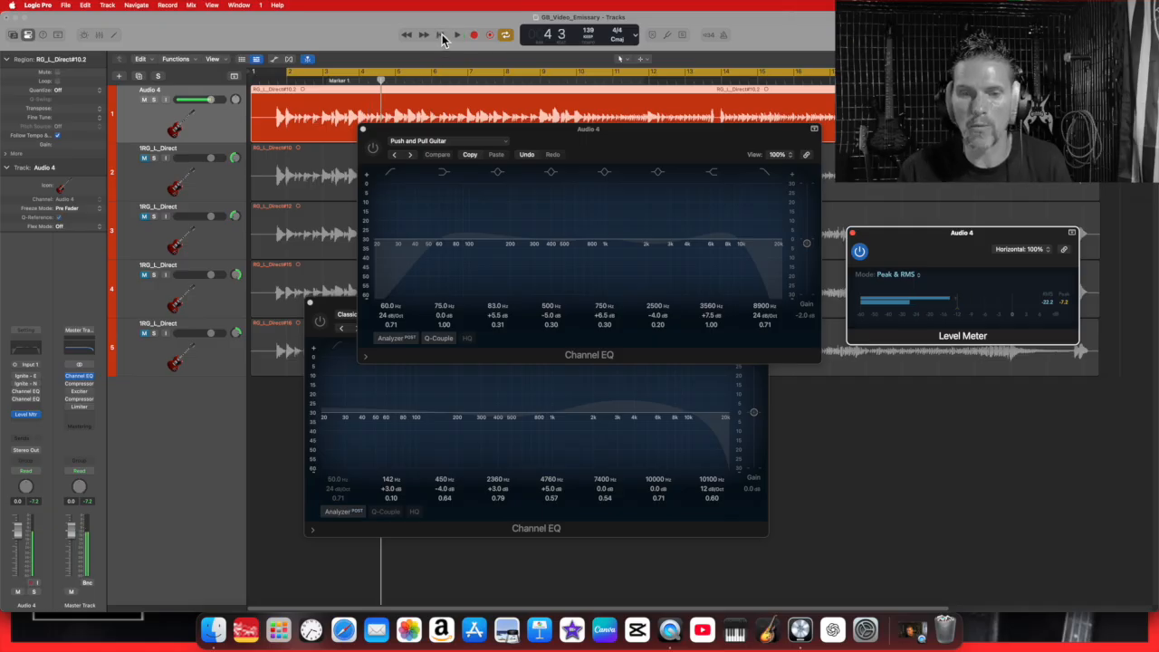
# Step: Enable the Push and Pull Guitar EQ during playback and lower its output gain to -4.5 dB, rechecking the peak level on the meter
pyautogui.click(15, 385)
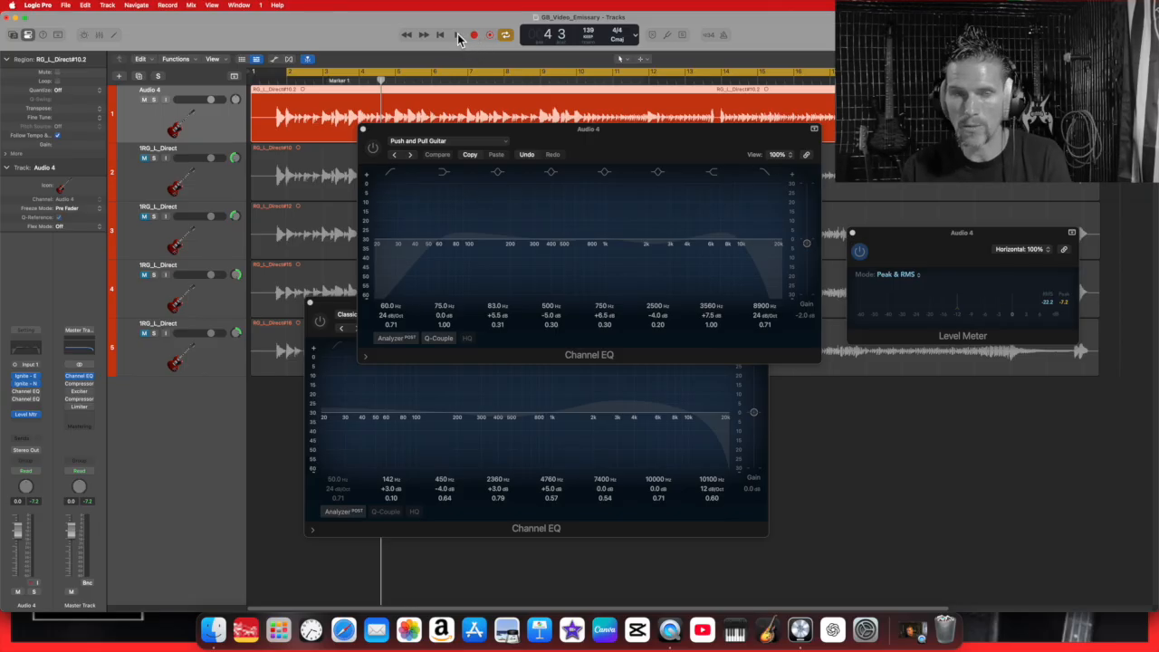
pyautogui.click(458, 36)
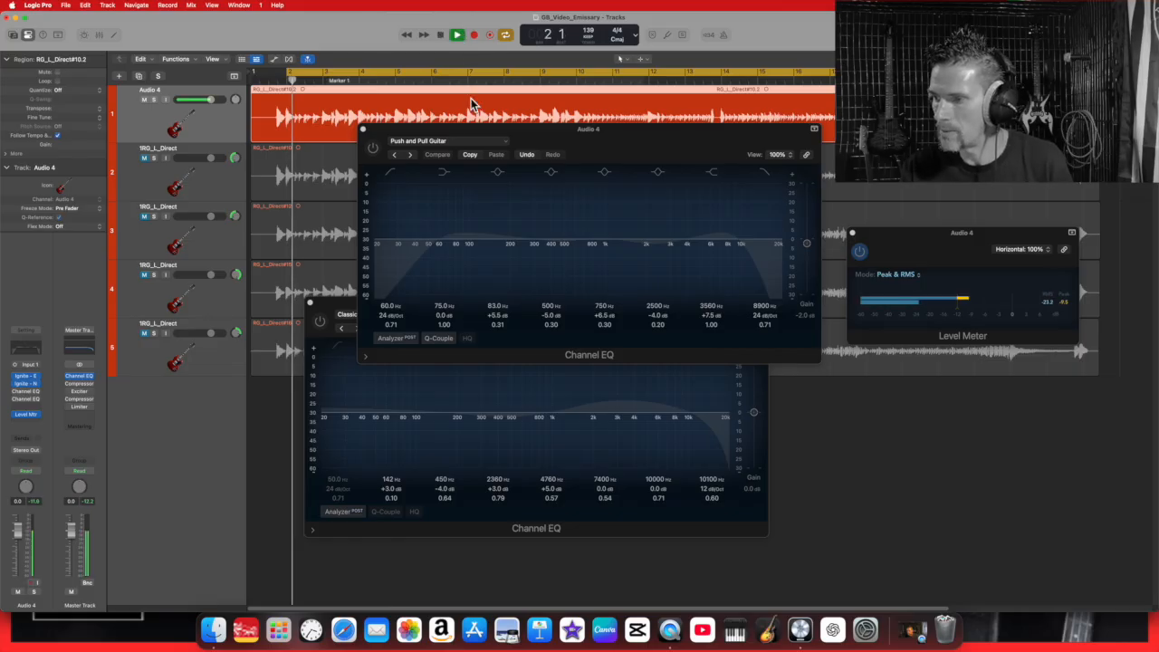
pyautogui.click(372, 147)
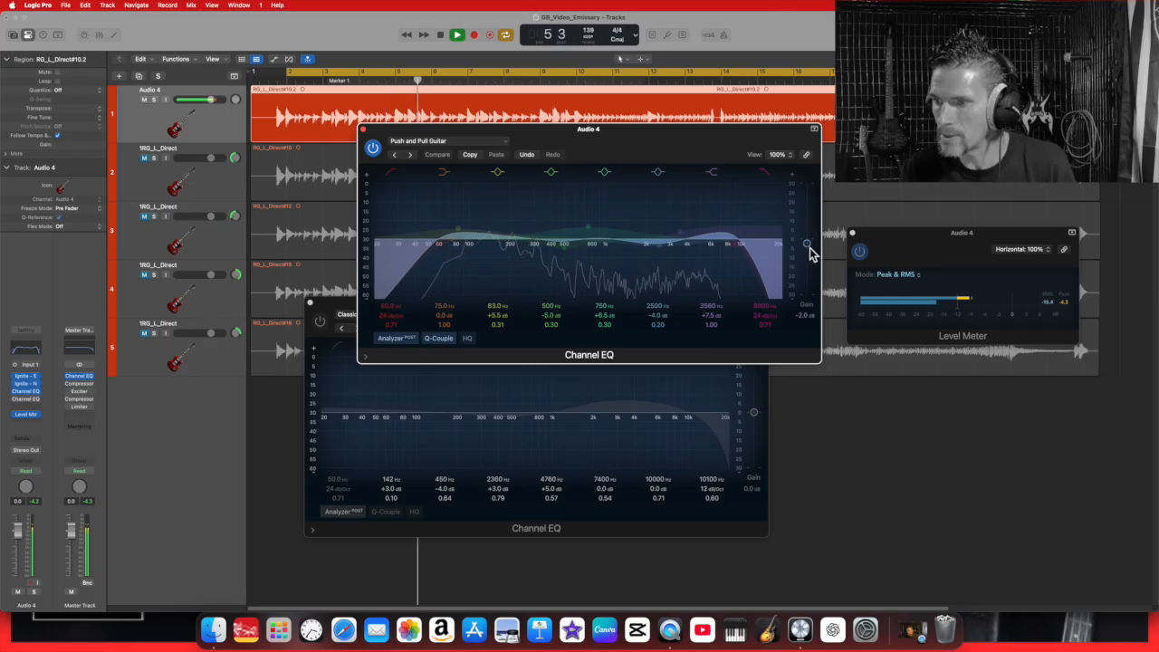
pyautogui.moveTo(808, 245); pyautogui.dragTo(811, 253)
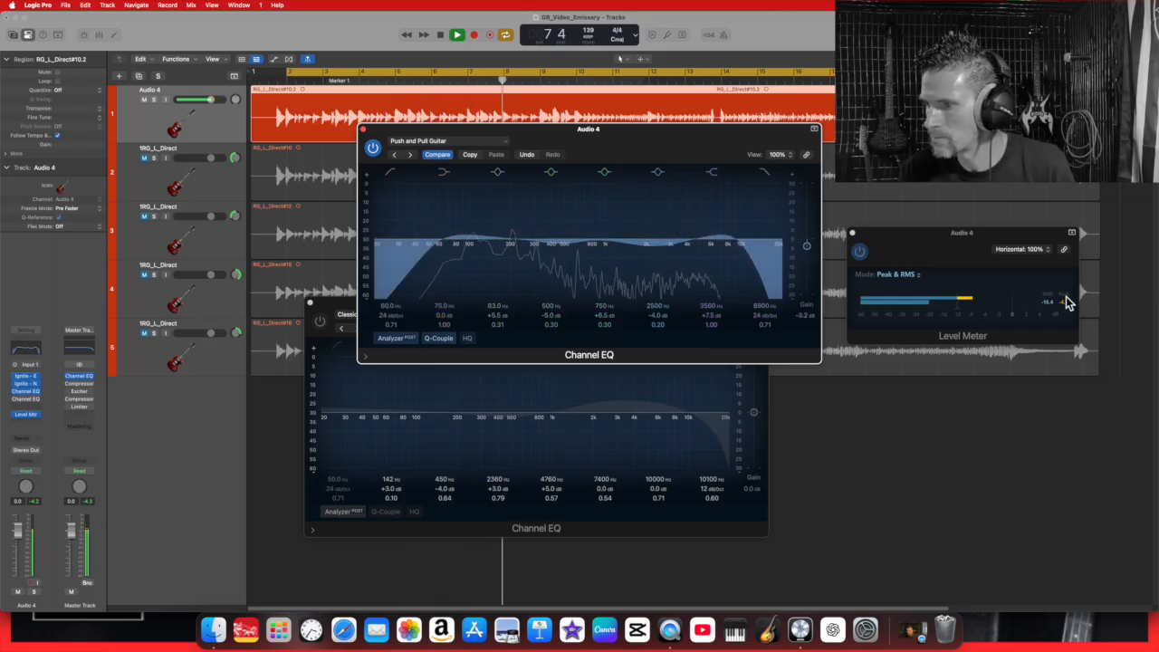
pyautogui.click(939, 309)
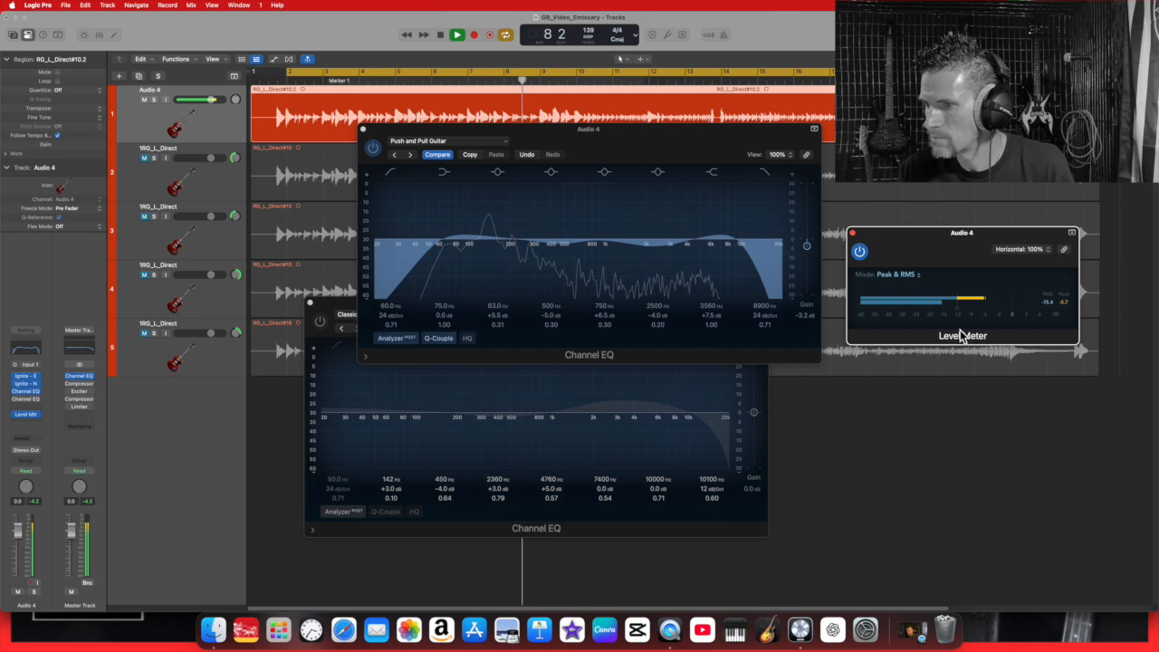
pyautogui.click(811, 256)
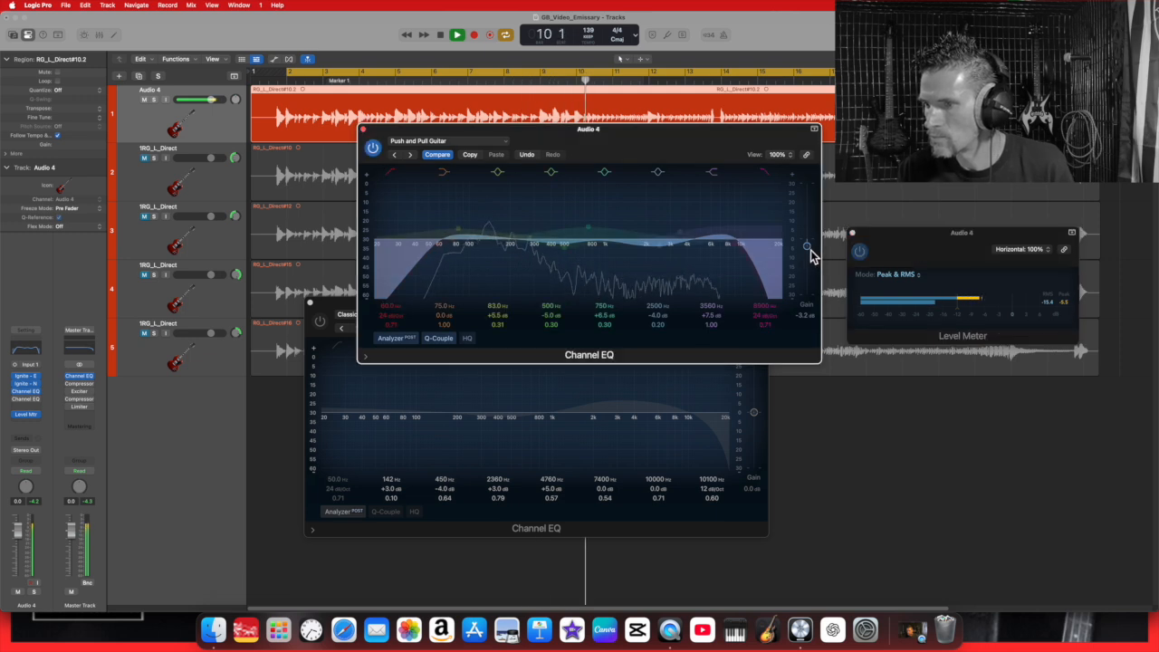
pyautogui.moveTo(811, 256); pyautogui.dragTo(810, 260)
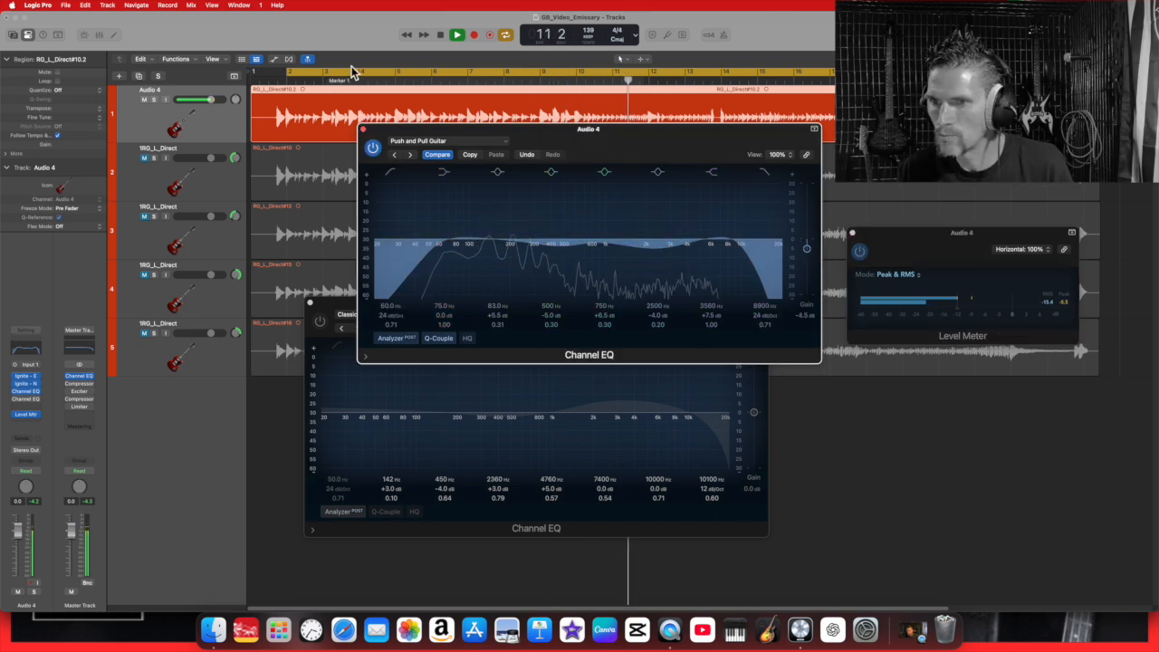
pyautogui.click(462, 38)
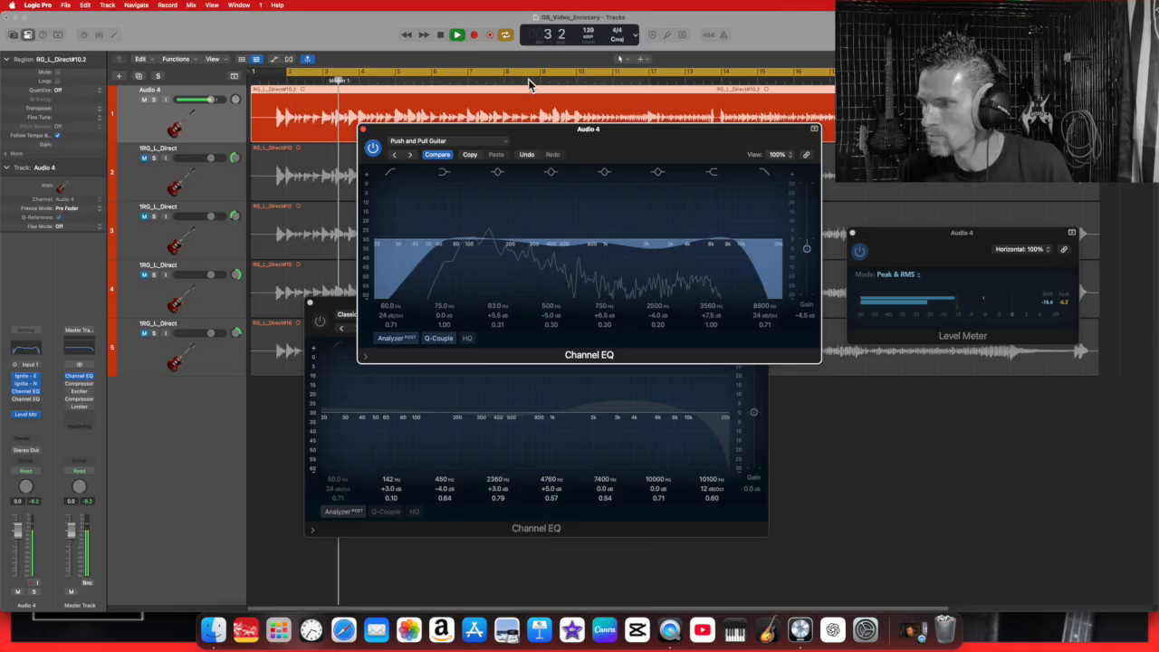
pyautogui.click(1070, 311)
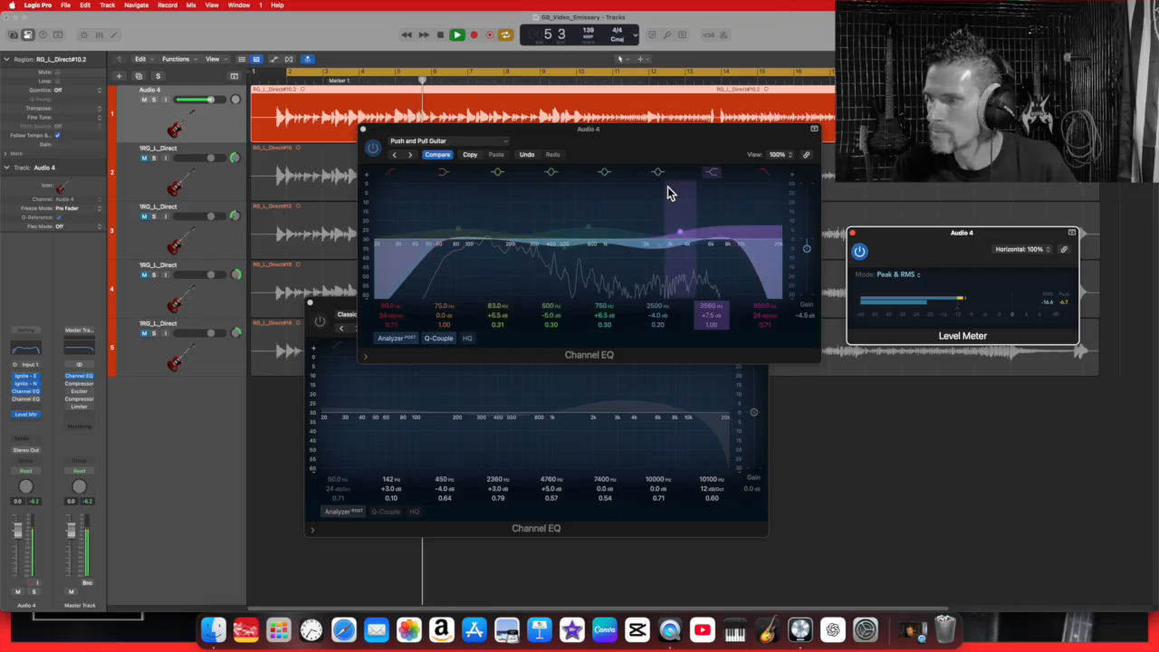
pyautogui.click(441, 36)
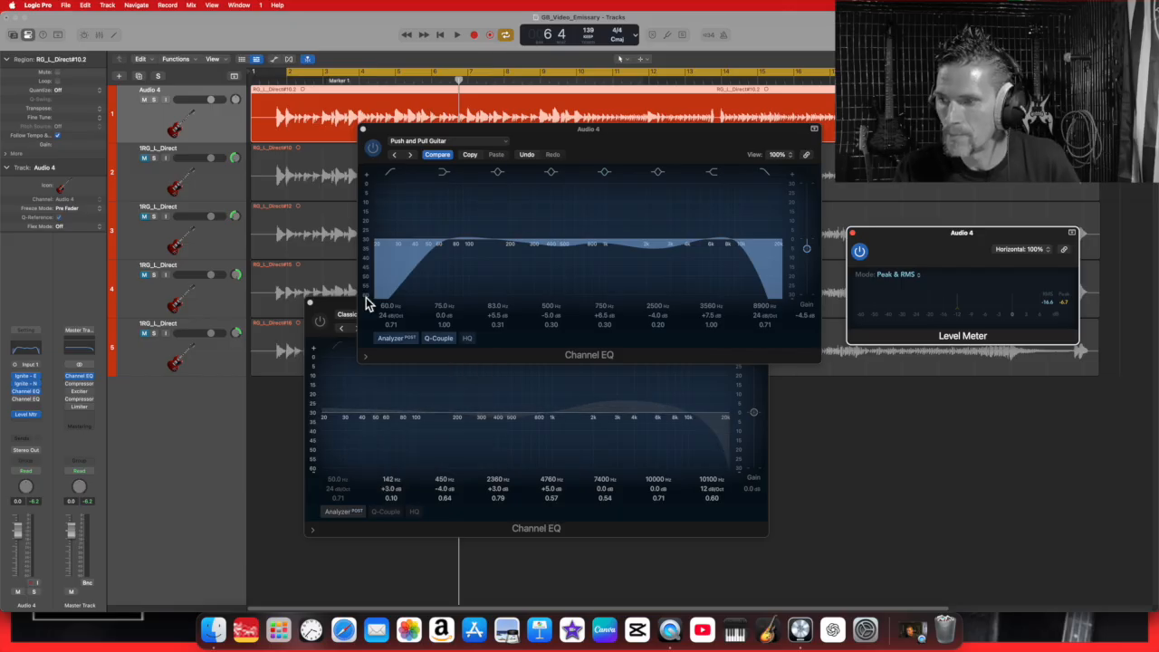
# Step: Enable the Classic Guitar Improve EQ during playback and set its output gain to -1.5 dB, checking the peak on the Level Meter
pyautogui.click(457, 35)
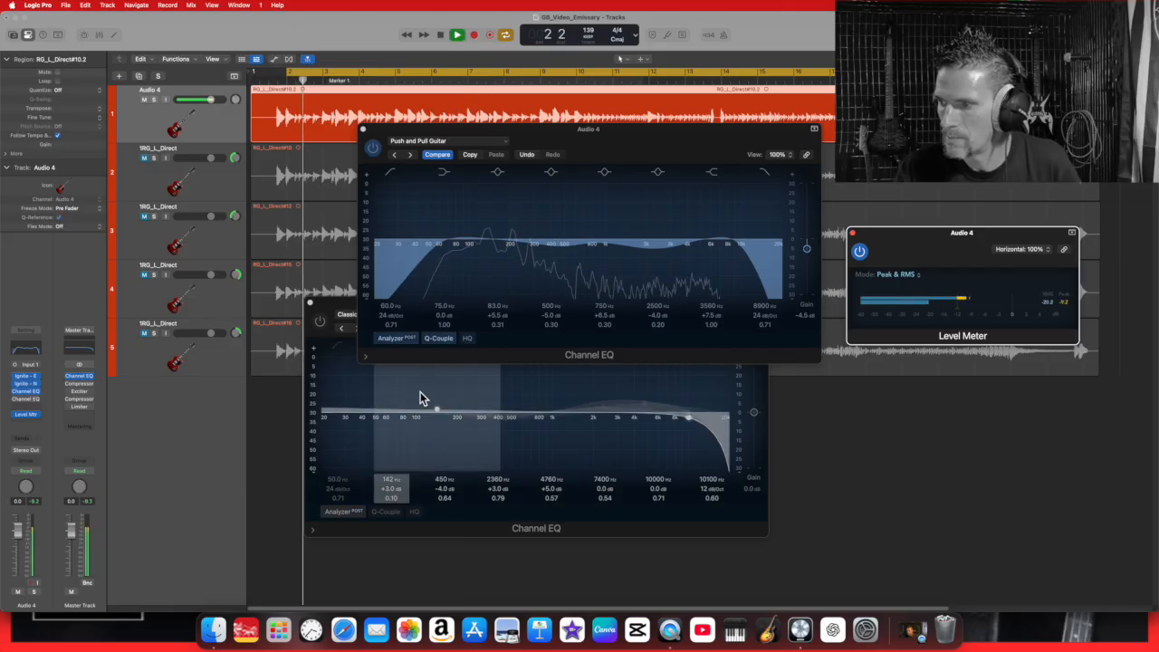
pyautogui.click(320, 323)
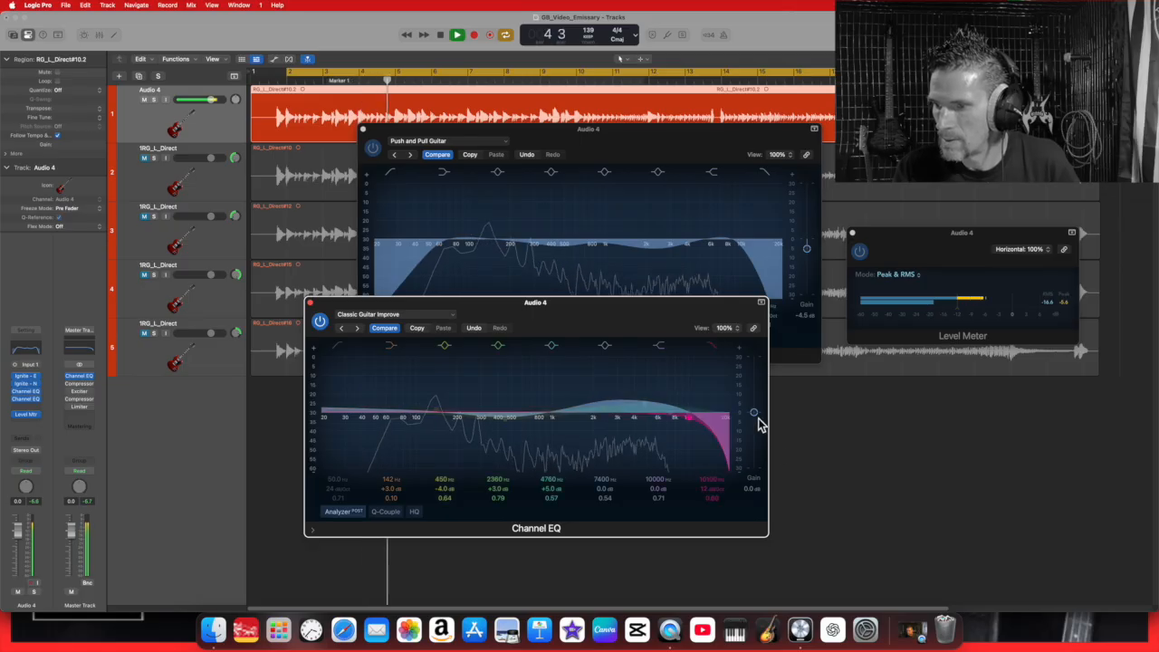
pyautogui.moveTo(756, 421); pyautogui.dragTo(759, 425)
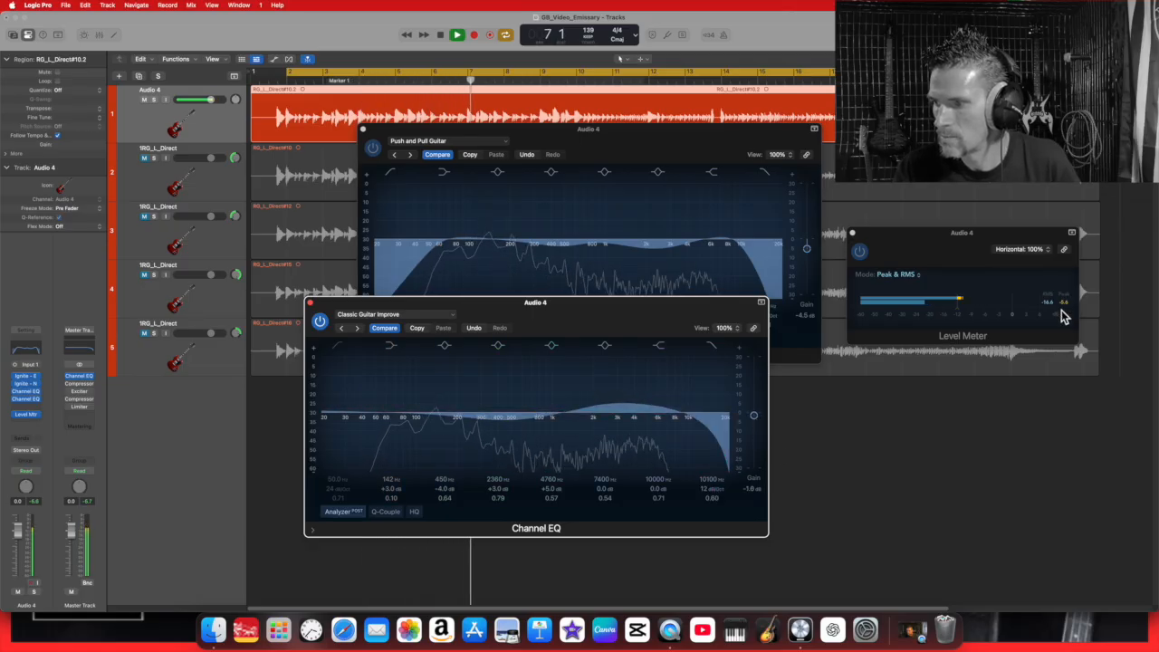
pyautogui.click(1070, 308)
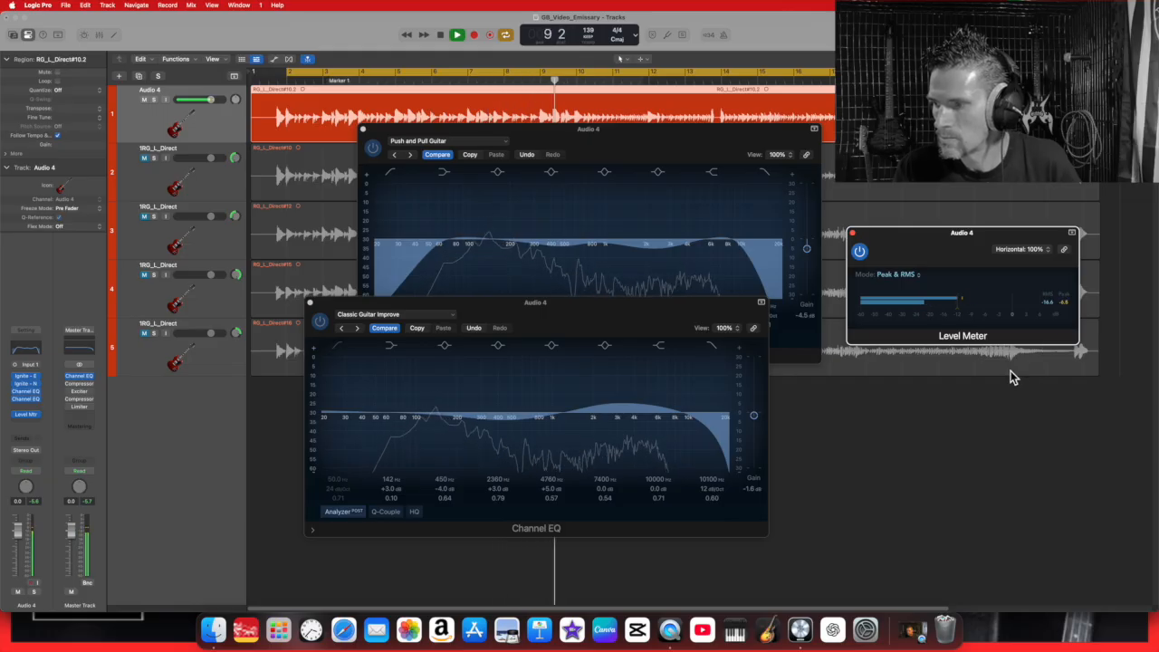
pyautogui.click(753, 420)
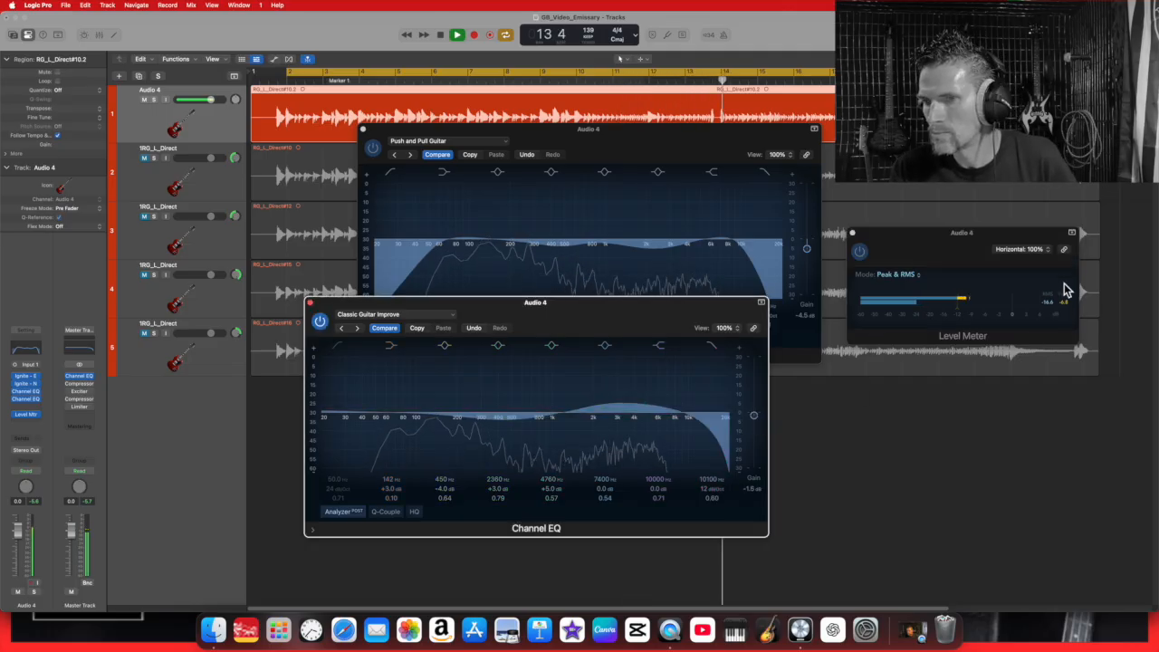
pyautogui.click(397, 84)
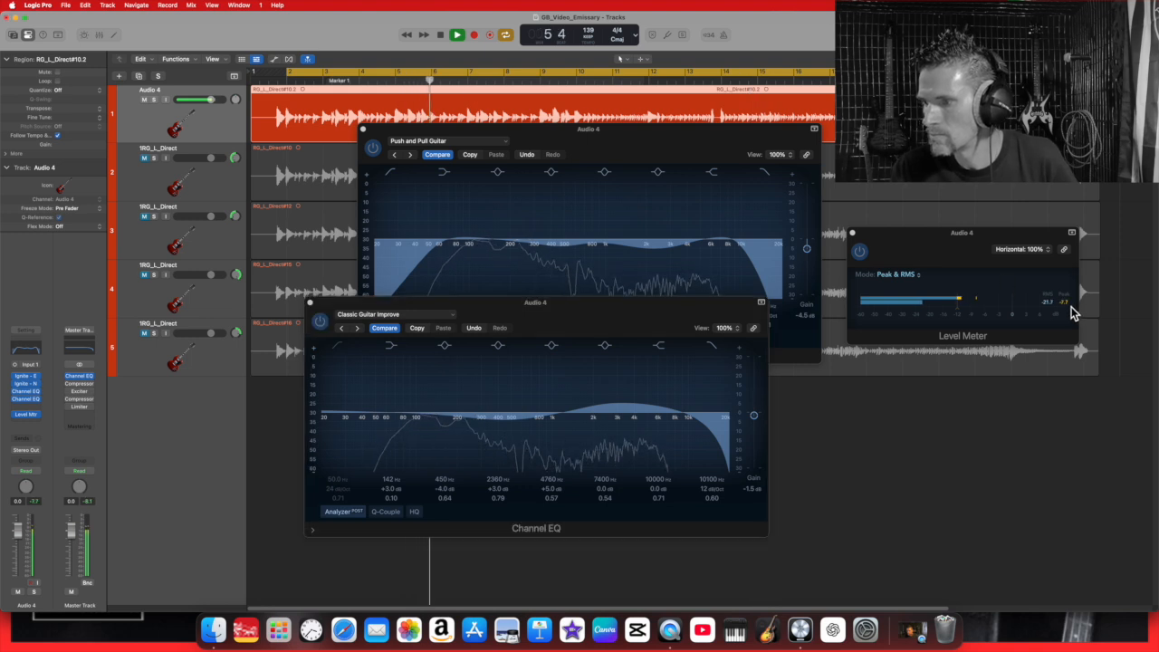
pyautogui.click(1071, 312)
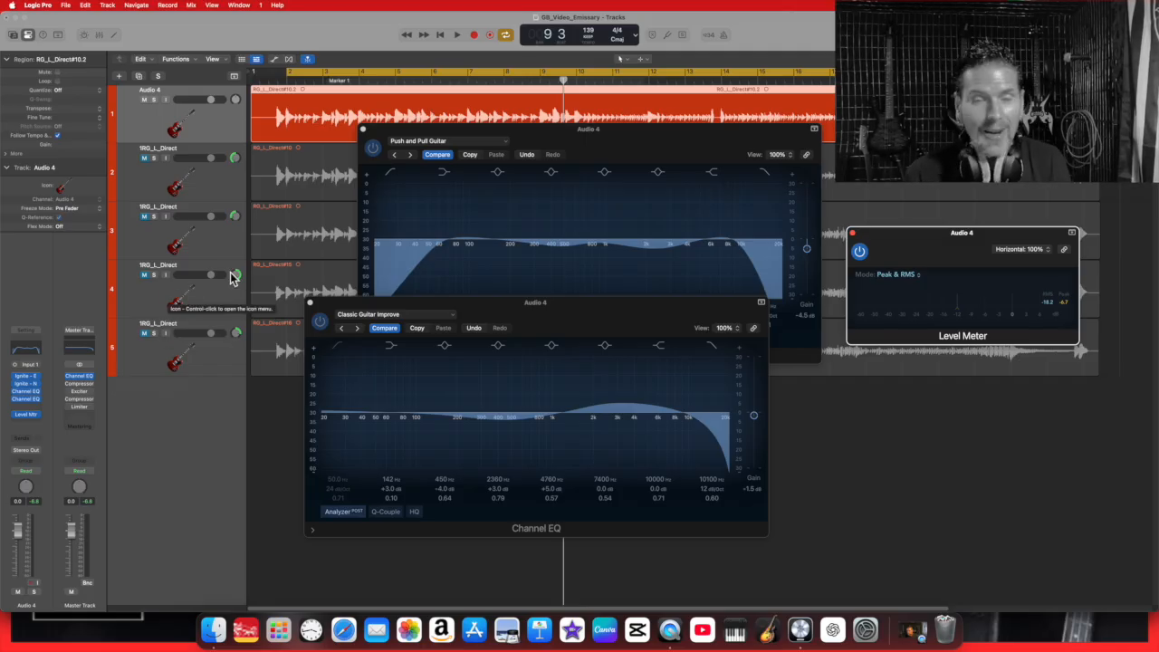
# Step: Close both Channel EQ windows and the Level Meter window
pyautogui.click(363, 129)
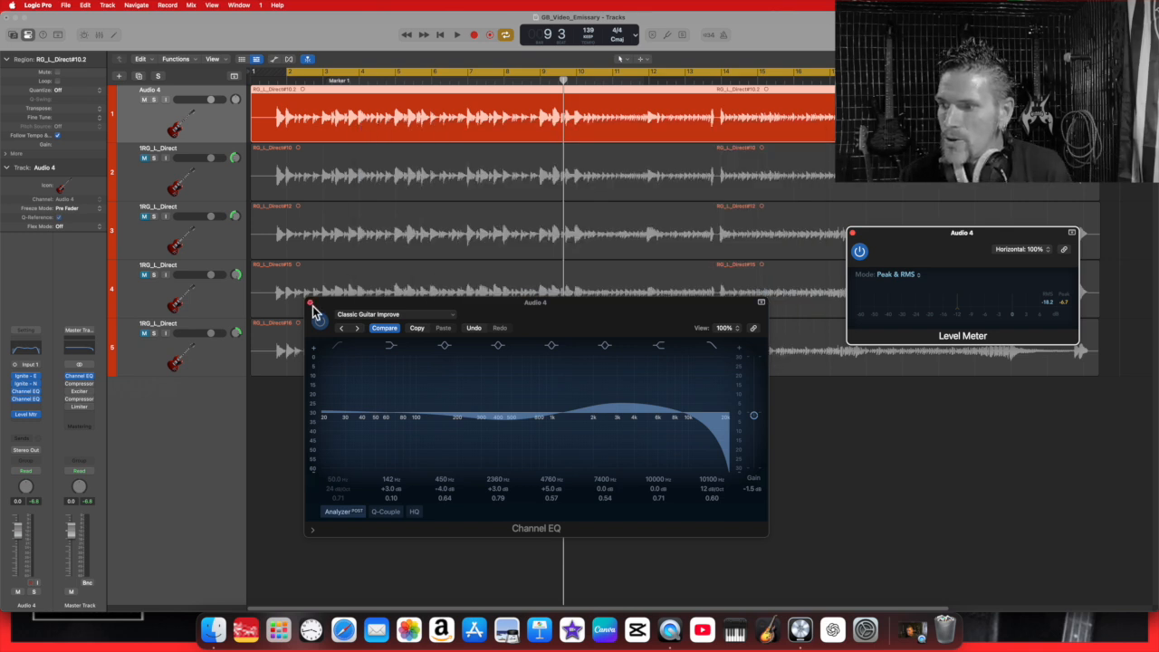
pyautogui.click(310, 303)
pyautogui.click(852, 235)
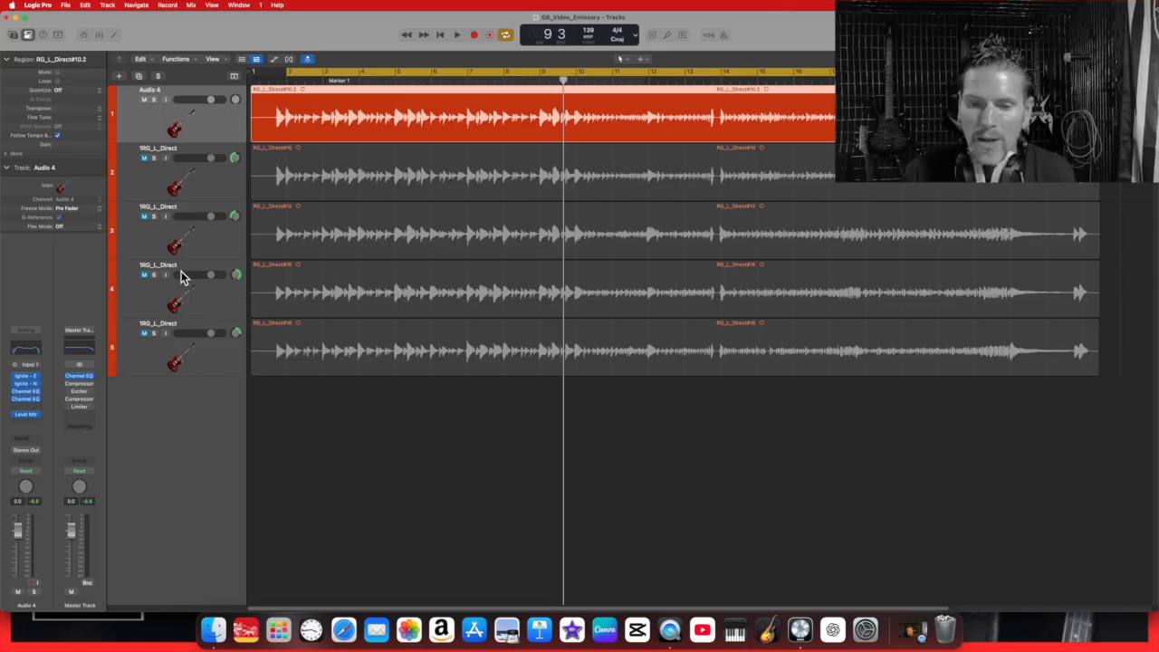
# Step: Open Audio 4's NadIR and Emissary windows to review them, move Emissary clear of NadIR, and close NadIR
pyautogui.click(34, 384)
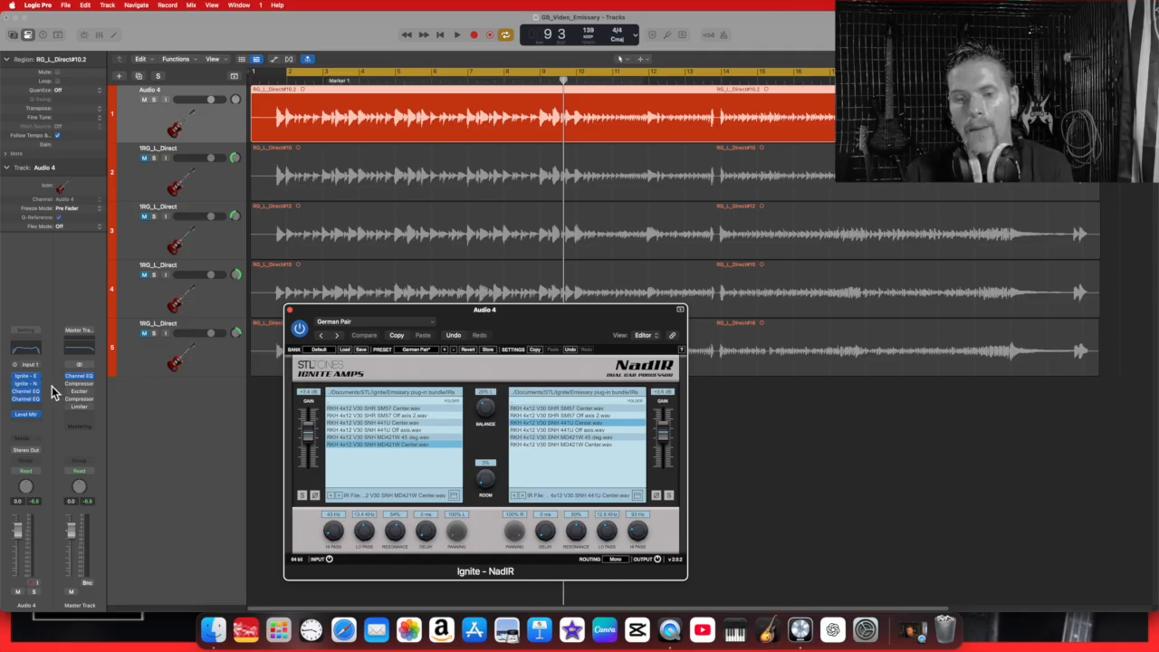
pyautogui.click(25, 375)
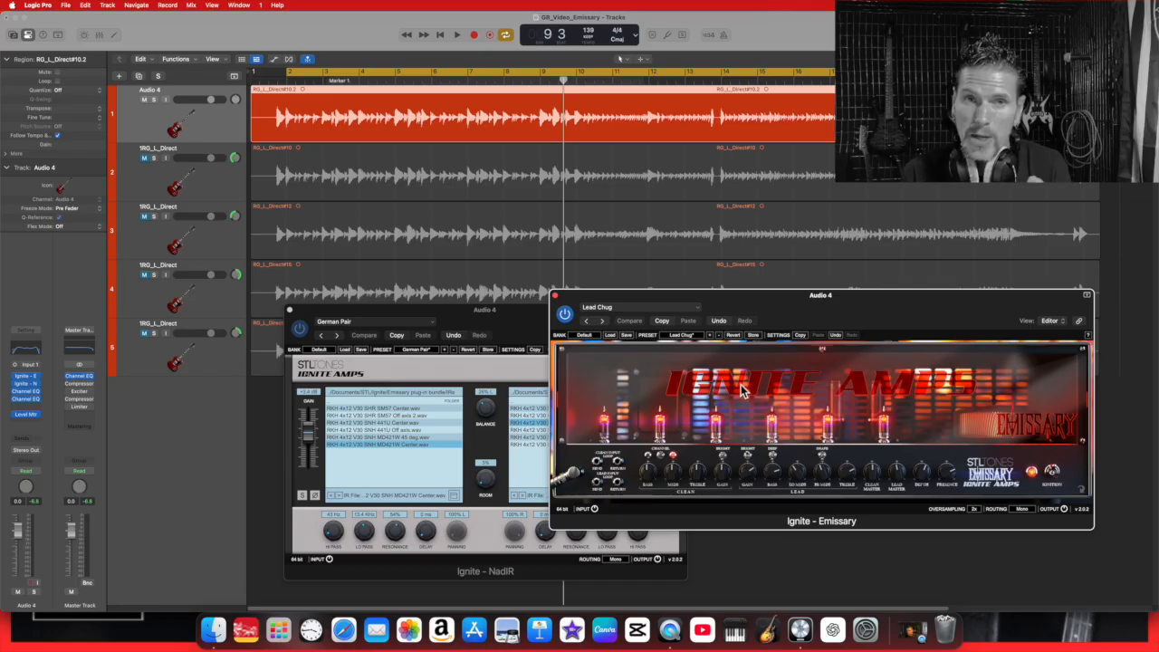
pyautogui.moveTo(769, 320); pyautogui.dragTo(725, 139)
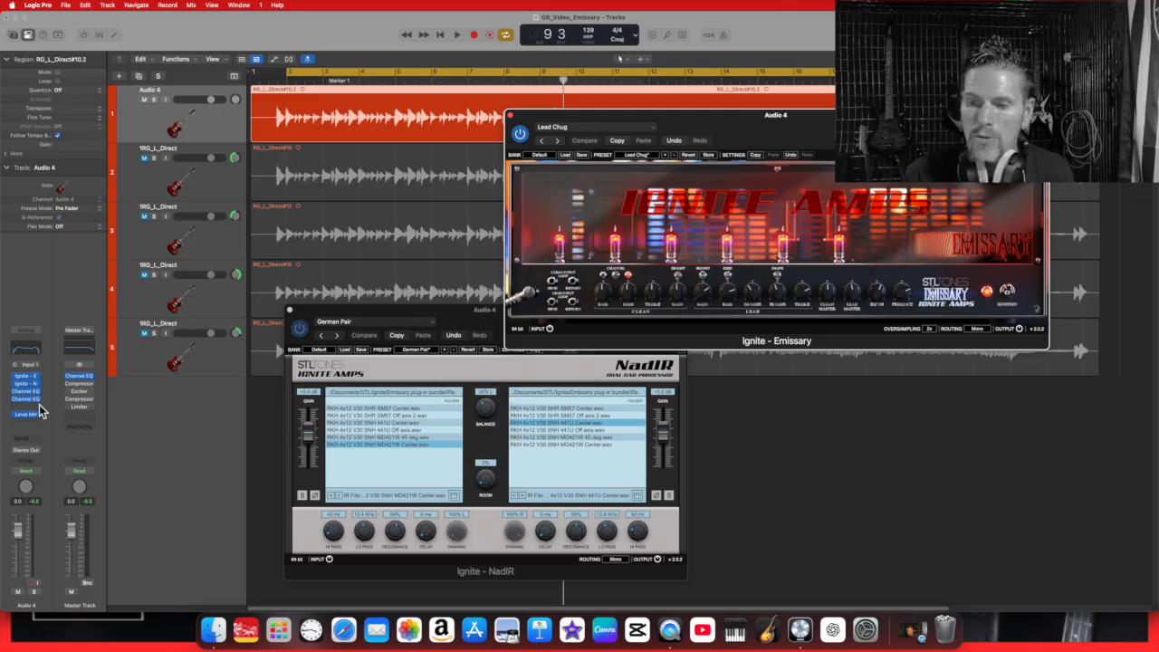
pyautogui.click(290, 313)
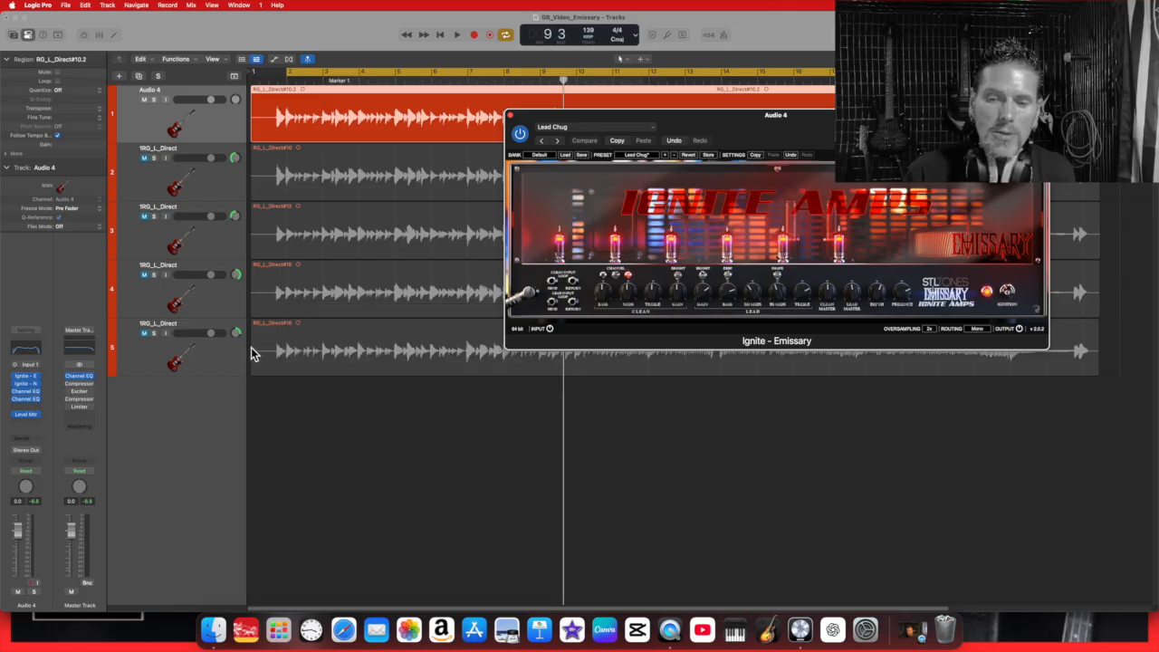
# Step: Insert a mono Amp Designer on Audio 4 below the second Channel EQ and move its window below Emissary's controls
pyautogui.click(38, 400)
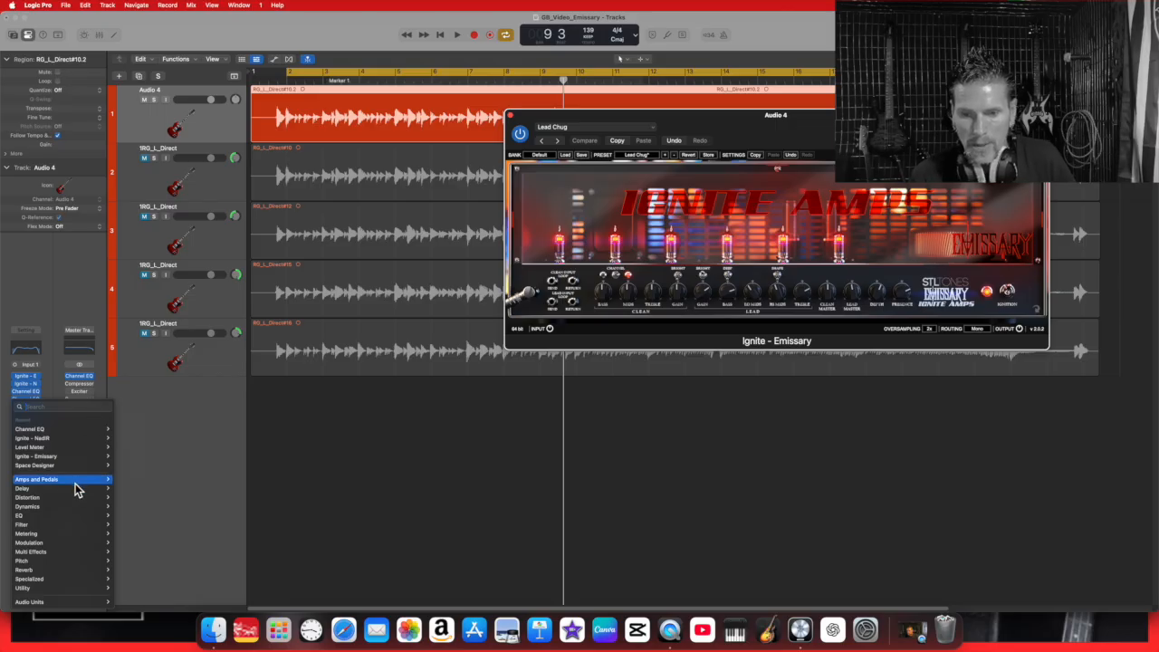
pyautogui.moveTo(78, 482)
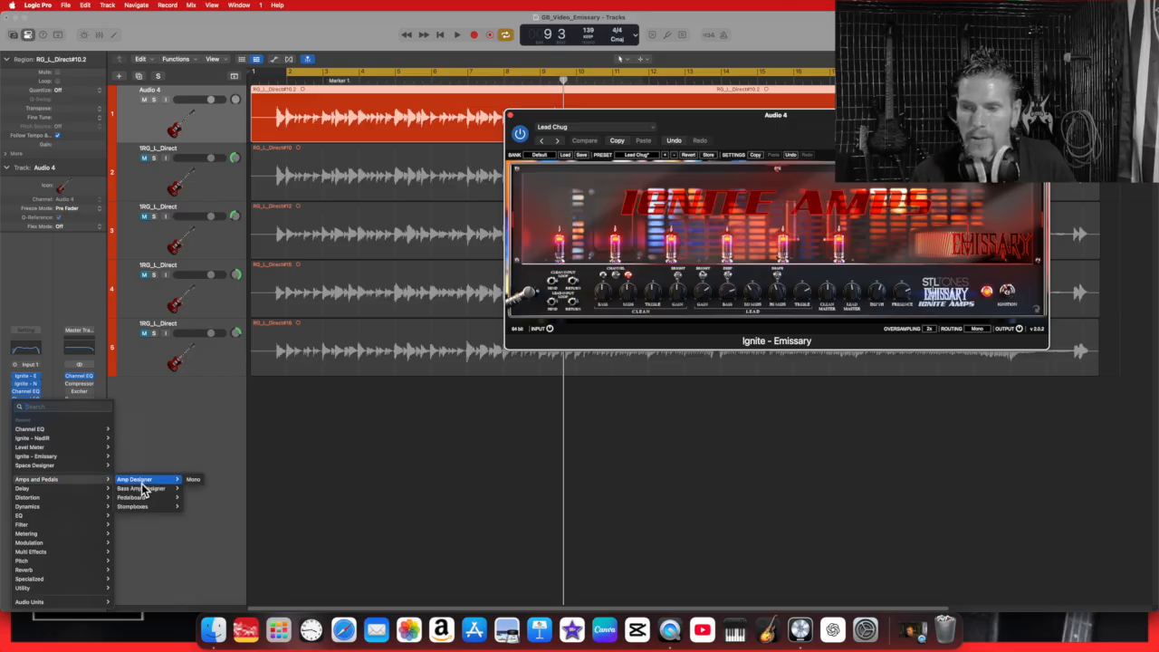
pyautogui.click(210, 477)
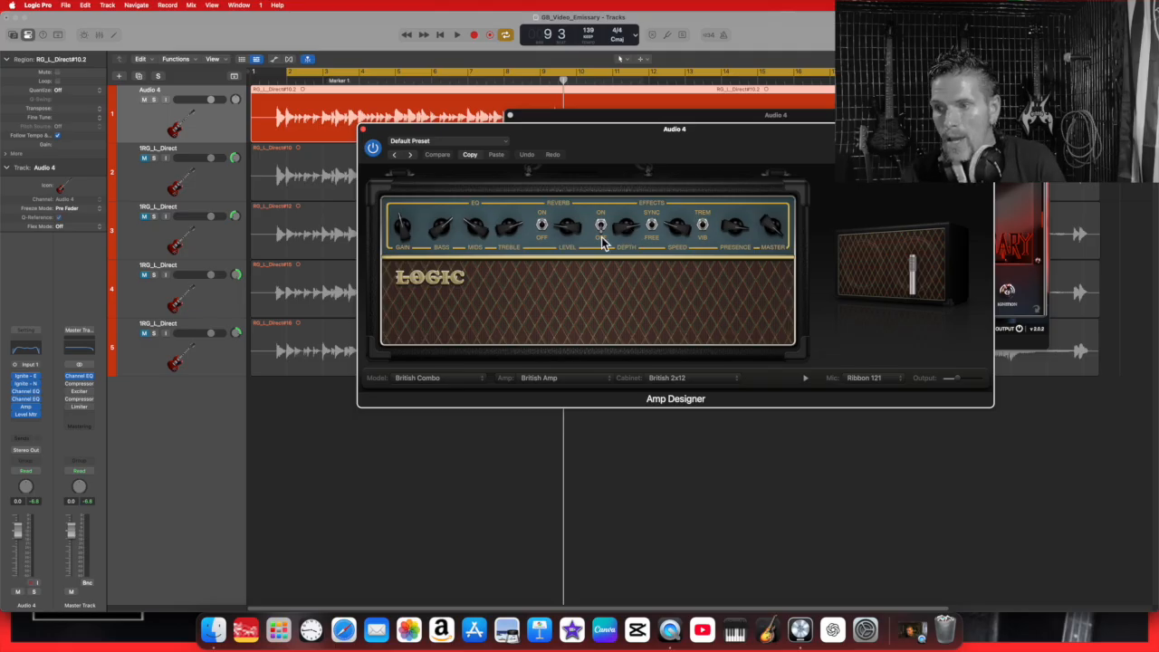
pyautogui.moveTo(738, 166); pyautogui.dragTo(644, 348)
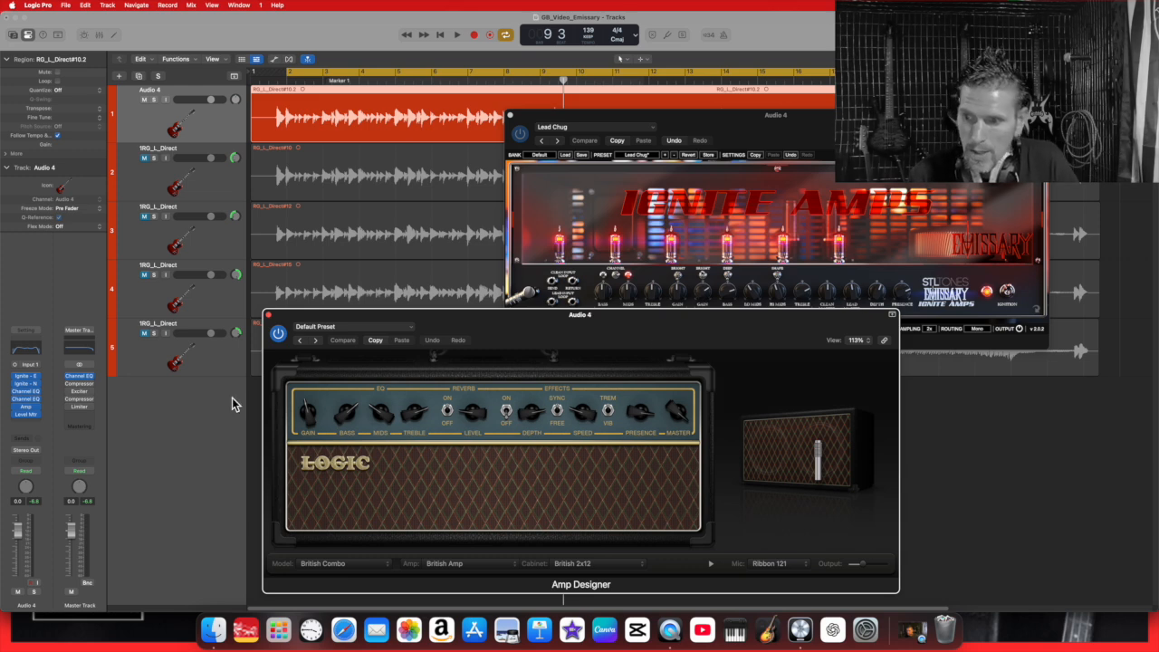
# Step: Open Audio 4's NadIR, bypass it, and arrange its window and Amp Designer's so they and Emissary do not overlap
pyautogui.moveTo(511, 333); pyautogui.dragTo(605, 328)
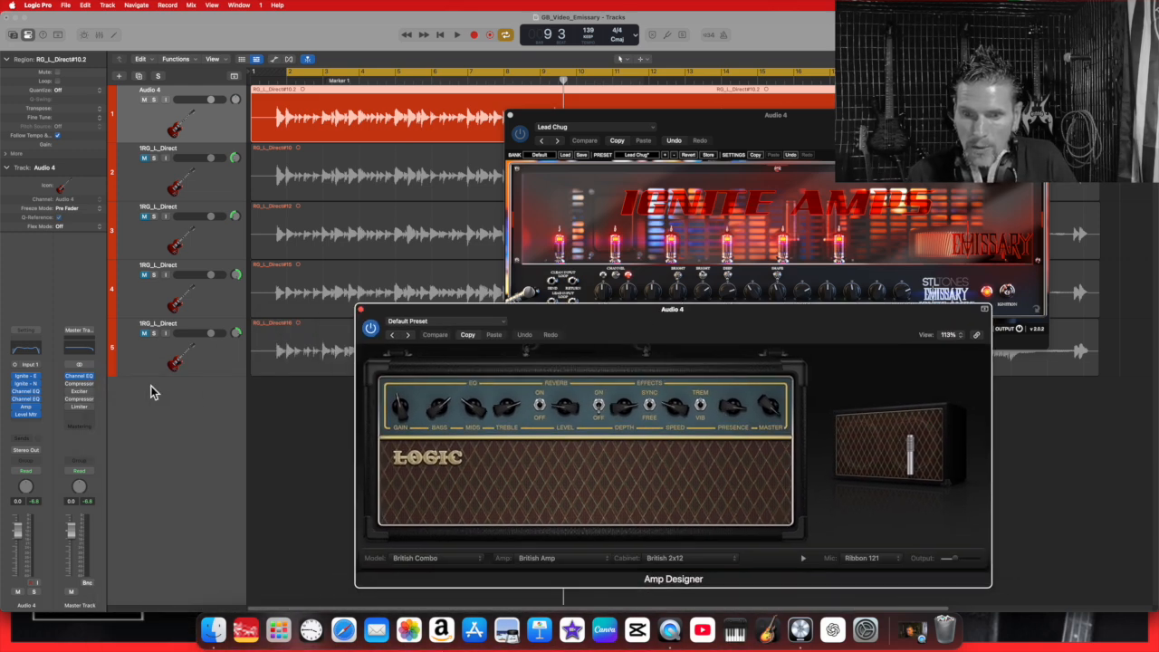
pyautogui.click(27, 383)
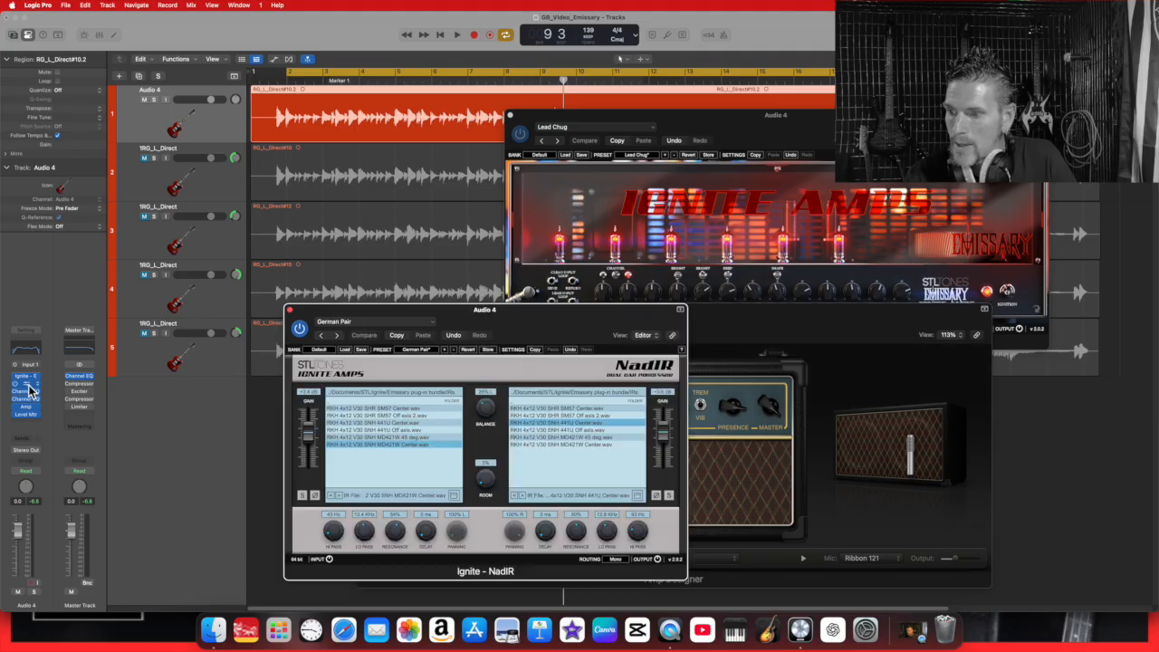
pyautogui.moveTo(489, 310); pyautogui.dragTo(343, 196)
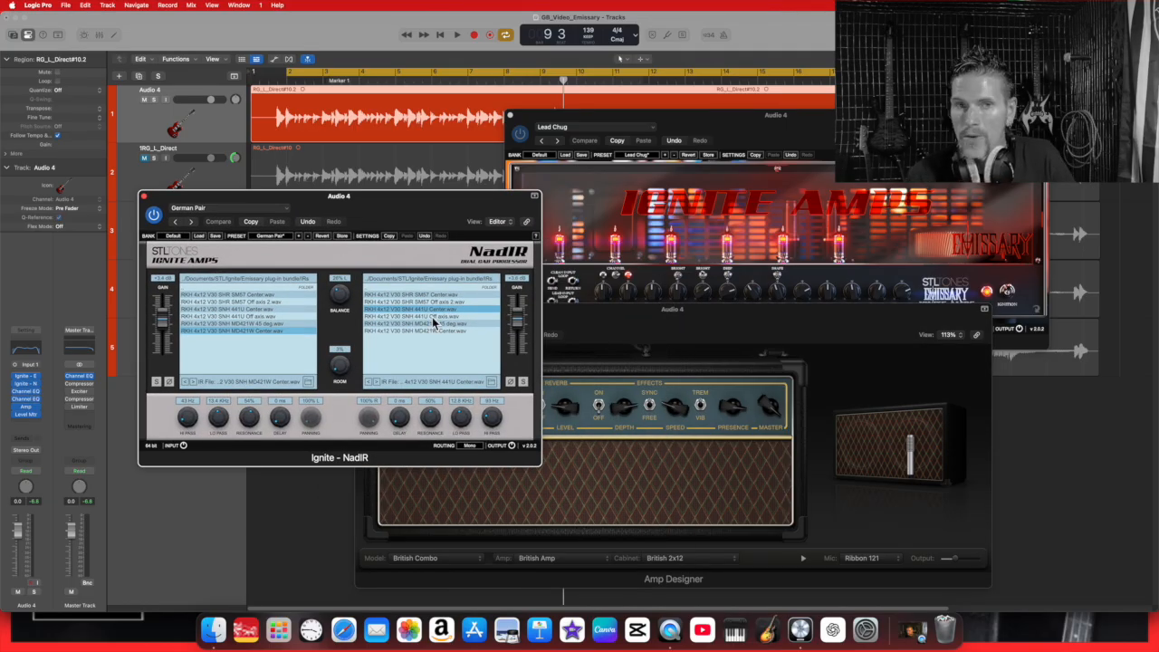
pyautogui.moveTo(434, 222); pyautogui.dragTo(334, 62)
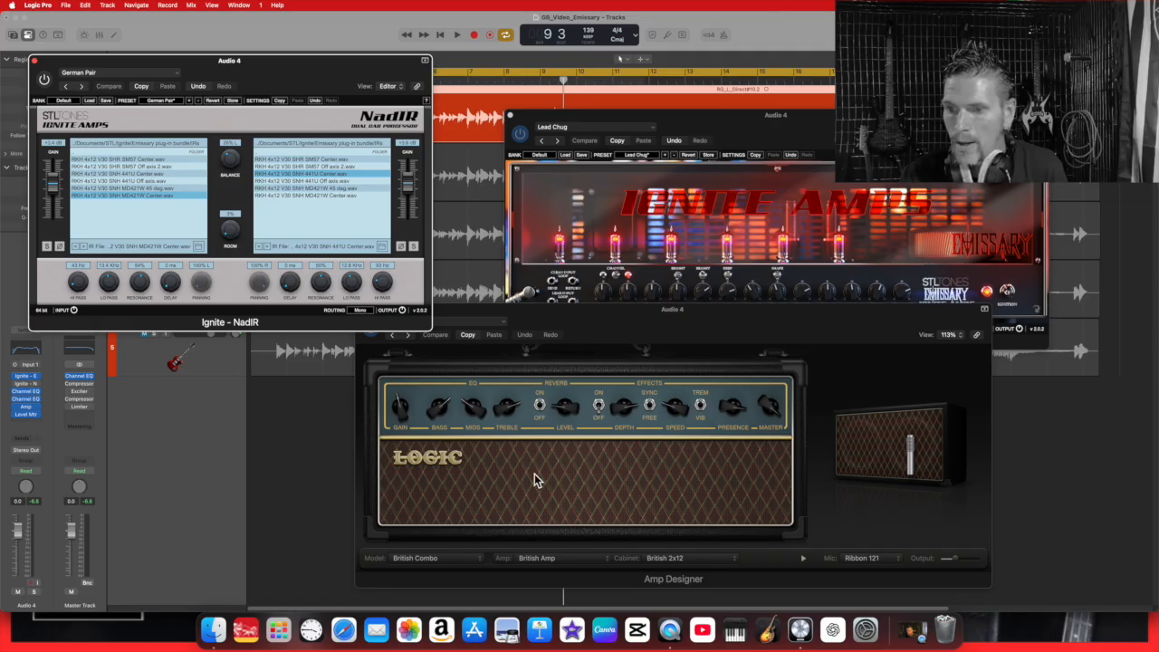
pyautogui.moveTo(399, 72); pyautogui.dragTo(402, 42)
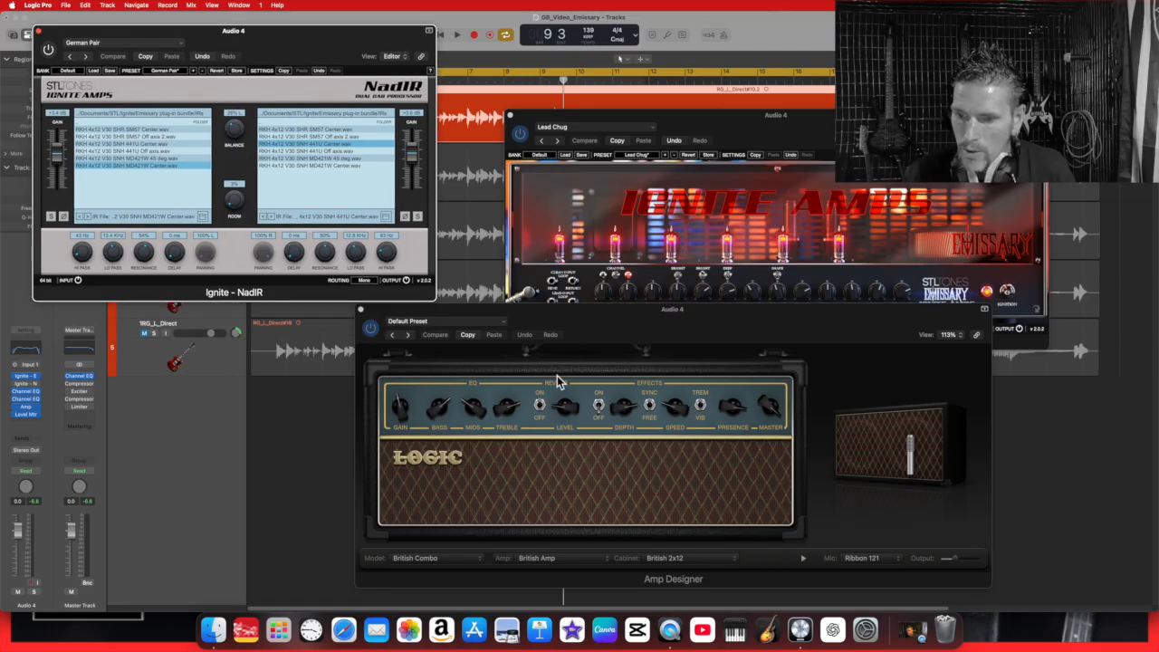
# Step: Review Amp Designer's model list without changing the model, and set the amp to Transparent Preamp
pyautogui.click(479, 563)
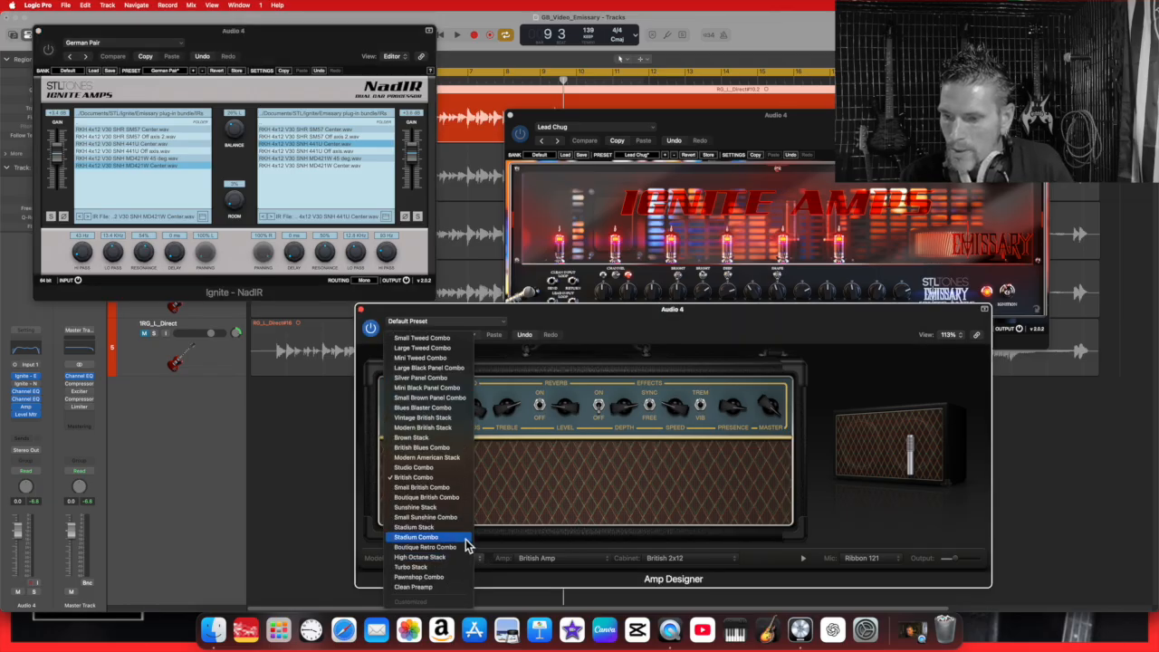
pyautogui.click(549, 546)
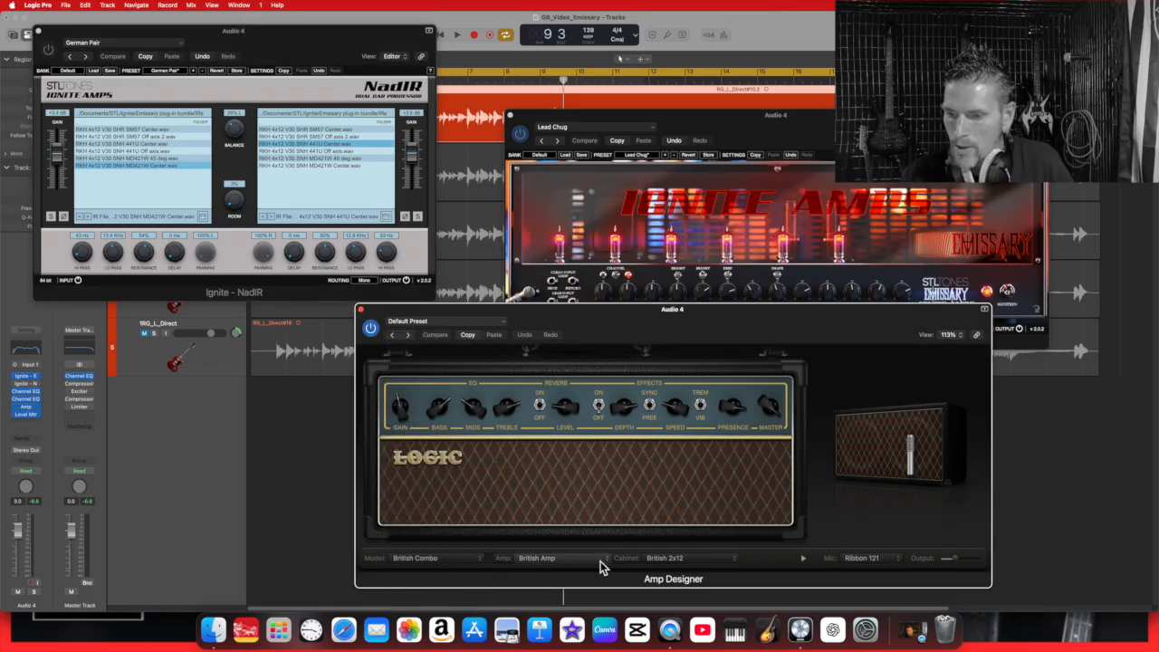
pyautogui.click(602, 563)
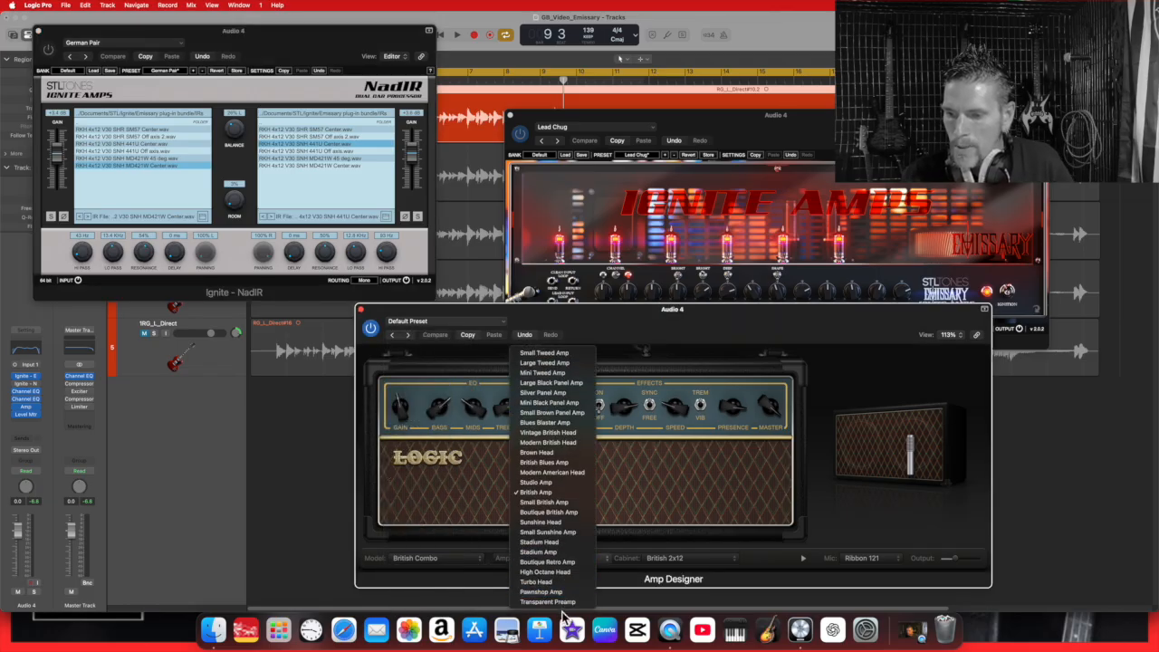
pyautogui.click(559, 602)
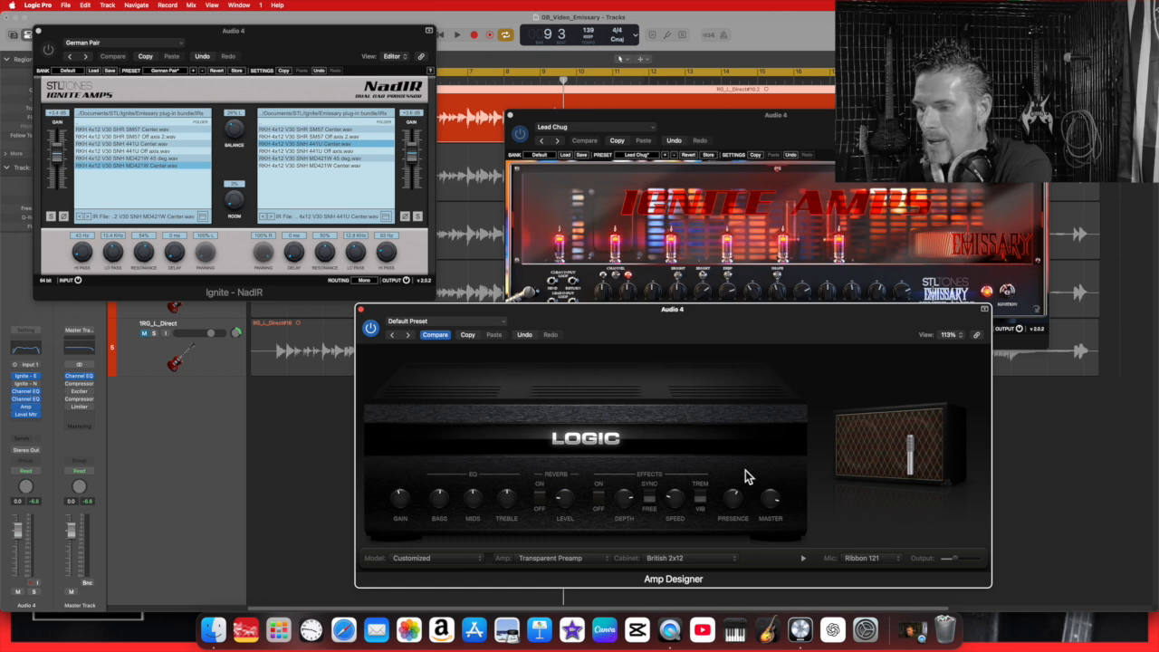
pyautogui.moveTo(900, 473)
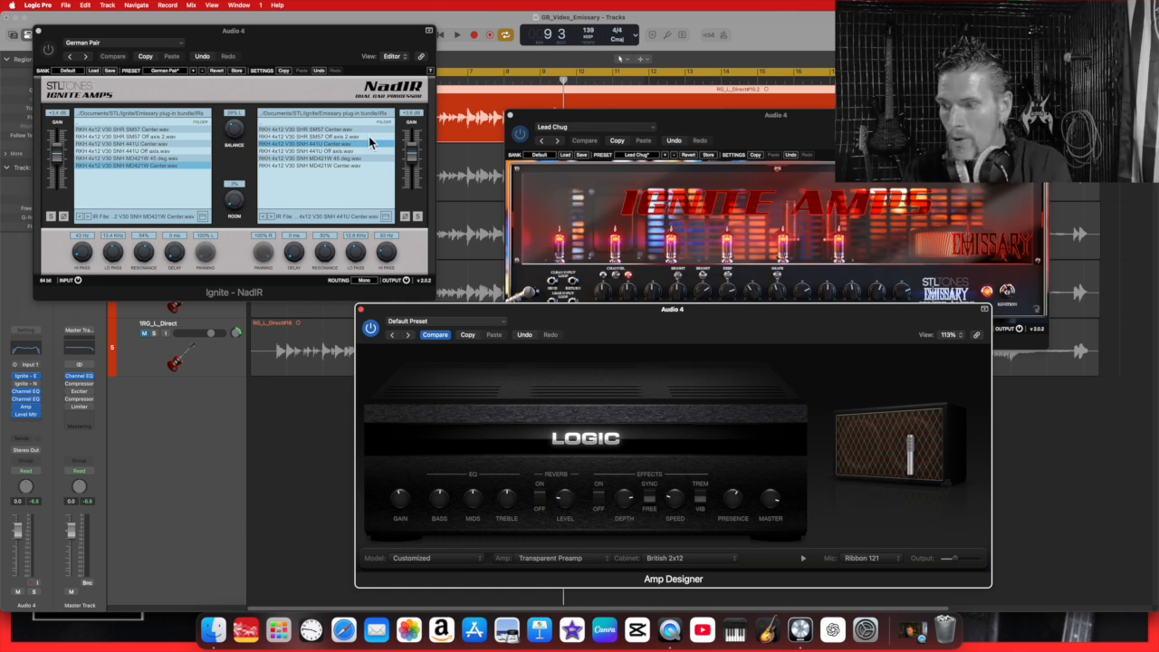
pyautogui.moveTo(959, 481)
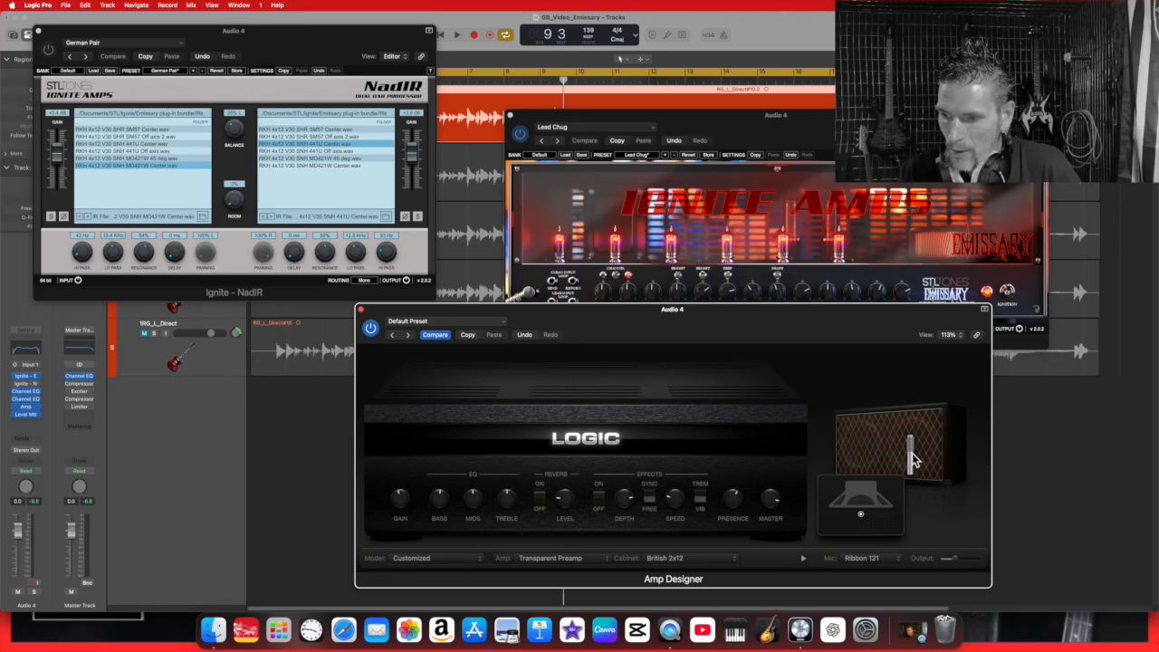
# Step: Try the Modern British 4x12 and Vintage British 4x12 cabinets in Amp Designer, and settle on Modern American 4x12
pyautogui.click(736, 567)
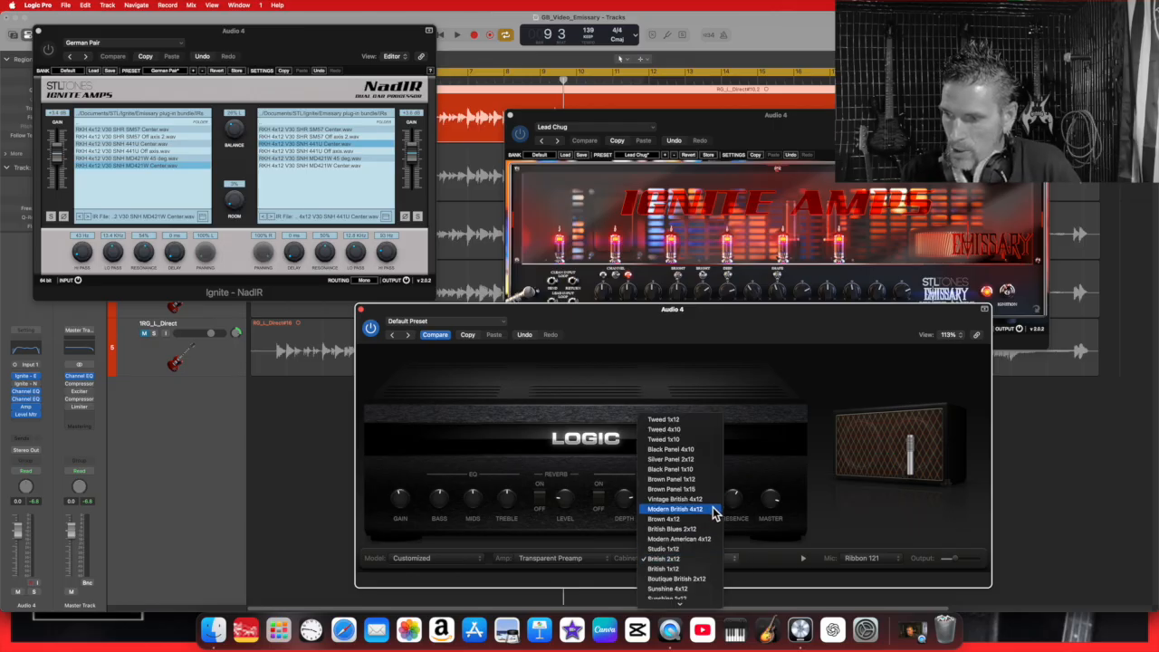
pyautogui.click(713, 512)
pyautogui.click(729, 559)
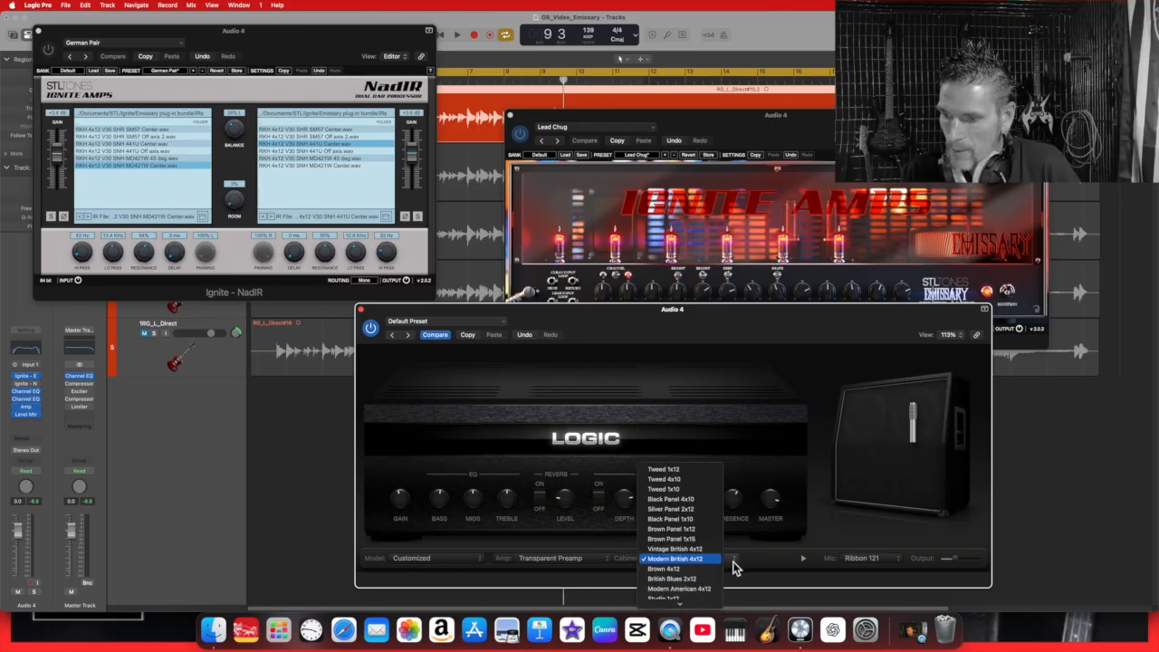
pyautogui.click(717, 552)
pyautogui.click(732, 561)
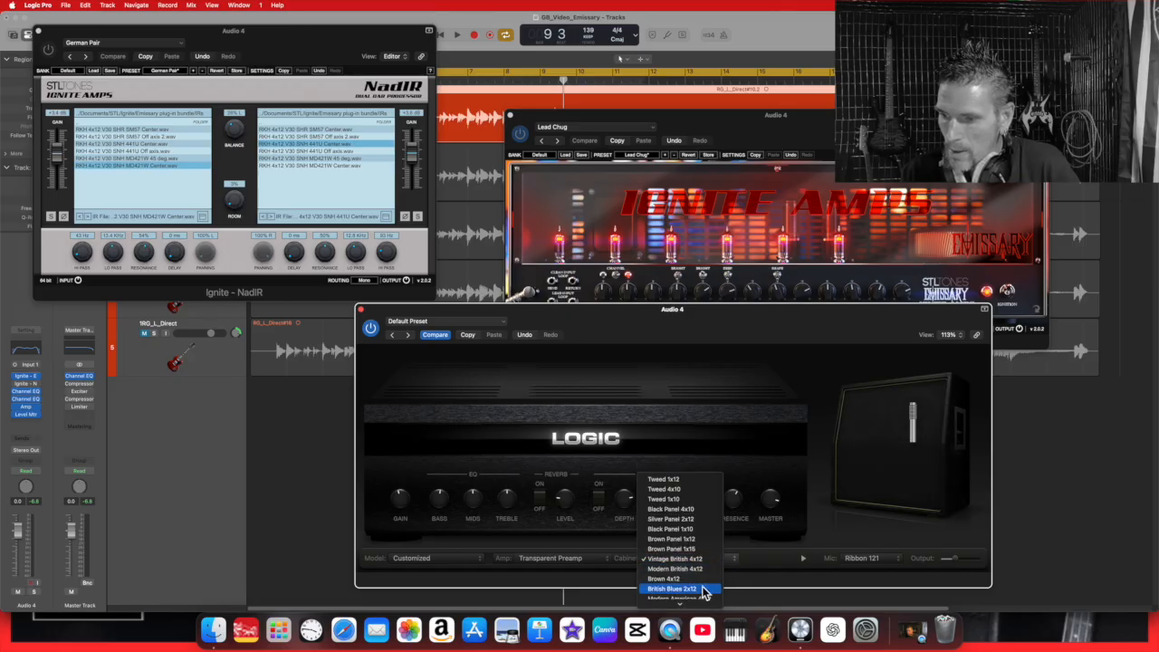
pyautogui.moveTo(698, 601)
pyautogui.click(707, 549)
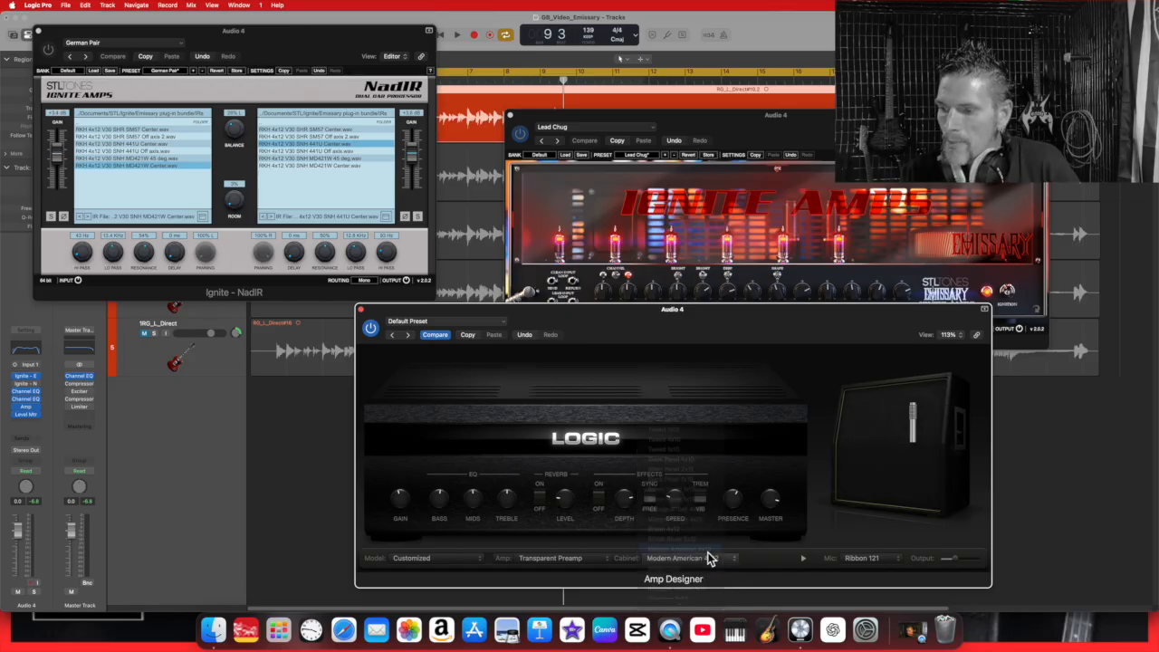
# Step: Review Amp Designer's microphone choices, keep Ribbon 121, and shift the microphone slightly off its centred position
pyautogui.click(899, 558)
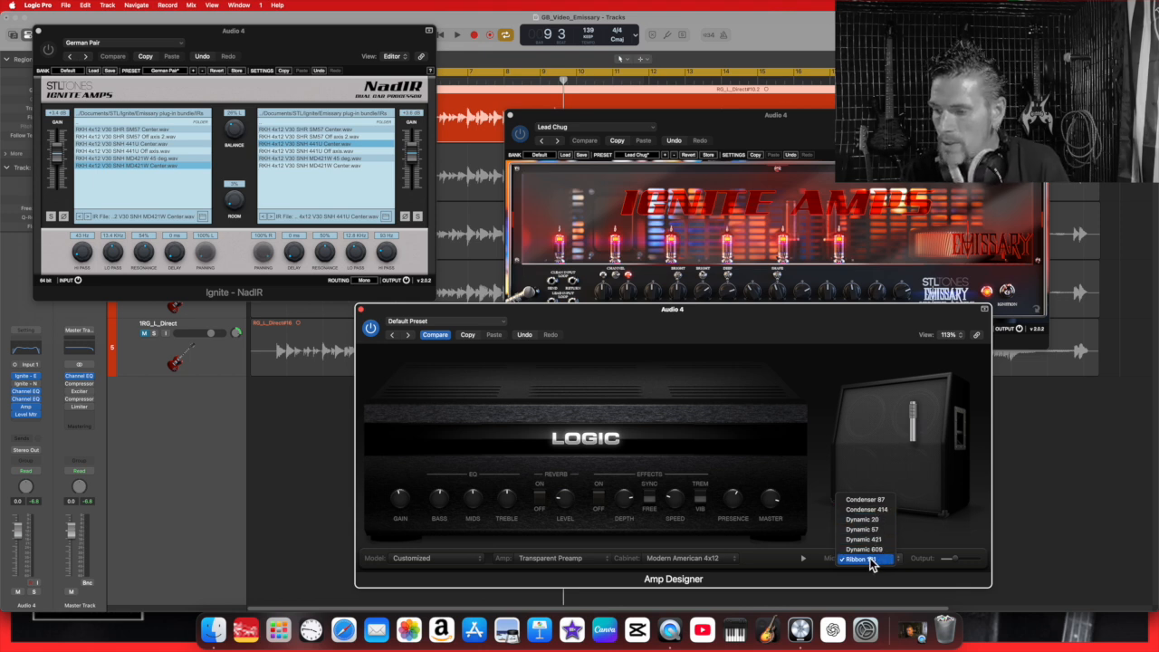
pyautogui.click(887, 488)
pyautogui.moveTo(870, 525)
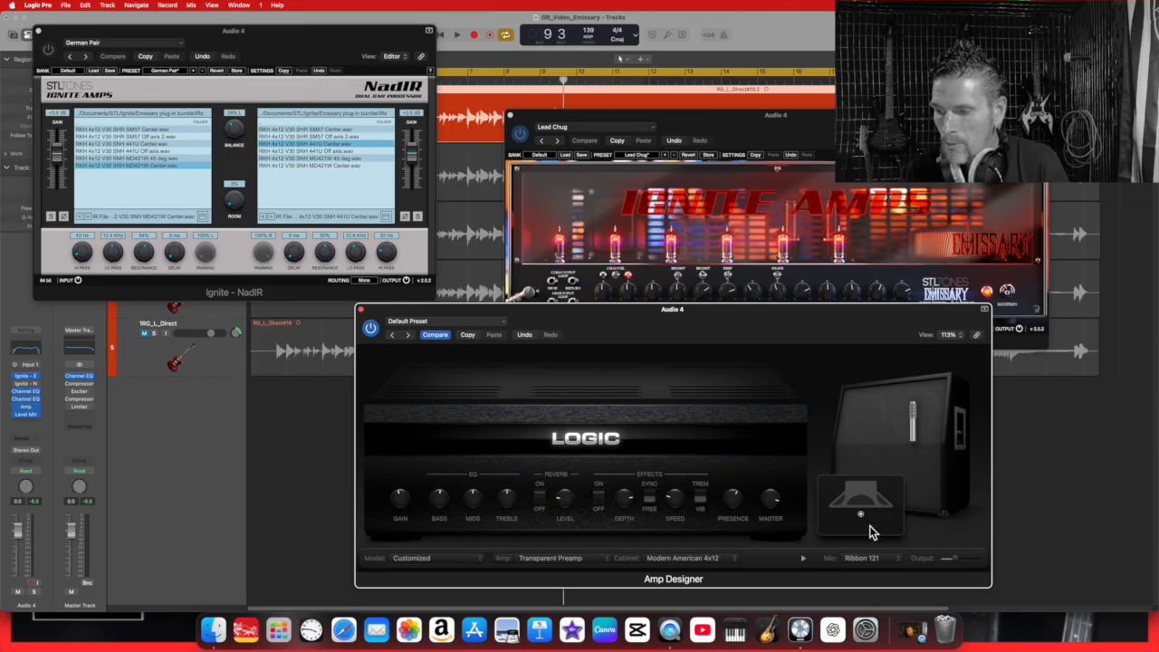
pyautogui.moveTo(865, 515)
pyautogui.mouseDown()
pyautogui.moveTo(879, 515)
pyautogui.moveTo(869, 518)
pyautogui.mouseUp()
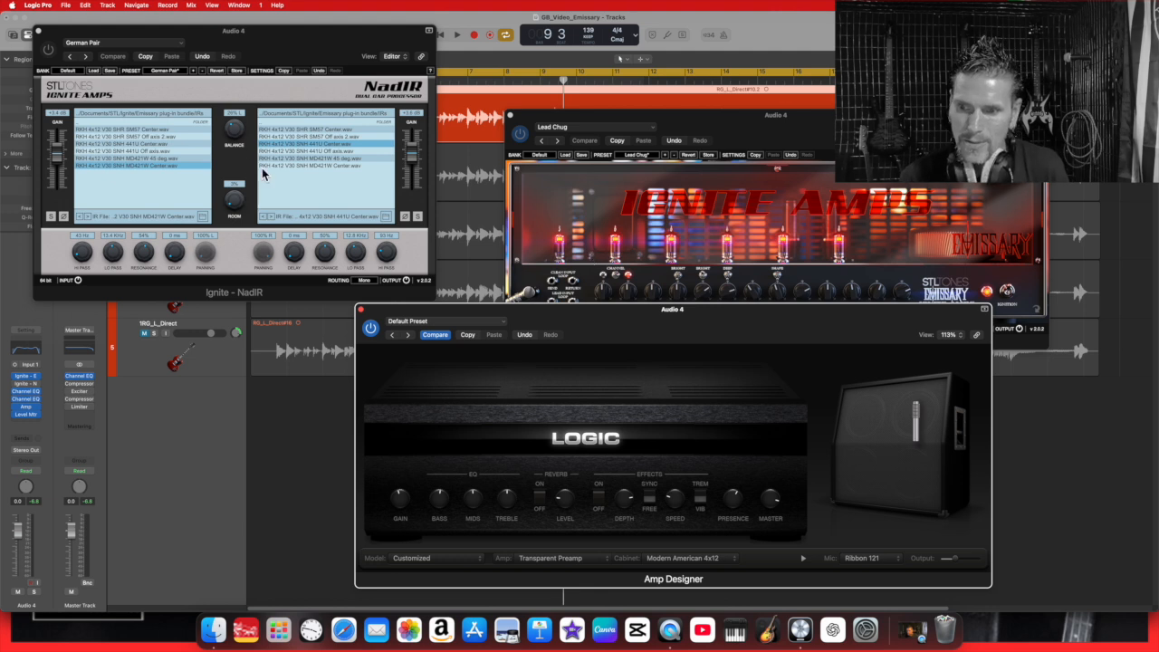
# Step: Close the Amp Designer and NadIR windows and remove Amp Designer from Audio 4's insert chain
pyautogui.click(360, 309)
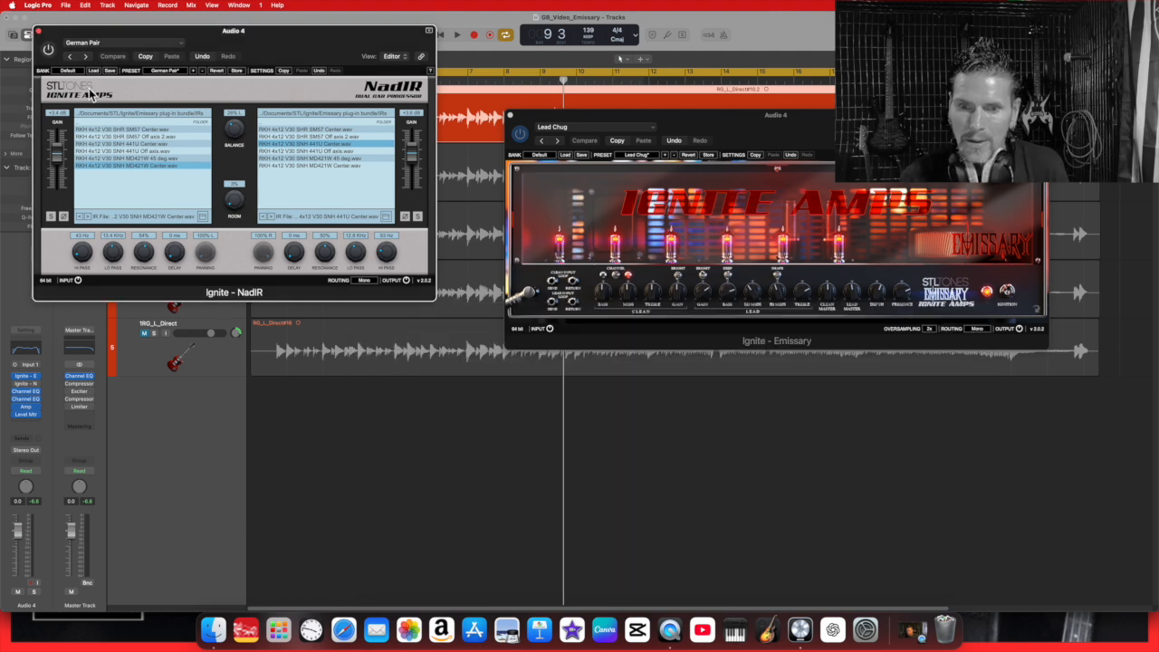
pyautogui.click(37, 31)
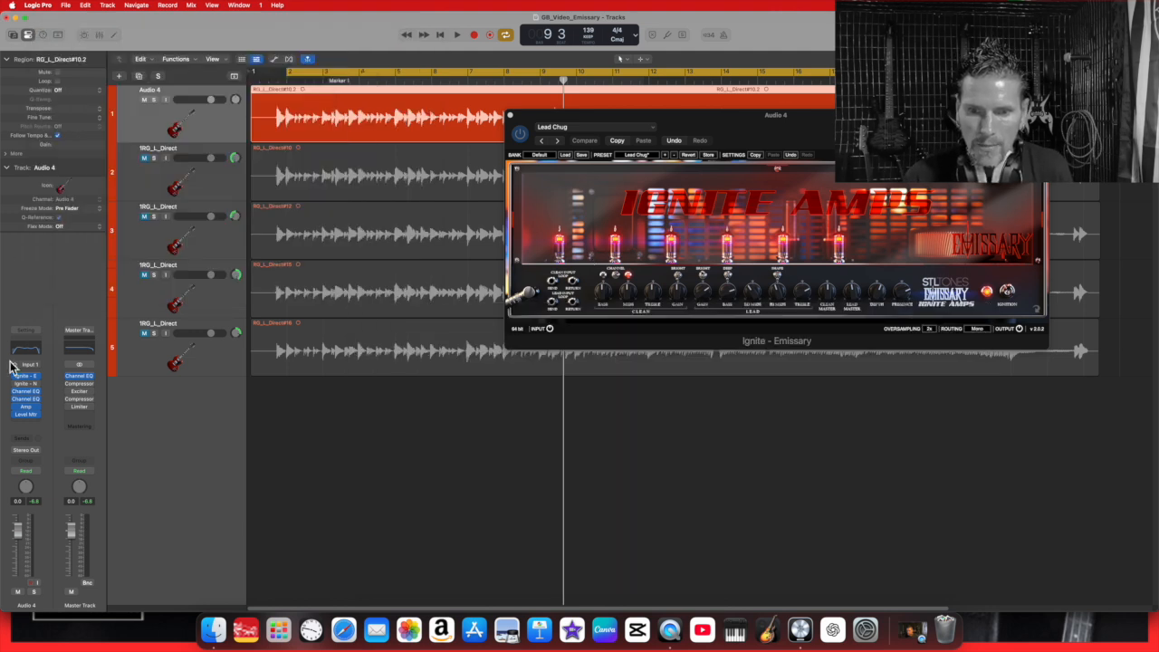
pyautogui.click(39, 414)
pyautogui.click(50, 407)
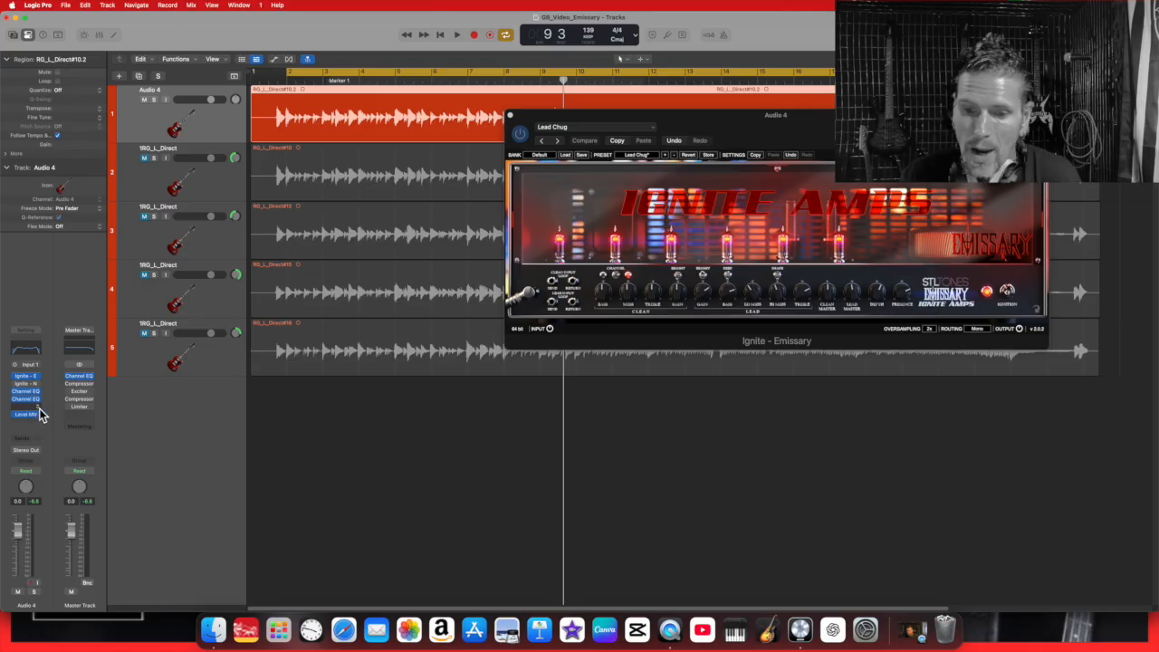
# Step: Insert Space Designer in Audio 4's empty slot and load the Amp Cabinet 01 preset from Warped Effects, Speakers
pyautogui.click(39, 406)
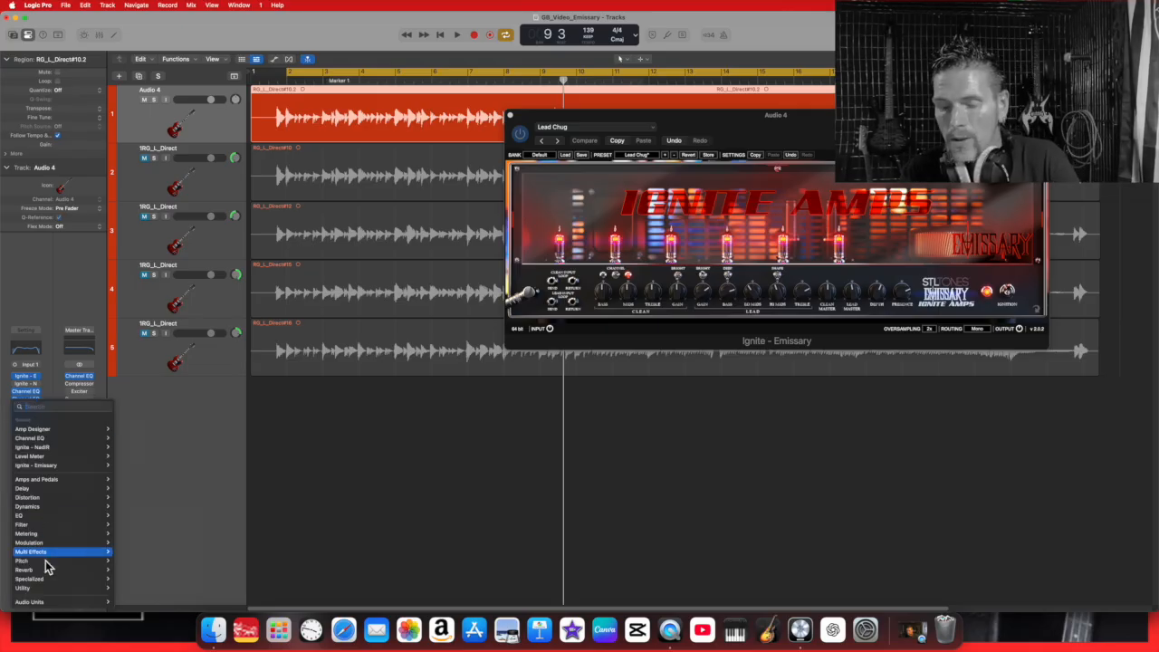
pyautogui.moveTo(44, 574)
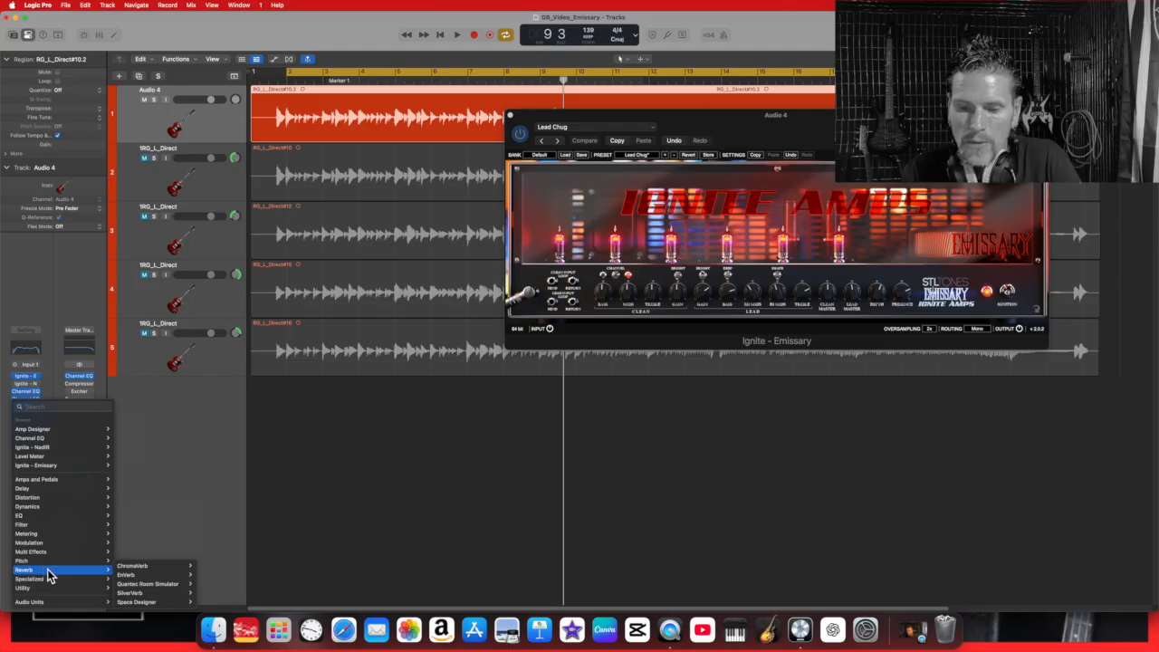
pyautogui.click(158, 603)
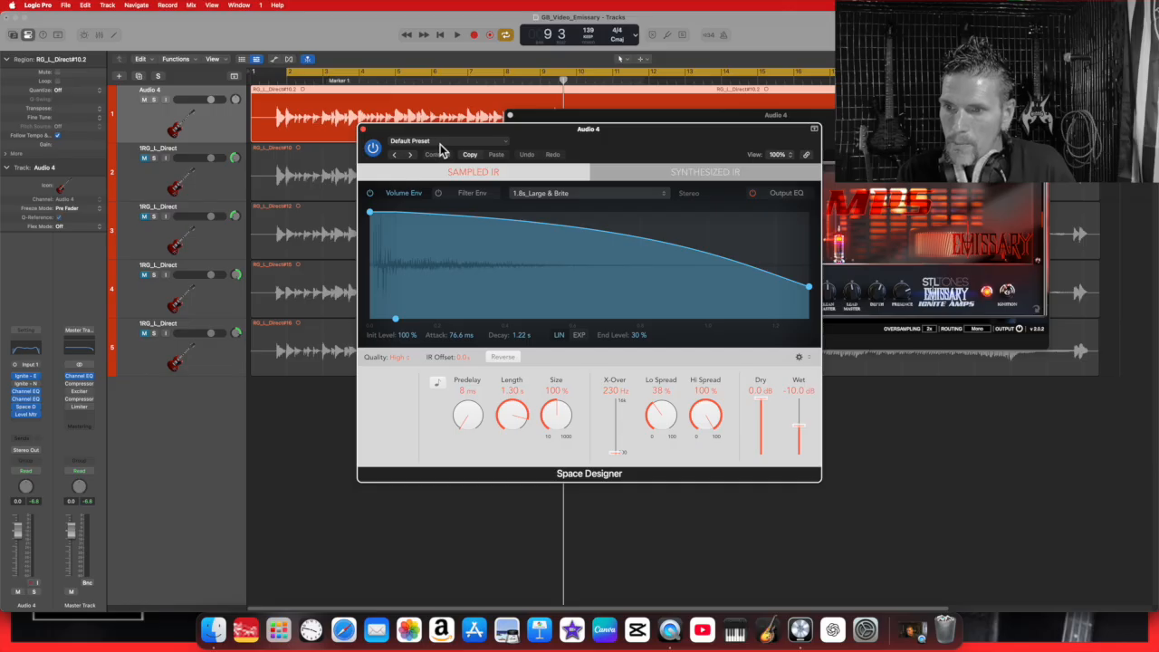
pyautogui.click(508, 143)
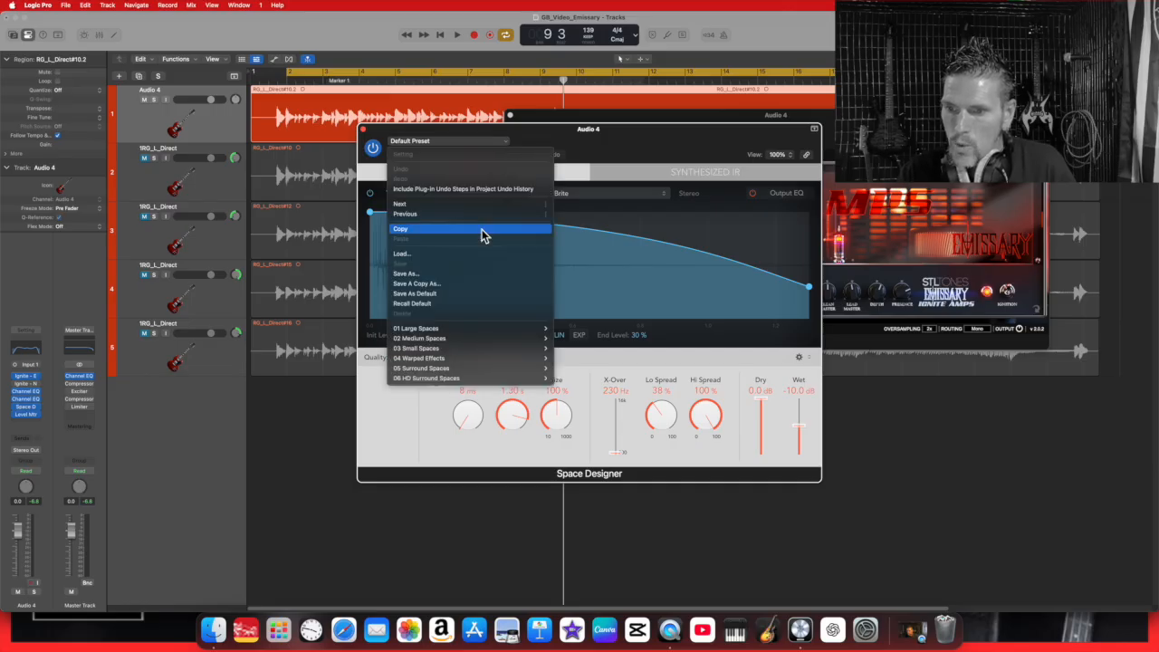
pyautogui.moveTo(461, 360)
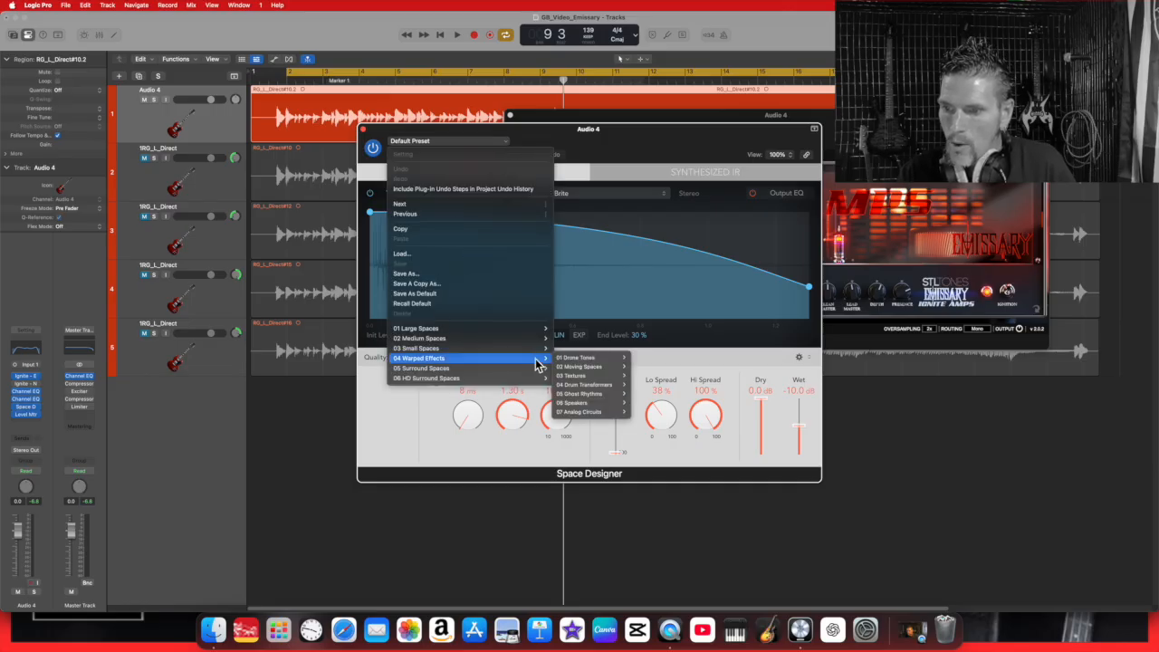
pyautogui.moveTo(587, 405)
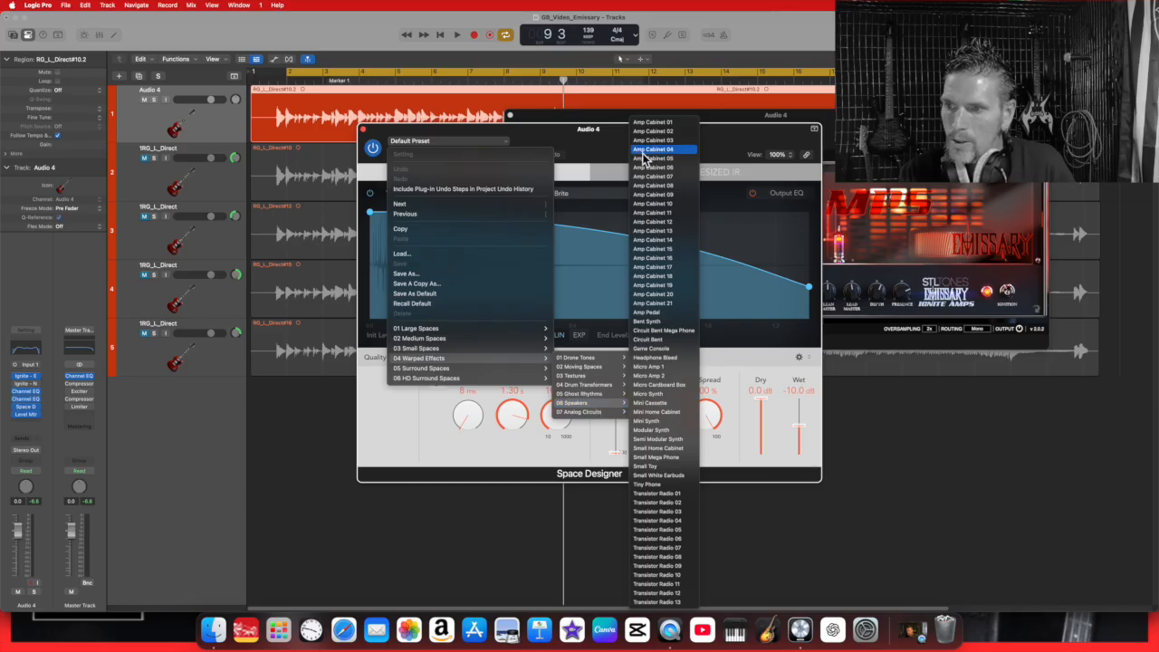
pyautogui.click(645, 122)
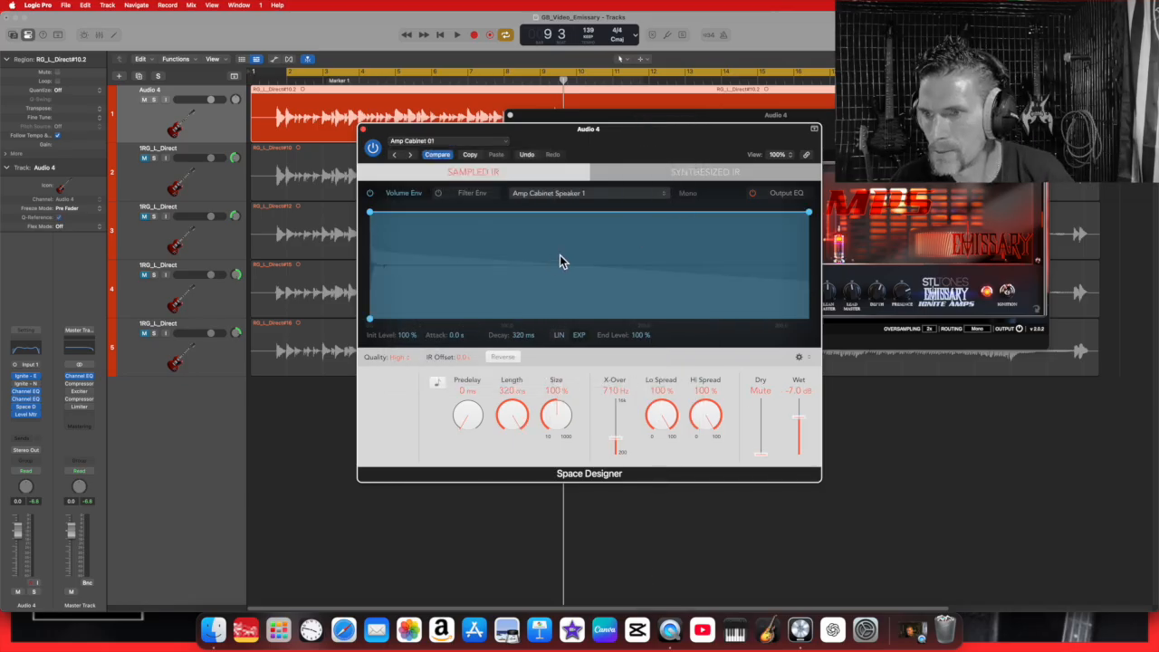
# Step: Audition Space Designer's Amp Cabinet presets up to 05 during playback, shortening Amp Cabinet 02's Length to 161 ms, and stop playback
pyautogui.click(457, 36)
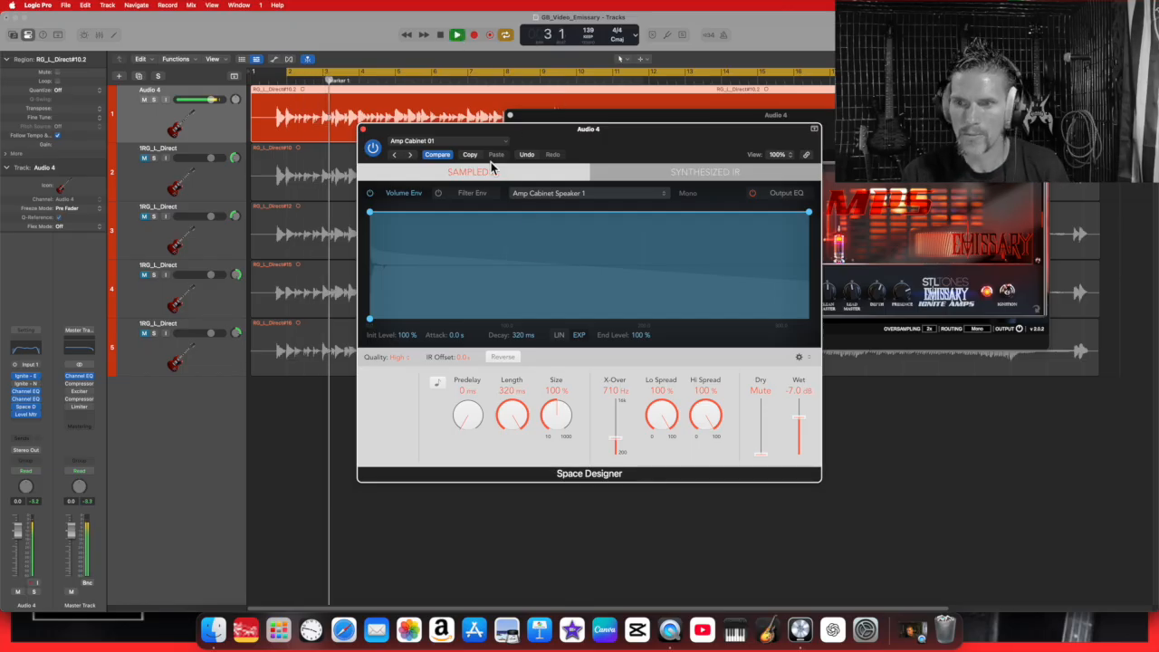
pyautogui.click(411, 156)
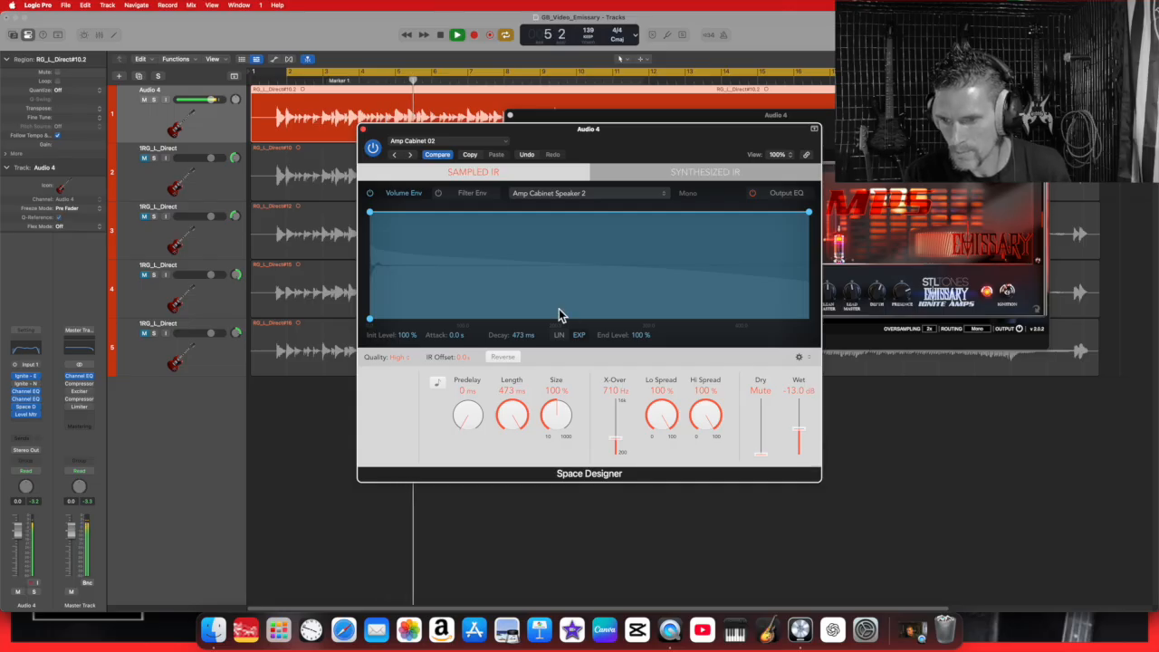
pyautogui.moveTo(511, 412); pyautogui.dragTo(499, 462)
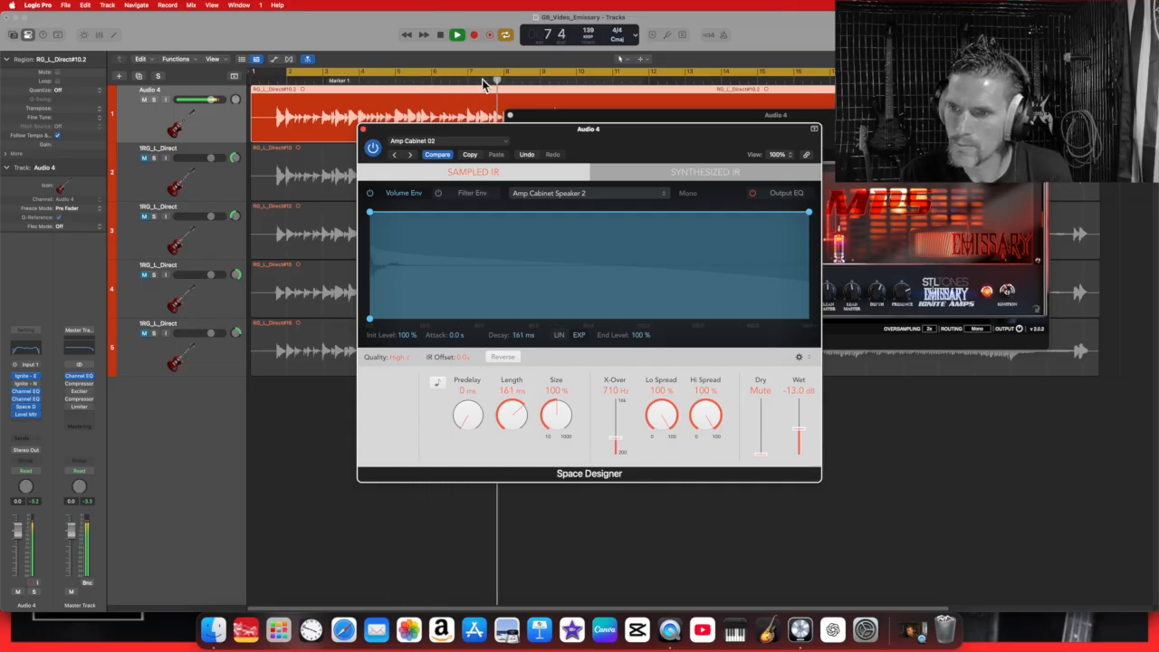
pyautogui.click(412, 156)
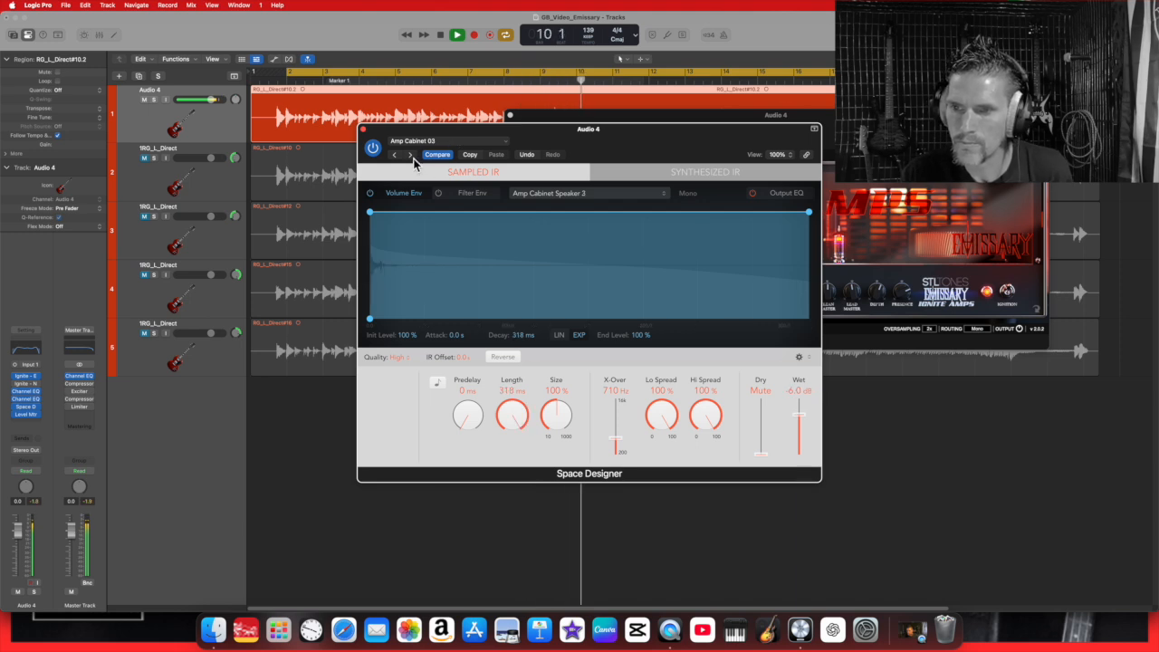
pyautogui.click(414, 157)
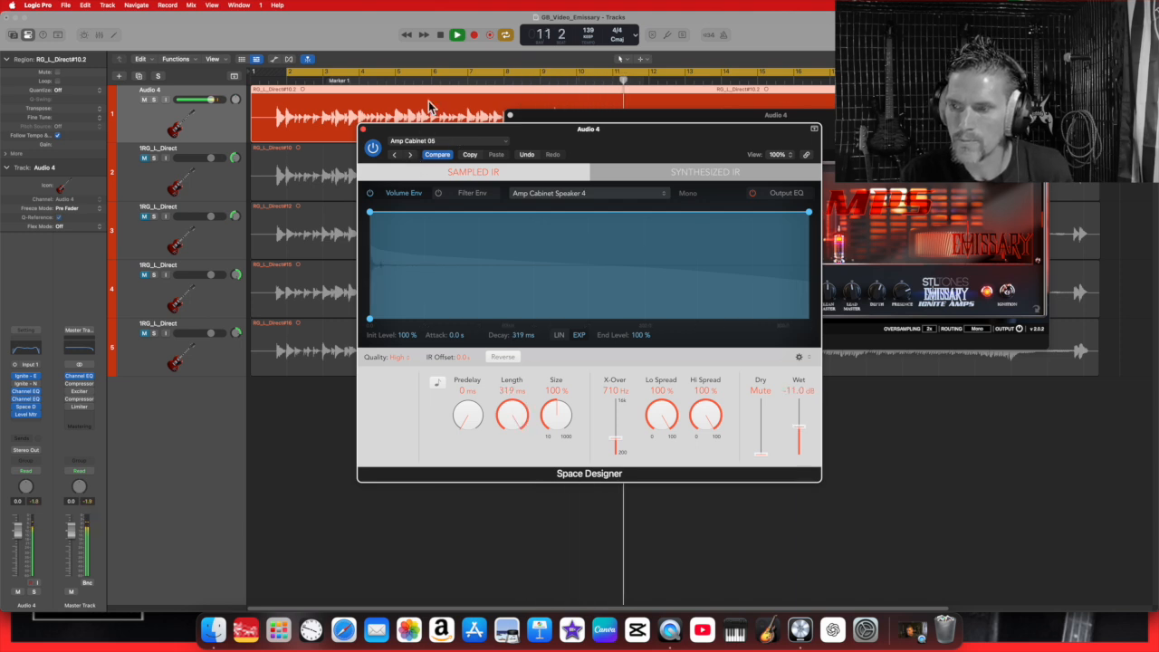
pyautogui.click(441, 36)
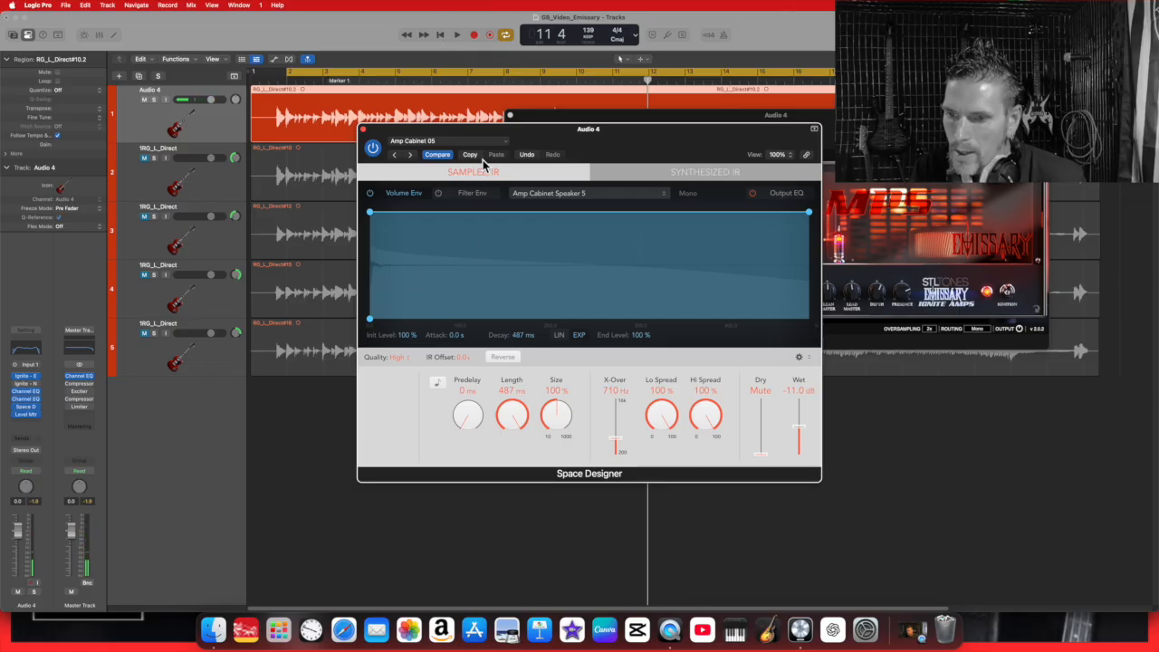
# Step: Examine Space Designer's Warped Effects preset categories, its filter envelope and its output EQ
pyautogui.click(504, 142)
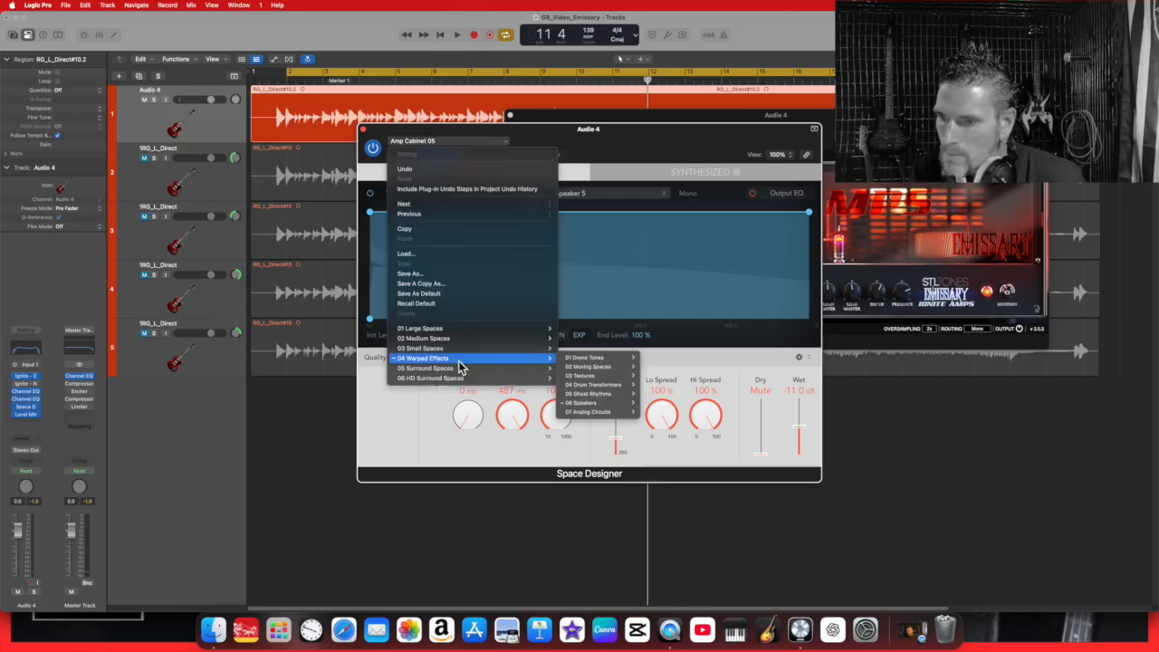
pyautogui.moveTo(637, 412)
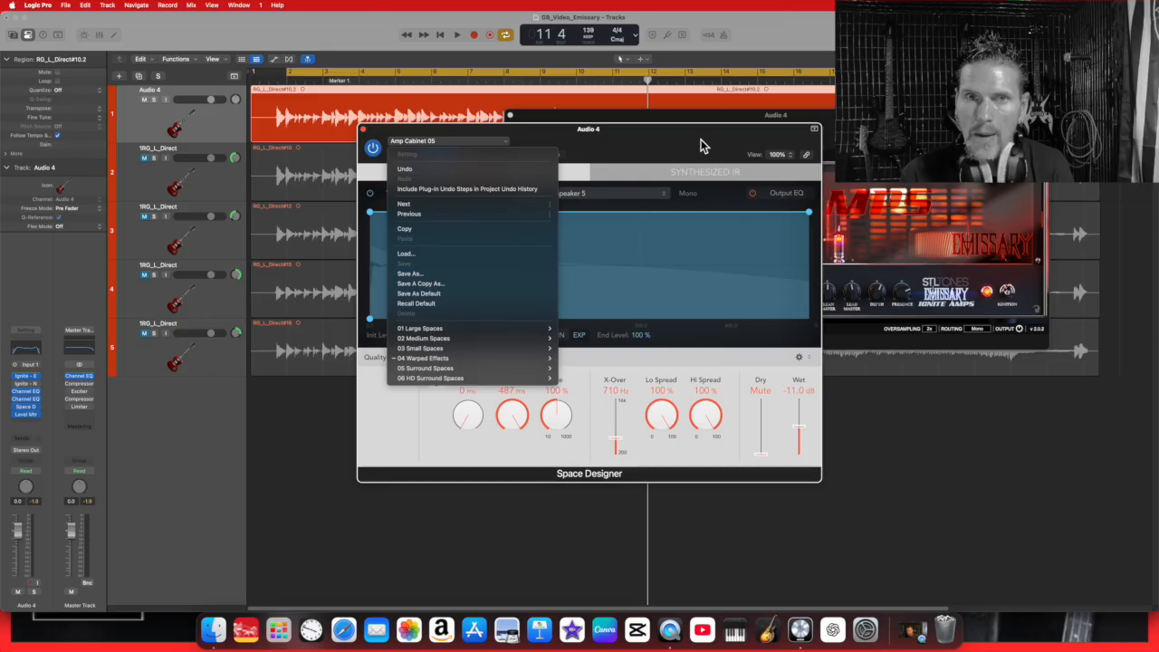
pyautogui.click(666, 151)
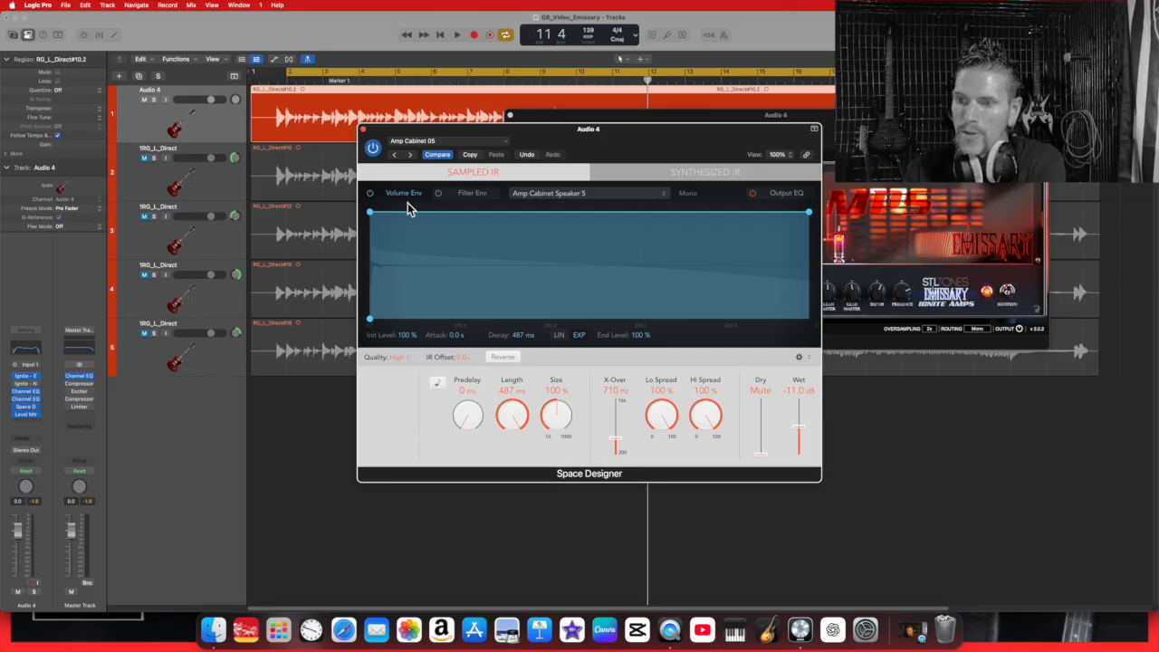
pyautogui.click(489, 199)
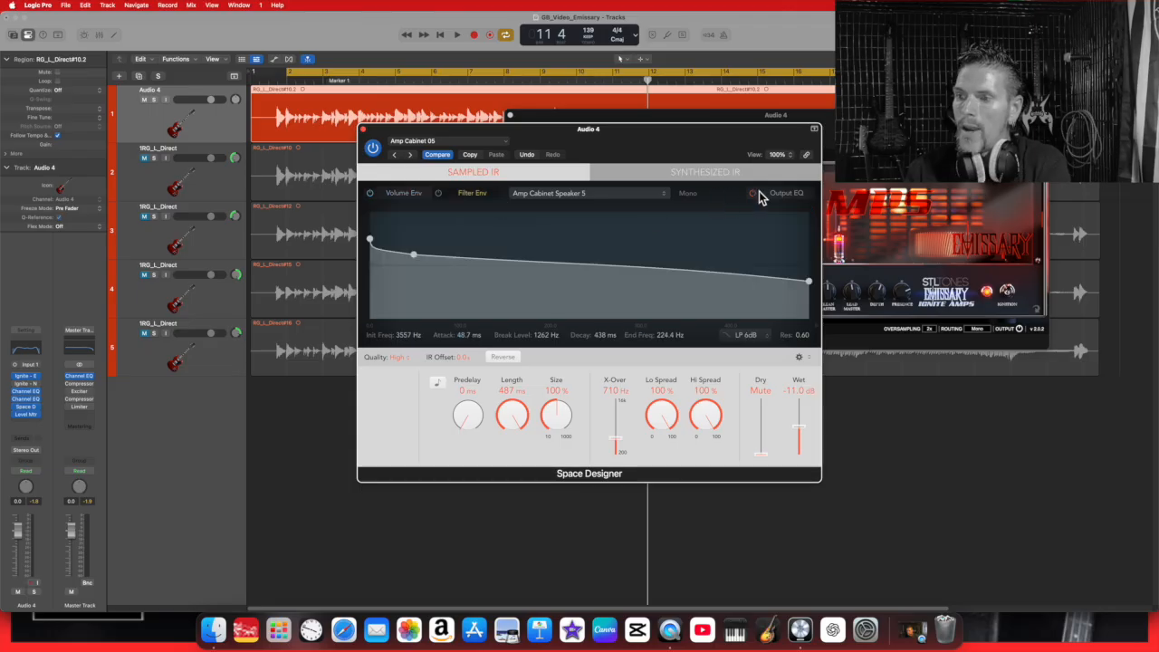
pyautogui.click(786, 194)
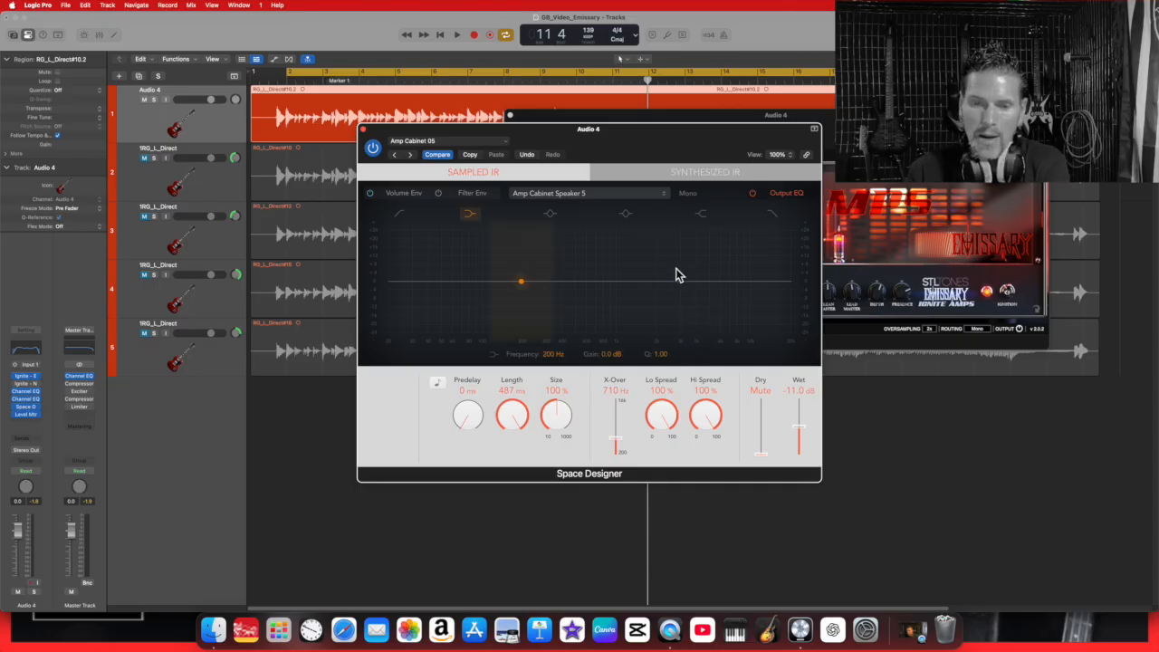
# Step: Re-enable NadIR and bypass Space Designer on Audio 4, and close the Space Designer window
pyautogui.click(21, 389)
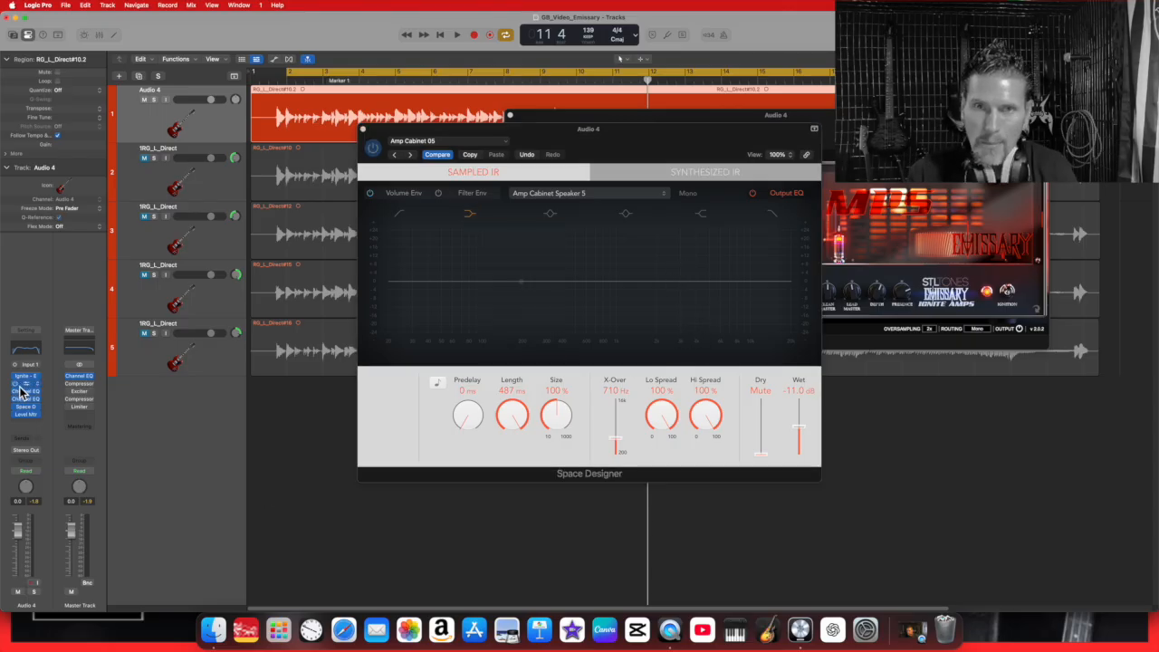
pyautogui.click(364, 130)
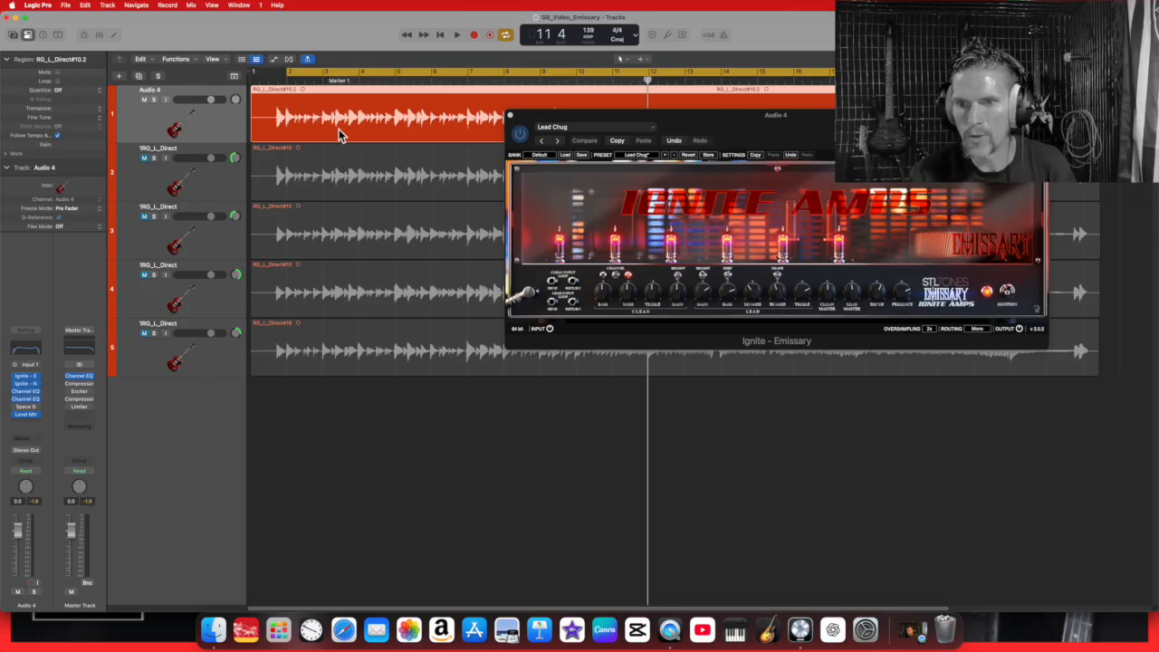
# Step: Mute Audio 4 and unmute all four 1RG_L_Direct guitar tracks
pyautogui.click(144, 100)
pyautogui.click(148, 157)
pyautogui.keyDown('shift'); pyautogui.click(150, 334); pyautogui.keyUp('shift')
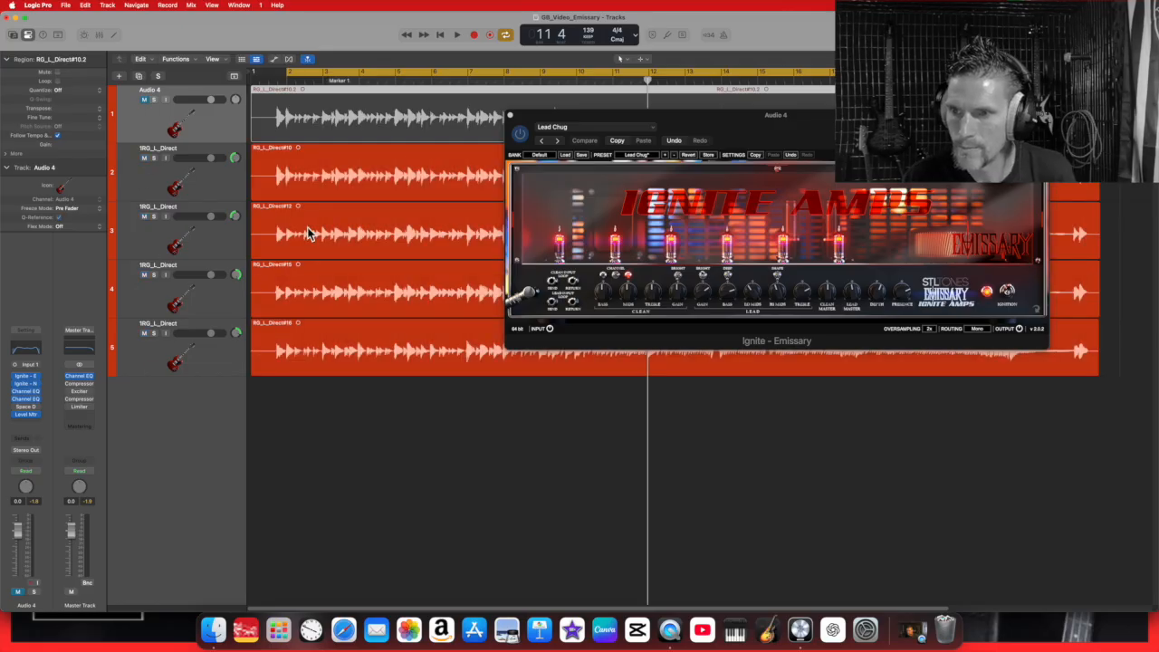
# Step: Play back the four layered guitar tracks, close the Emissary window while listening, and stop playback
pyautogui.click(460, 35)
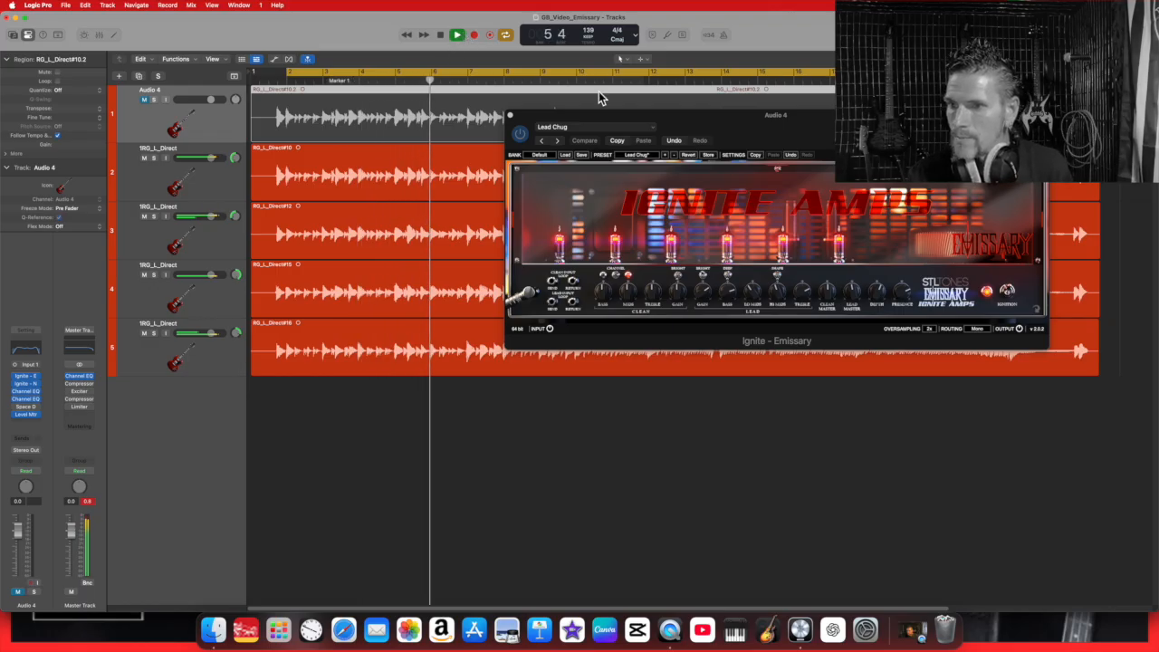
pyautogui.click(509, 116)
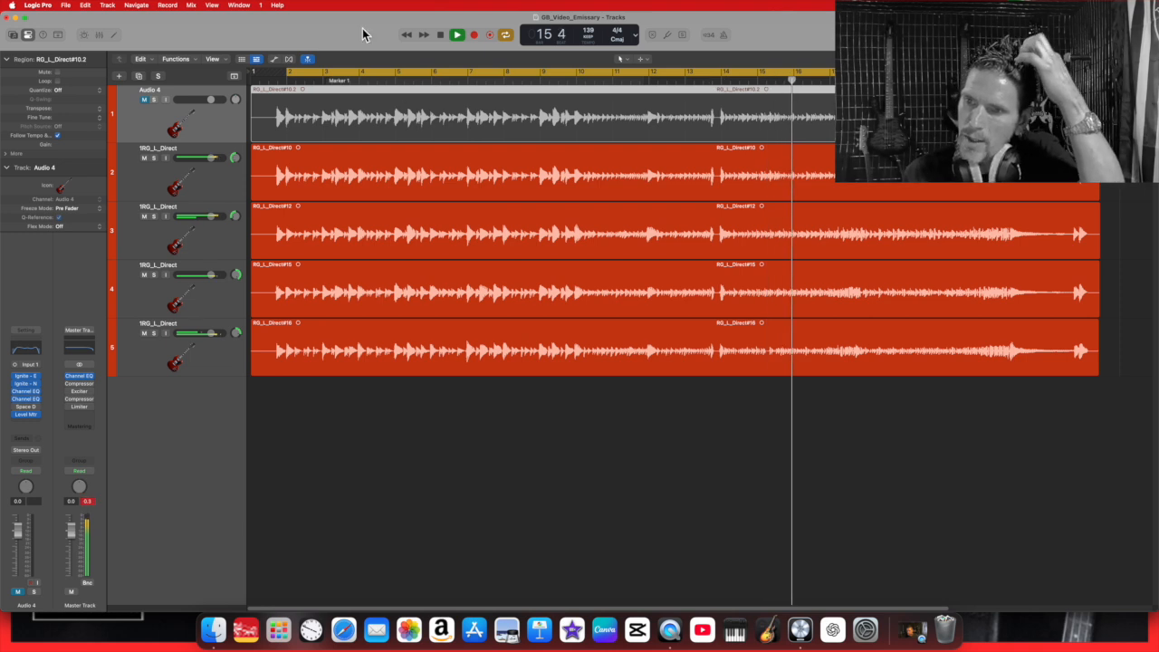
pyautogui.click(442, 35)
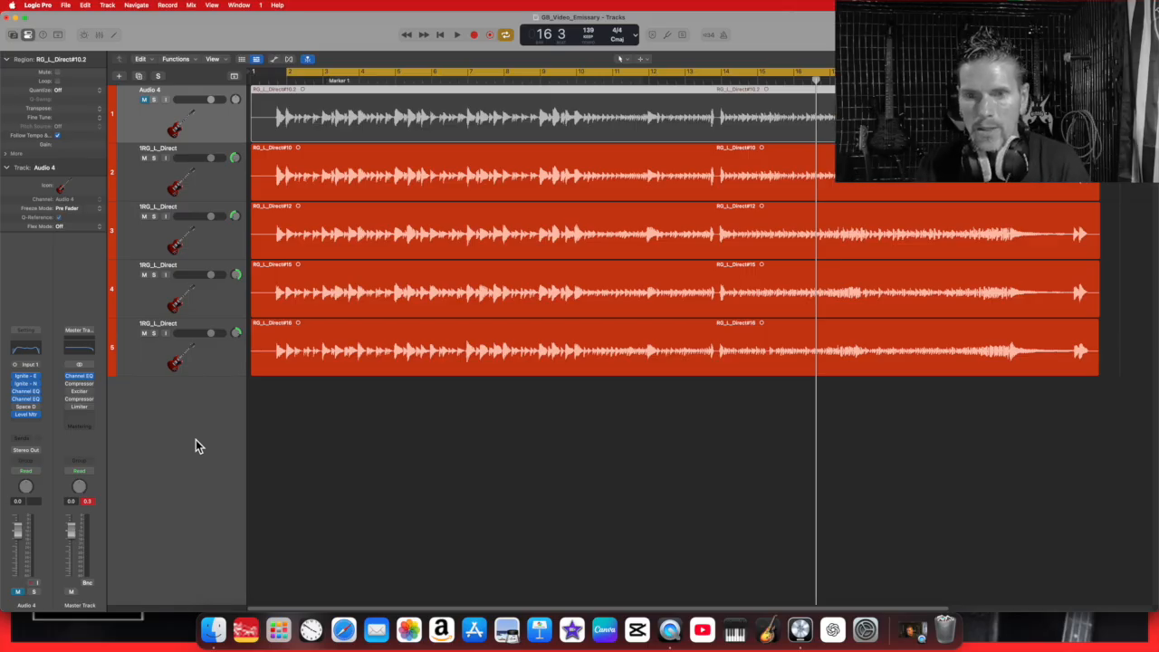
# Step: Open the Library and create one software instrument track with Drum Kit Designer below the last guitar track
pyautogui.click(13, 35)
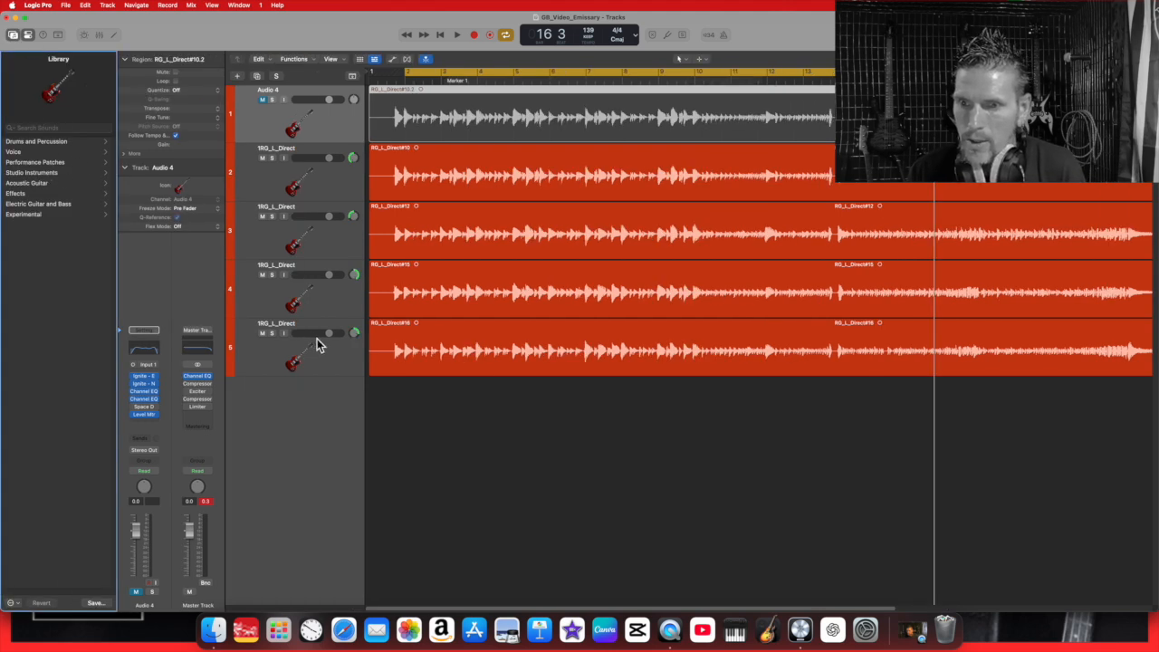
pyautogui.click(334, 365)
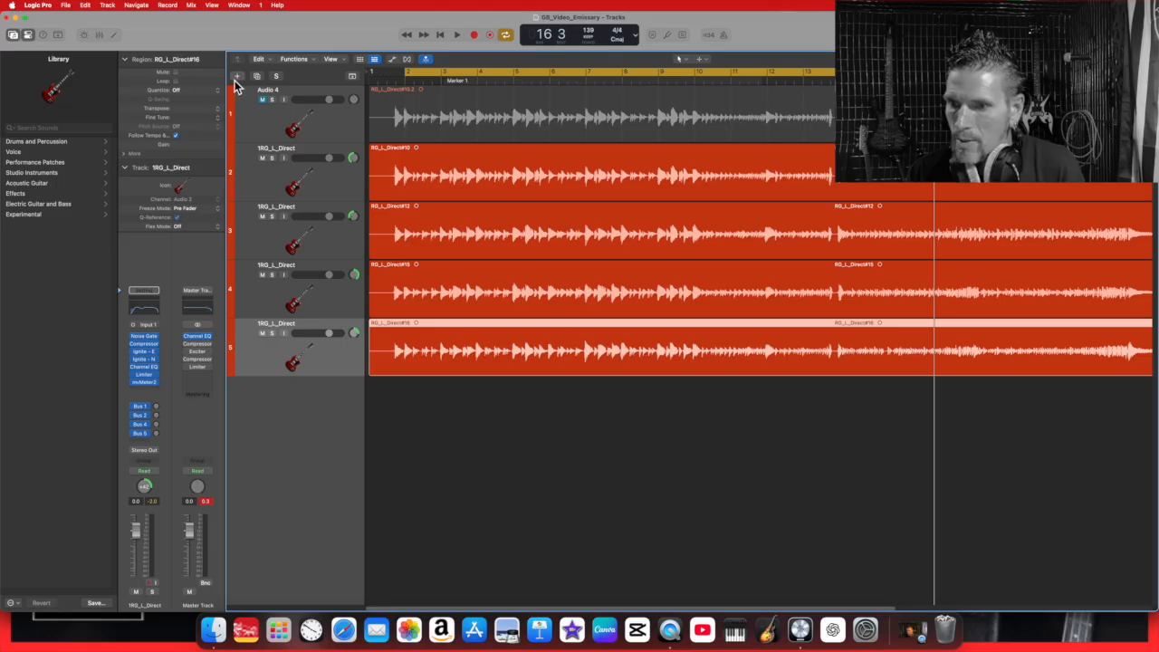
pyautogui.click(236, 76)
pyautogui.click(438, 250)
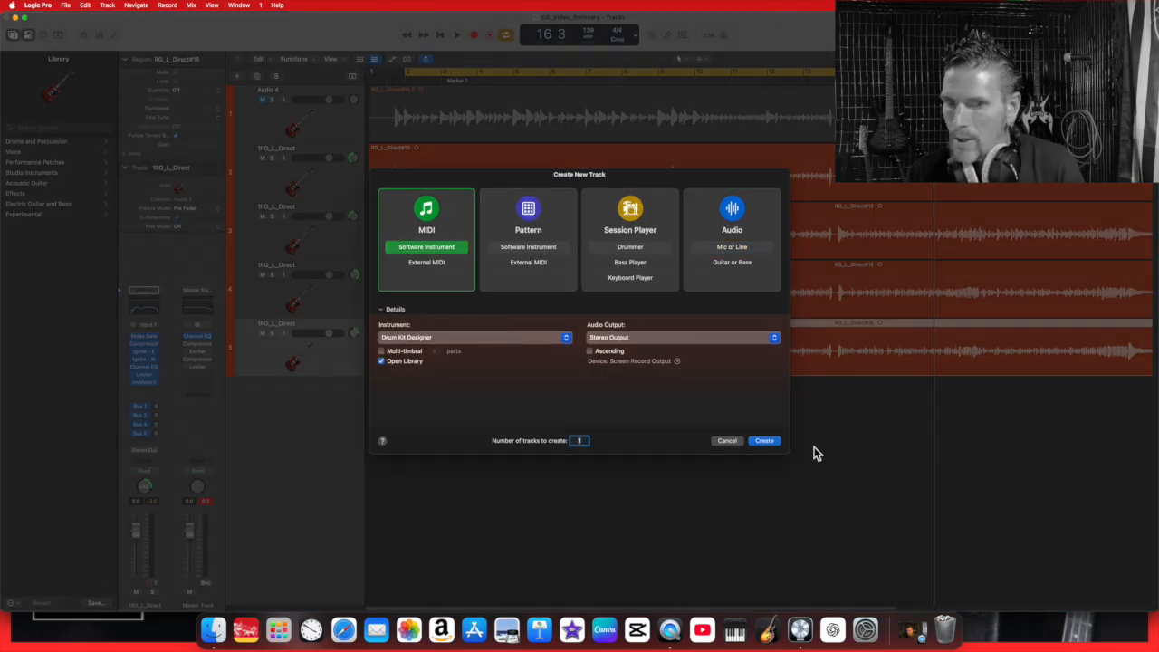
pyautogui.click(763, 441)
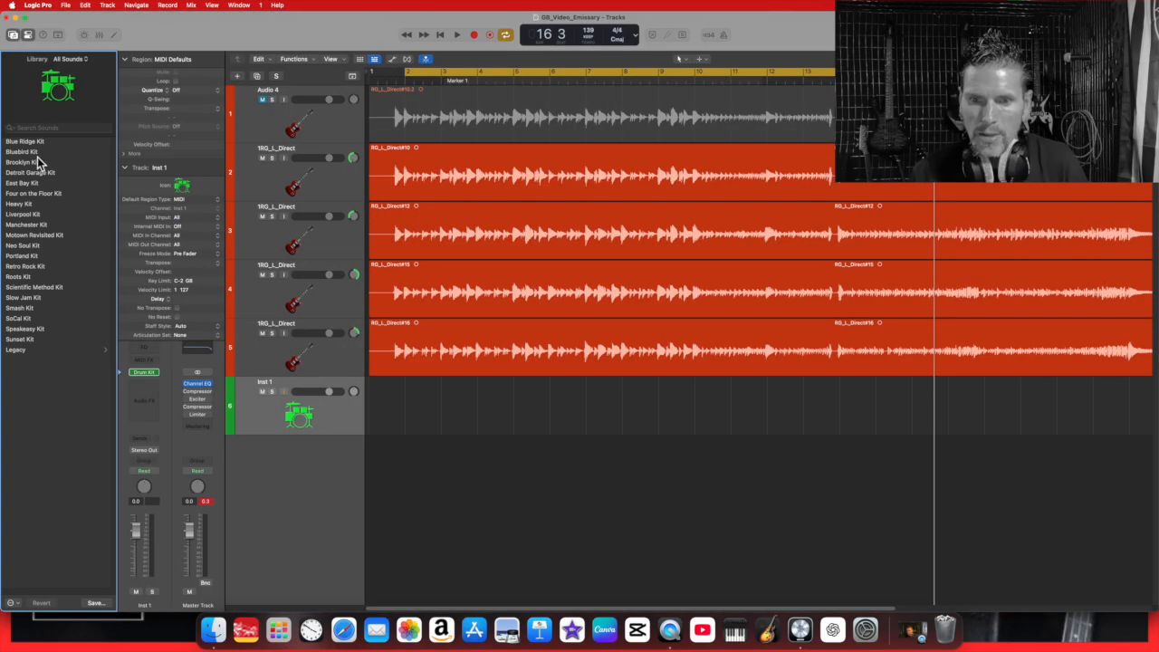